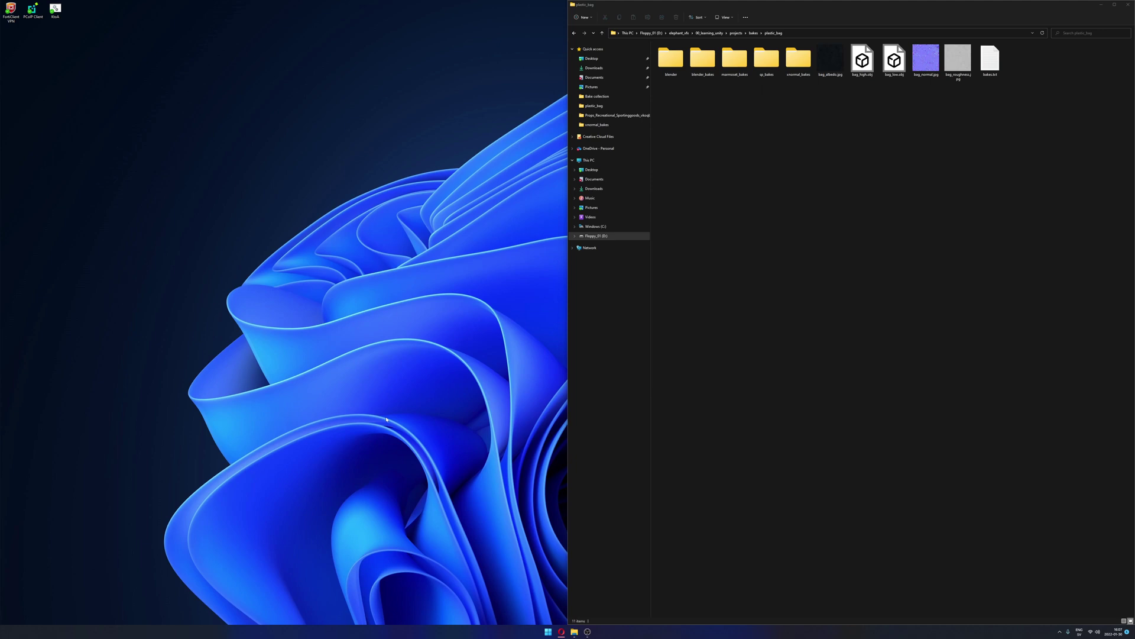
Switch to Firefox, search the web in a new tab for "blender" plus the artist's full name, and put the browser away
key("super")
type("firefox")
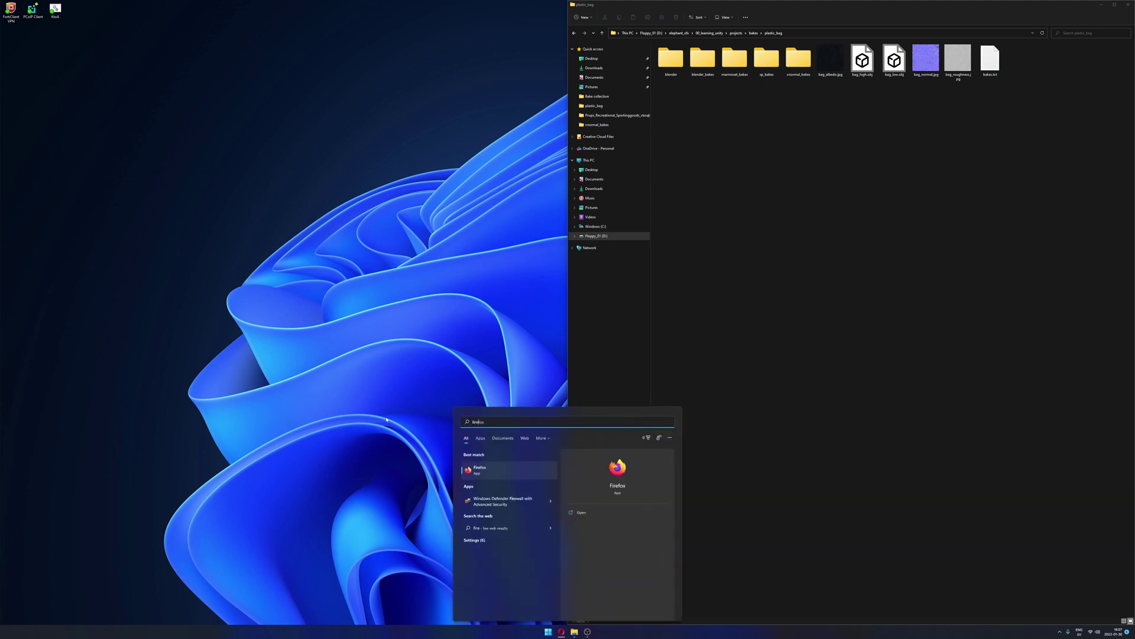
key("Return")
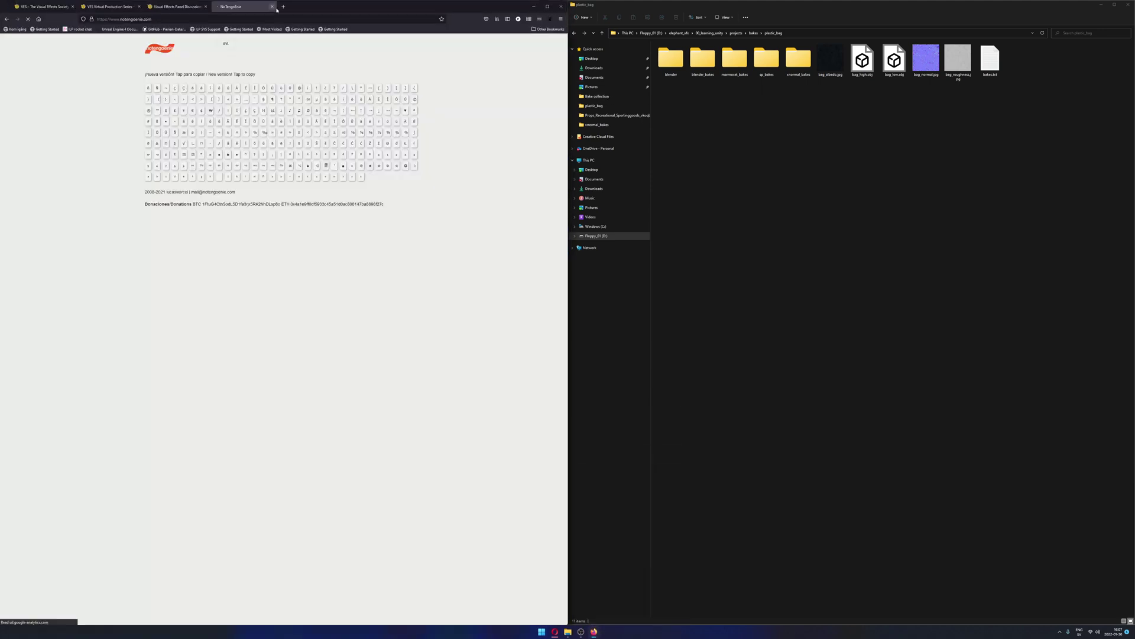
left_click(283, 6)
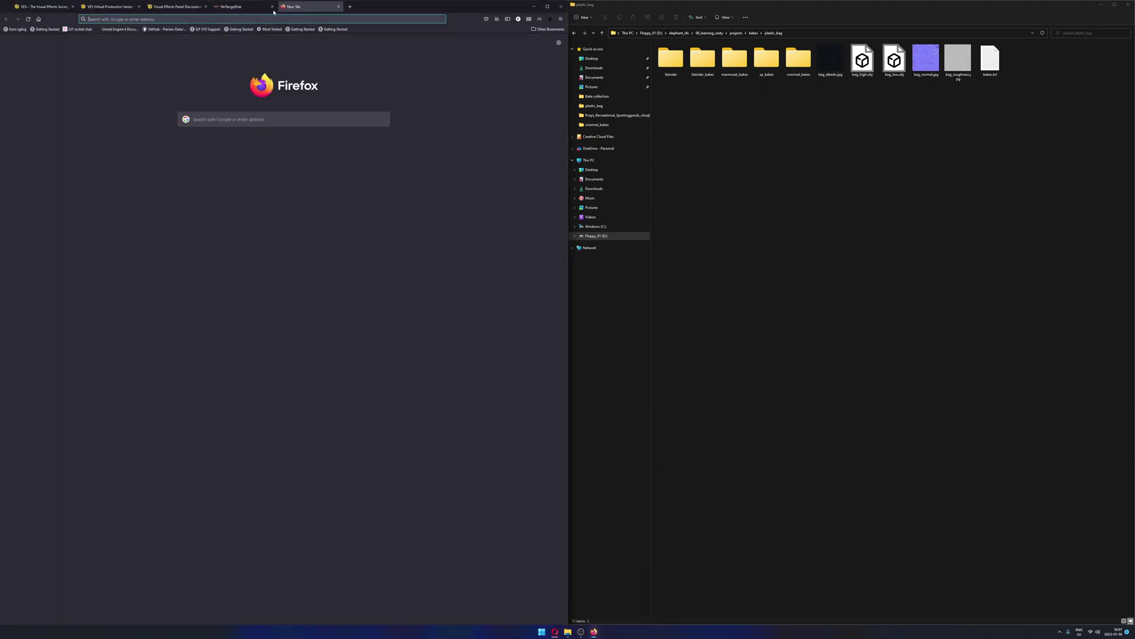
type("daniel")
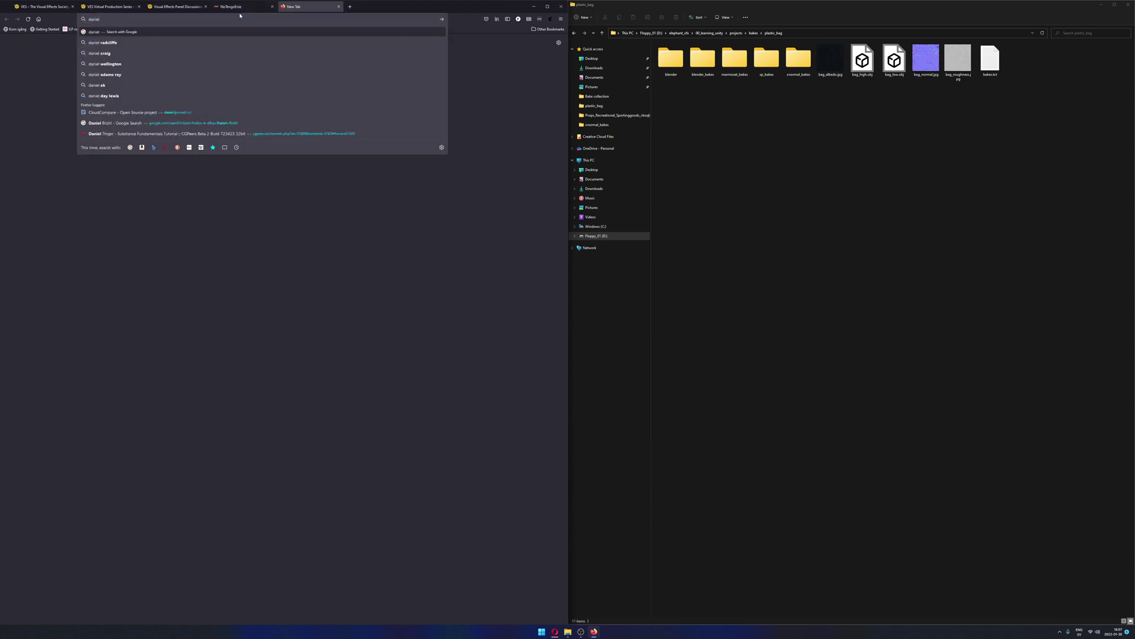
type(" ba")
key("ctrl+a")
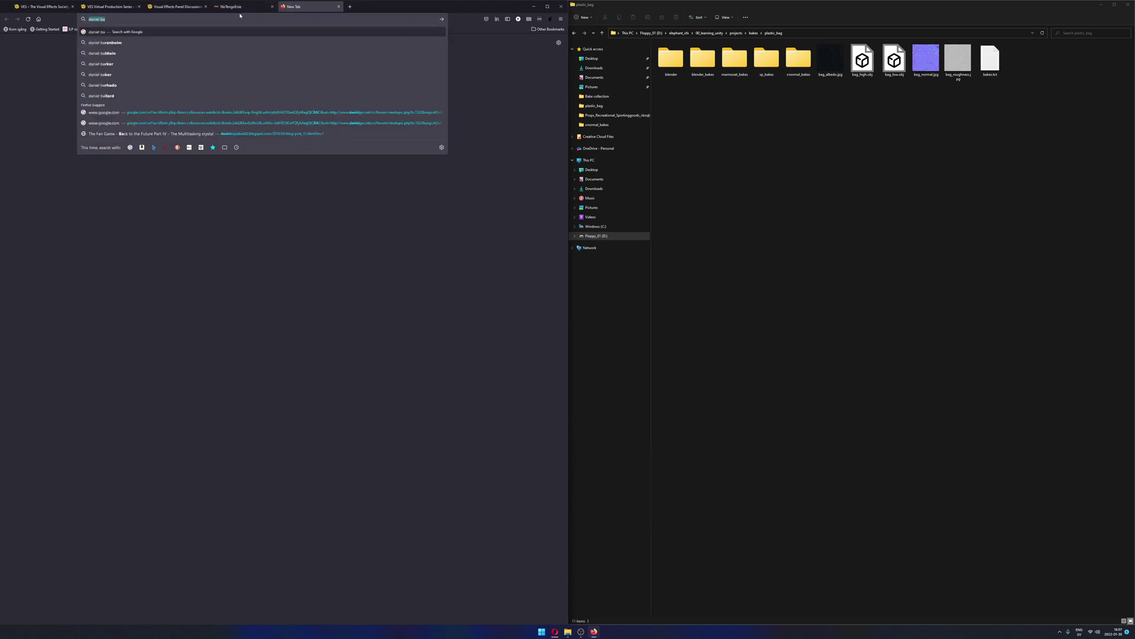
type("blender dan")
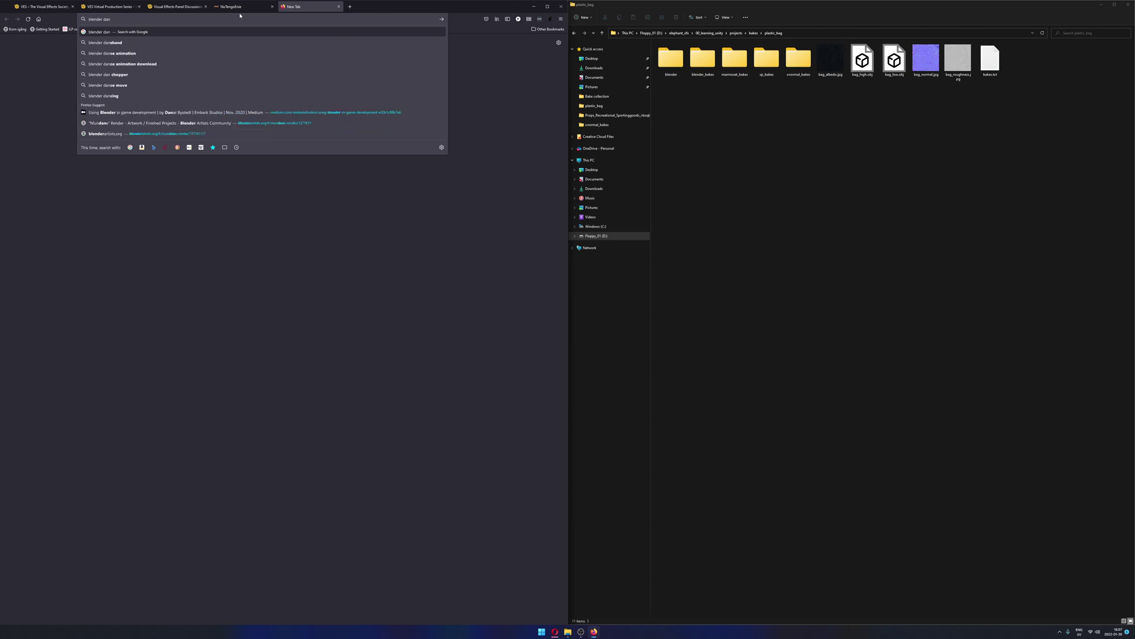
type("iel bystedt")
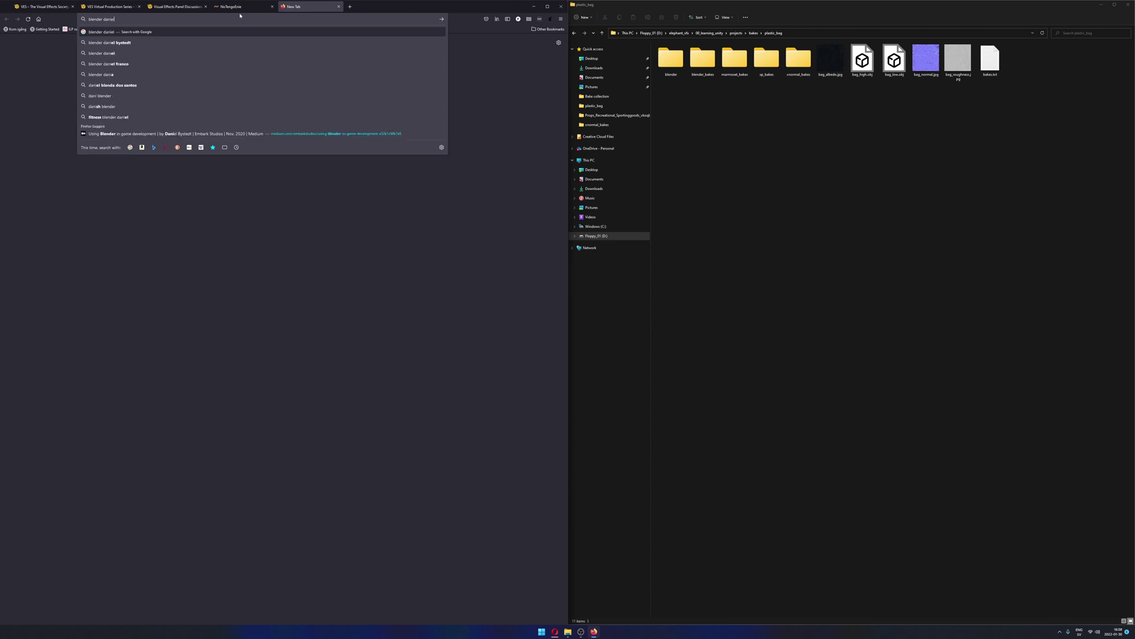
key("Return")
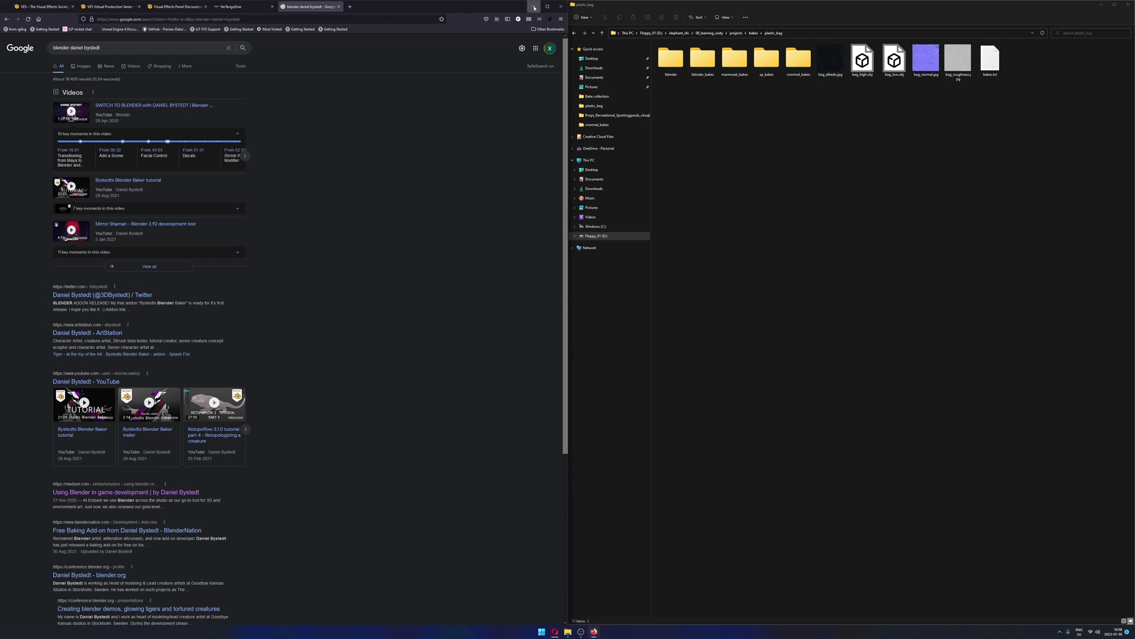
left_click(557, 8)
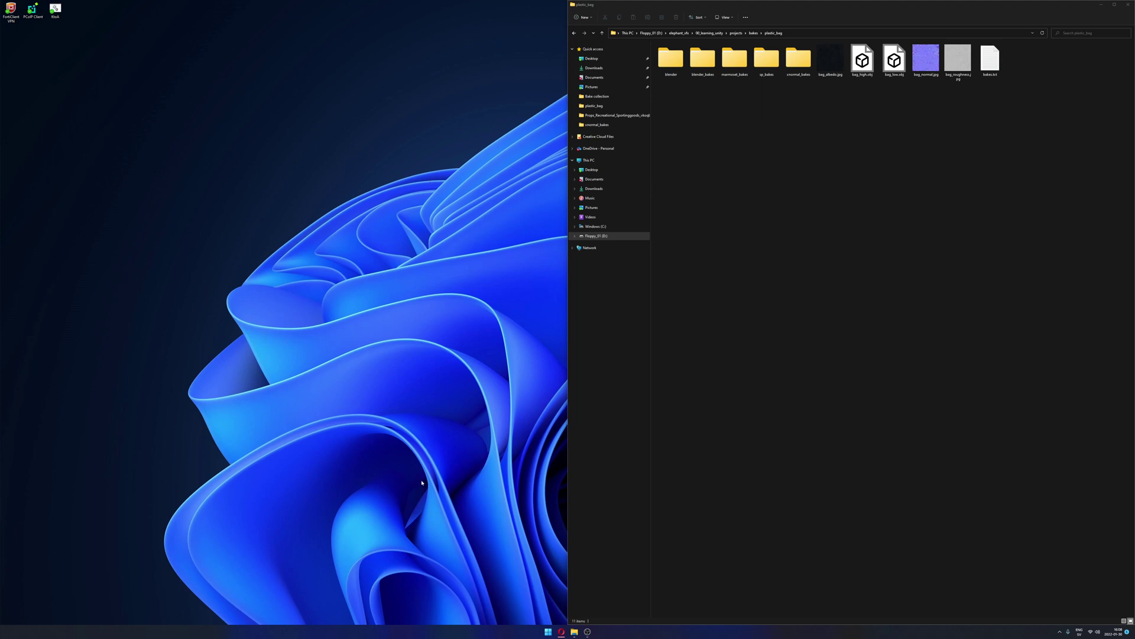
Launch xNormal (x64) and place its window over the empty desktop area beside the plastic_bag folder window
key("super")
type("xno")
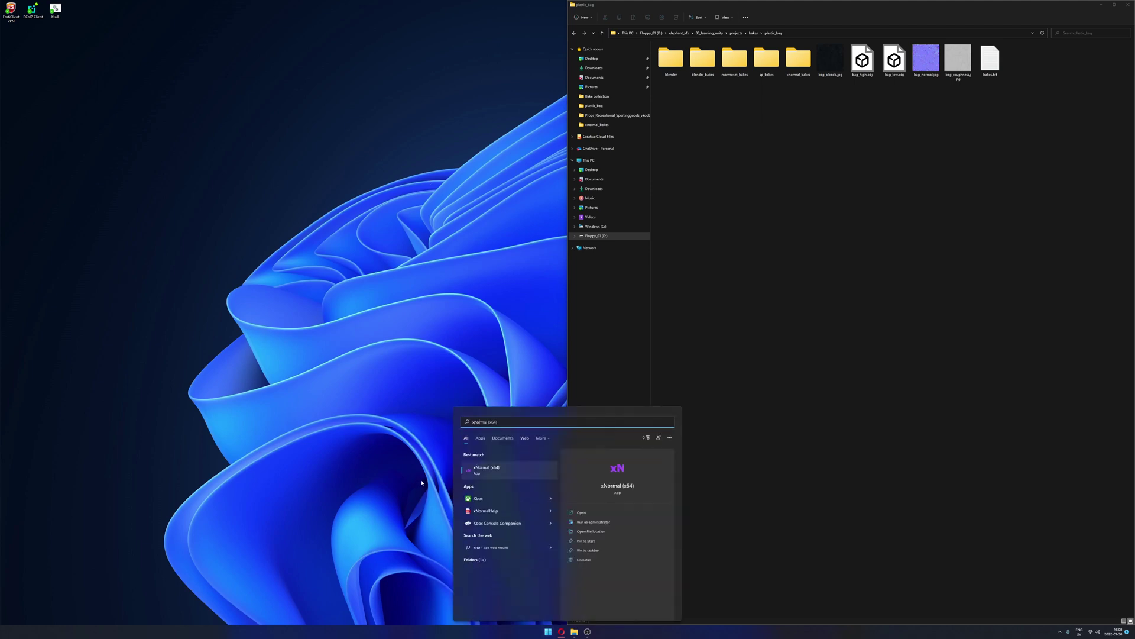
key("Return")
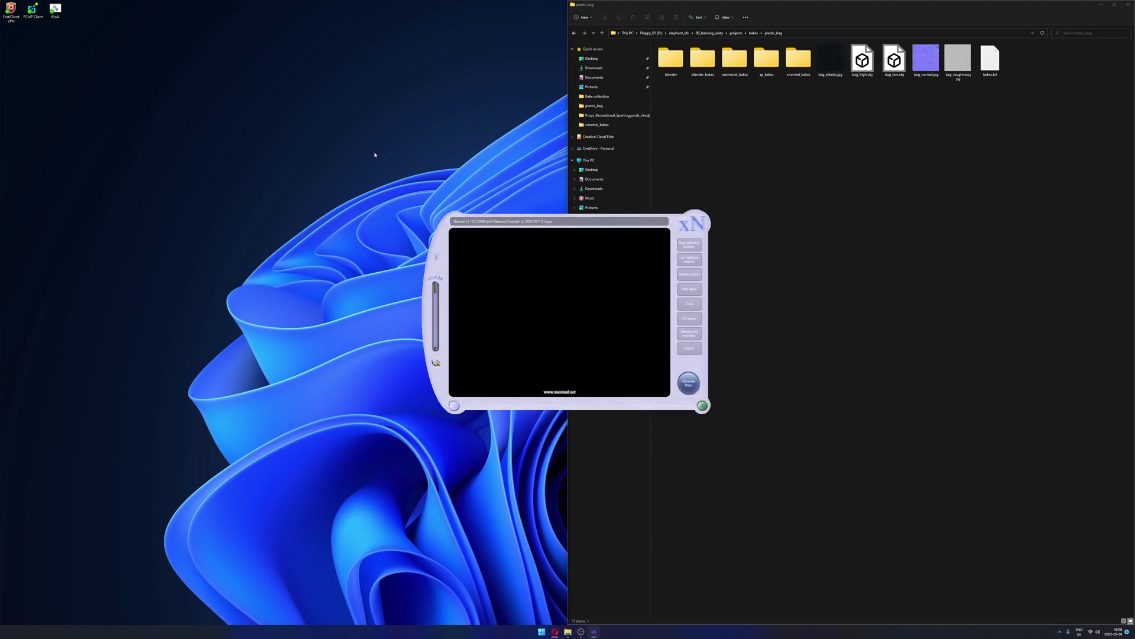
left_click_drag(552, 221, 376, 191)
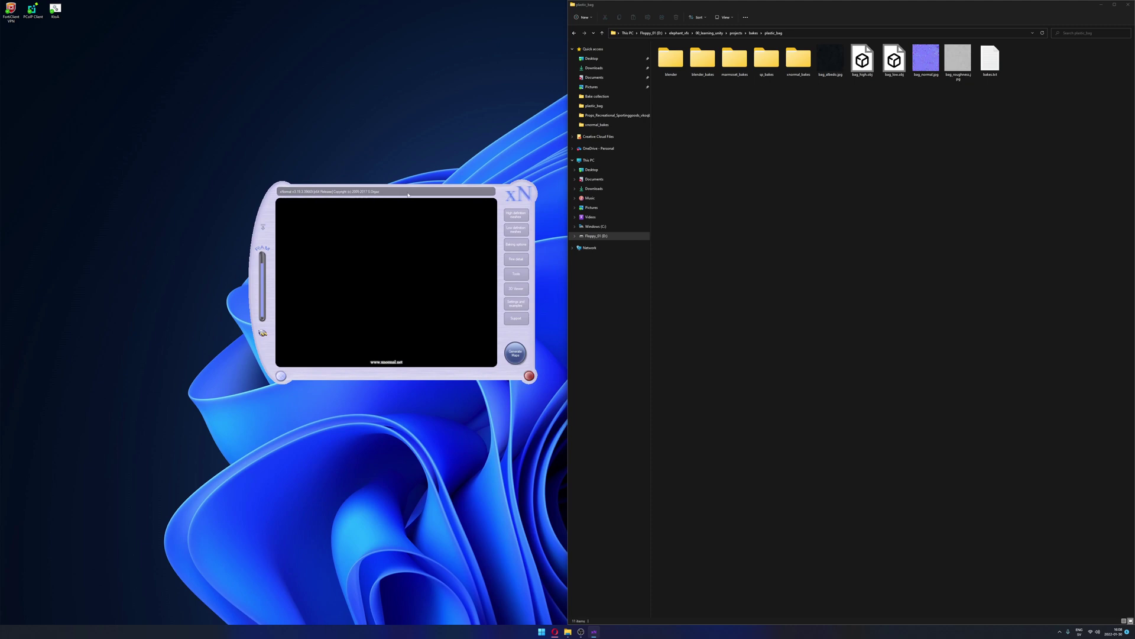
left_click_drag(408, 194, 374, 206)
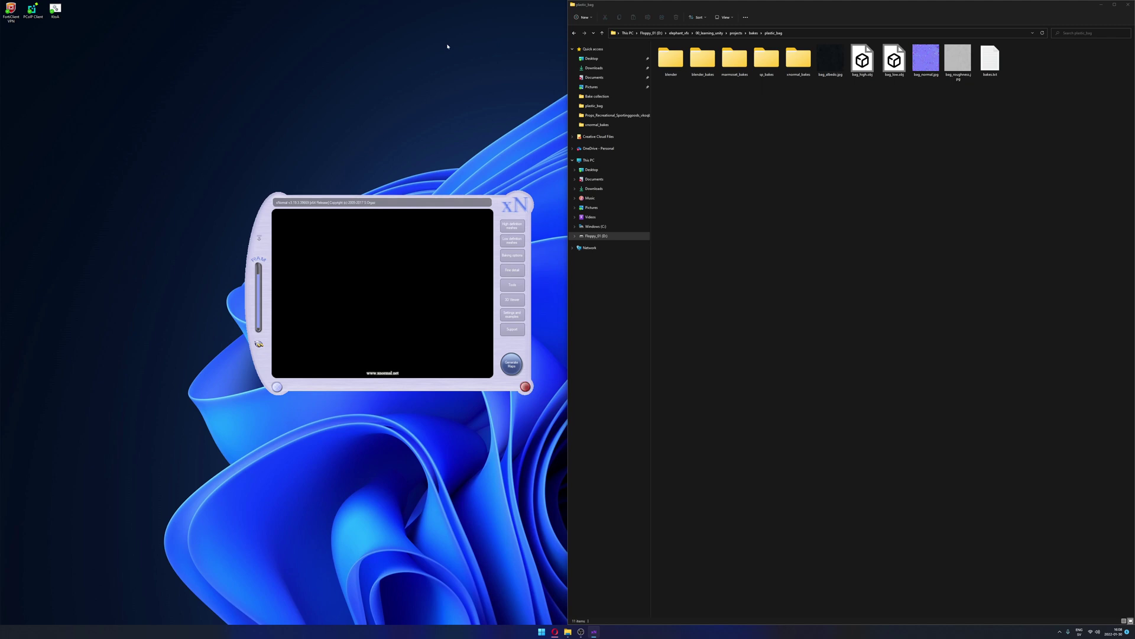
Remove the existing bag_high.obj entry from the high definition meshes list
left_click(509, 231)
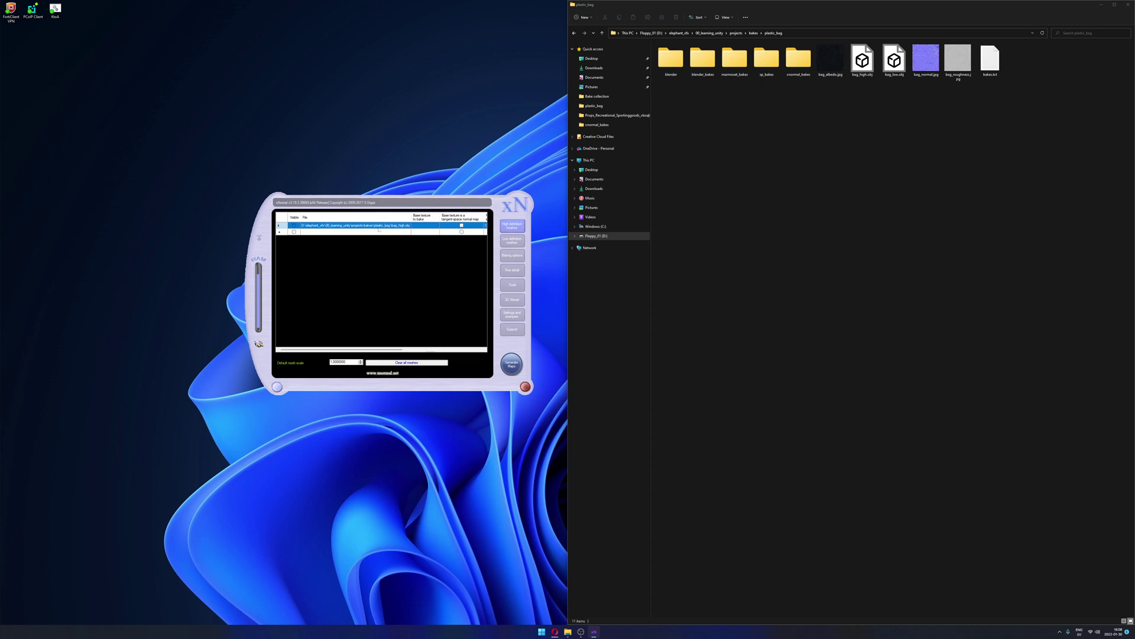
left_click_drag(497, 204, 471, 204)
right_click(364, 225)
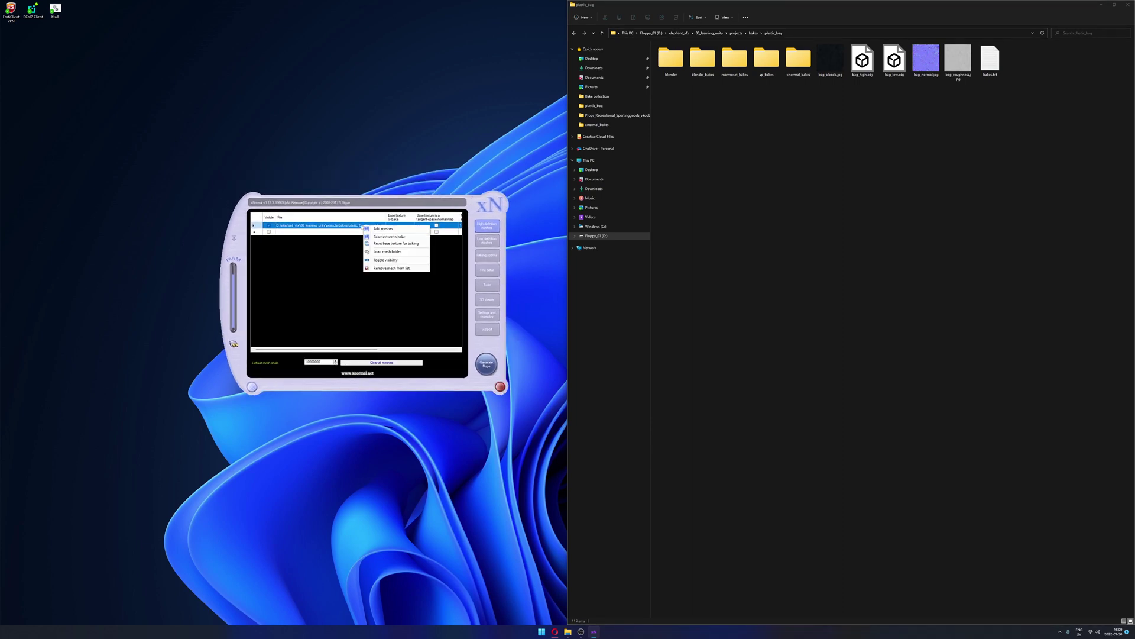
left_click(349, 226)
key("Delete")
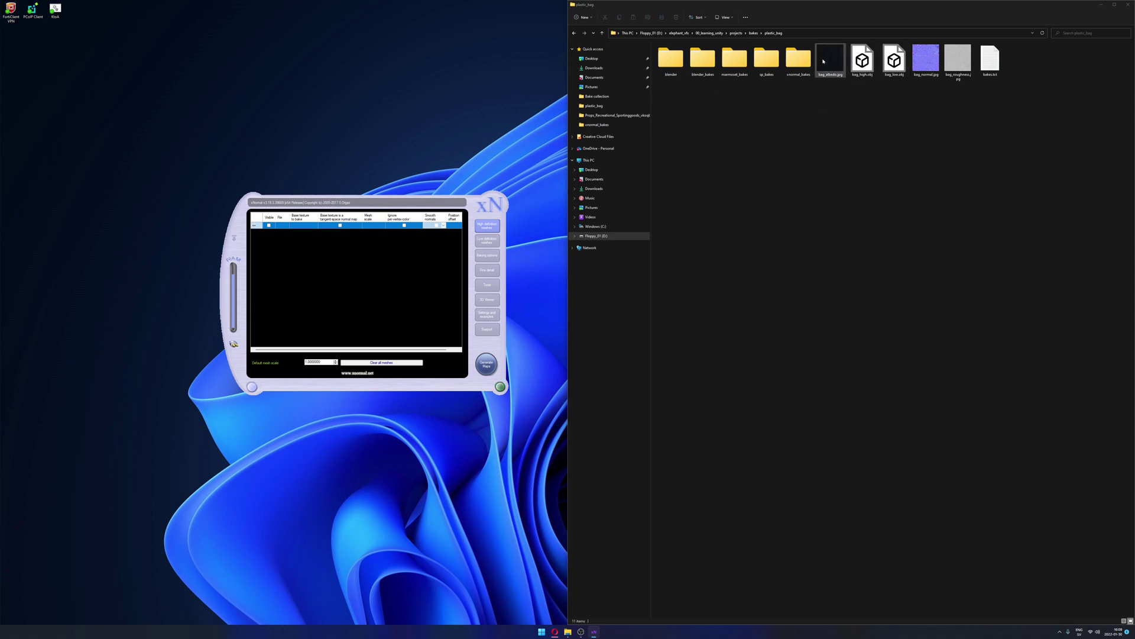
Add bag_high.obj from the plastic_bag folder to the high definition meshes
left_click(862, 60)
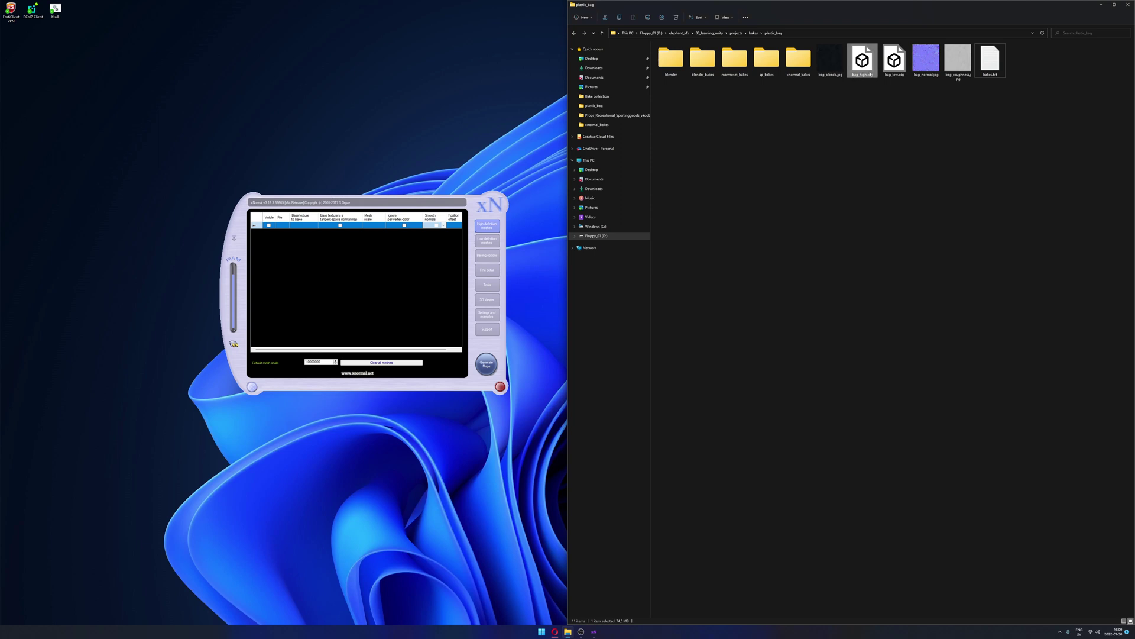
left_click(885, 91)
left_click(862, 59)
left_click_drag(862, 59, 307, 228)
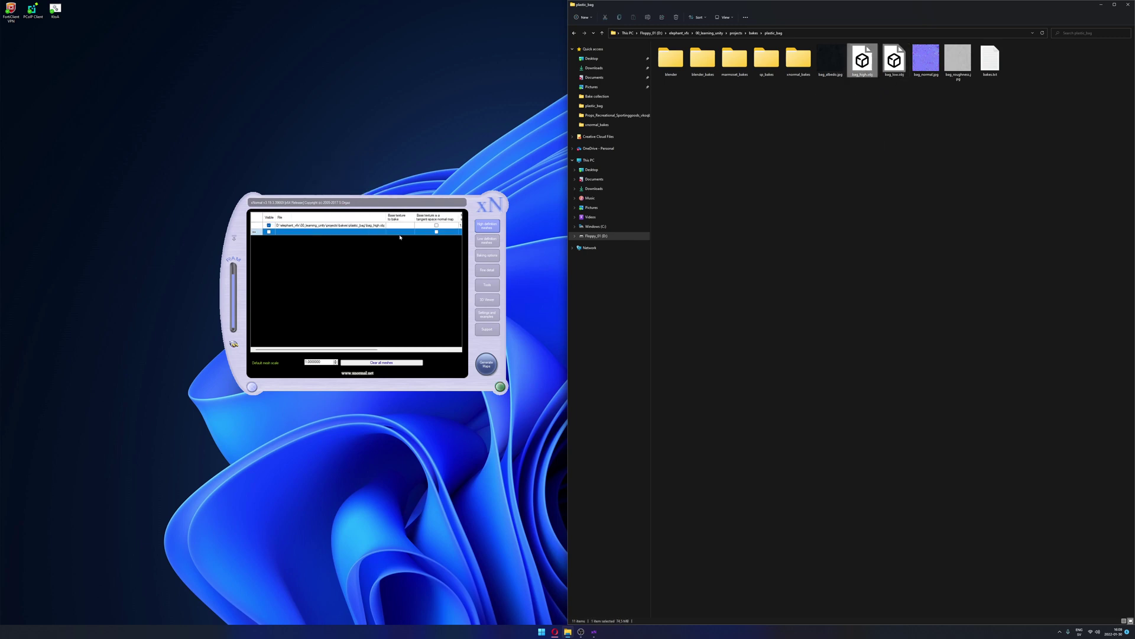
Replace the existing entry in the low definition meshes with bag_low.obj from the plastic_bag folder
left_click(494, 243)
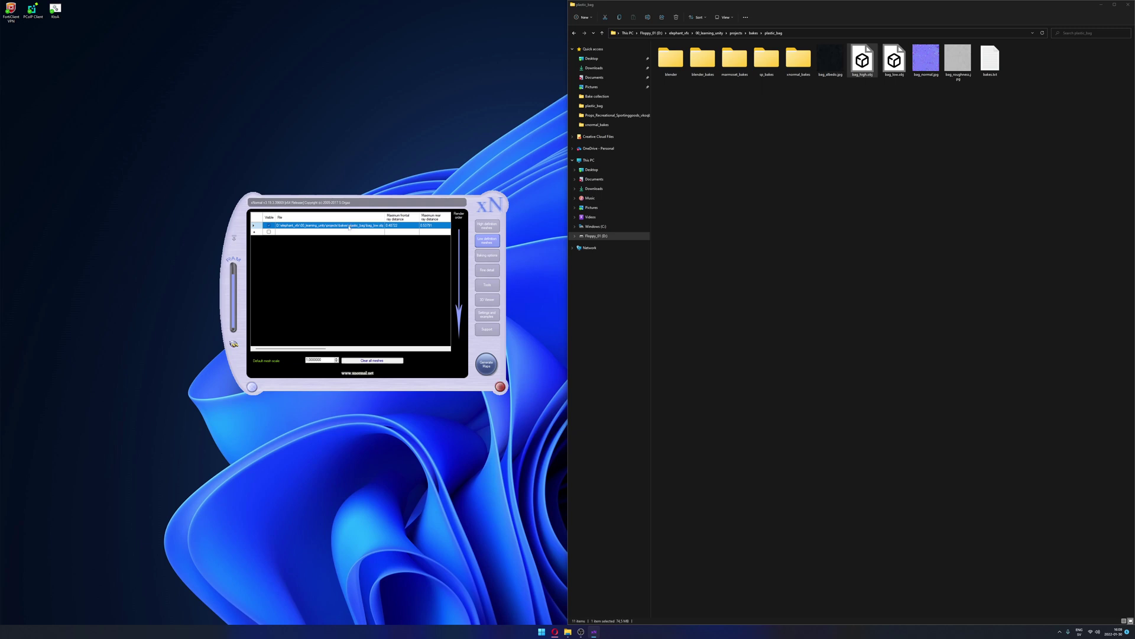
key("Delete")
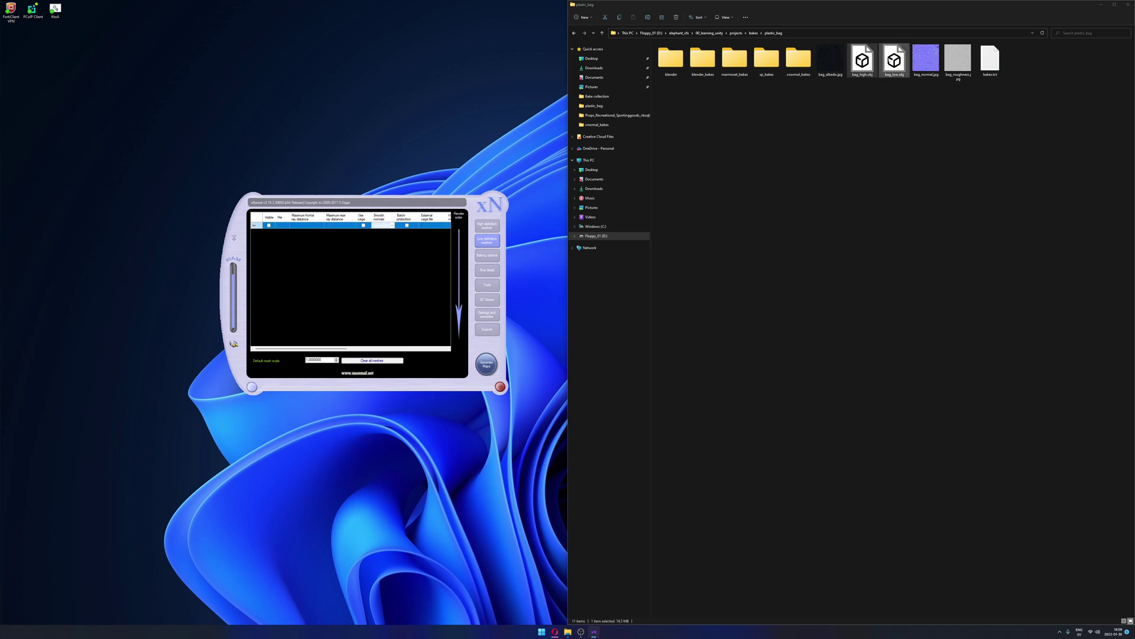
left_click_drag(894, 59, 312, 228)
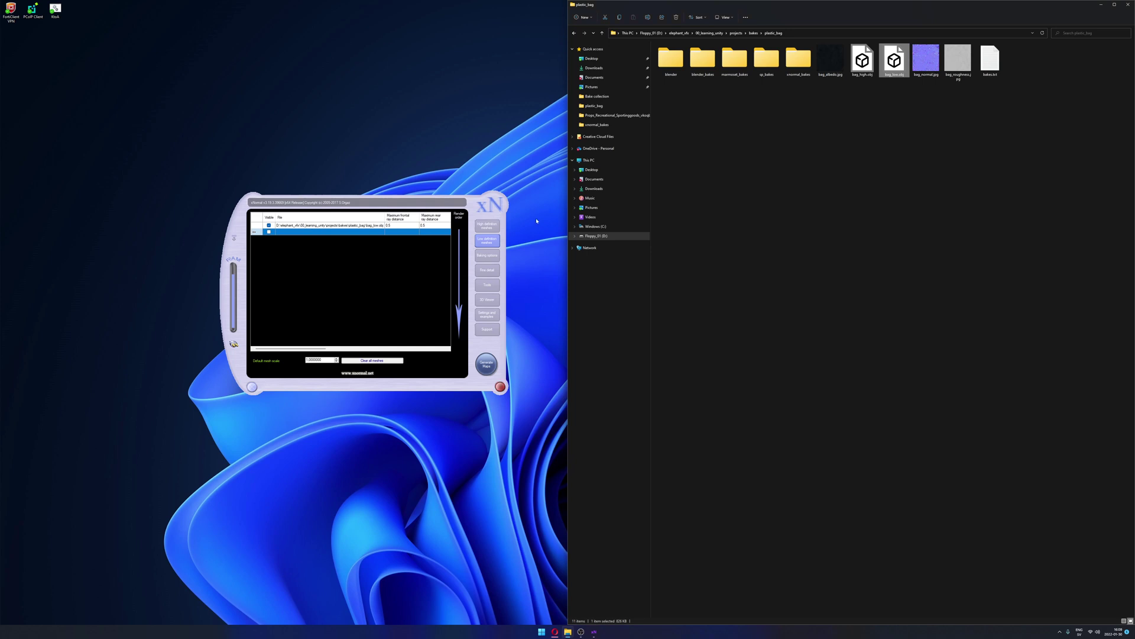
Browse for the baking output file, create a folder named 00_test inside plastic_bag, and open it
left_click(488, 256)
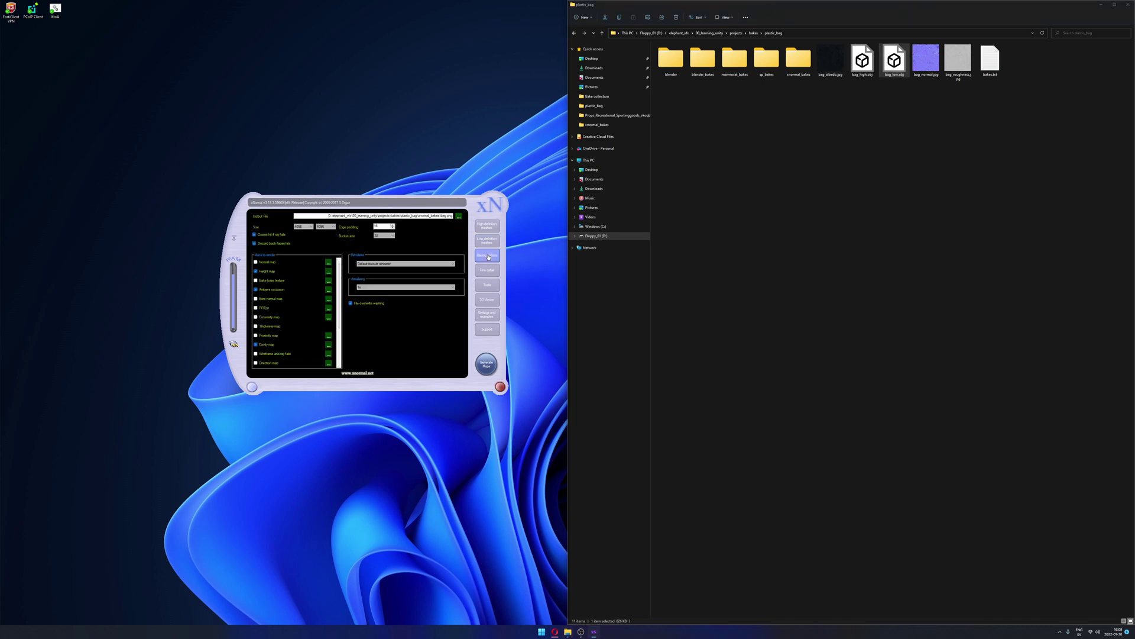
left_click(458, 216)
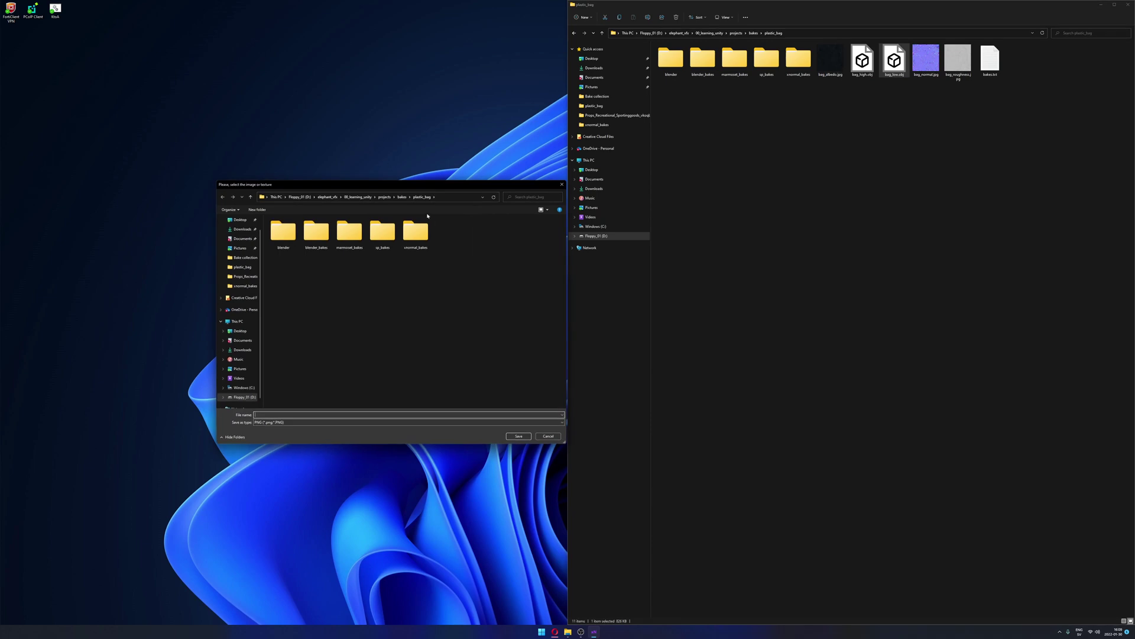
left_click_drag(444, 187, 415, 230)
right_click(375, 323)
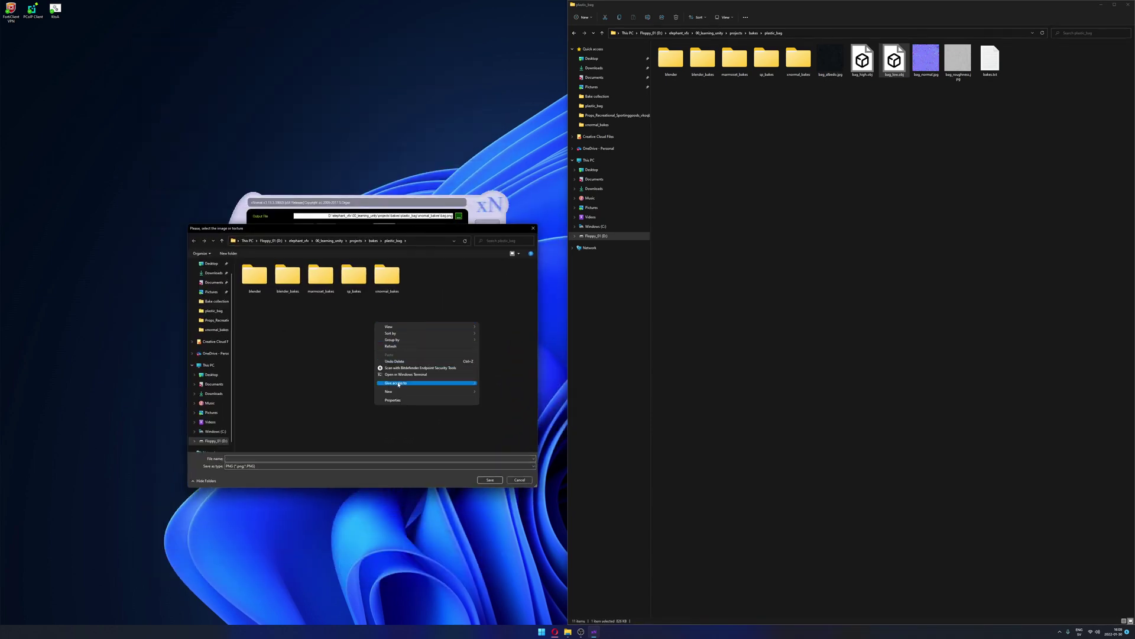
mouse_move(394, 391)
left_click(488, 393)
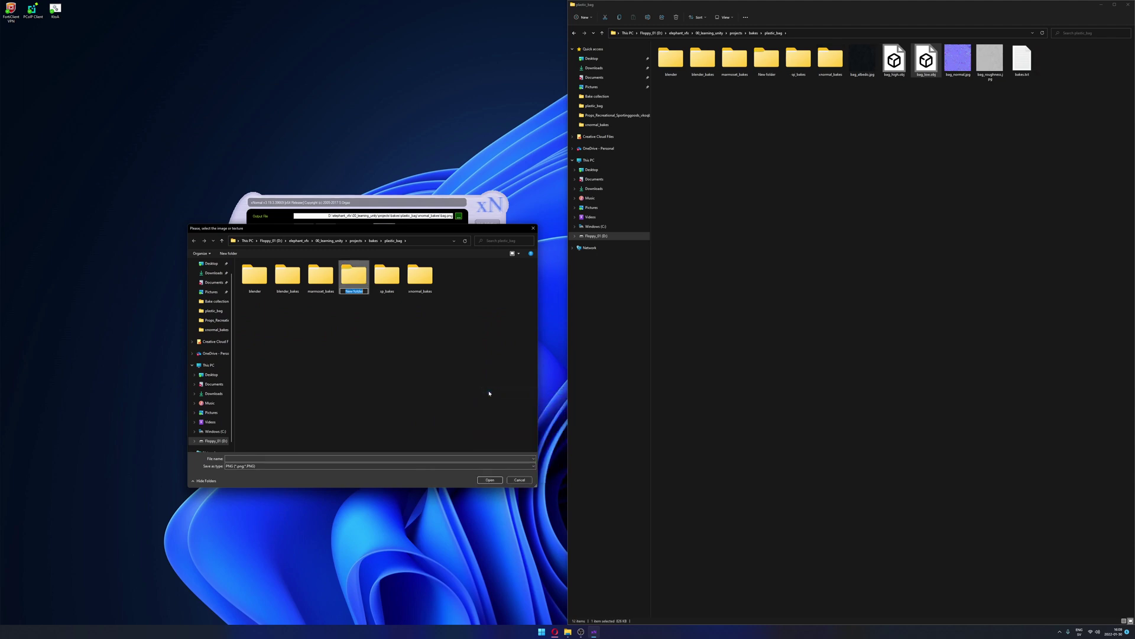
type("00_test")
key("Return")
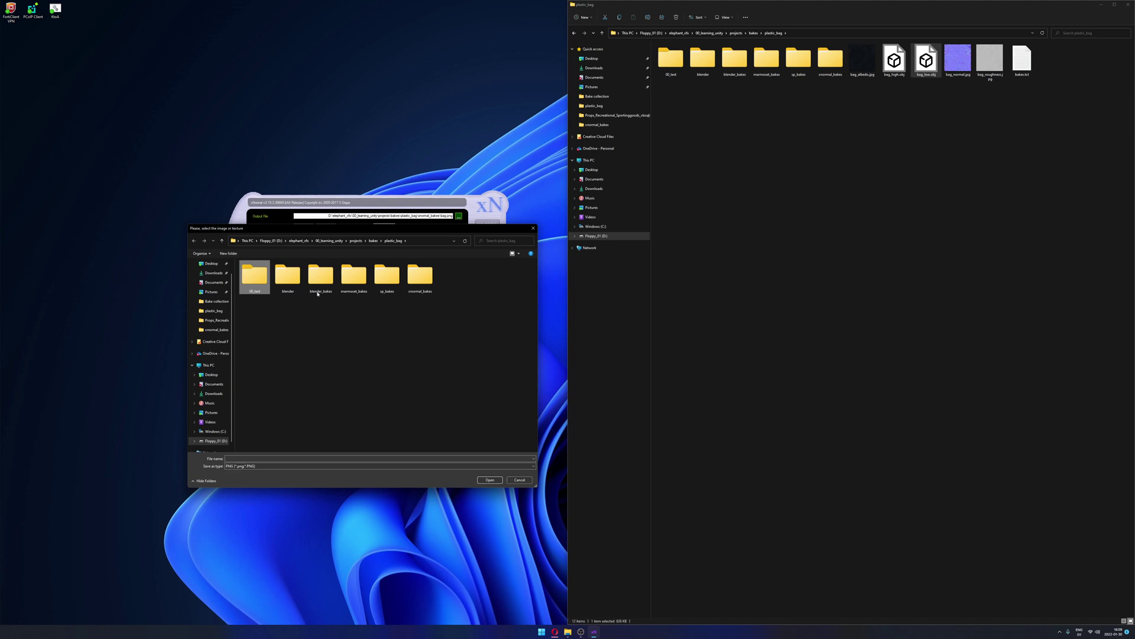
key("Return")
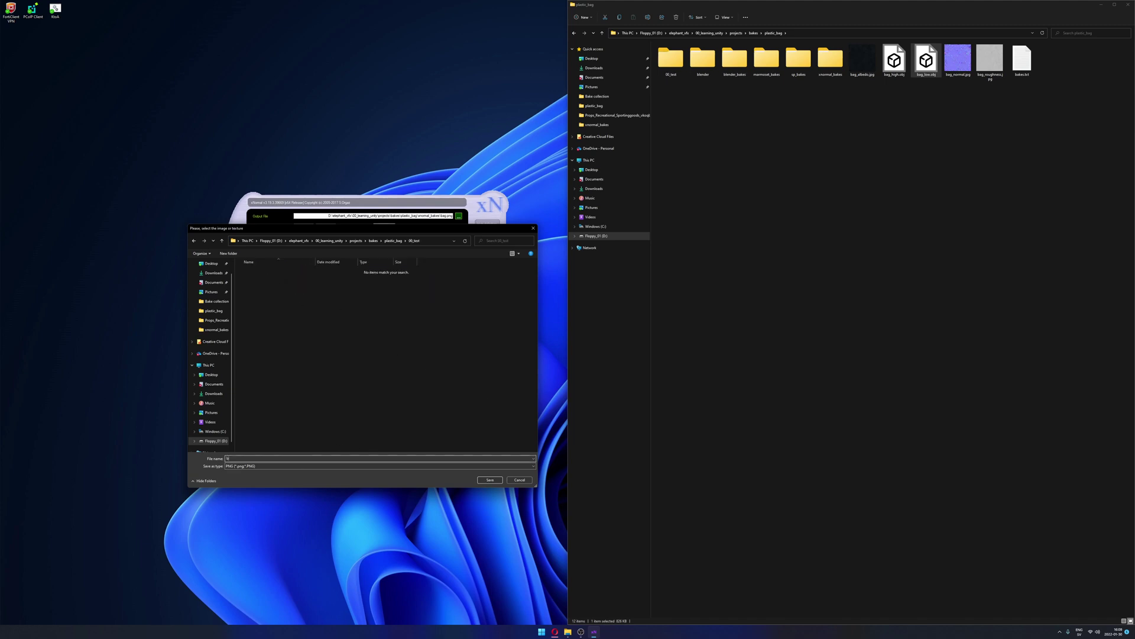
Set the baking output file to bag in PNG format inside the 00_test folder
left_click(278, 466)
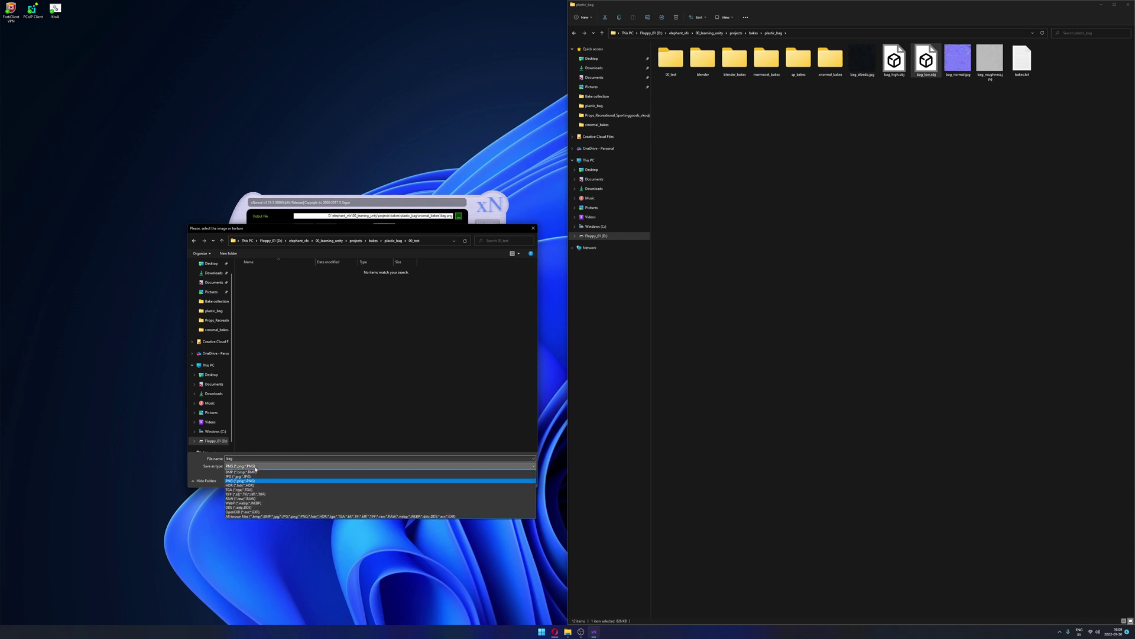
left_click(271, 480)
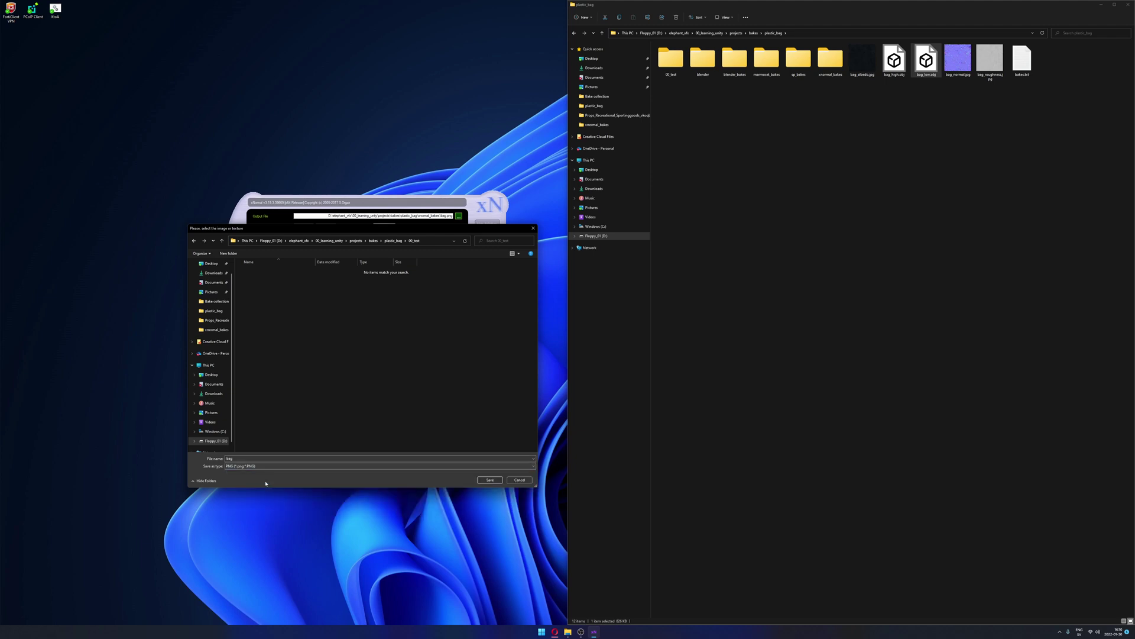
left_click(261, 466)
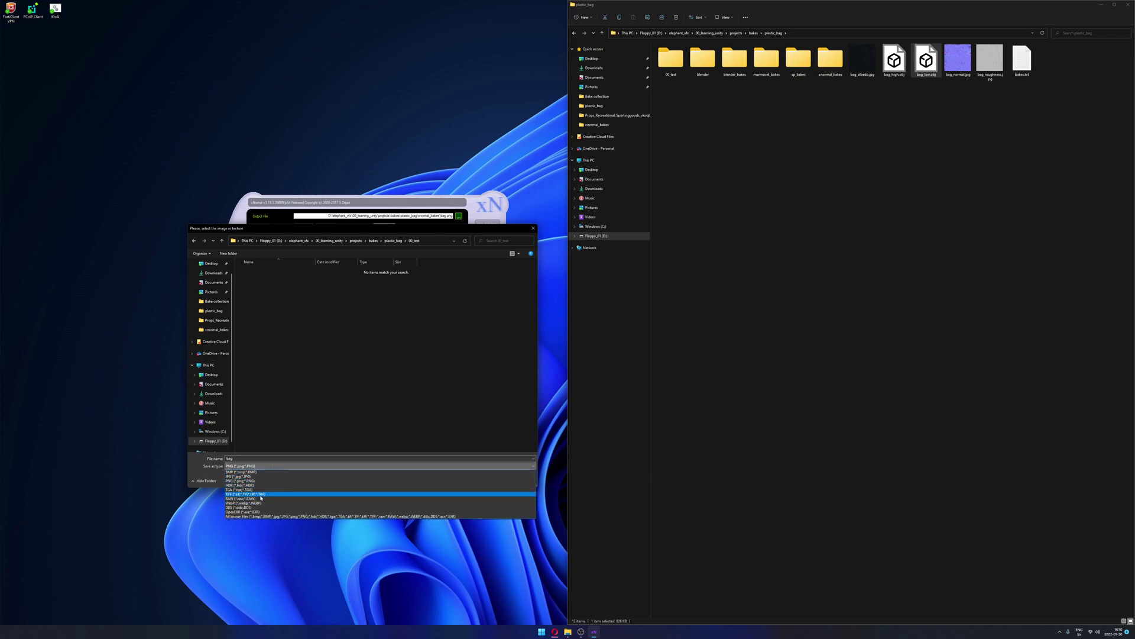
left_click(275, 467)
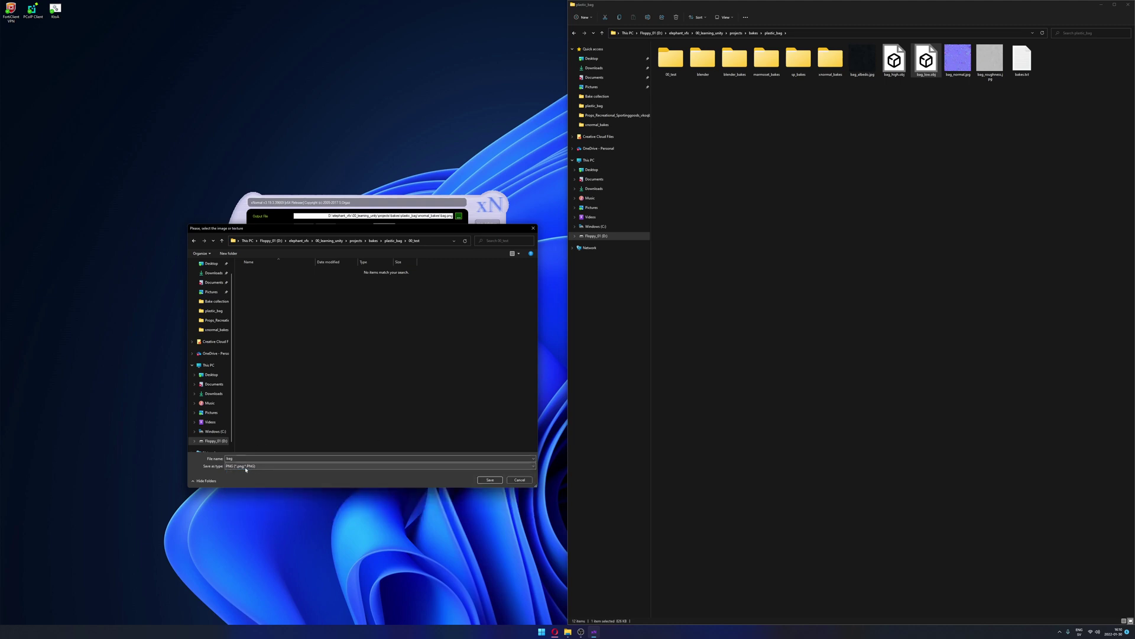
left_click_drag(478, 234, 455, 189)
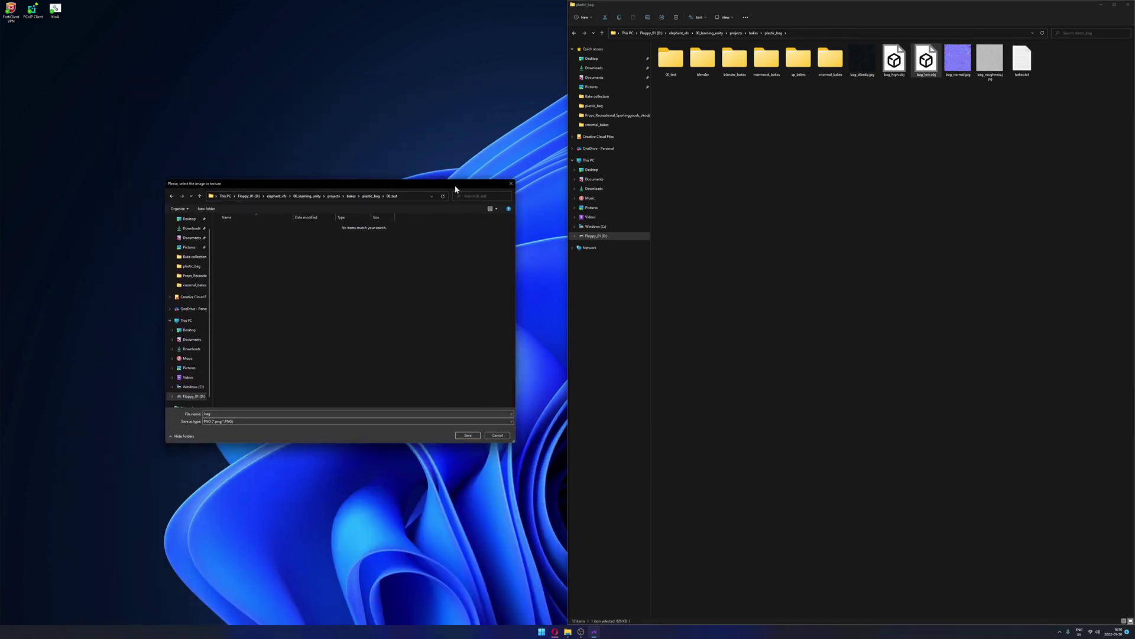
left_click(467, 436)
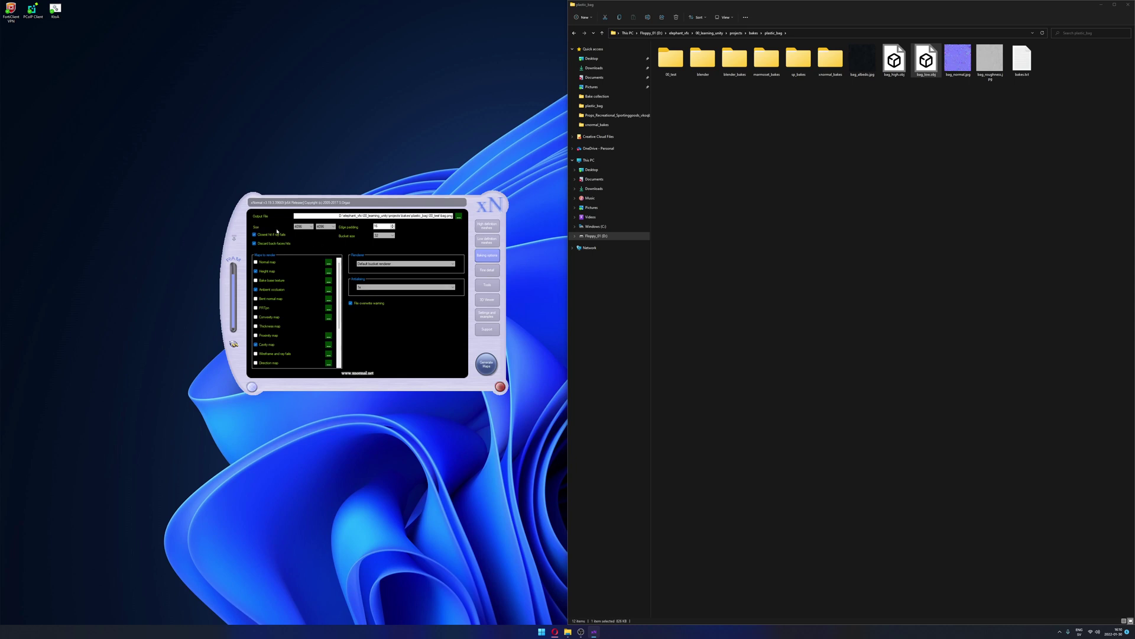
Set the bake size to 2048 by 2048
left_click(310, 227)
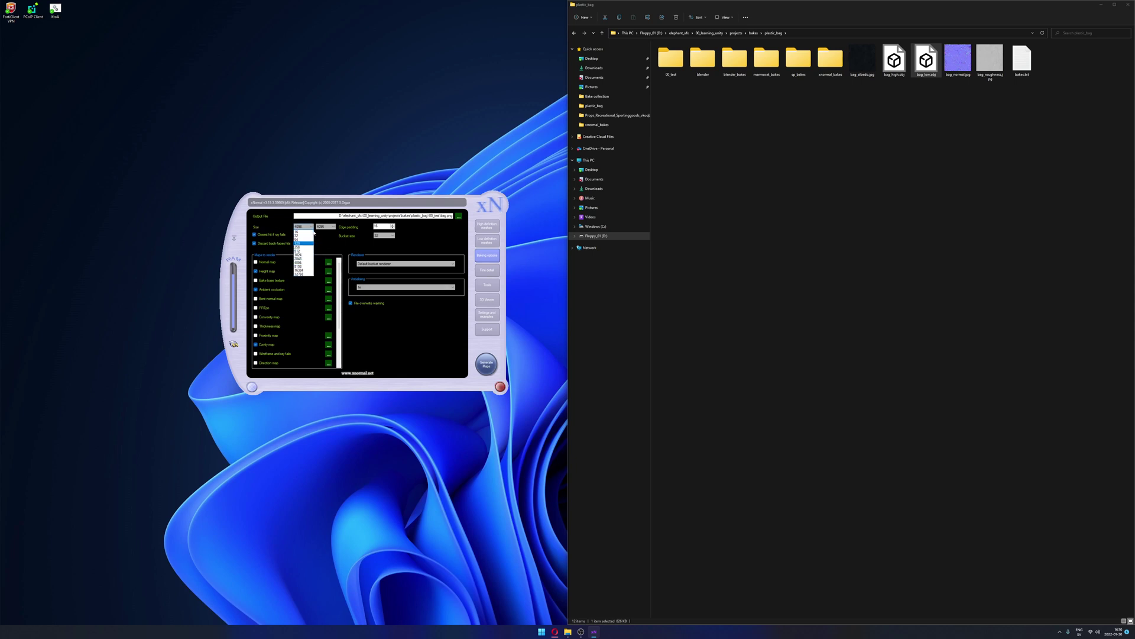
left_click(304, 262)
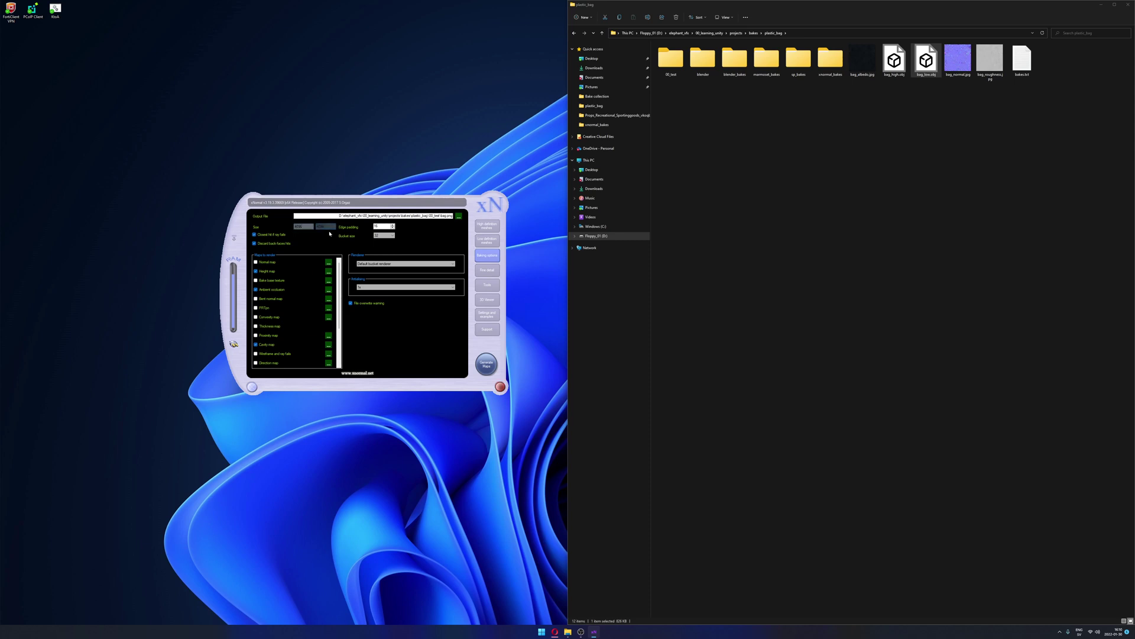
left_click(306, 227)
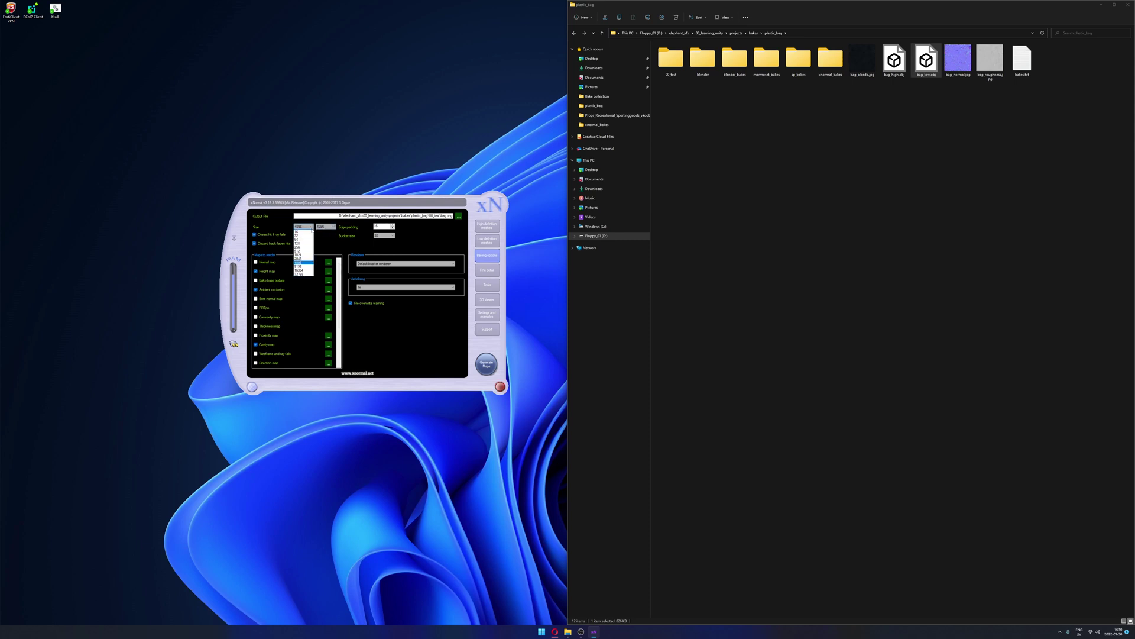
left_click(301, 258)
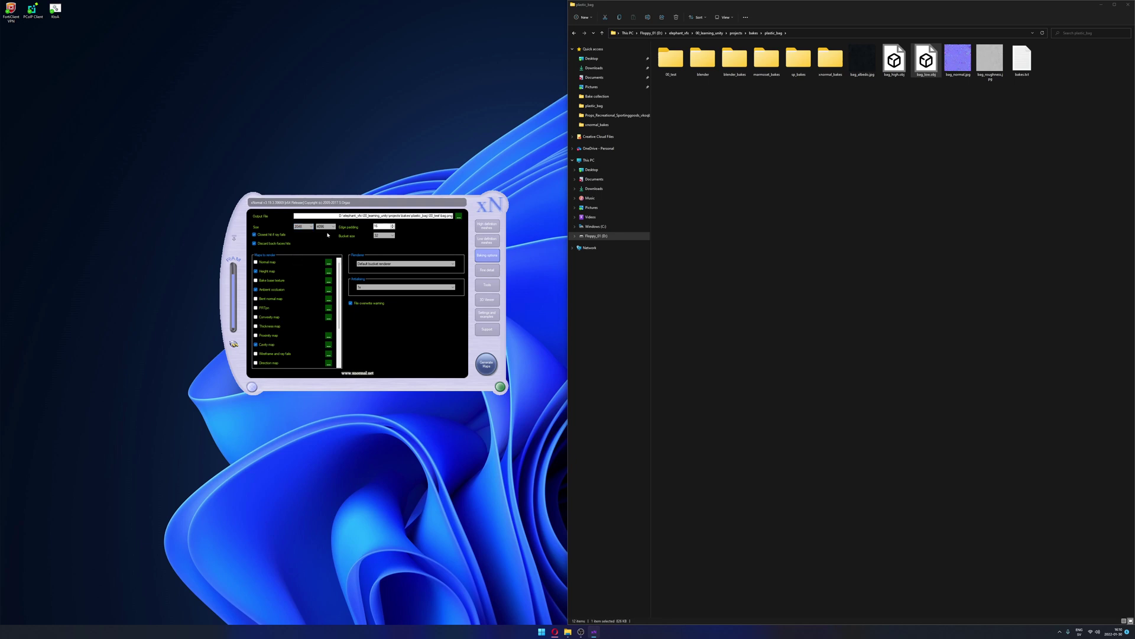
left_click(330, 227)
left_click(322, 258)
Enable the curvature map and the normal map in the list of maps to render
scroll(256, 348, "down", 3)
left_click(269, 337)
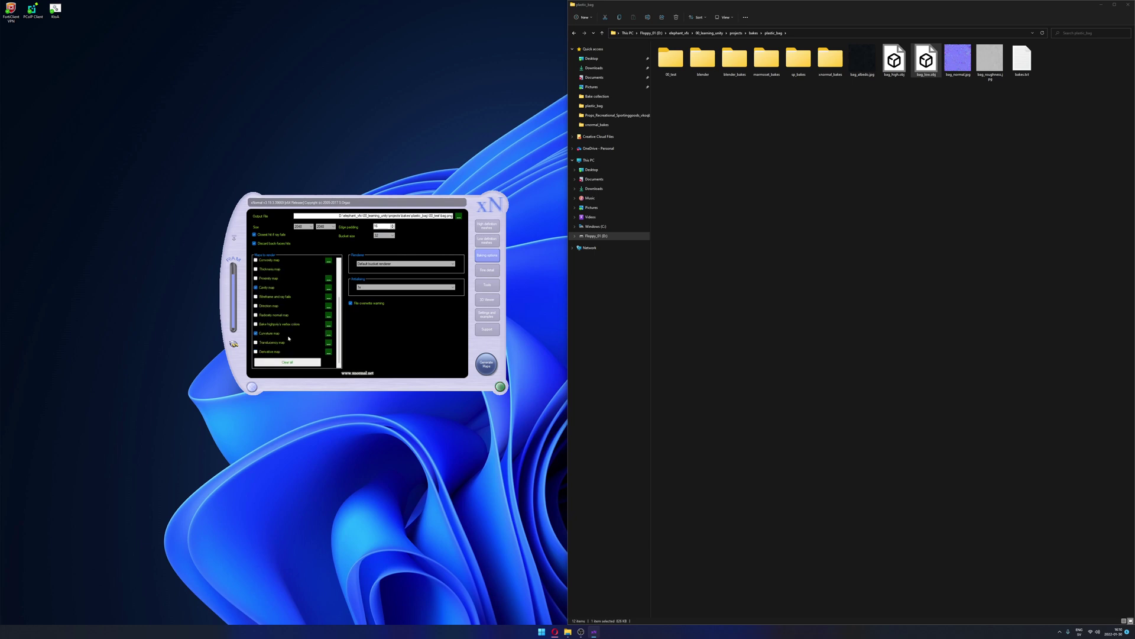
scroll(288, 338, "up", 3)
left_click(255, 262)
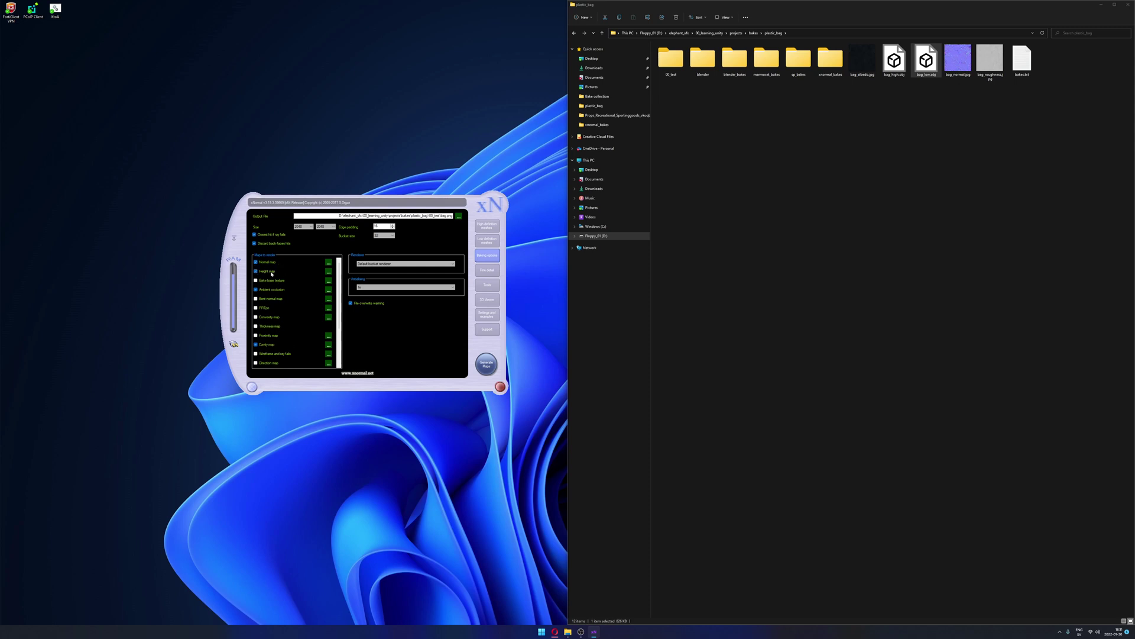
scroll(287, 320, "down", 3)
scroll(287, 319, "up", 3)
Run the ray distance calculator on bag_low.obj, then stop the computation
left_click(487, 286)
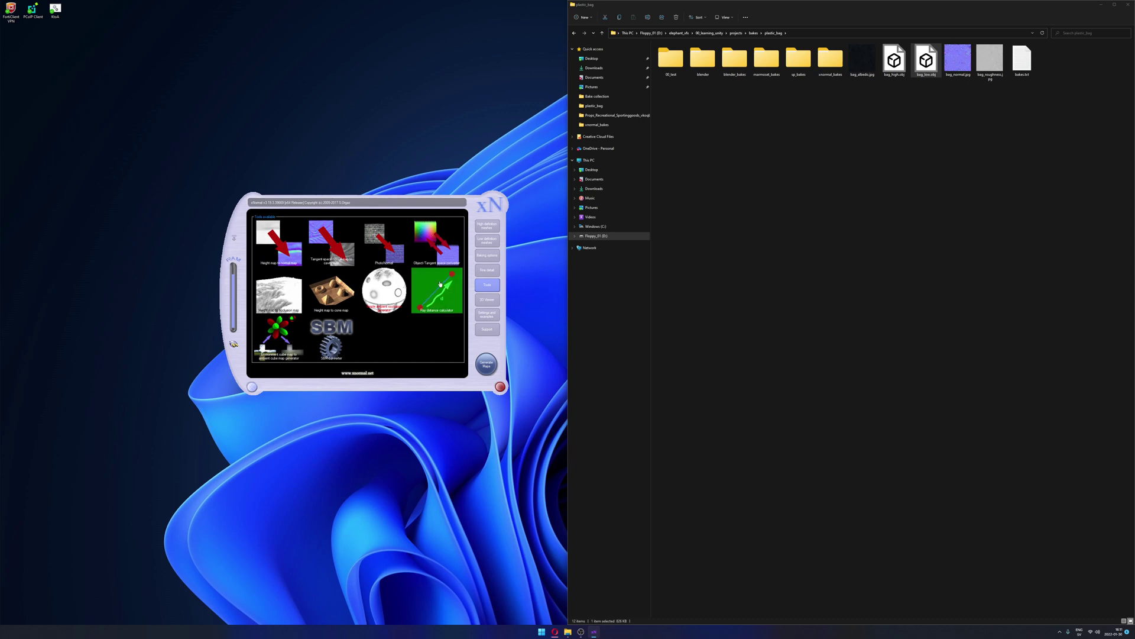
left_click(440, 285)
left_click_drag(523, 283, 310, 101)
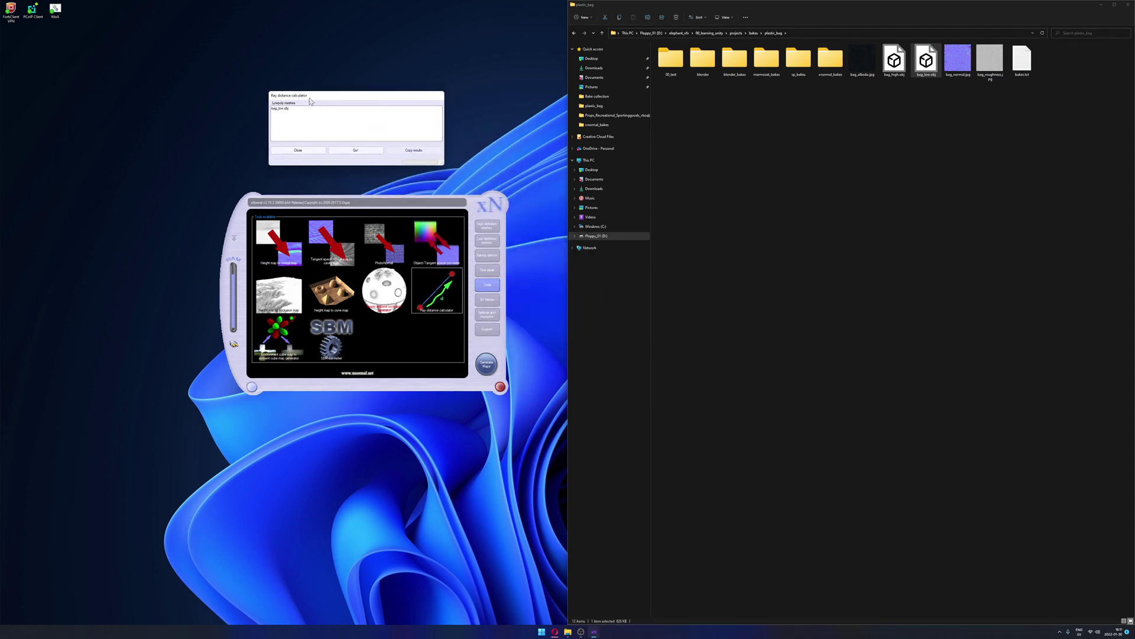
left_click(354, 151)
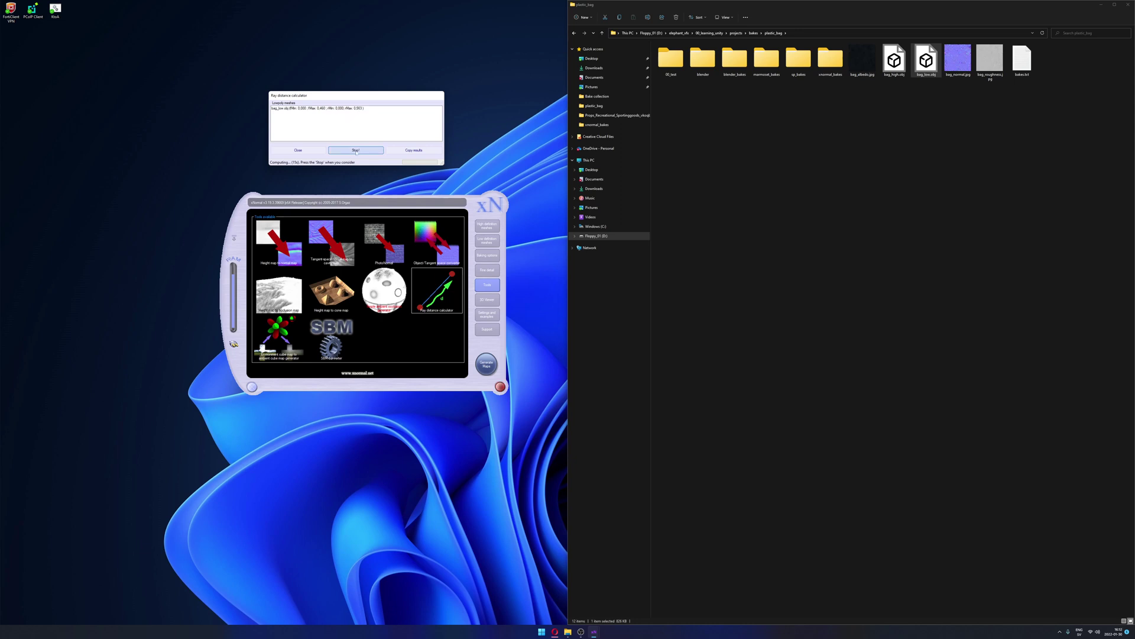
left_click(356, 151)
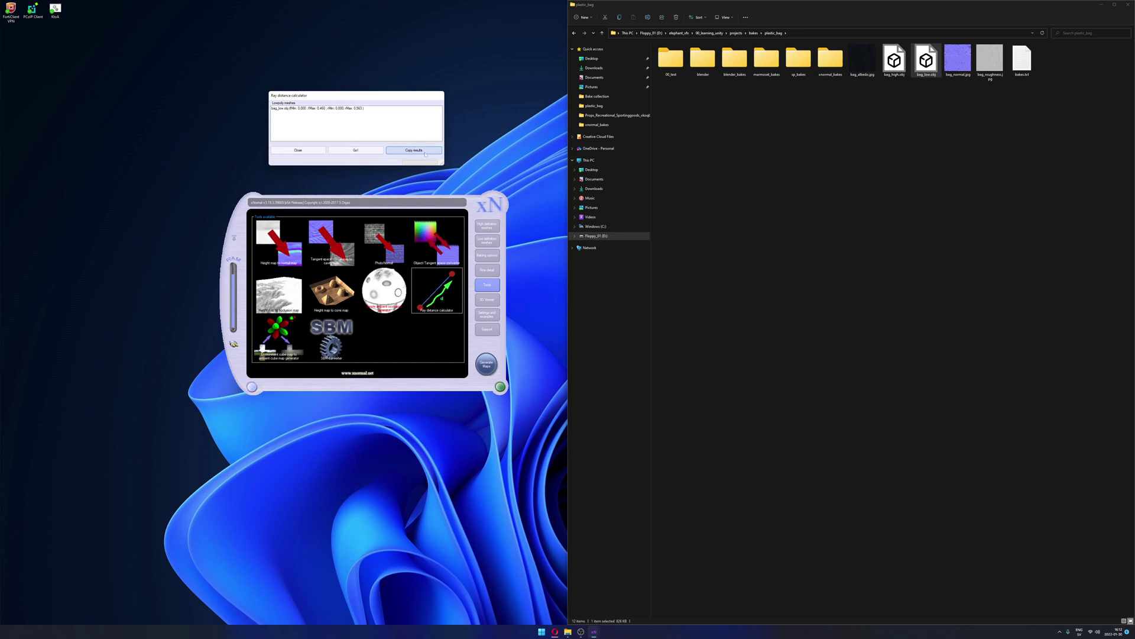
Copy the calculated ray distances for bag_low.obj and close the calculator
left_click(426, 153)
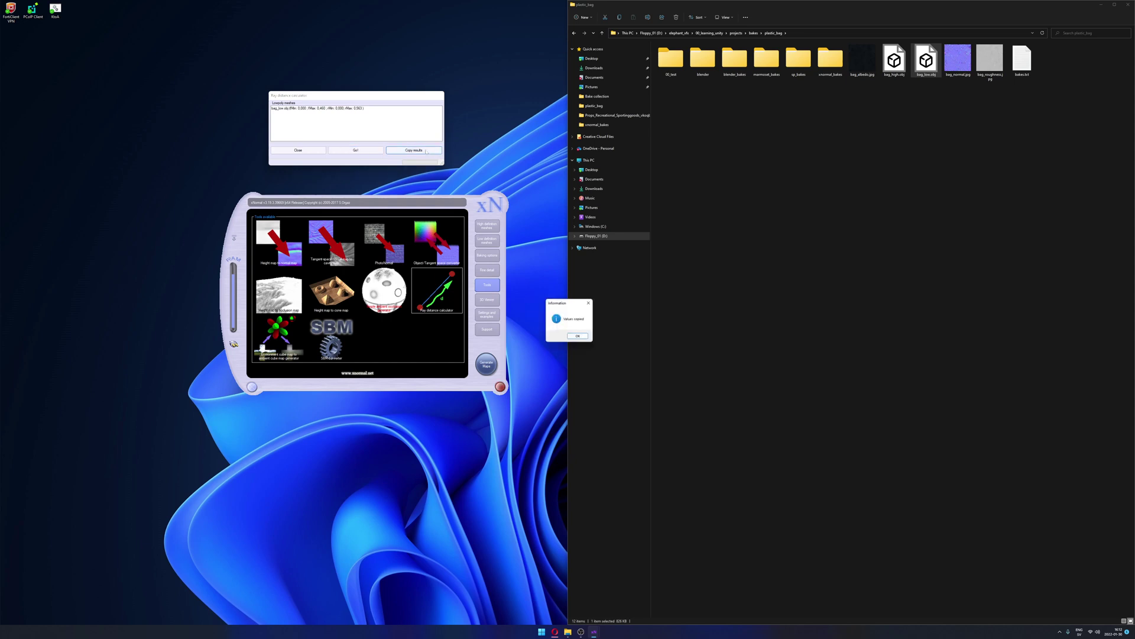
left_click_drag(574, 304, 478, 120)
left_click(483, 151)
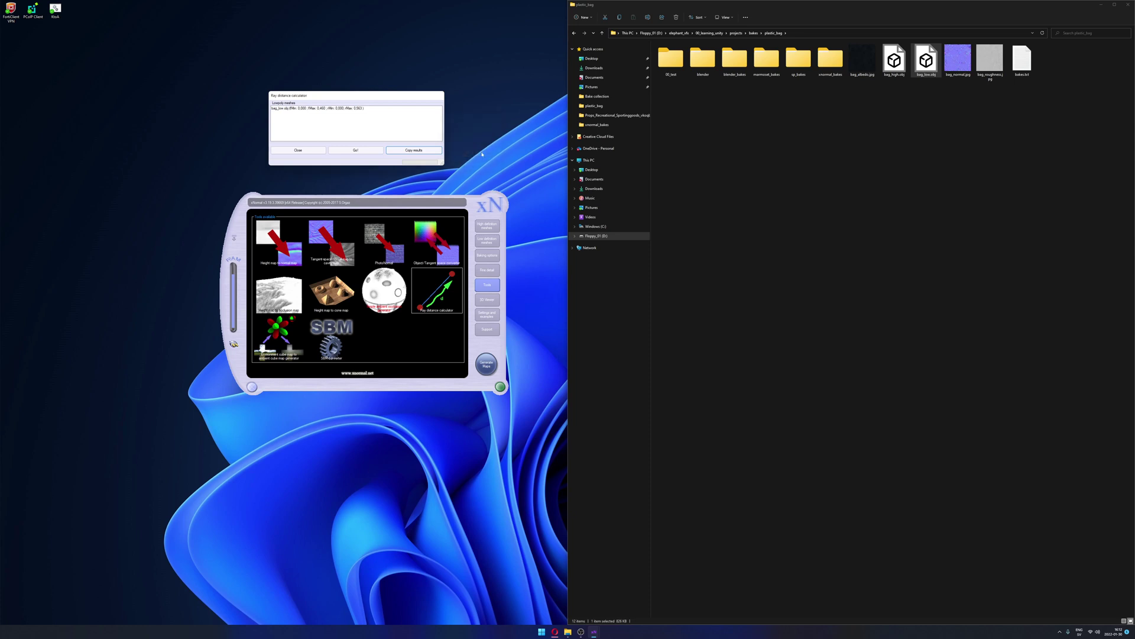
left_click(301, 152)
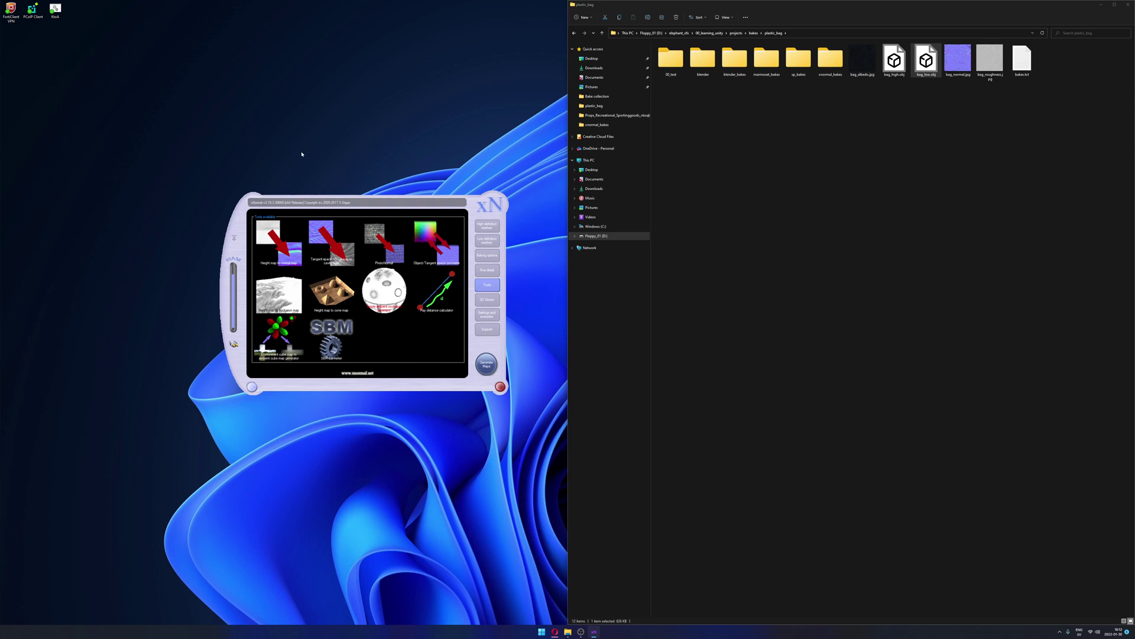
Generate the maps from the baking options, closing the interactive height tonemapper without adjustments and the preview once rendering ends
left_click(480, 261)
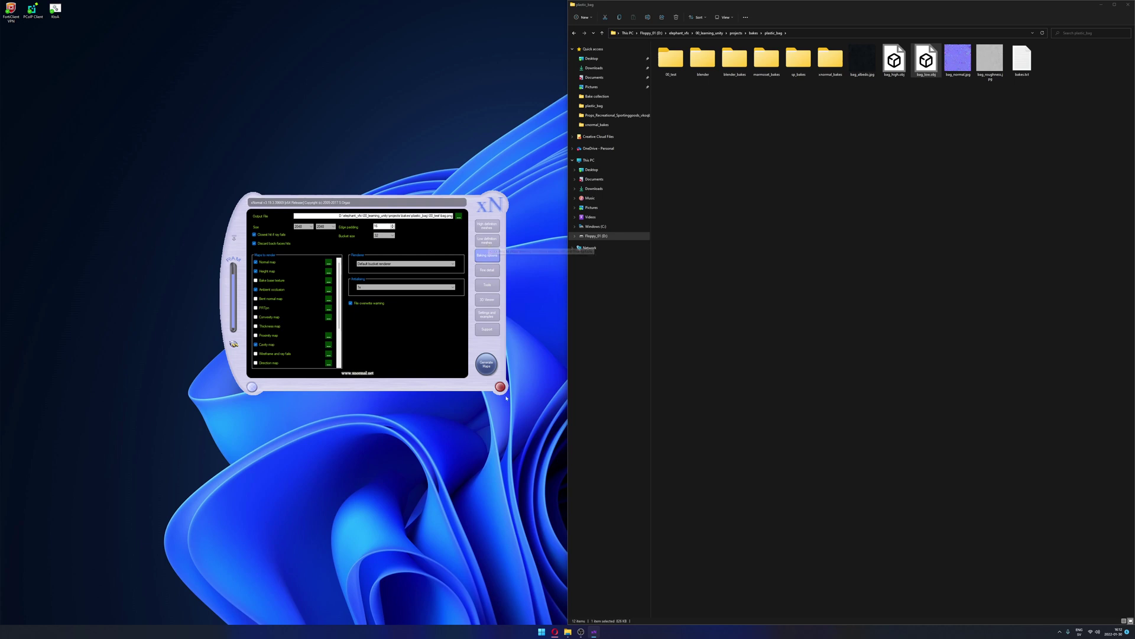
left_click(485, 366)
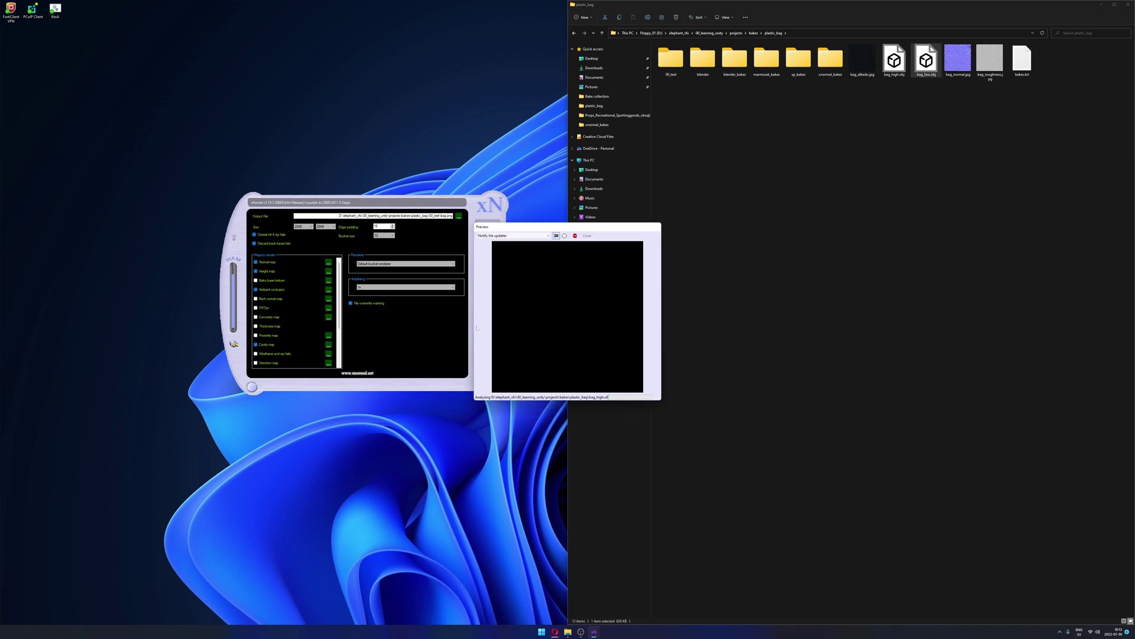
left_click_drag(528, 236, 335, 406)
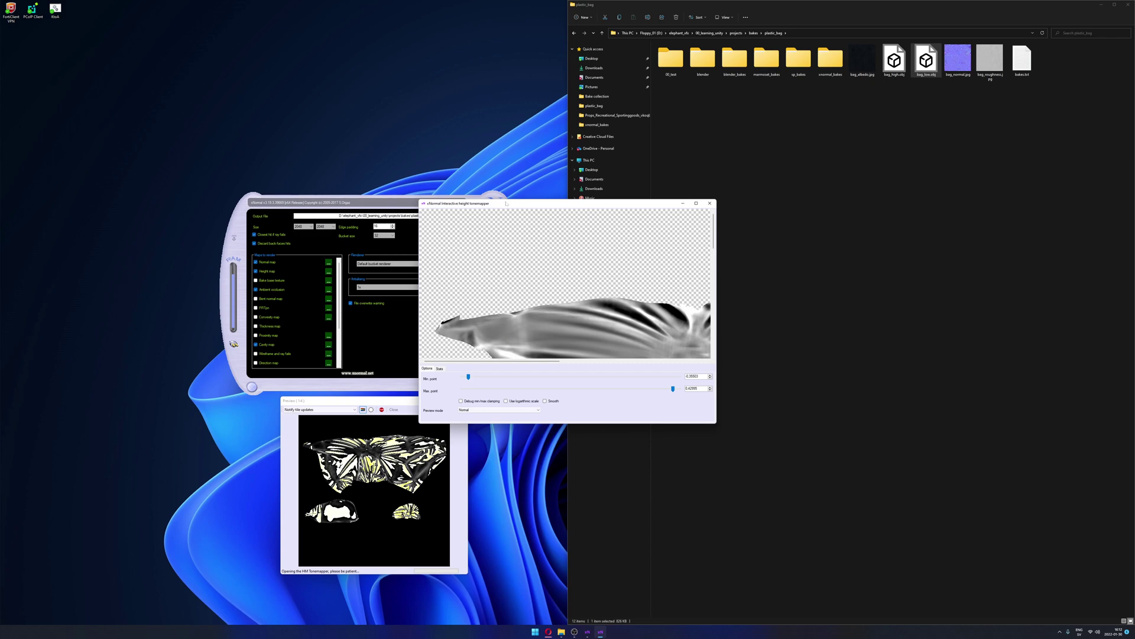
left_click_drag(506, 203, 190, 78)
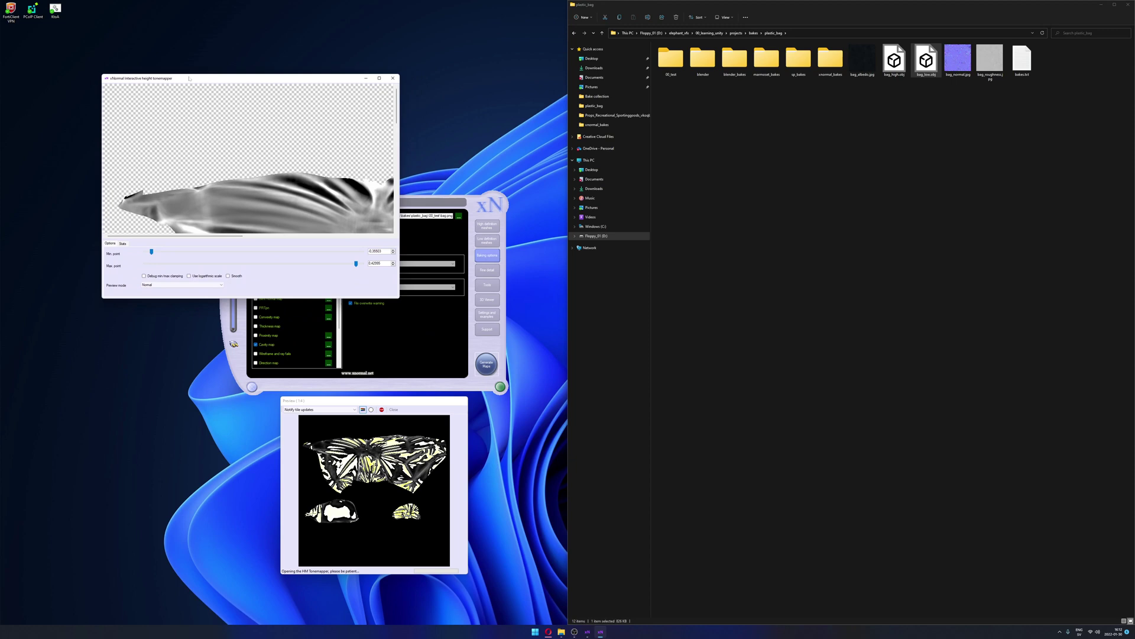
left_click(392, 79)
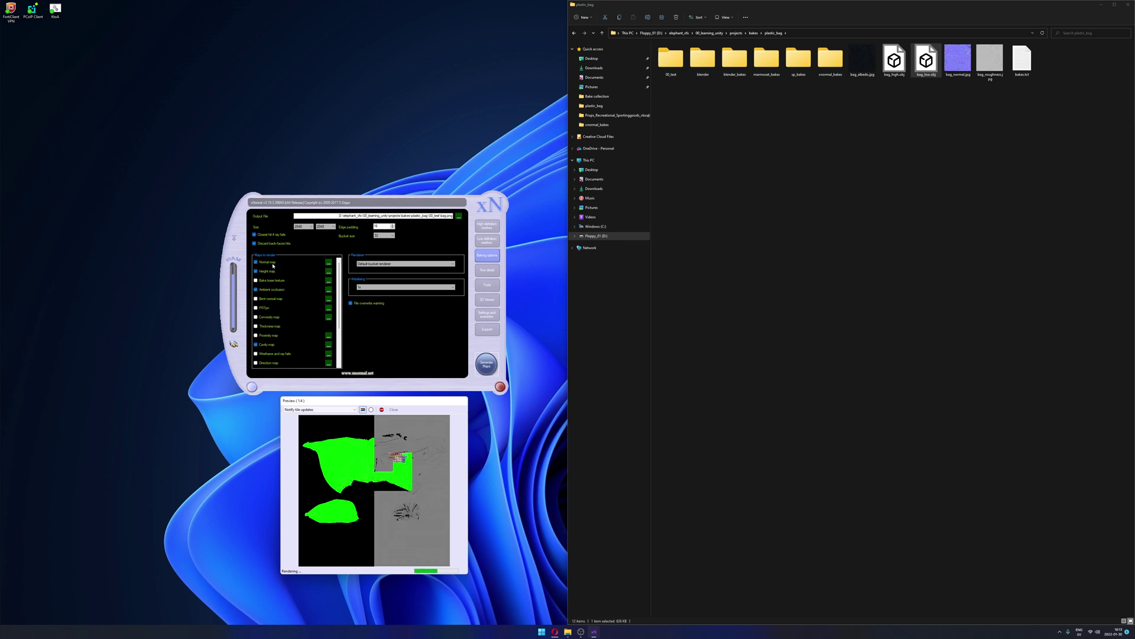
left_click(256, 289)
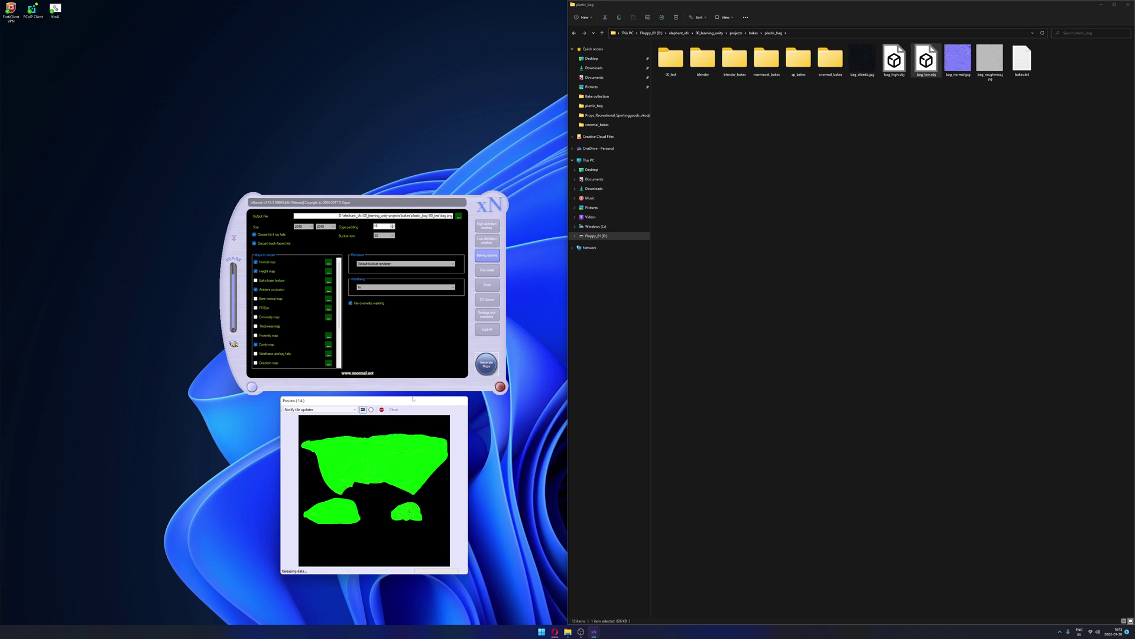
left_click(394, 409)
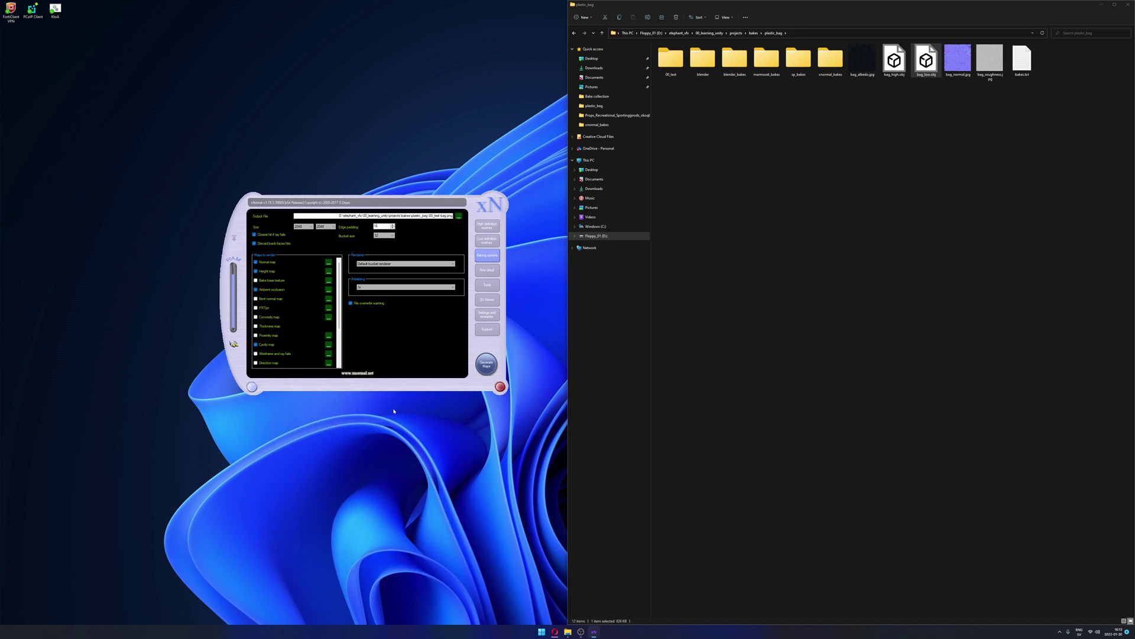
Open the 00_test folder inside plastic_bag and inspect the baked bag_normals.png
left_click(679, 157)
left_click(681, 59)
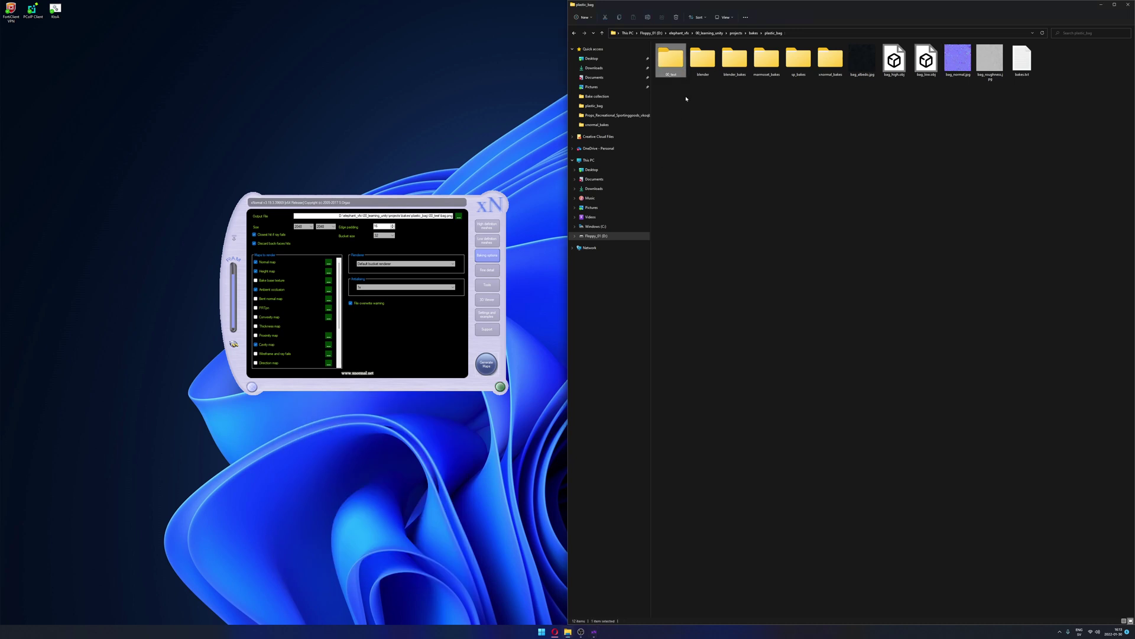
double_click(667, 55)
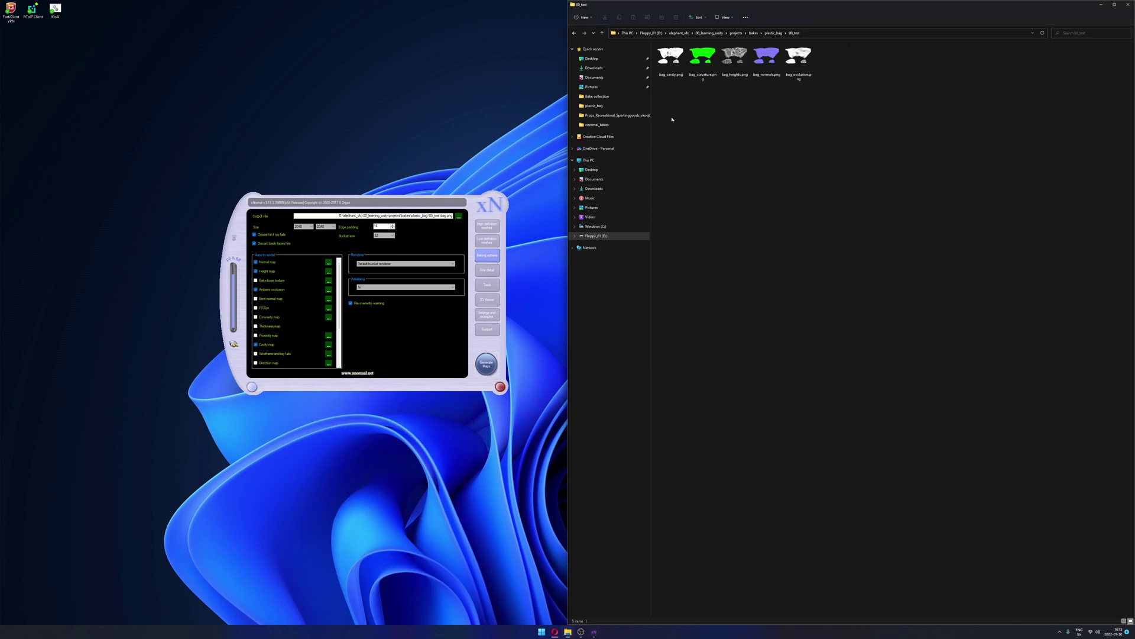
left_click_drag(672, 120, 918, 125)
double_click(767, 57)
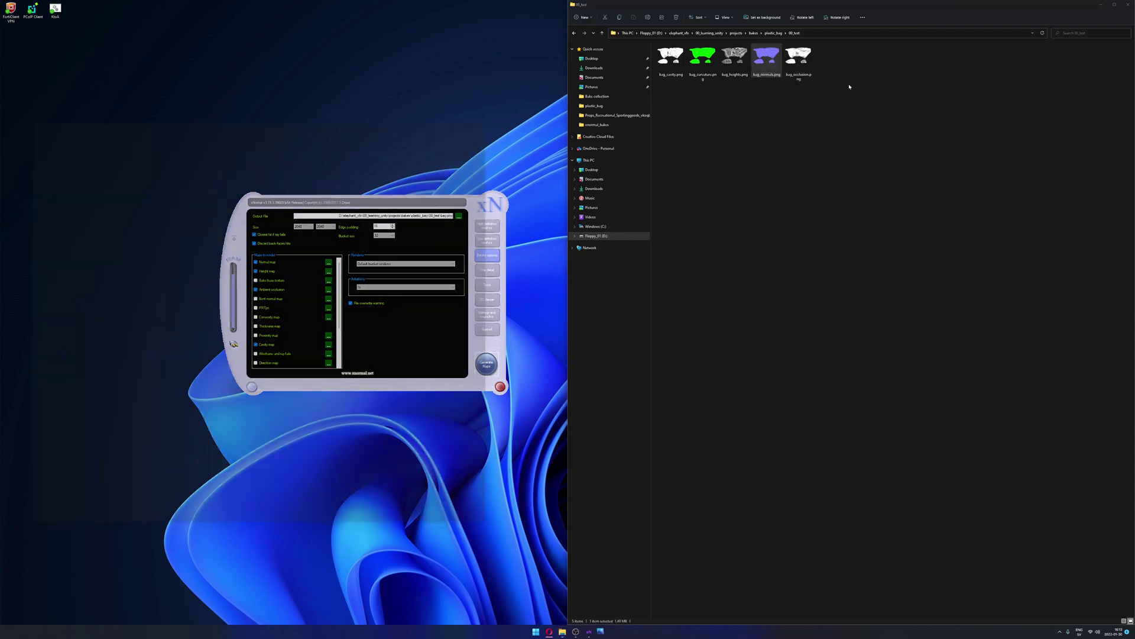
left_click_drag(355, 98, 414, 88)
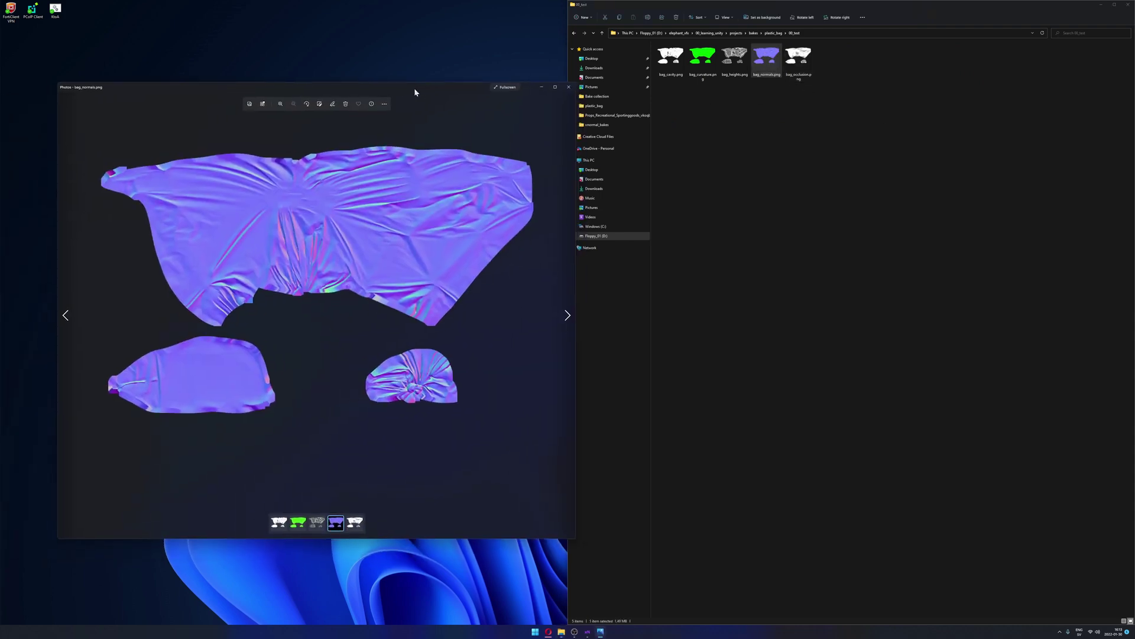
left_click(568, 87)
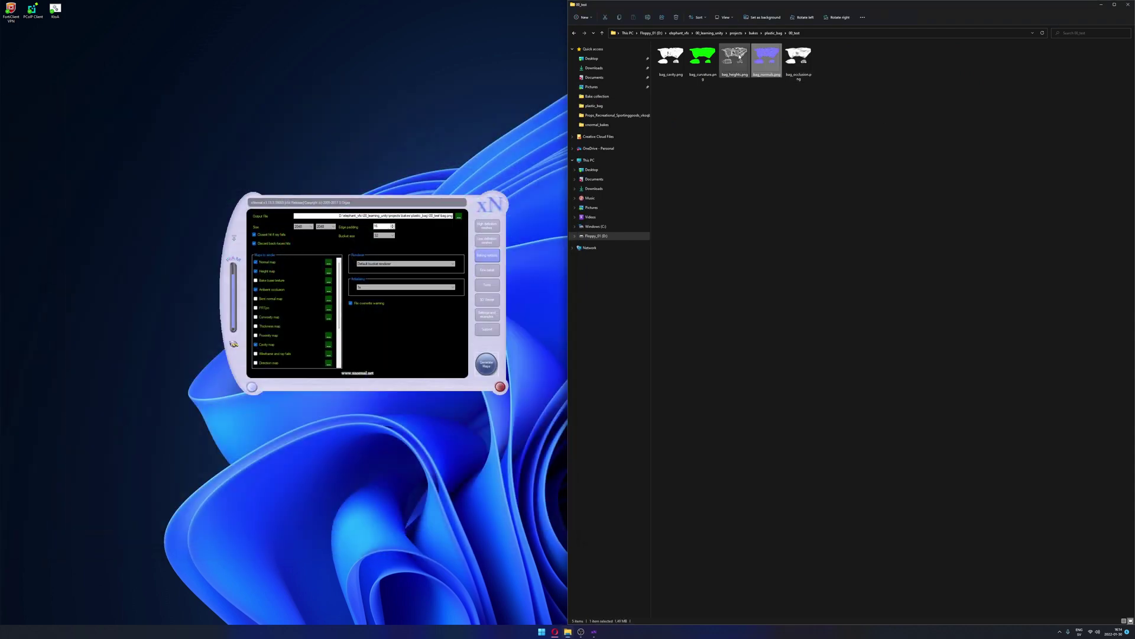
Inspect the baked height, cavity and ambient occlusion images in the 00_test folder one after another
double_click(737, 57)
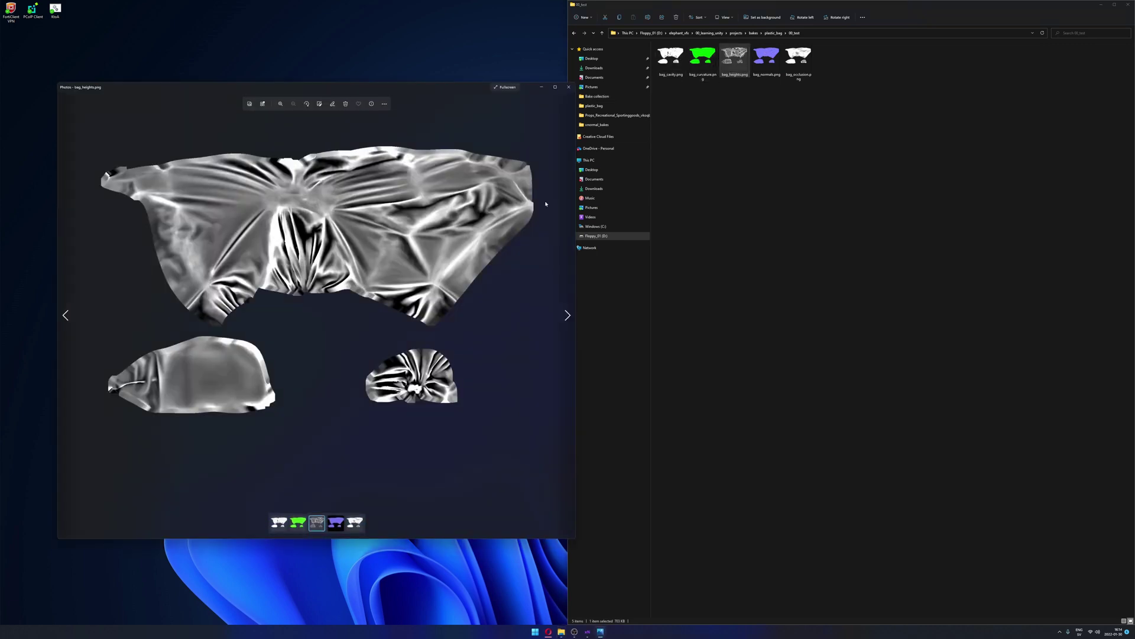
left_click(569, 88)
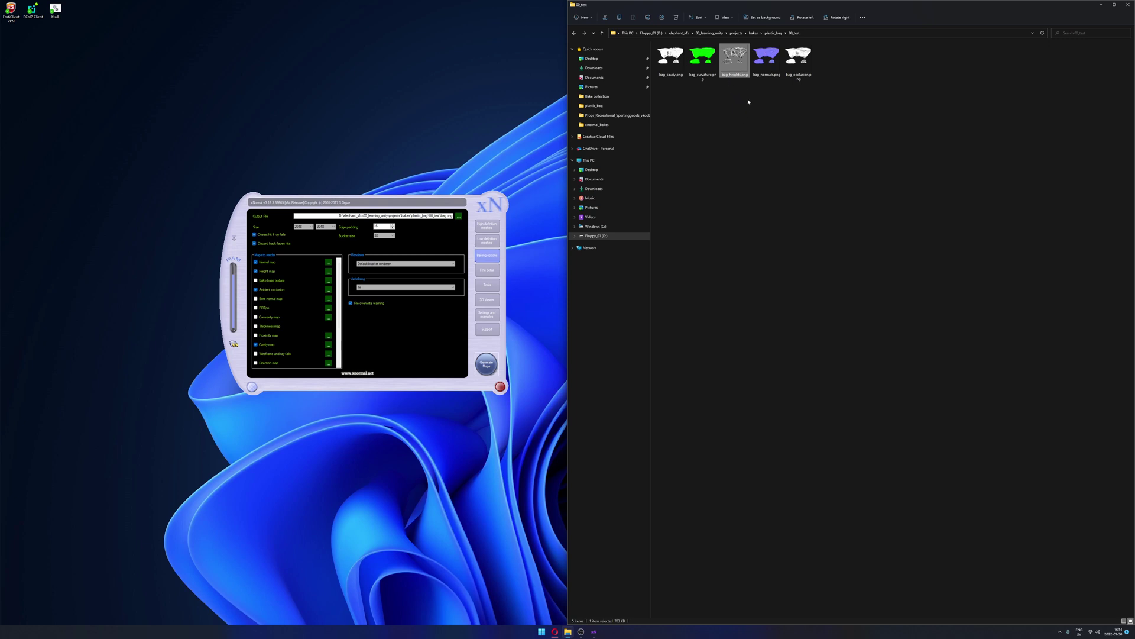
key("Left")
key("Left")
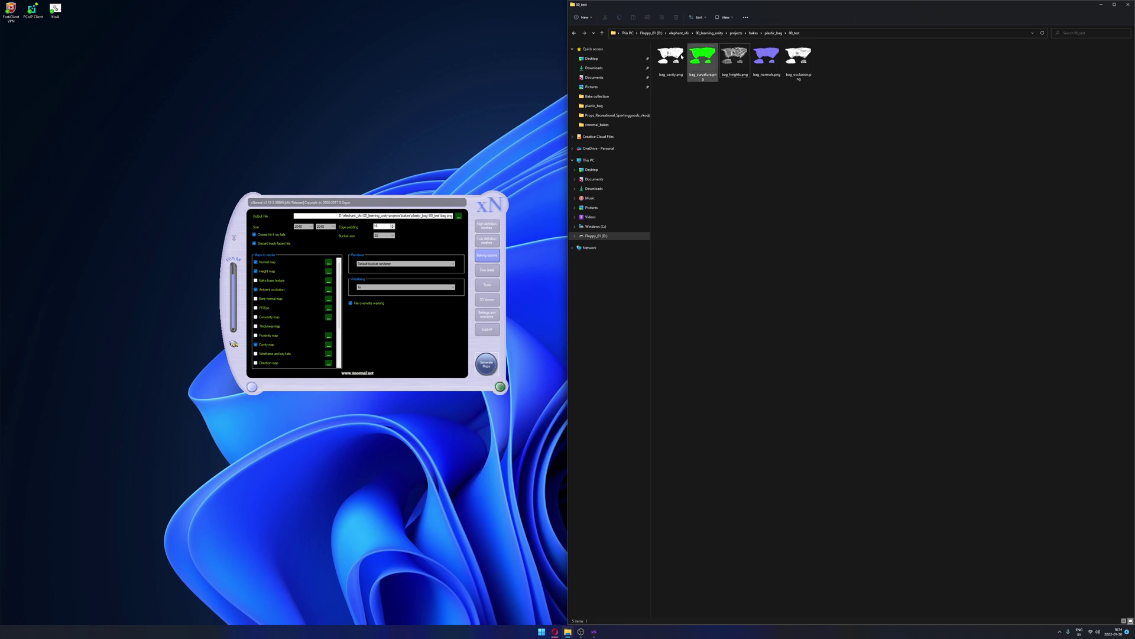
key("Return")
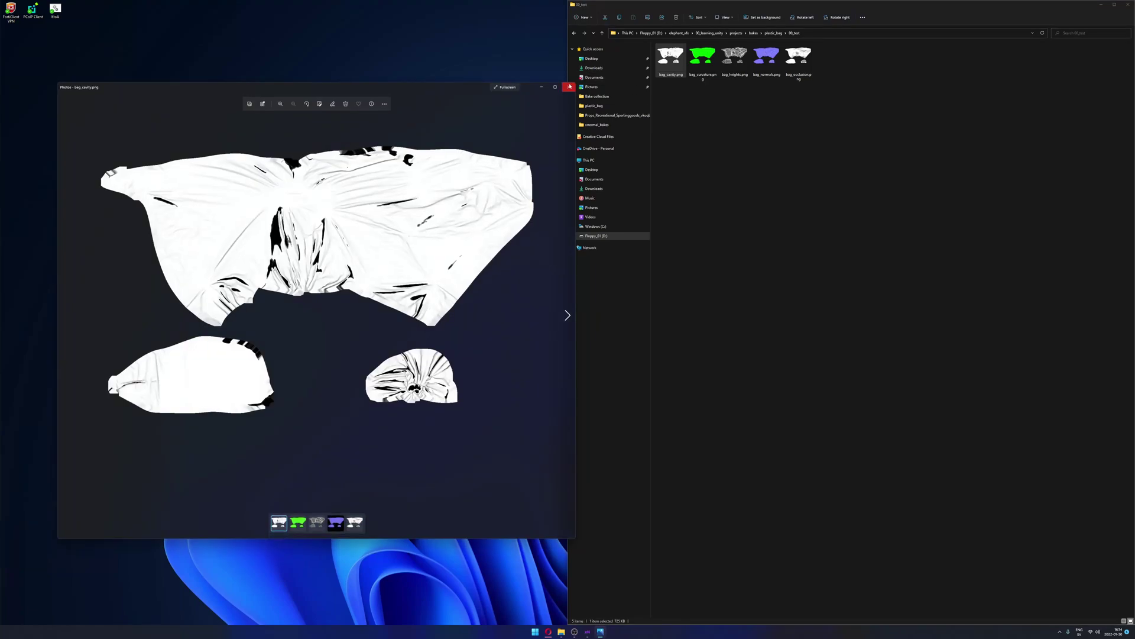
left_click(569, 88)
left_click(798, 59)
key("Return")
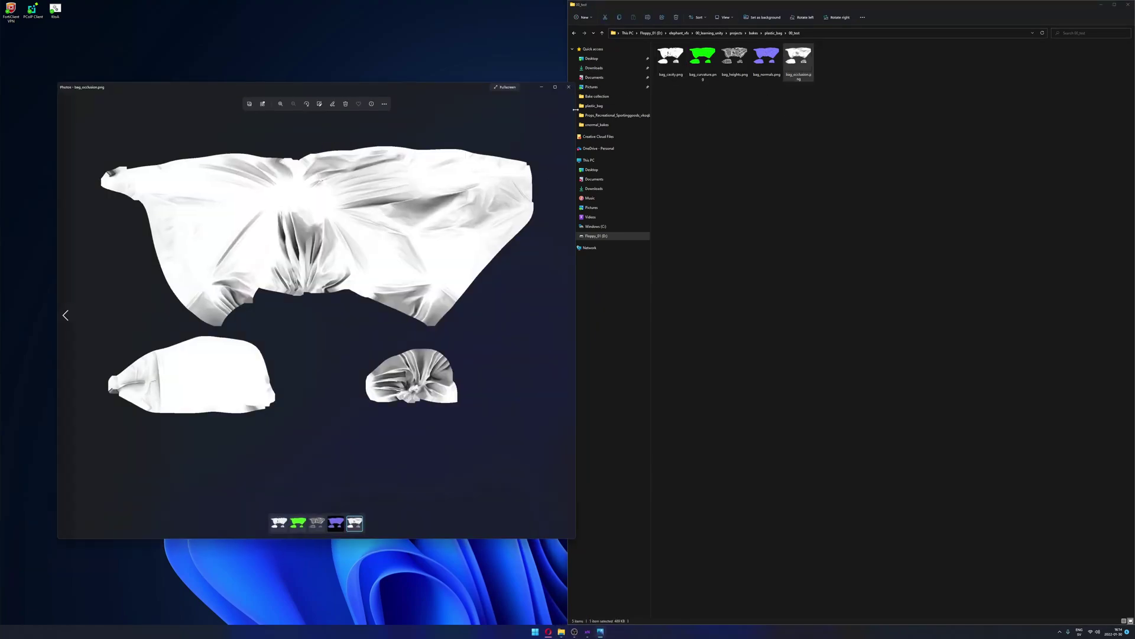
left_click(569, 88)
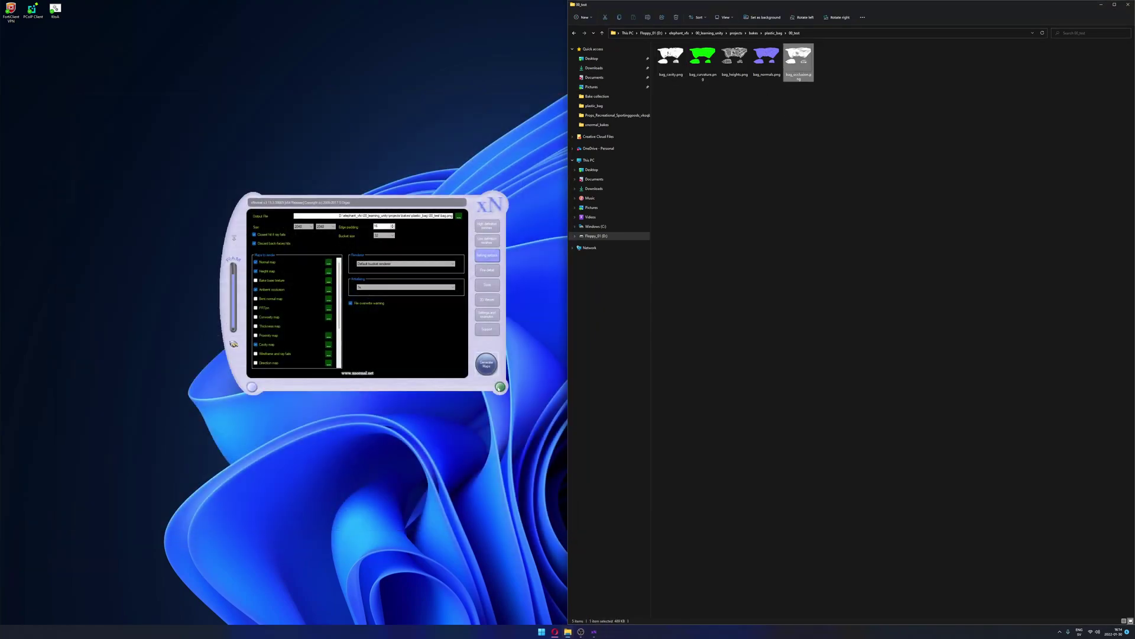
Close xNormal and launch Blender
left_click(252, 386)
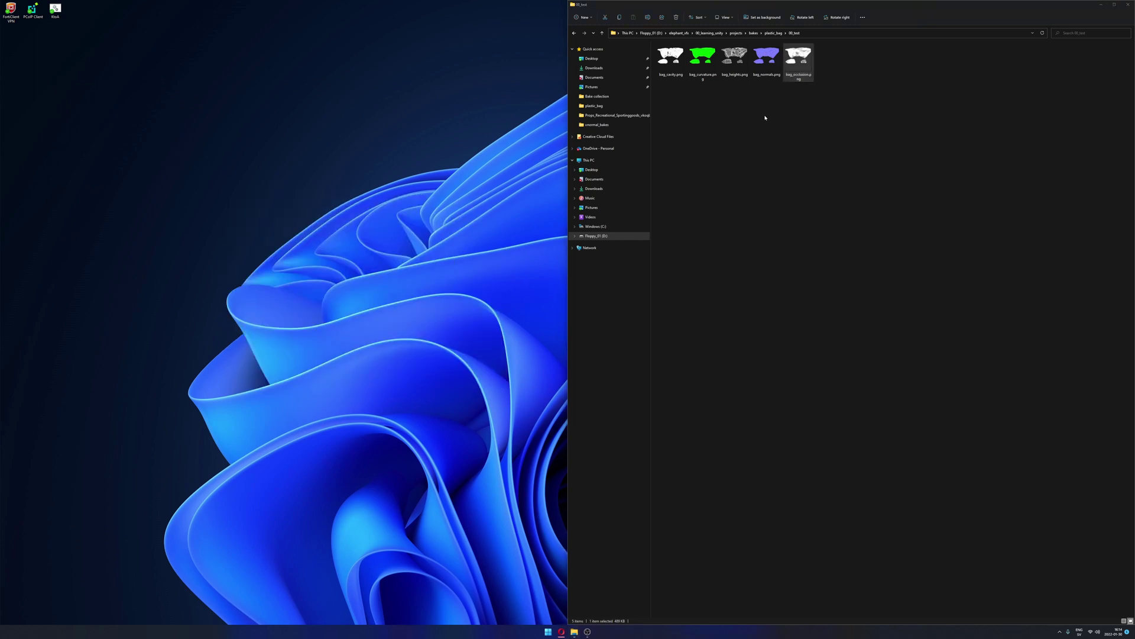
left_click(766, 58)
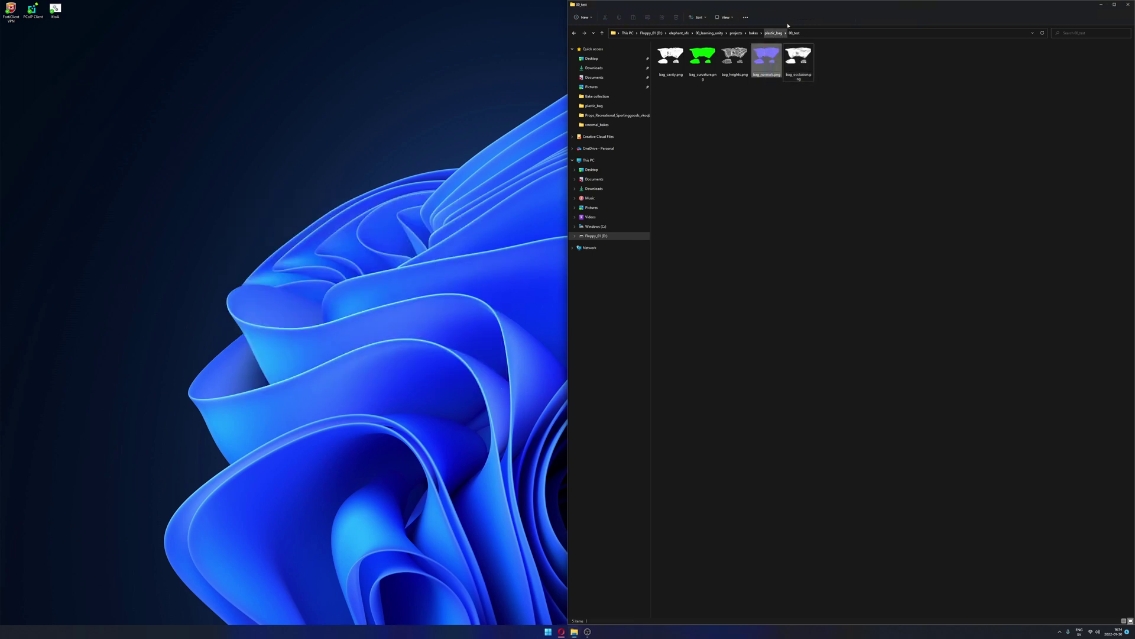
left_click(769, 137)
key("super")
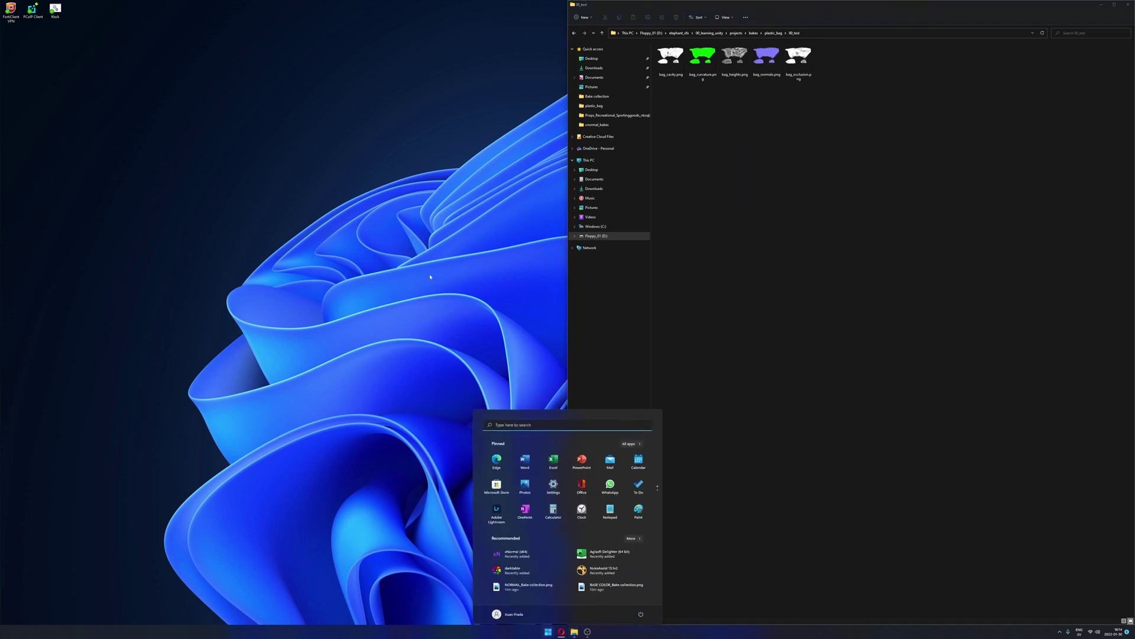
type("blender")
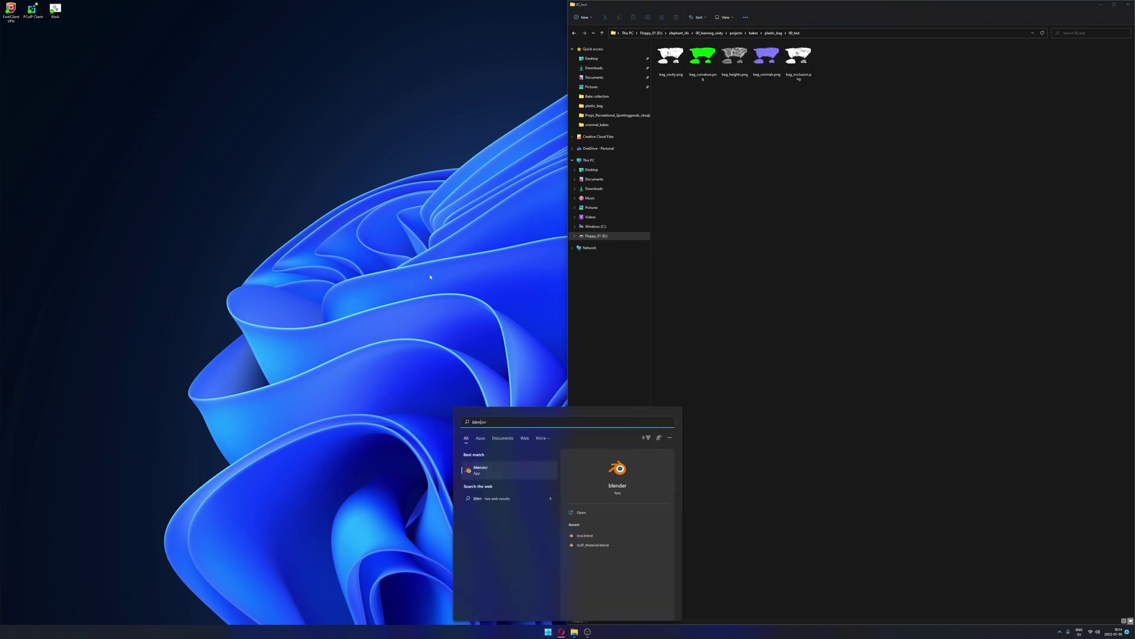
key("Return")
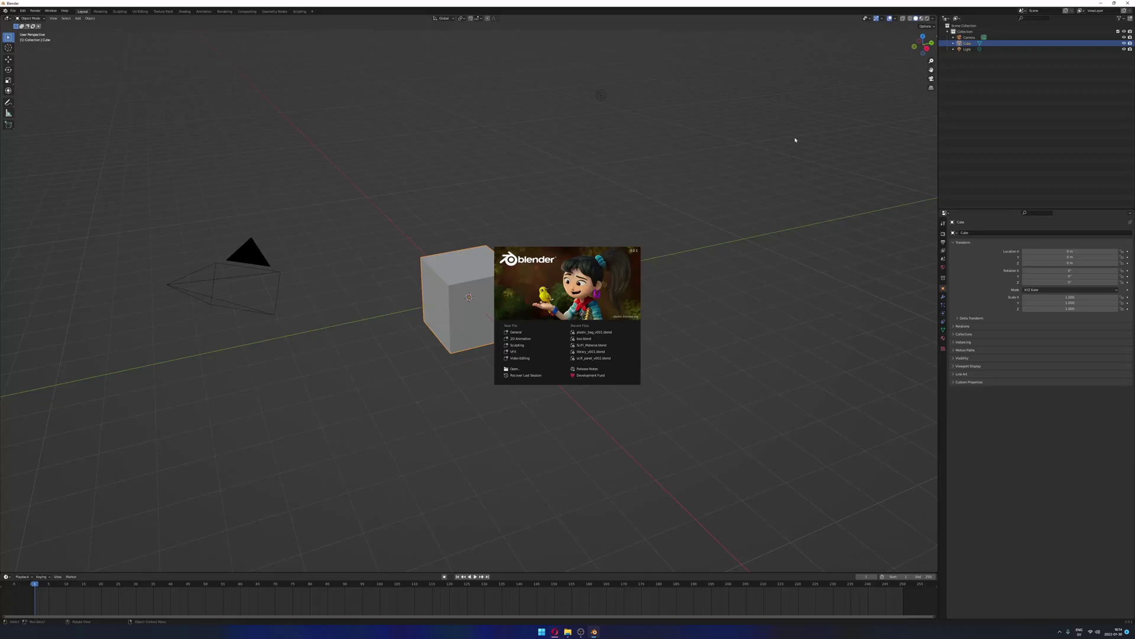
Dismiss Blender's splash screen and delete the default cube
left_click(572, 296)
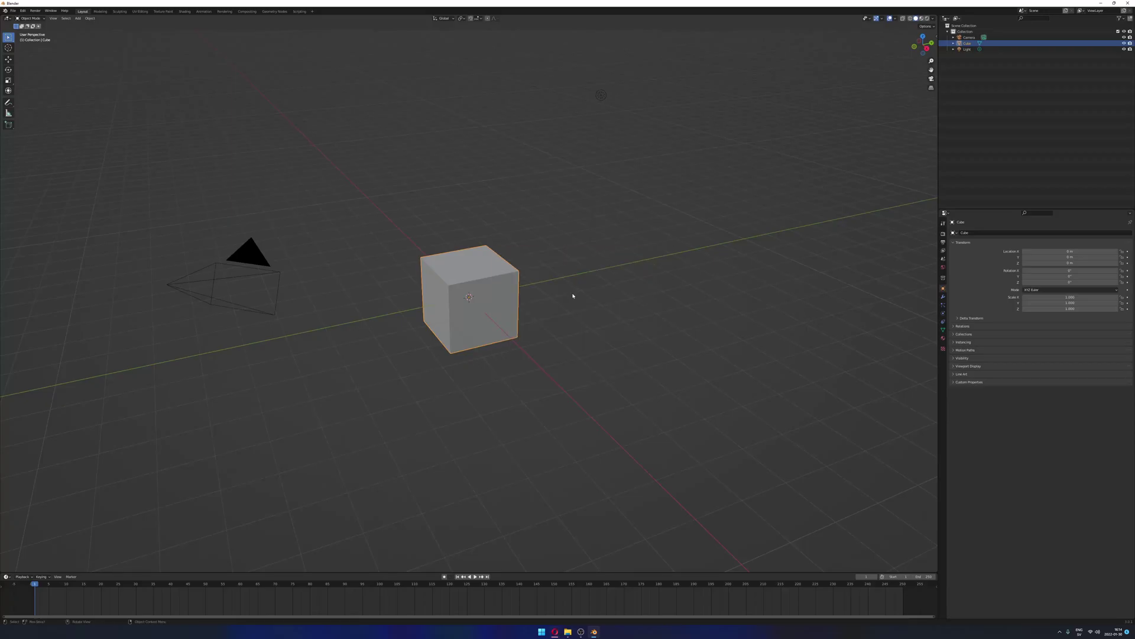
key("x")
left_click(504, 268)
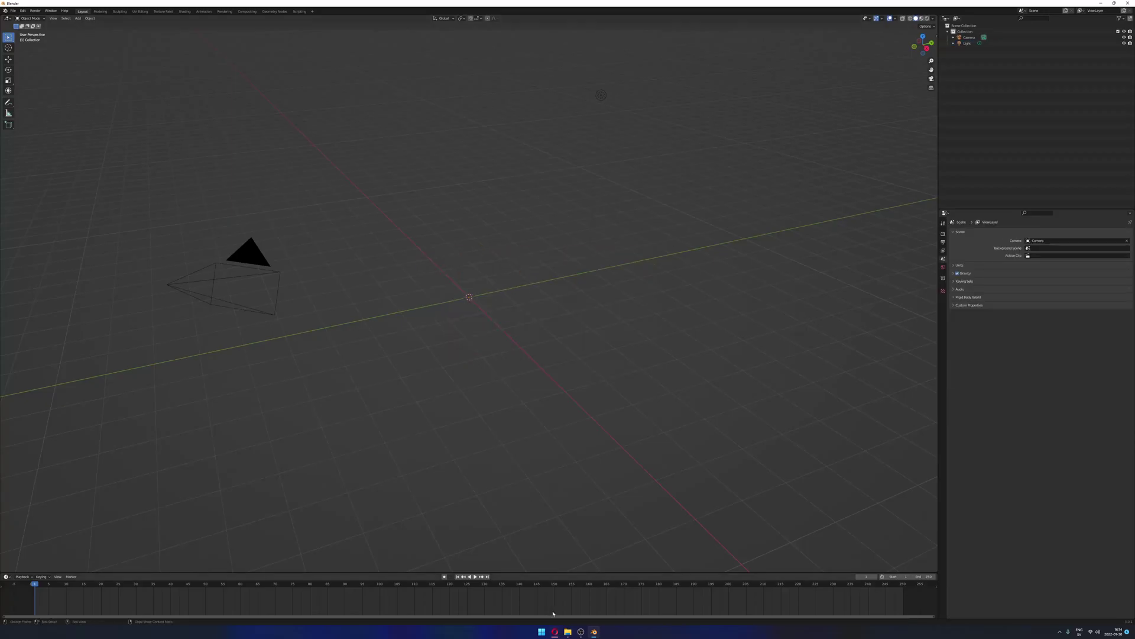
Go up to the plastic_bag folder in File Explorer and return to Blender
left_click(568, 632)
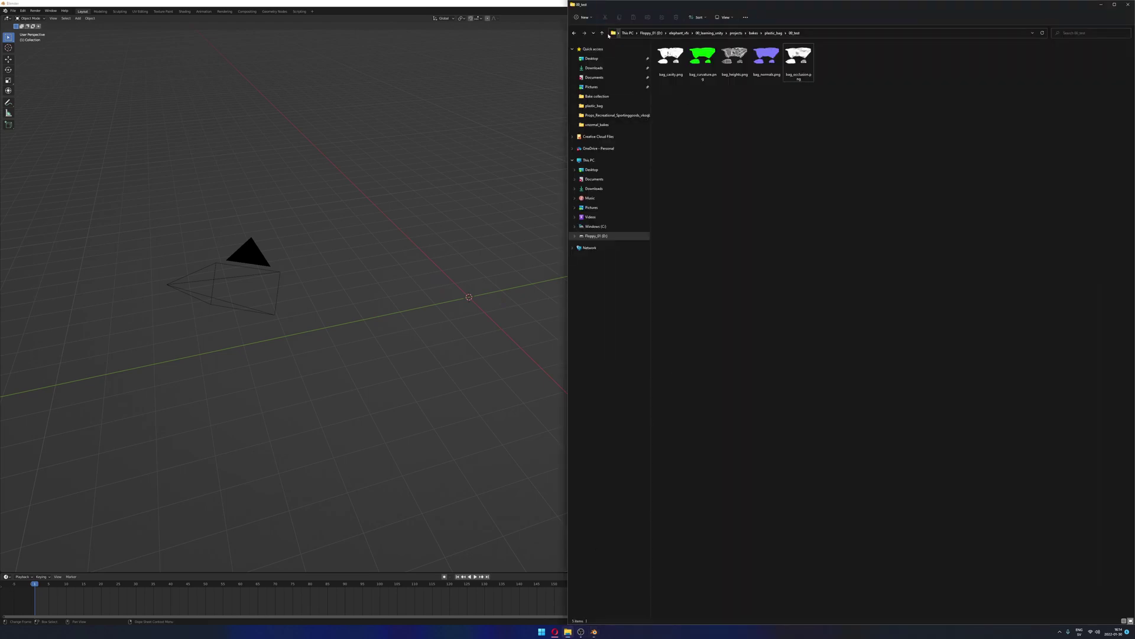
left_click(773, 33)
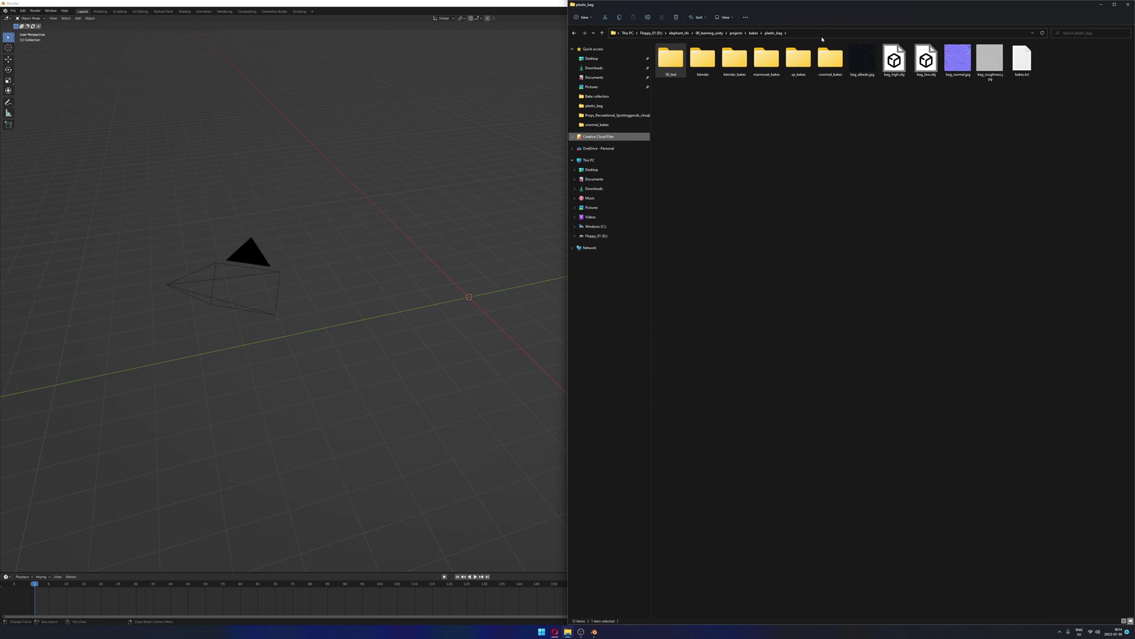
left_click(413, 12)
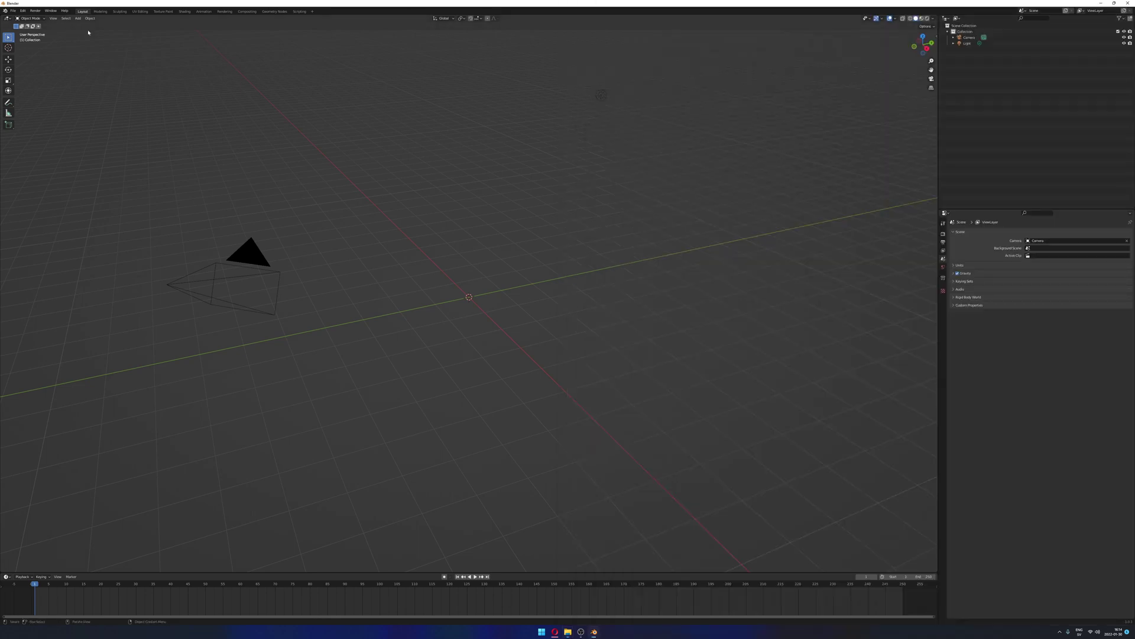
Start a Wavefront (.obj) import and try to paste the folder path into the file browser
left_click(13, 11)
mouse_move(38, 93)
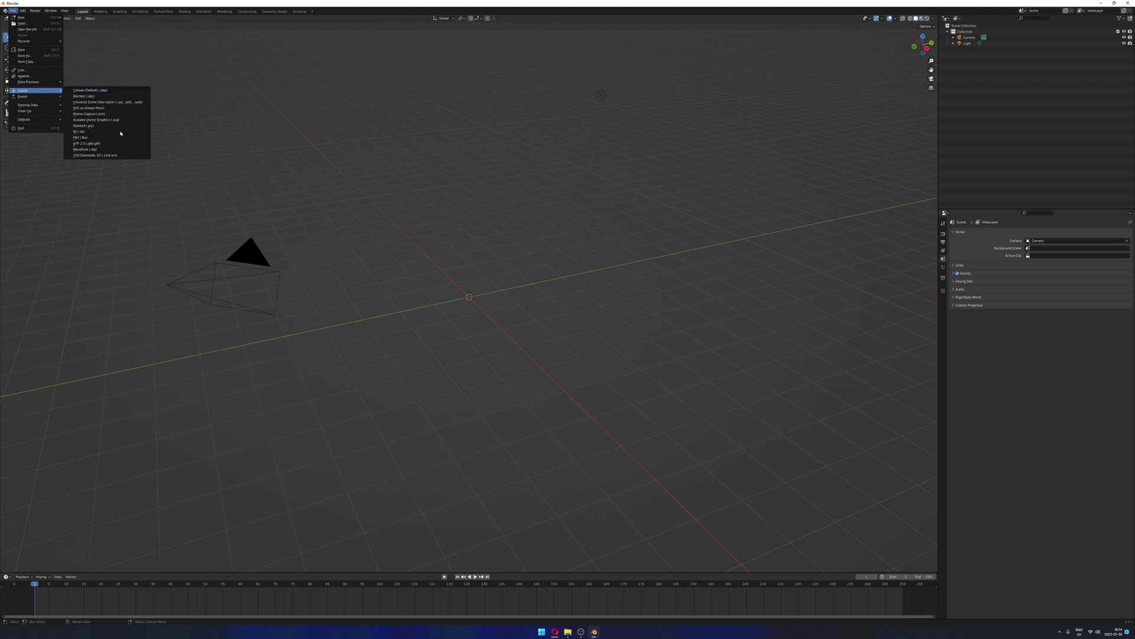
left_click(115, 149)
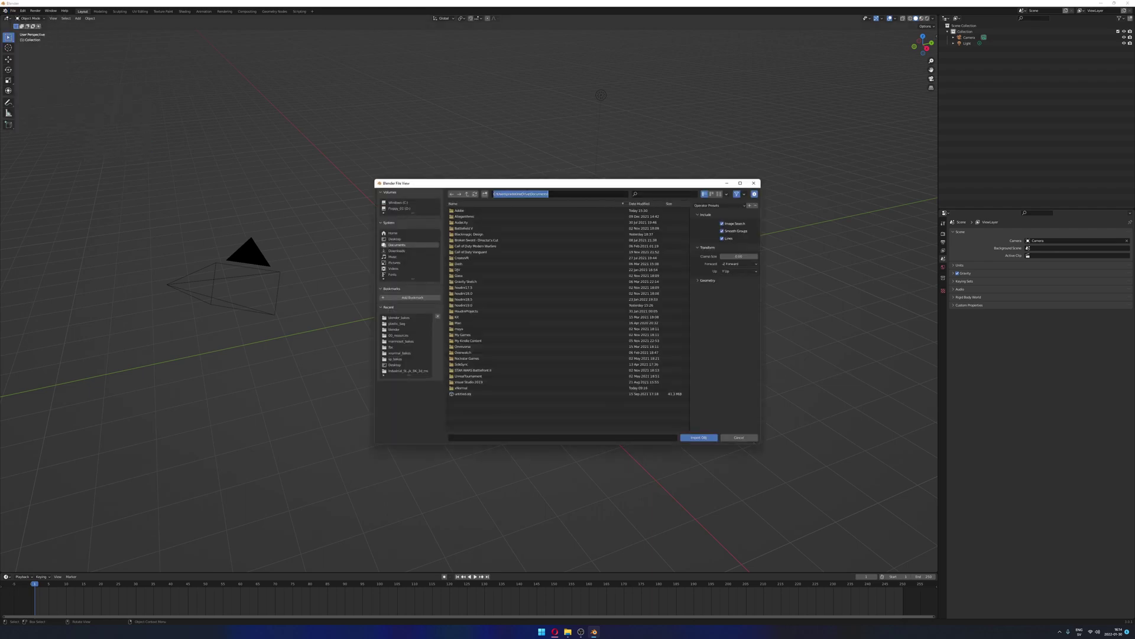
key("ctrl+v")
key("Return")
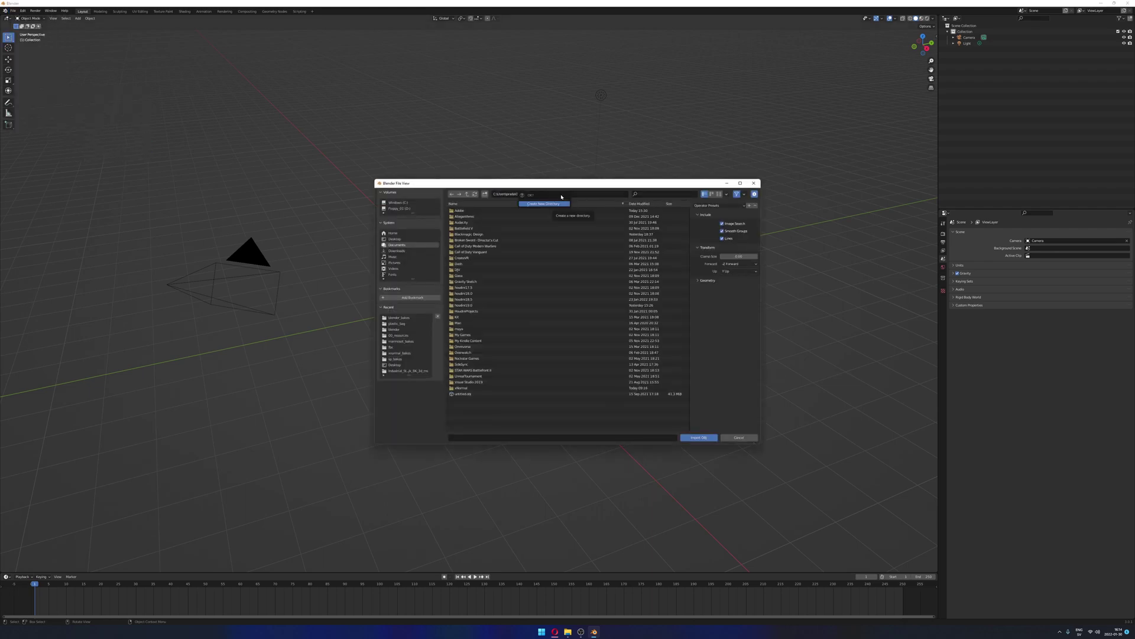
Copy the plastic_bag folder path from File Explorer and open that folder in Blender's import file browser
left_click(568, 632)
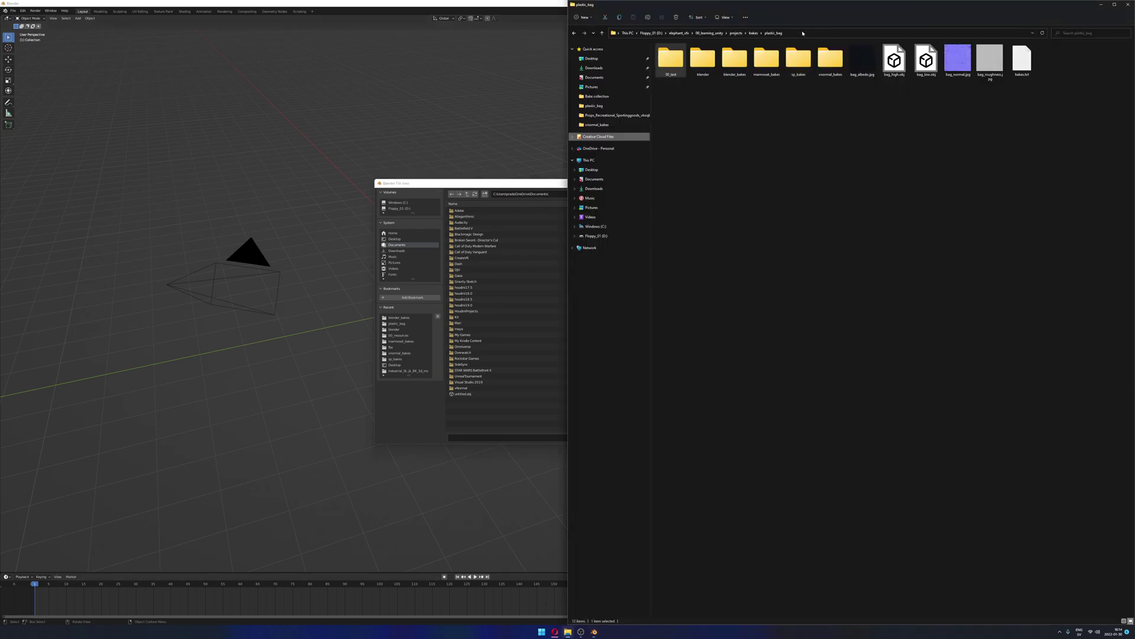
left_click(858, 34)
key("ctrl+c")
left_click(532, 194)
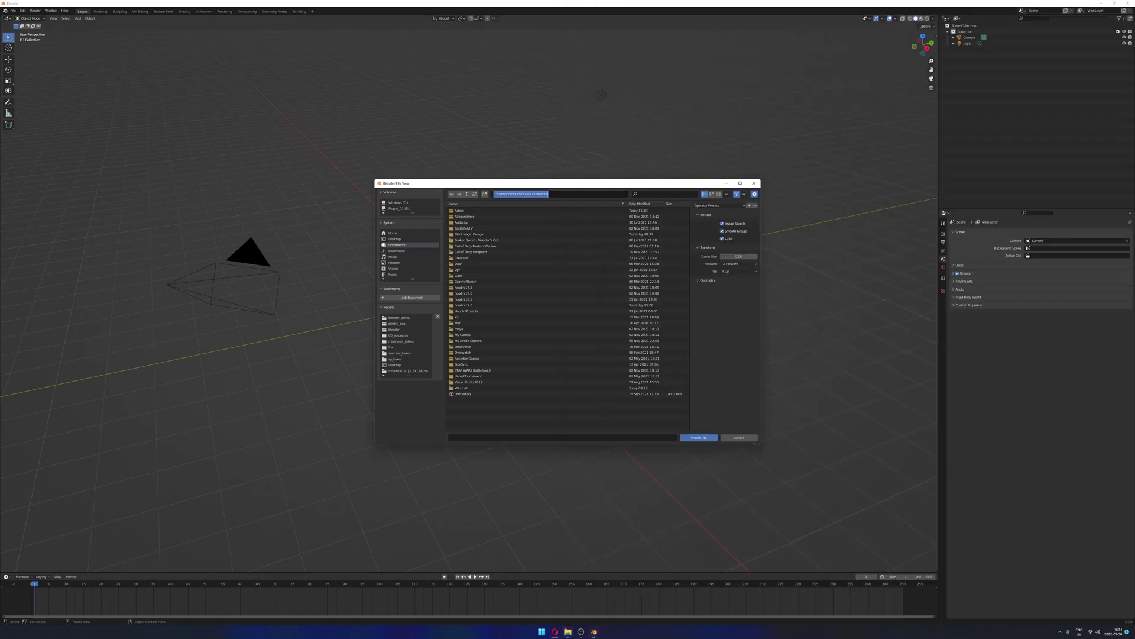
key("ctrl+v")
key("Return")
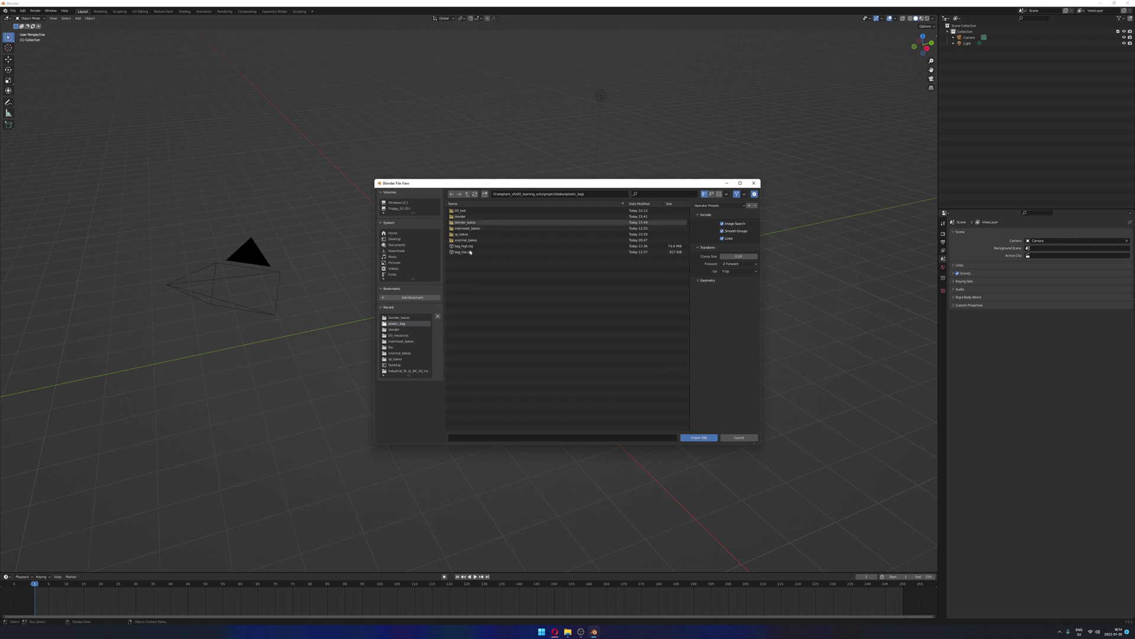
Import bag_low.obj and frame the whole bag in the viewport
left_click(465, 252)
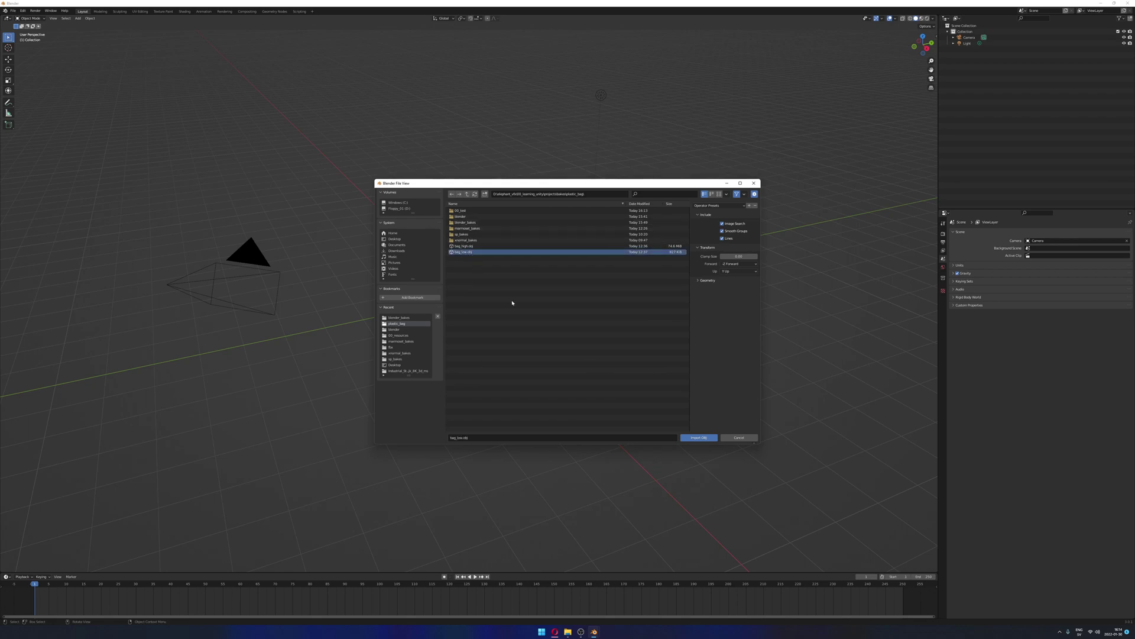
left_click(699, 437)
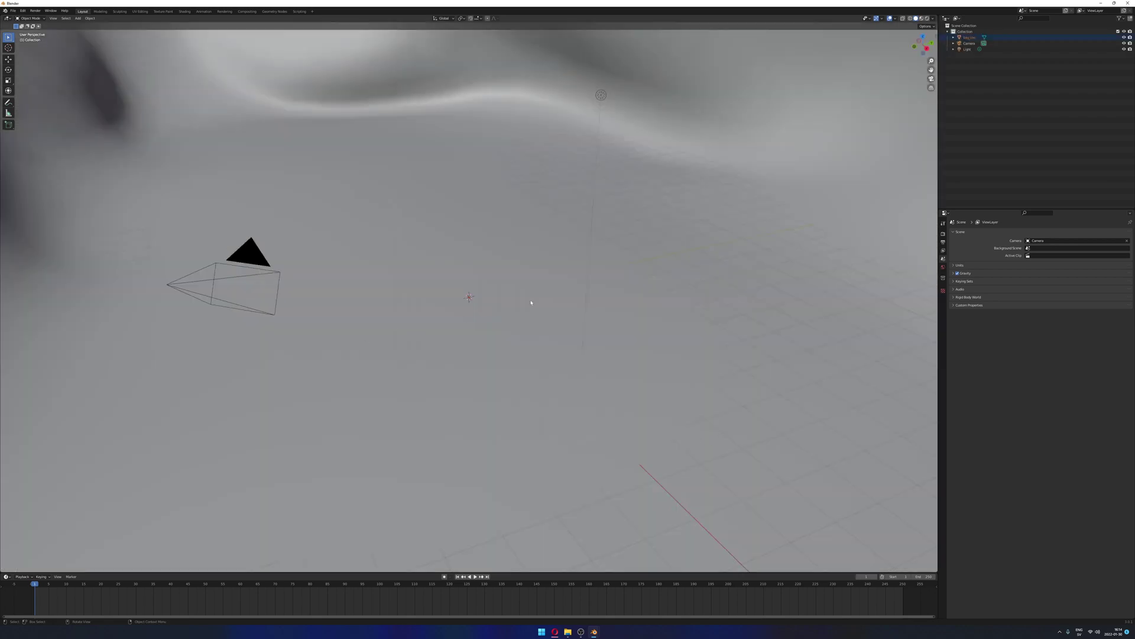
key("KP_Decimal")
middle_click_drag(601, 329, 412, 413)
scroll(658, 314, "down", 3)
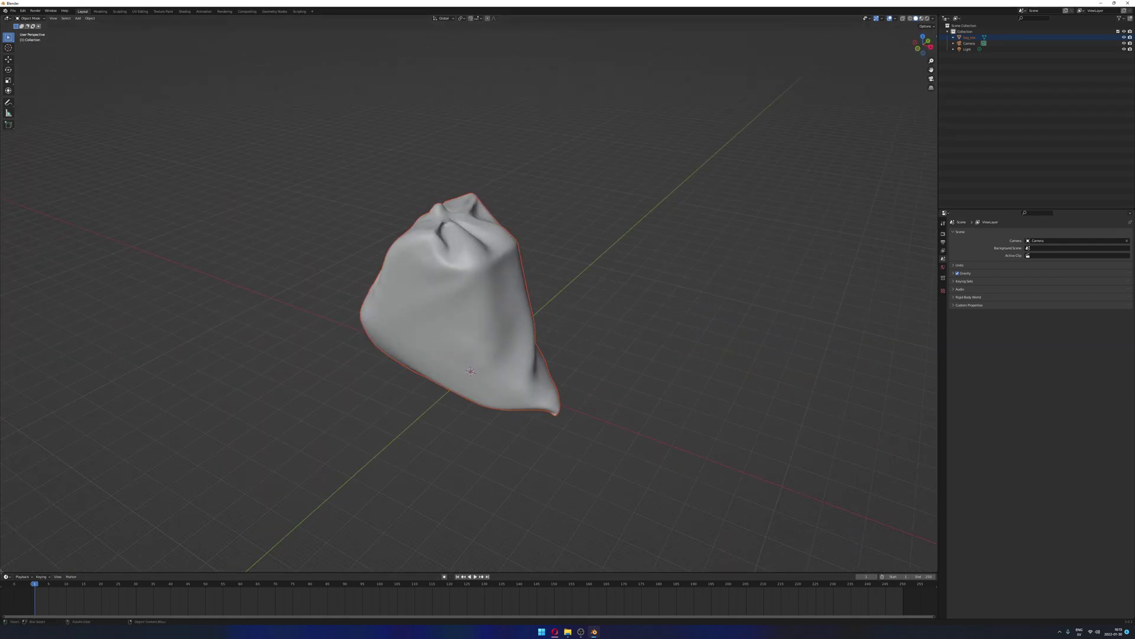
Show the viewport in Material Preview, switch to the Shading workspace and select the bag to display its material nodes
left_click(922, 18)
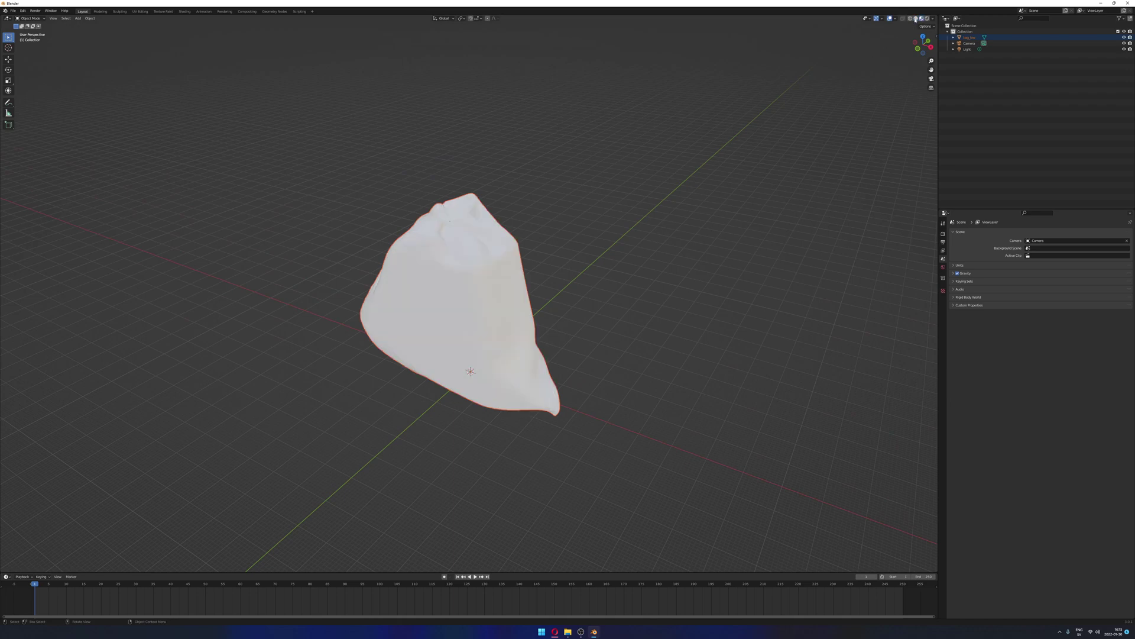
left_click(184, 11)
key("KP_Decimal")
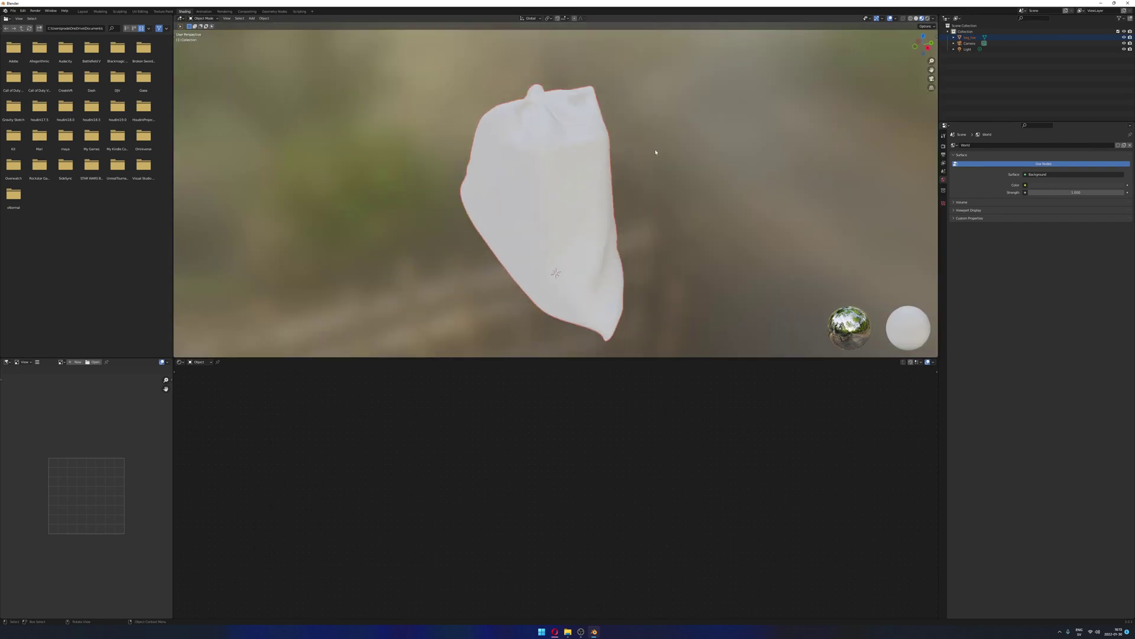
middle_click_drag(627, 195, 654, 198)
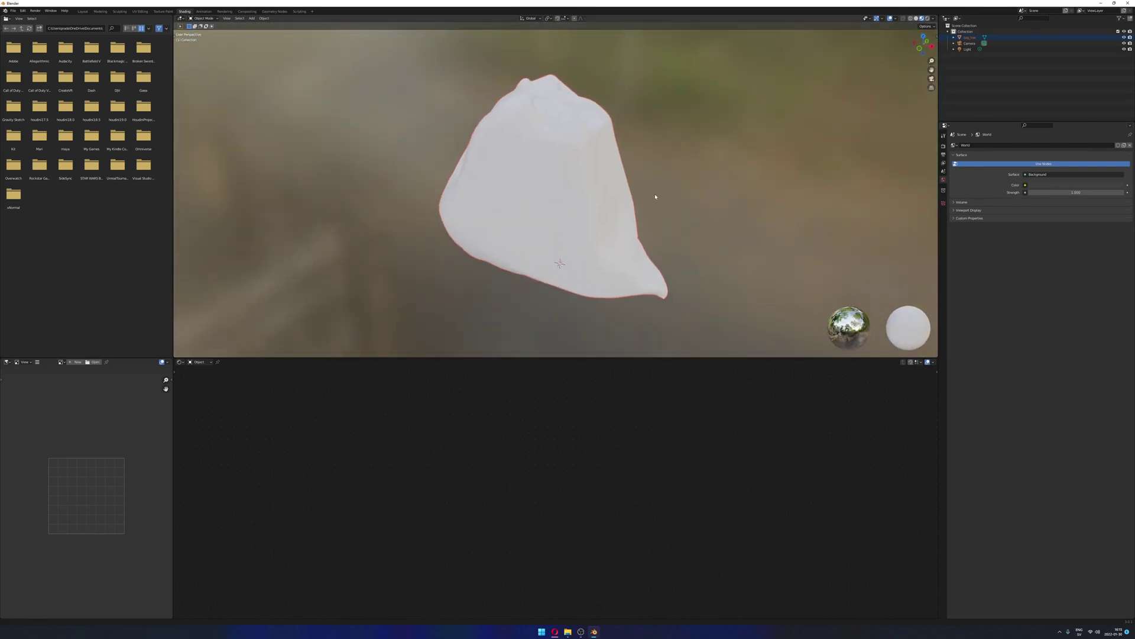
left_click(560, 229)
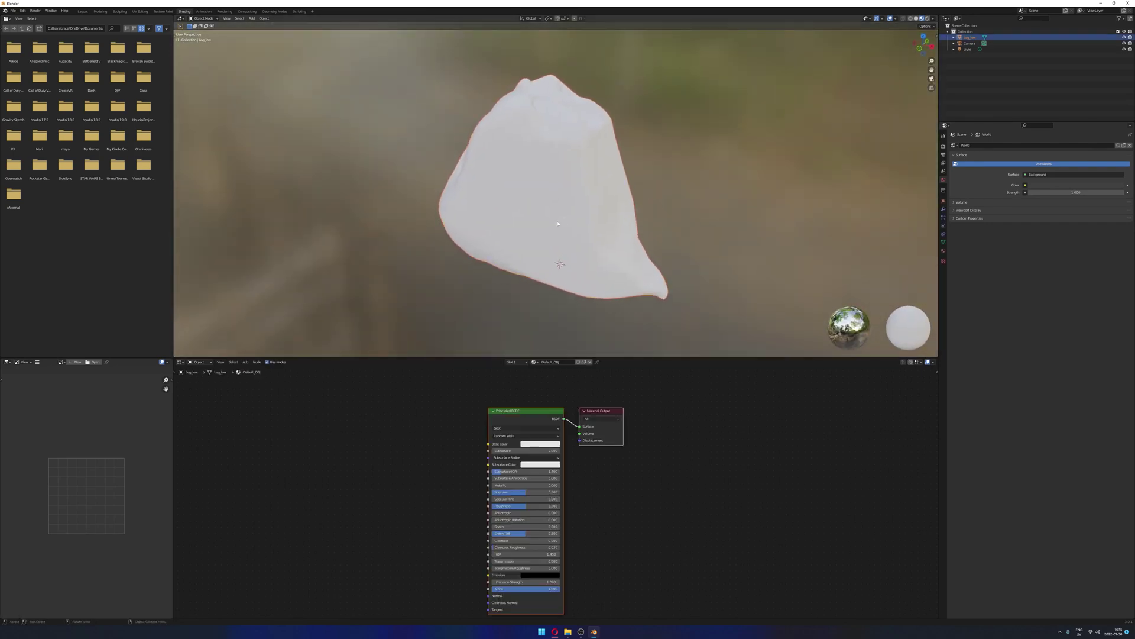
Spread the Principled BSDF and Material Output nodes apart in the bag's Default_OBJ material
middle_click_drag(450, 467, 434, 463)
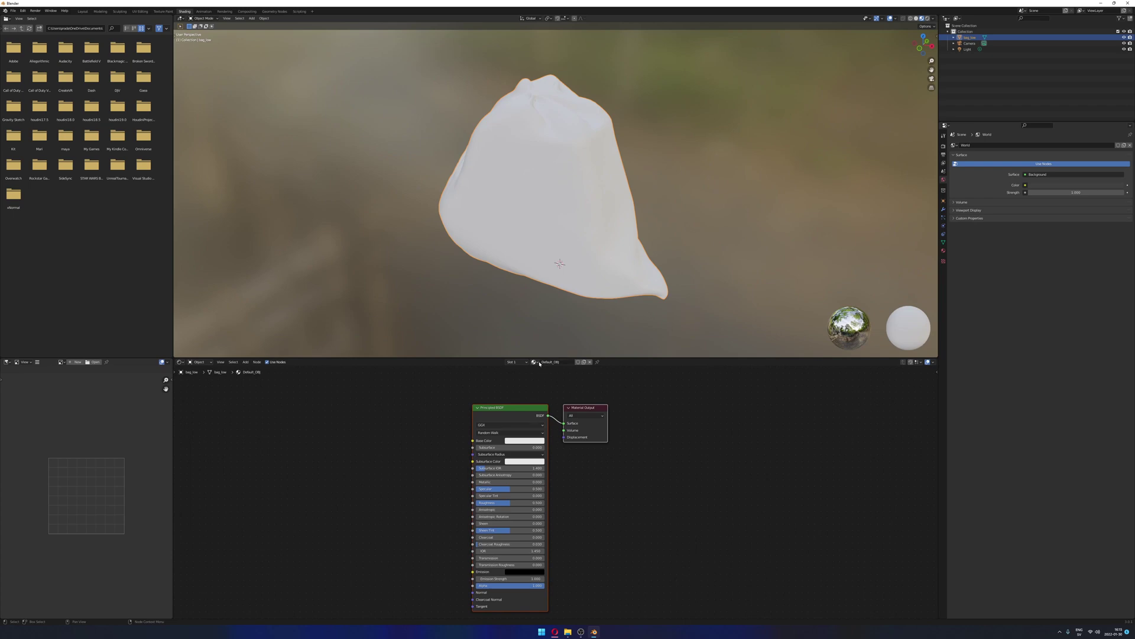
left_click(535, 362)
left_click(558, 371)
key("Home")
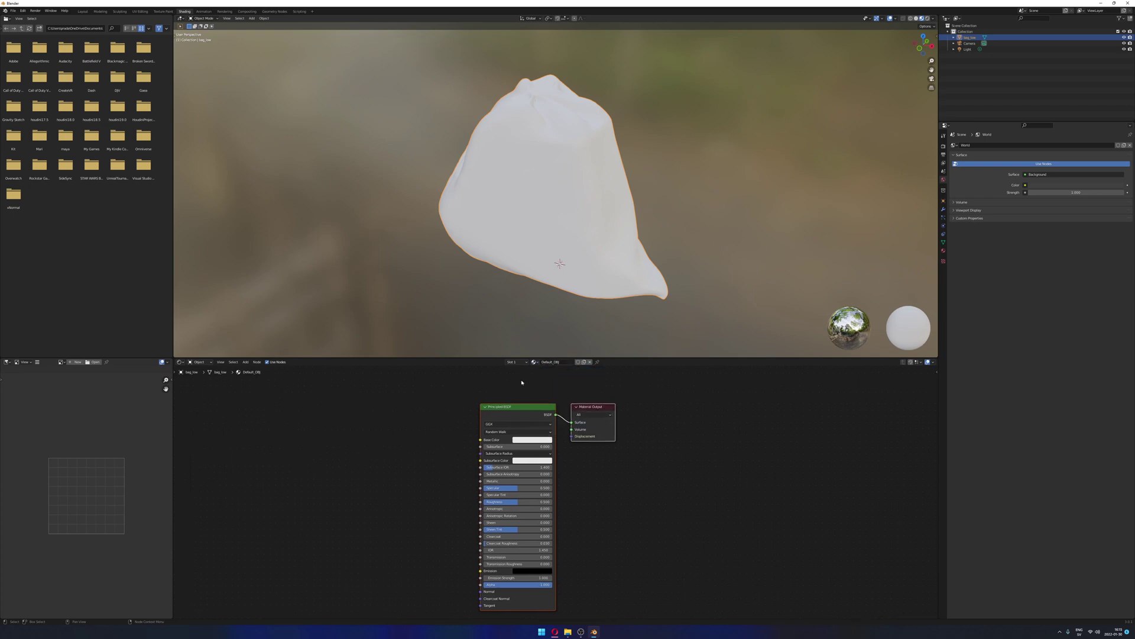
left_click_drag(513, 406, 559, 414)
left_click(592, 383)
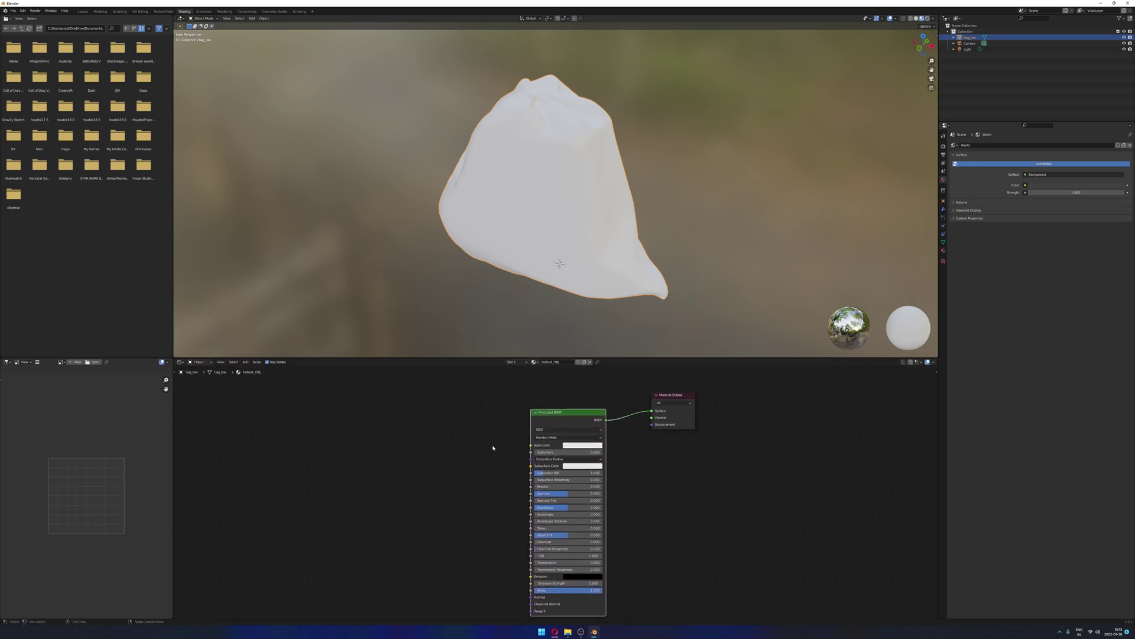
key("Home")
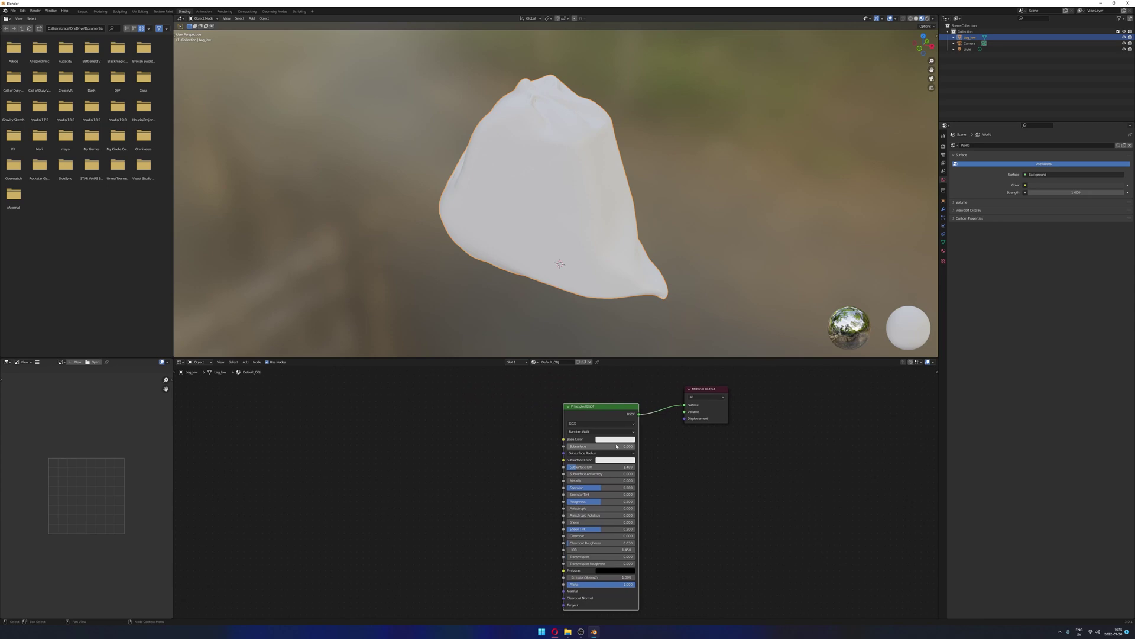
Darken the Principled BSDF base color of the bag material to near black
left_click(615, 440)
left_click_drag(649, 353, 651, 391)
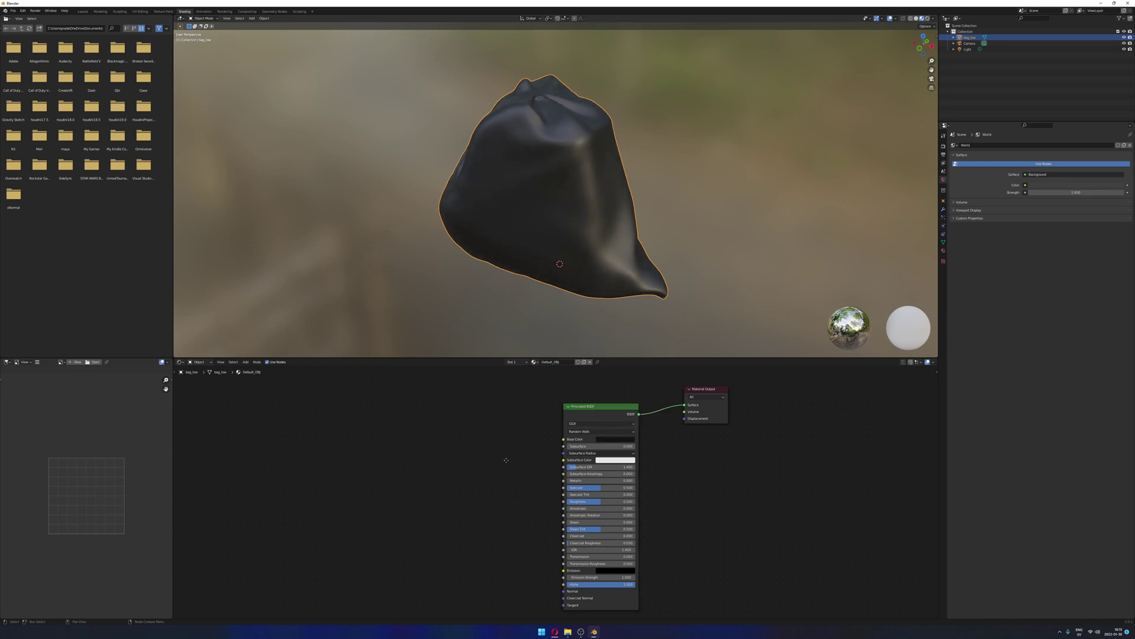
middle_click_drag(482, 465, 489, 456)
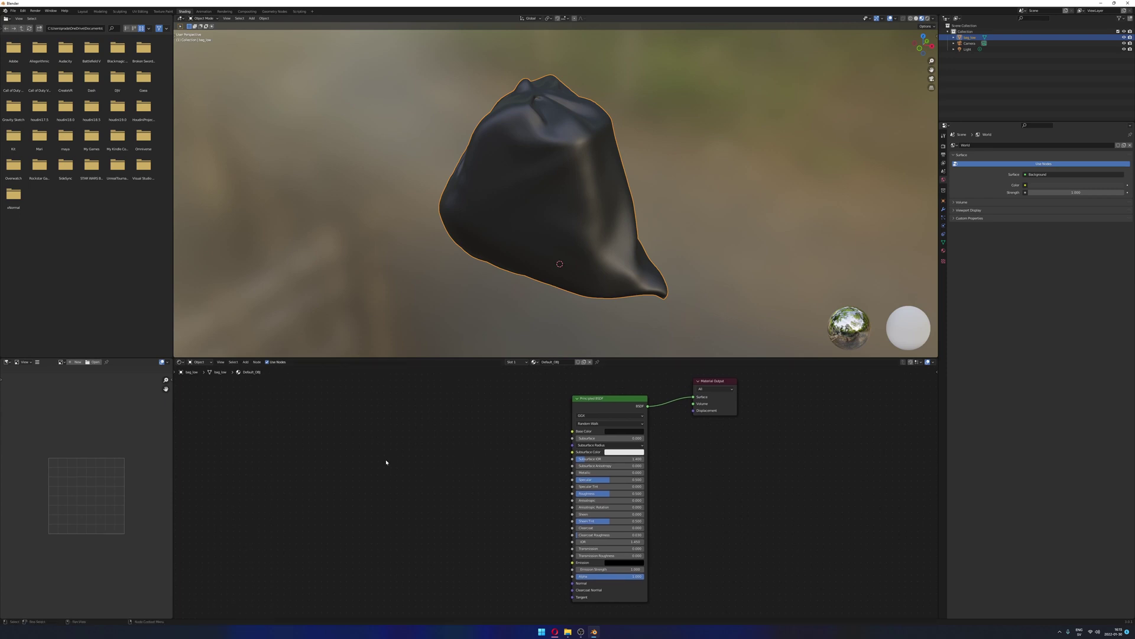
key("shift+a")
left_click(399, 474)
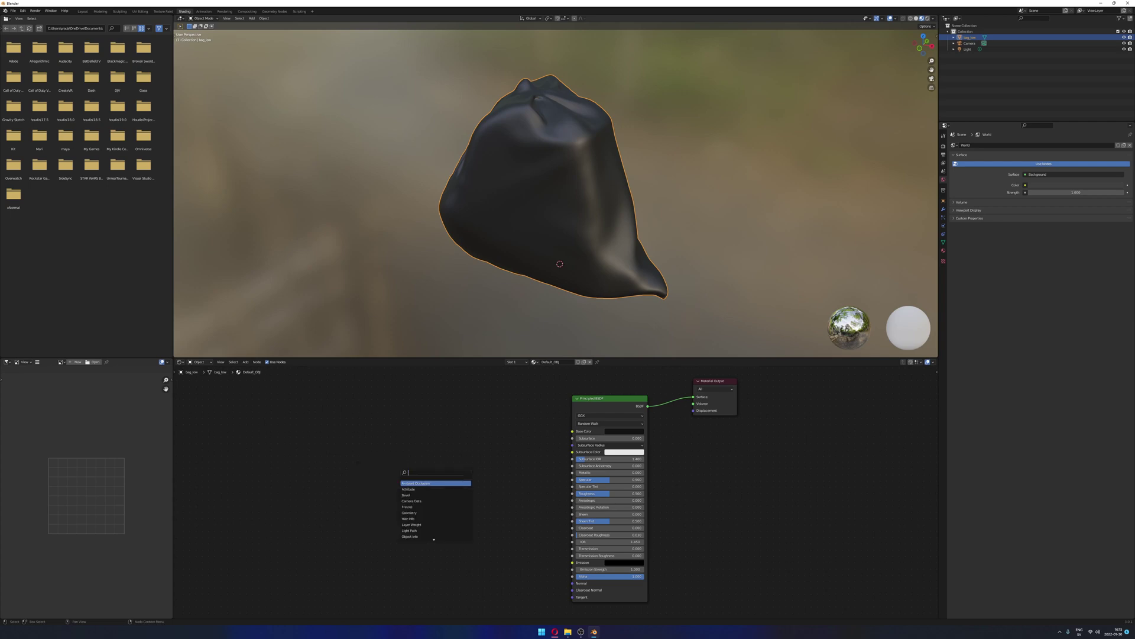
type("normal")
key("Escape")
Add a Normal Map node and connect its Normal output to the Normal input of the Principled BSDF
key("shift+a")
left_click(421, 497)
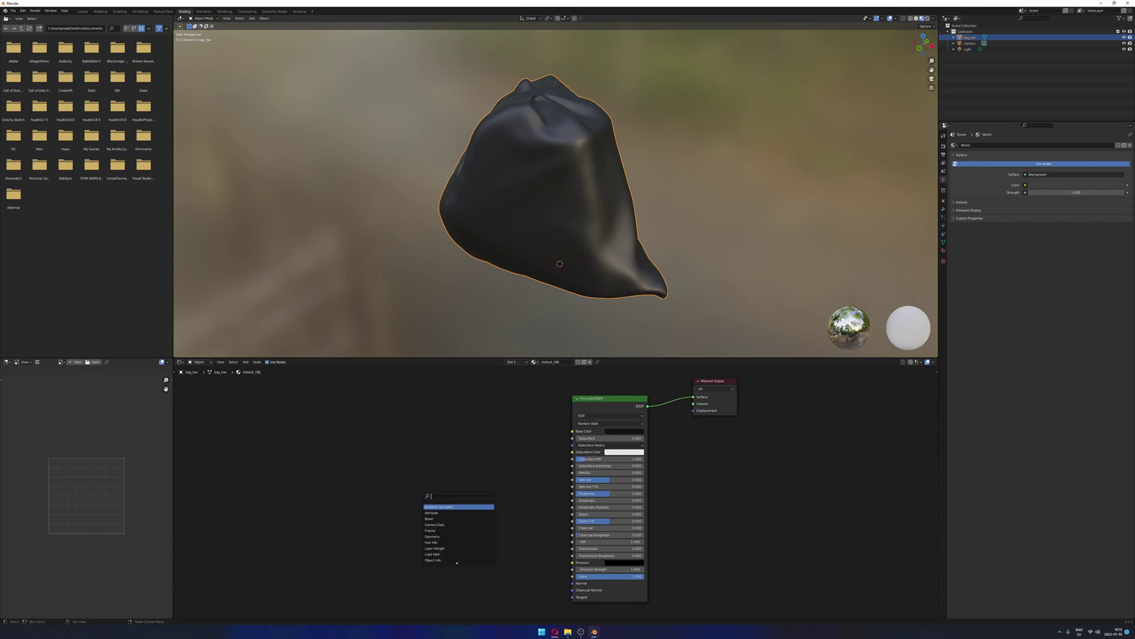
type("norm")
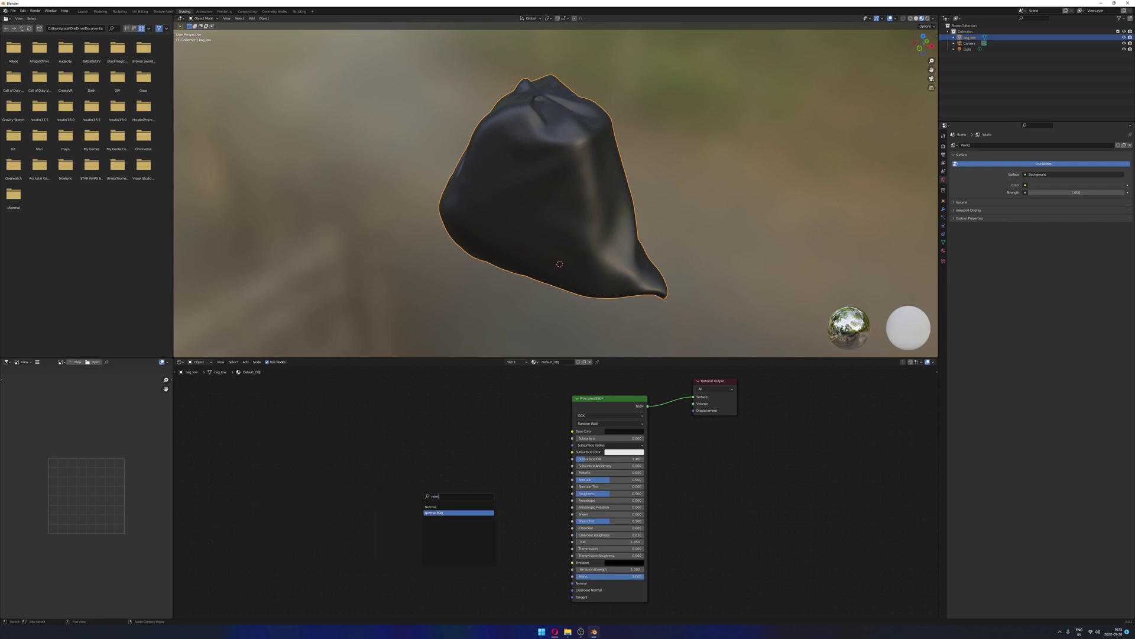
left_click(434, 512)
left_click_drag(490, 487, 577, 585)
scroll(424, 468, "left", 3, "ctrl")
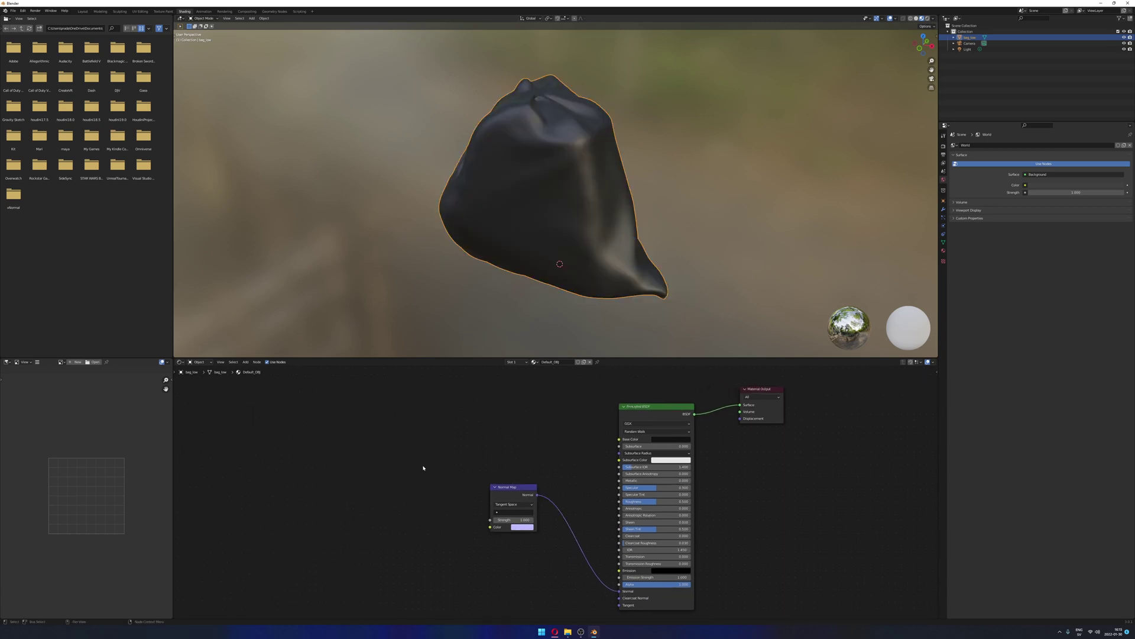
Add an Image Texture node and place it ahead of the Normal Map node
key("shift+a")
mouse_move(414, 476)
type("image")
key("Return")
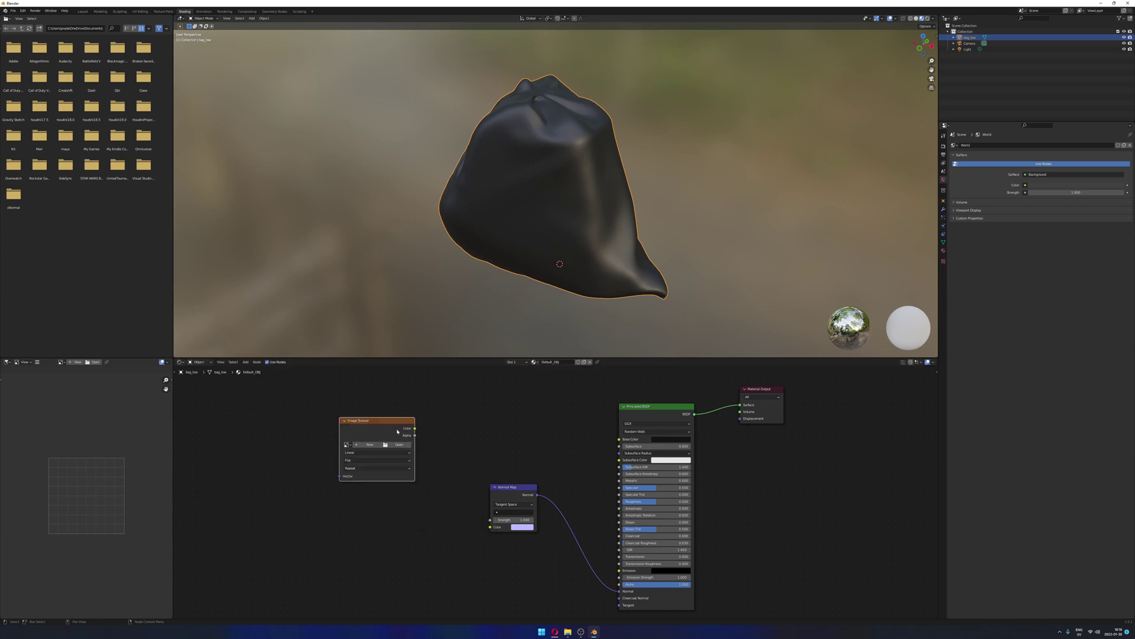
left_click(376, 421)
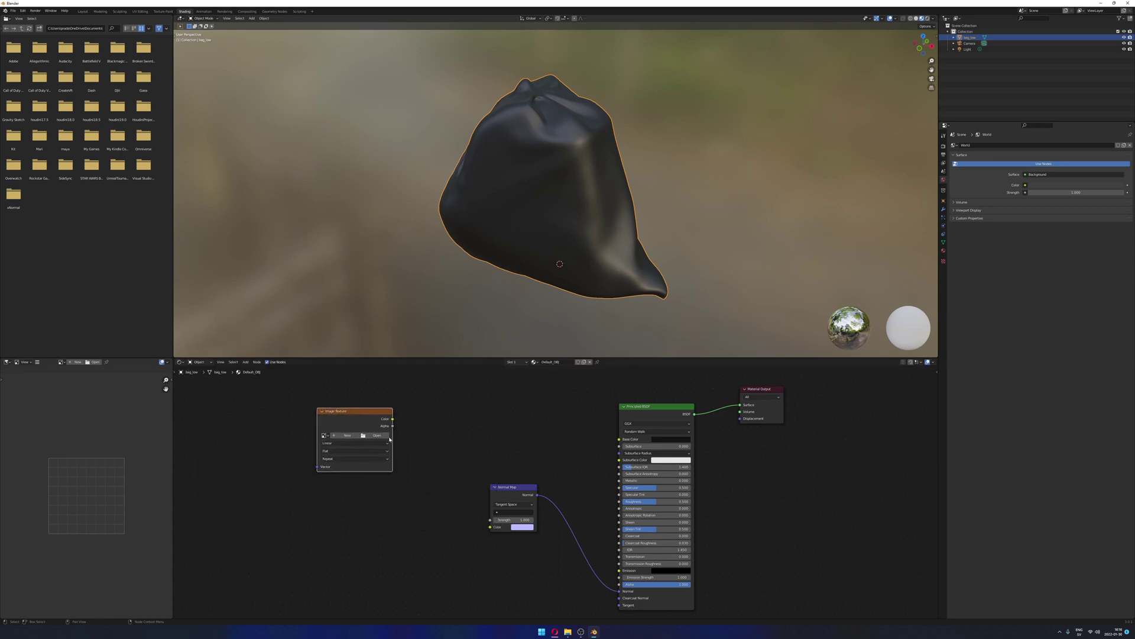
Load the baked bag_normals.png from the plastic_bag project's test folder into the Image Texture node
left_click(388, 436)
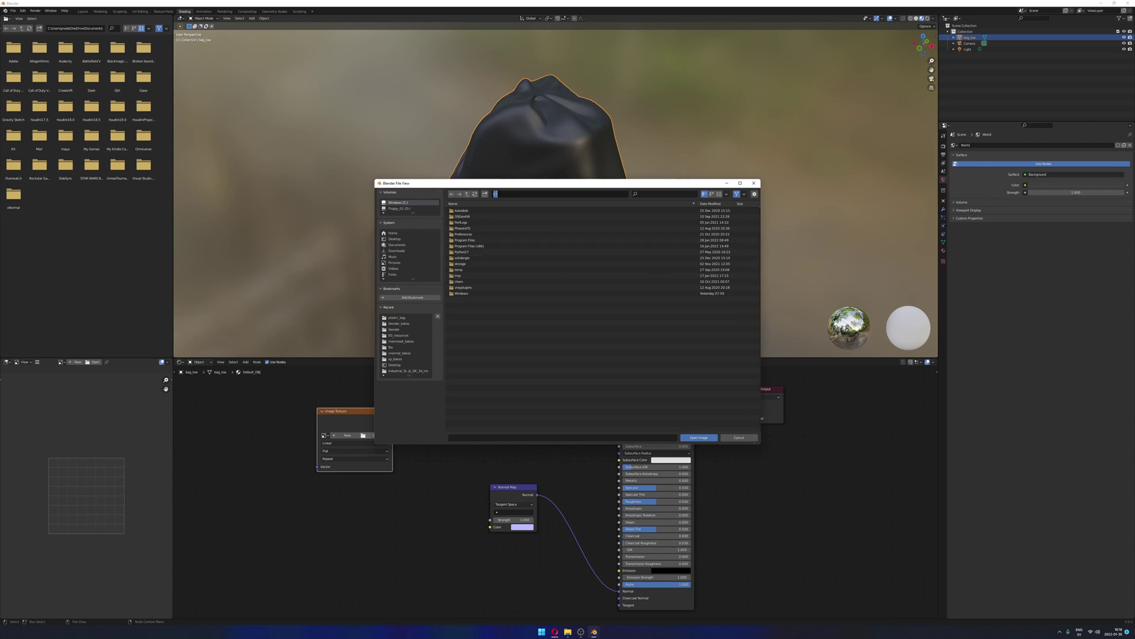
left_click(397, 318)
left_click(461, 211)
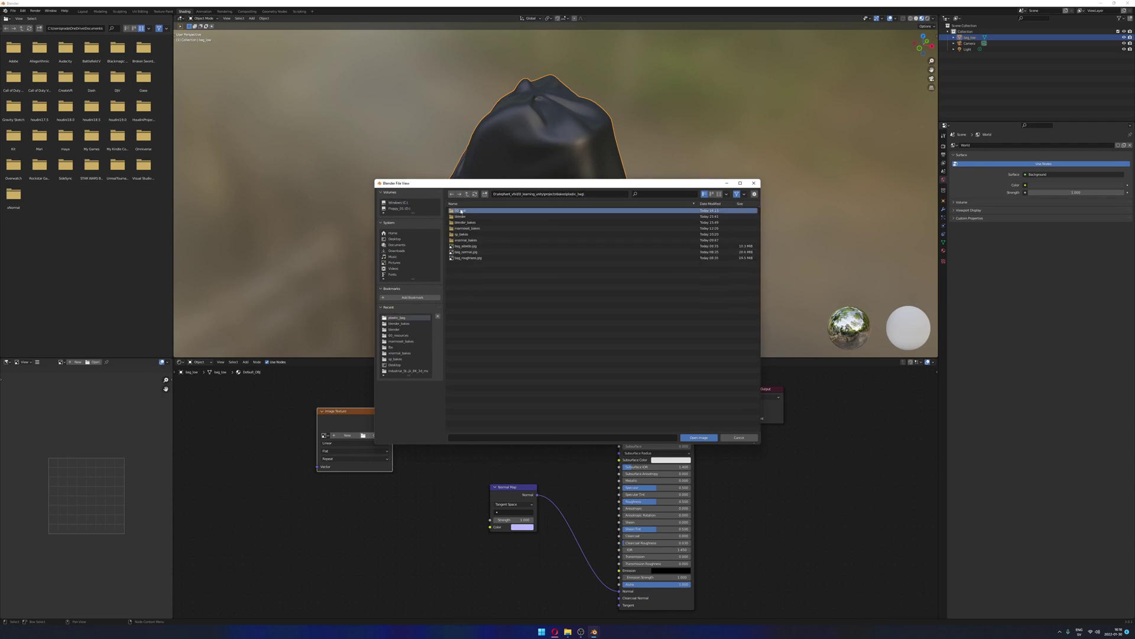
double_click(462, 211)
left_click(467, 229)
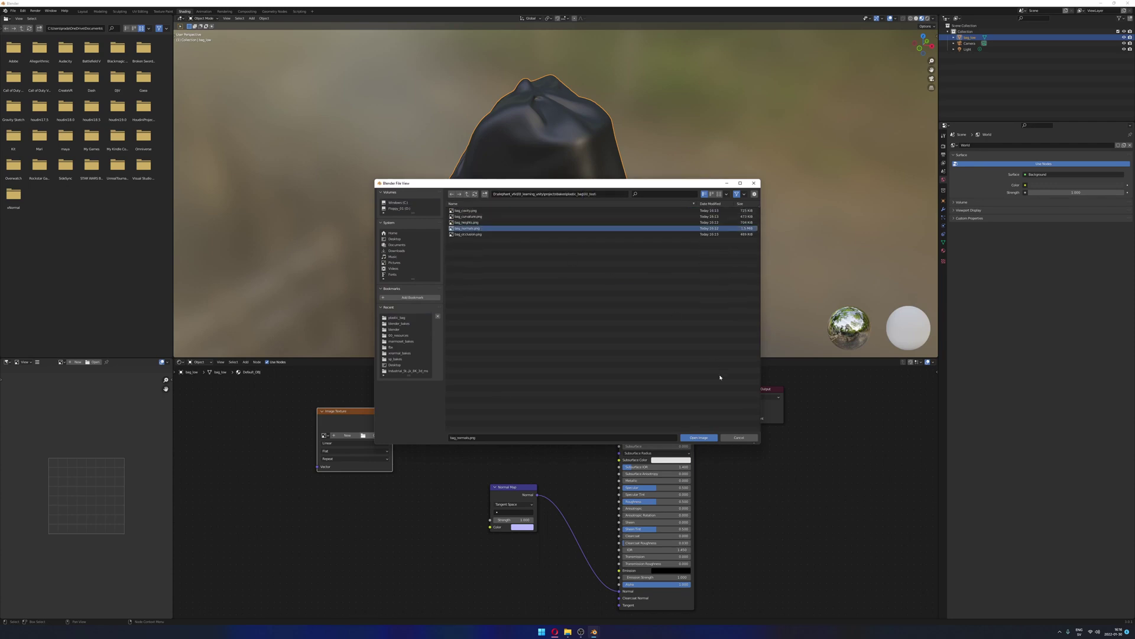
left_click(699, 437)
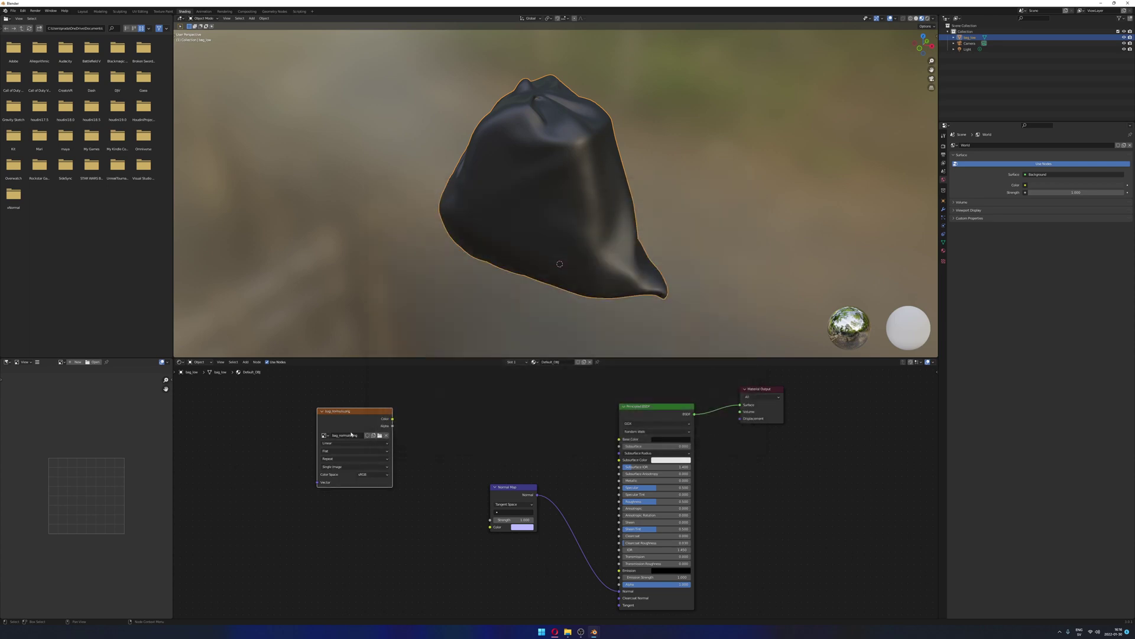
Set the normal texture's color space to Non-Color and connect its Color output to the Normal Map node's Color input
mouse_move(367, 427)
left_mouse_down()
mouse_move(356, 412)
mouse_move(375, 409)
left_mouse_up()
left_click(381, 456)
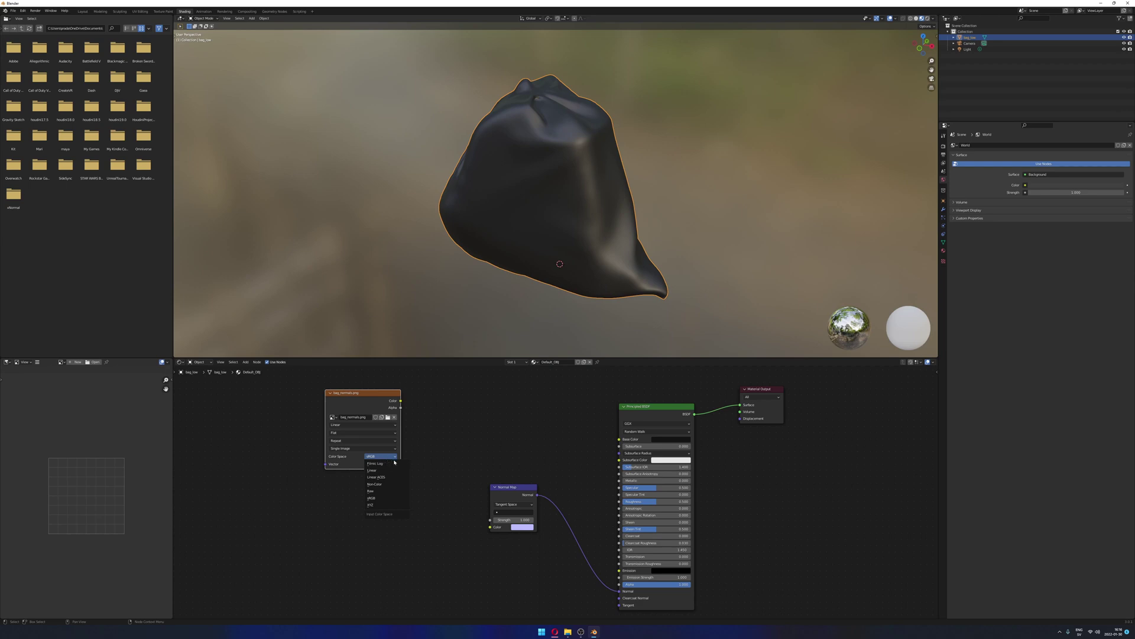
left_click(374, 484)
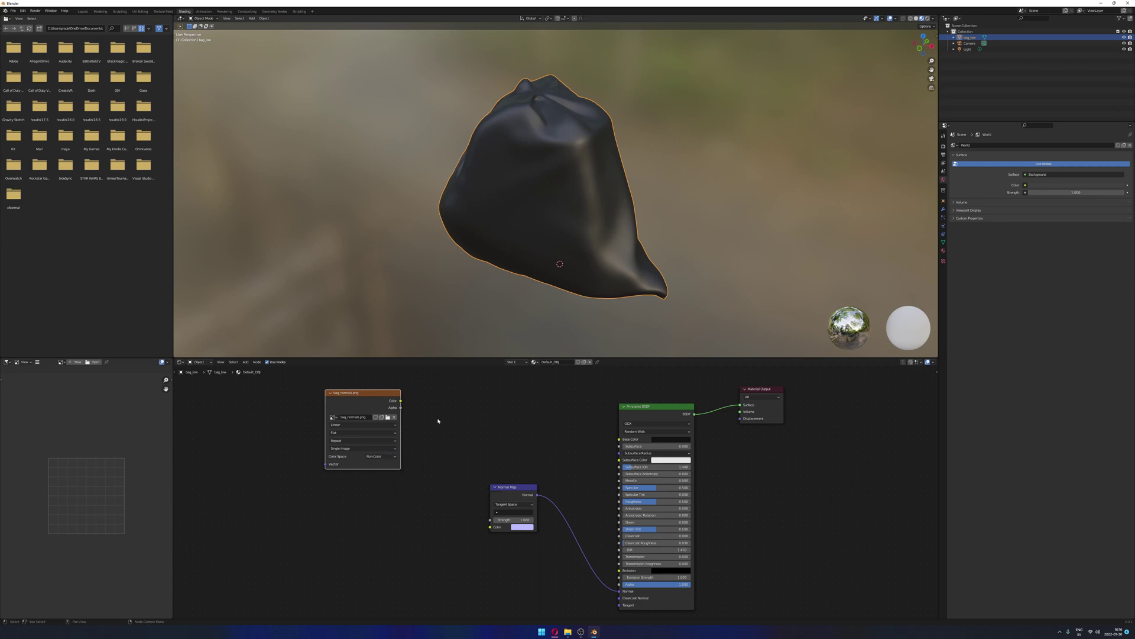
left_click_drag(376, 399, 490, 527)
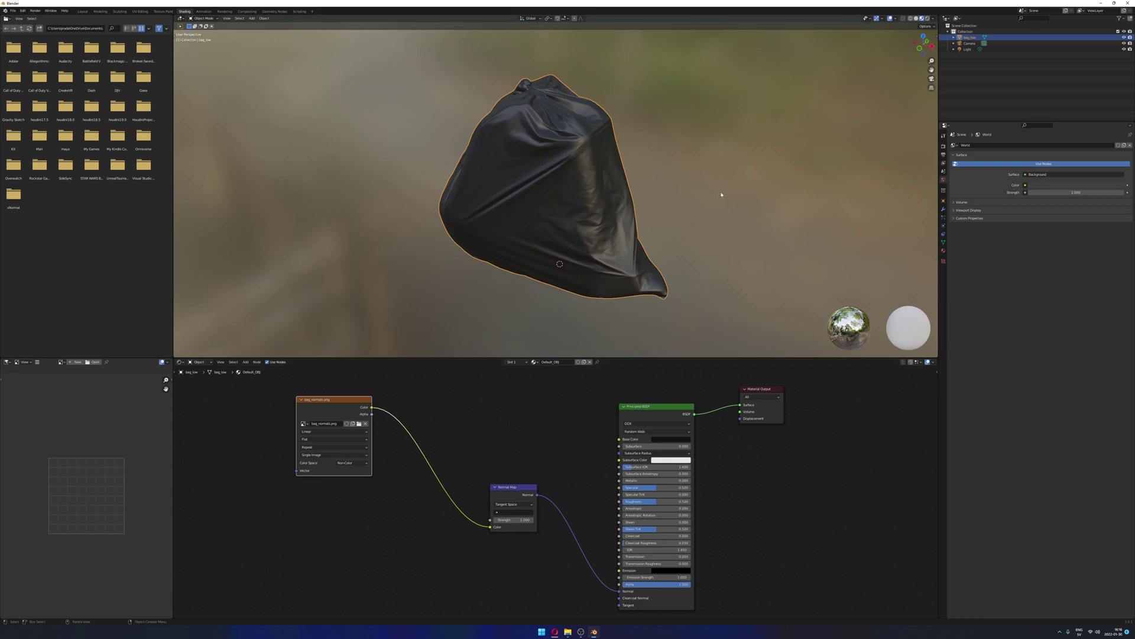
middle_click_drag(722, 194, 591, 260)
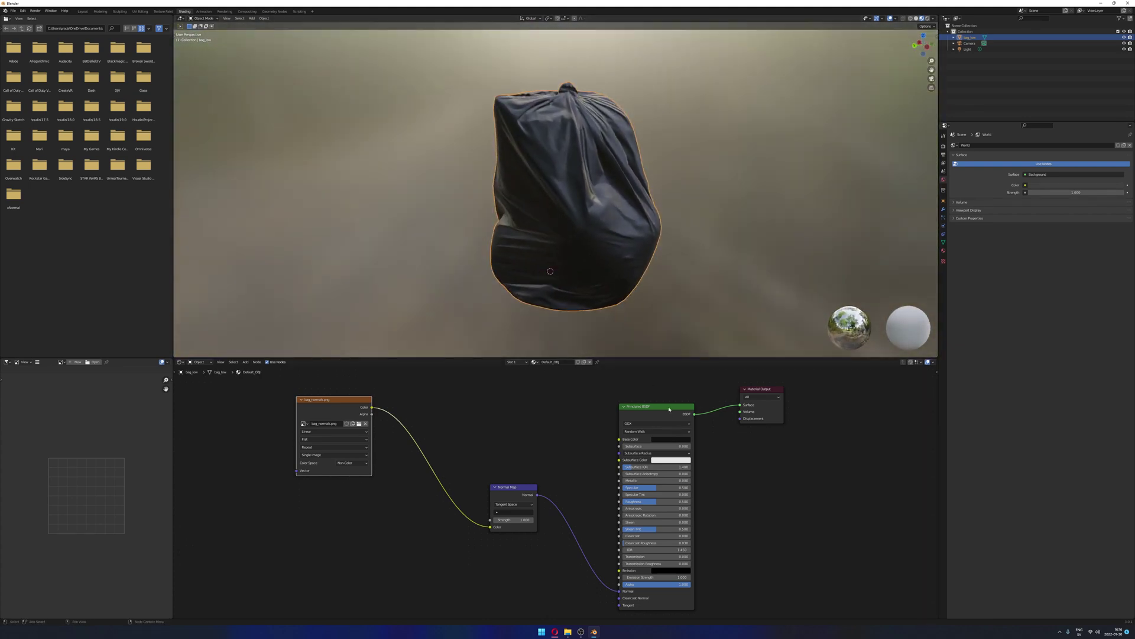
Raise the Principled BSDF specular to 1.000 and lower its roughness to about 0.26
left_click(669, 409)
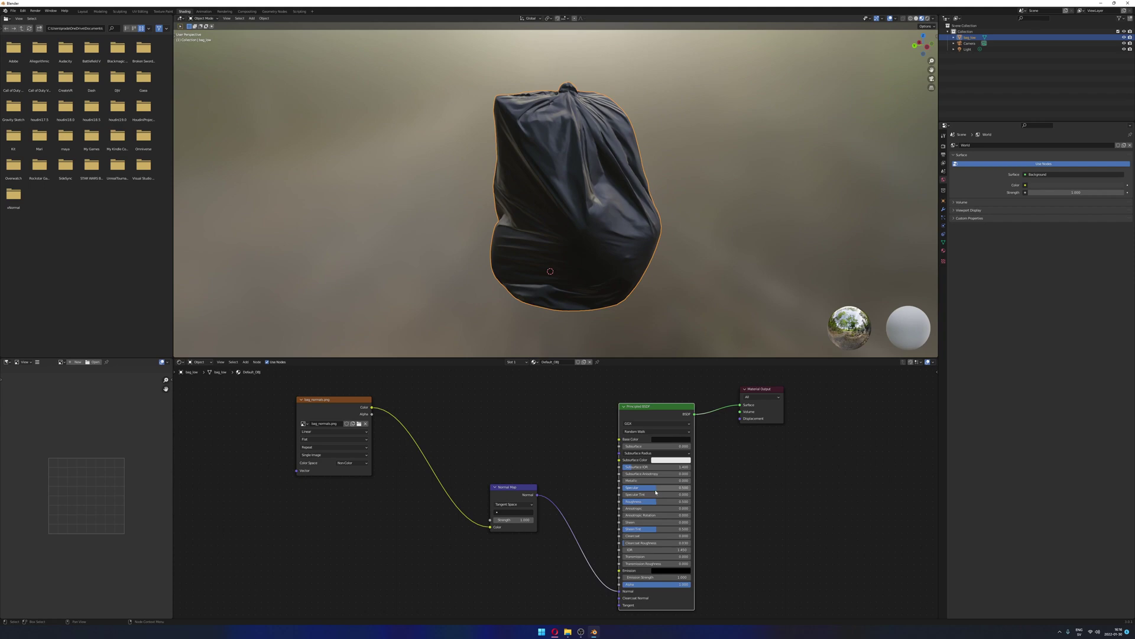
mouse_move(656, 488)
left_mouse_down()
mouse_move(691, 488)
mouse_move(638, 501)
left_mouse_up()
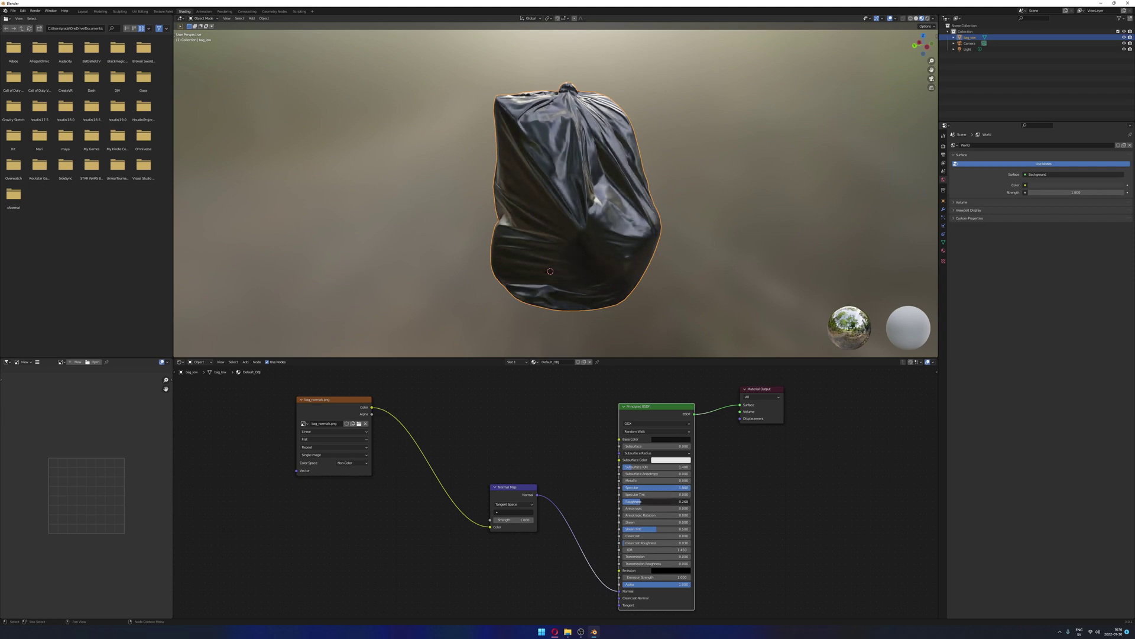
mouse_move(568, 224)
middle_mouse_down()
mouse_move(533, 227)
mouse_move(551, 224)
middle_mouse_up()
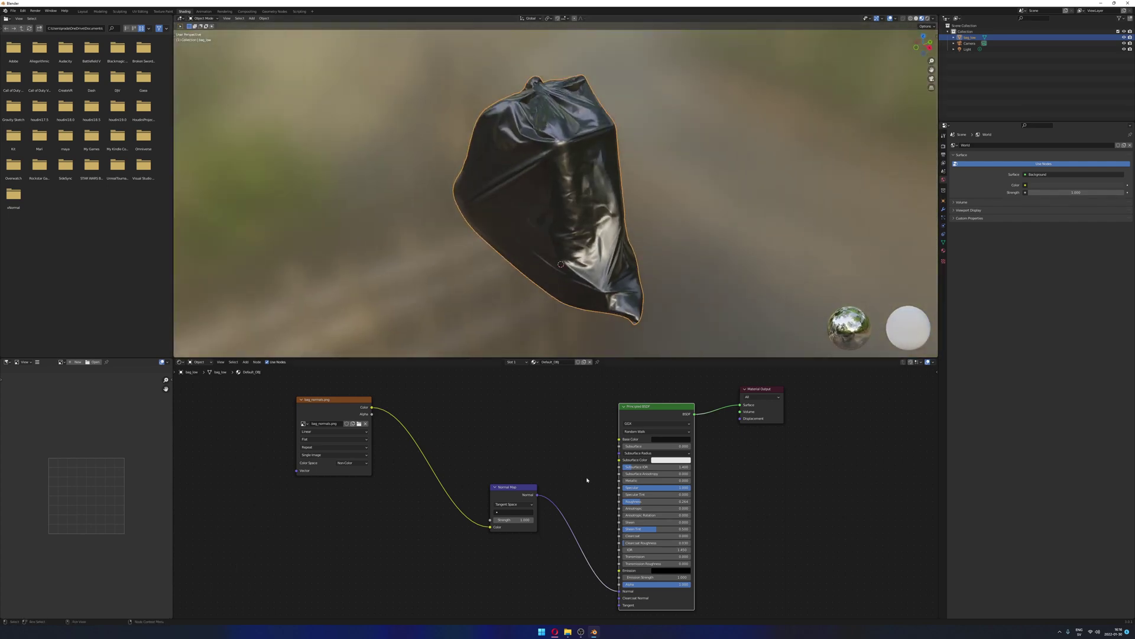
Set the Normal Map node's strength to 2.000, checking the bag's creases from several sides
left_click(510, 520)
key("Return")
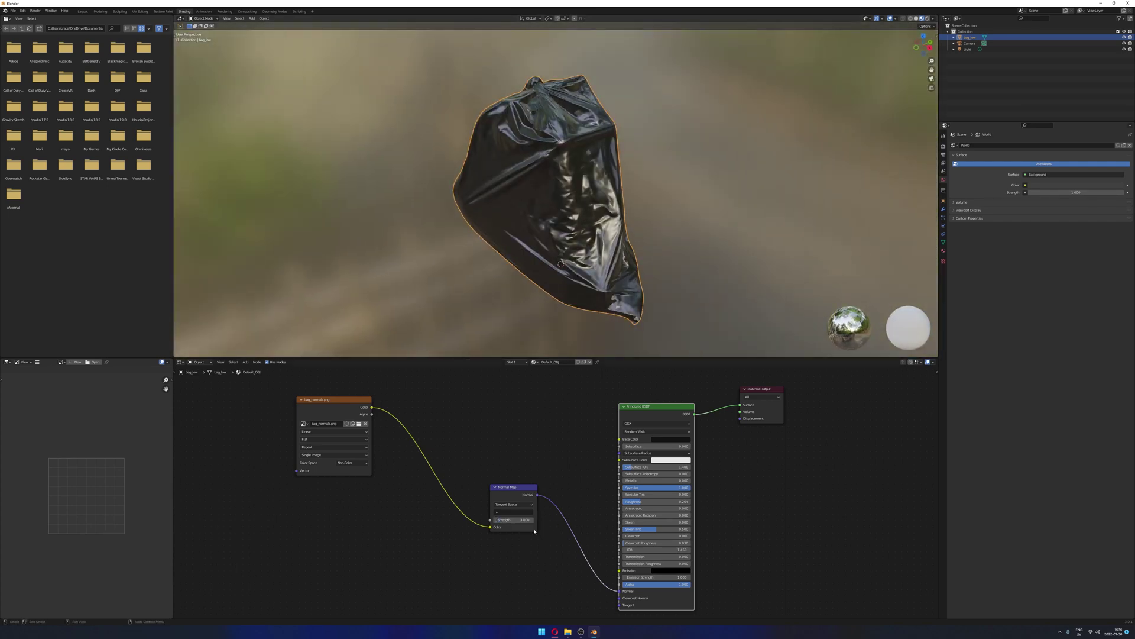
middle_click_drag(544, 230, 550, 227)
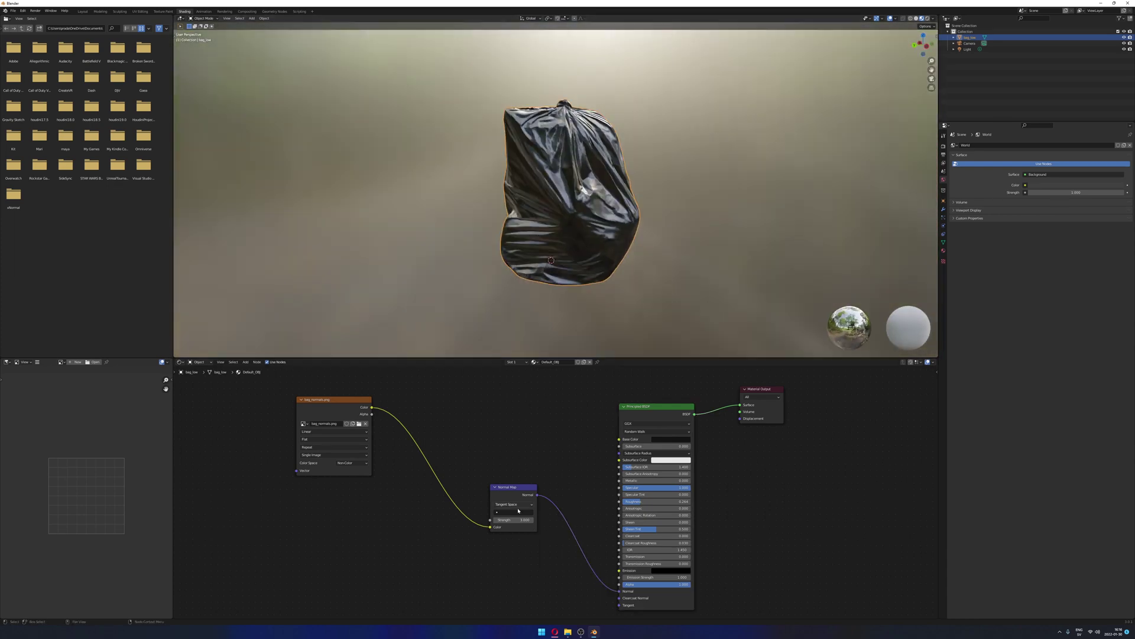
left_click(510, 519)
key("Return")
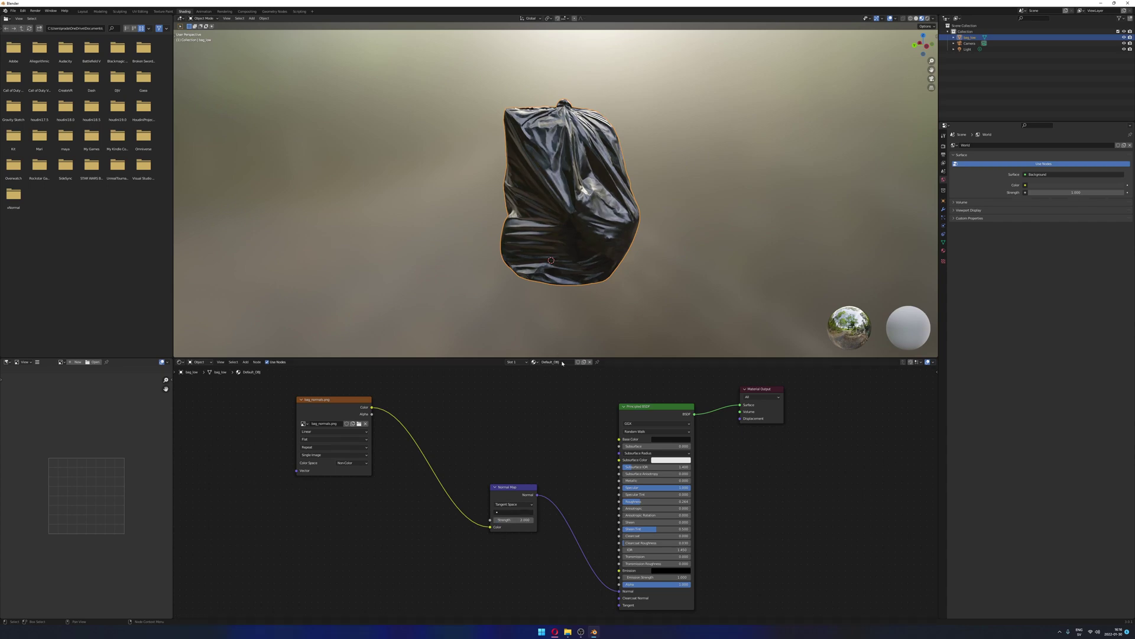
Disconnect and reconnect the Normal Map link to the Principled BSDF to compare the bag with and without the baked normals
left_click(636, 331)
middle_click_drag(588, 260, 656, 269)
left_click_drag(618, 593, 556, 441)
middle_click_drag(555, 248, 499, 235)
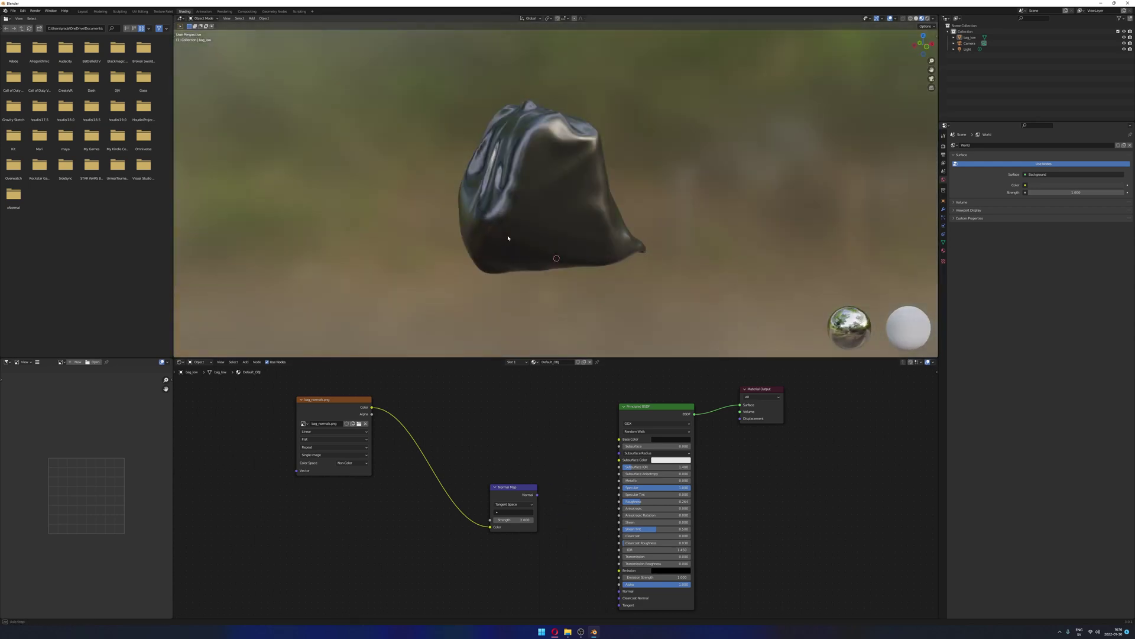
left_click_drag(537, 495, 619, 594)
middle_click_drag(620, 292, 561, 263)
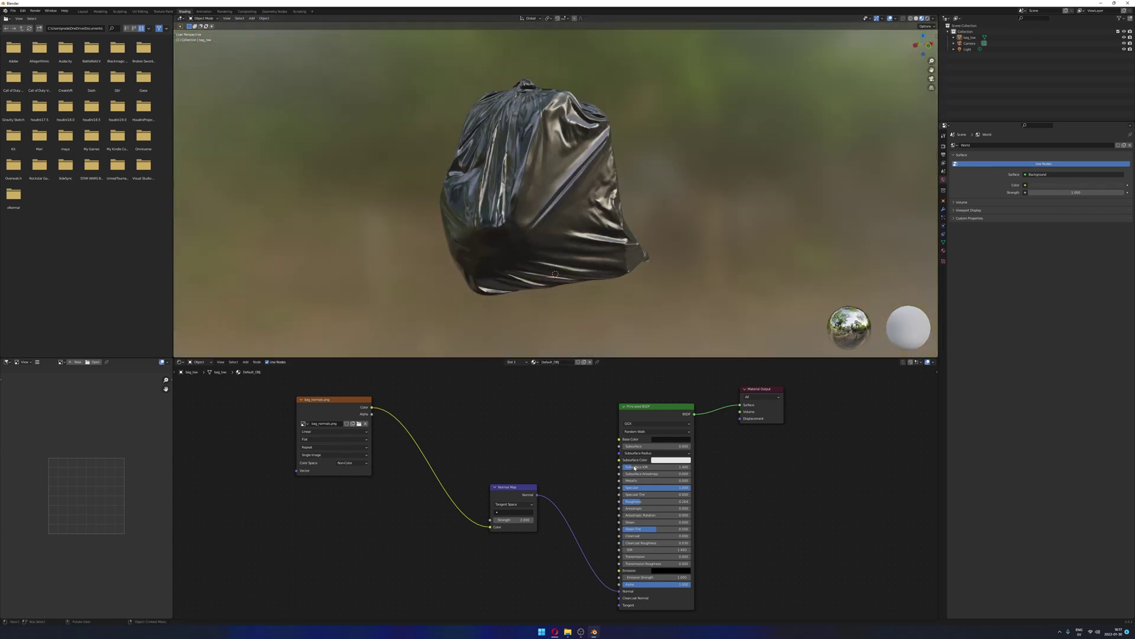
left_click_drag(619, 591, 566, 529)
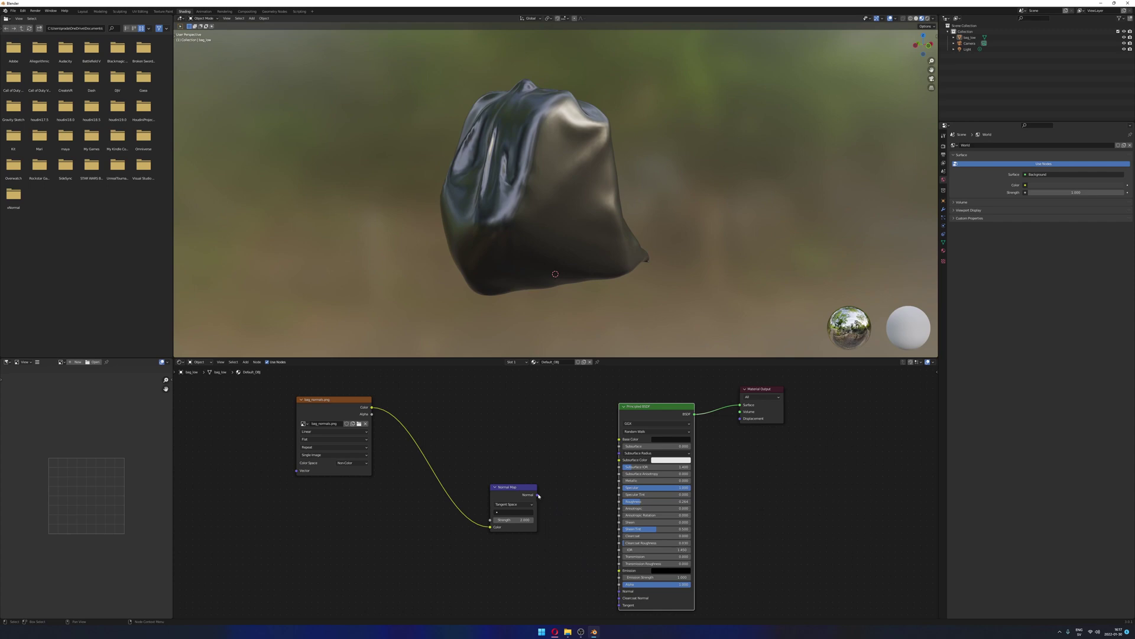
left_click_drag(537, 495, 618, 590)
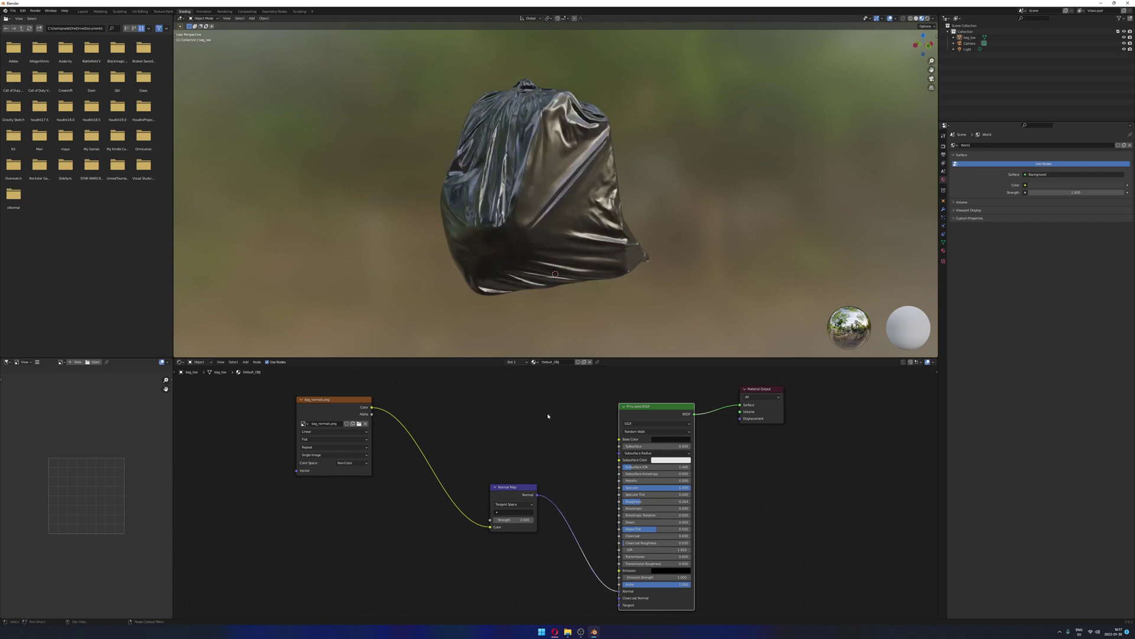
middle_click_drag(564, 245, 591, 255)
scroll(631, 264, "down", 5)
scroll(606, 223, "up", 5)
scroll(634, 234, "down", 4)
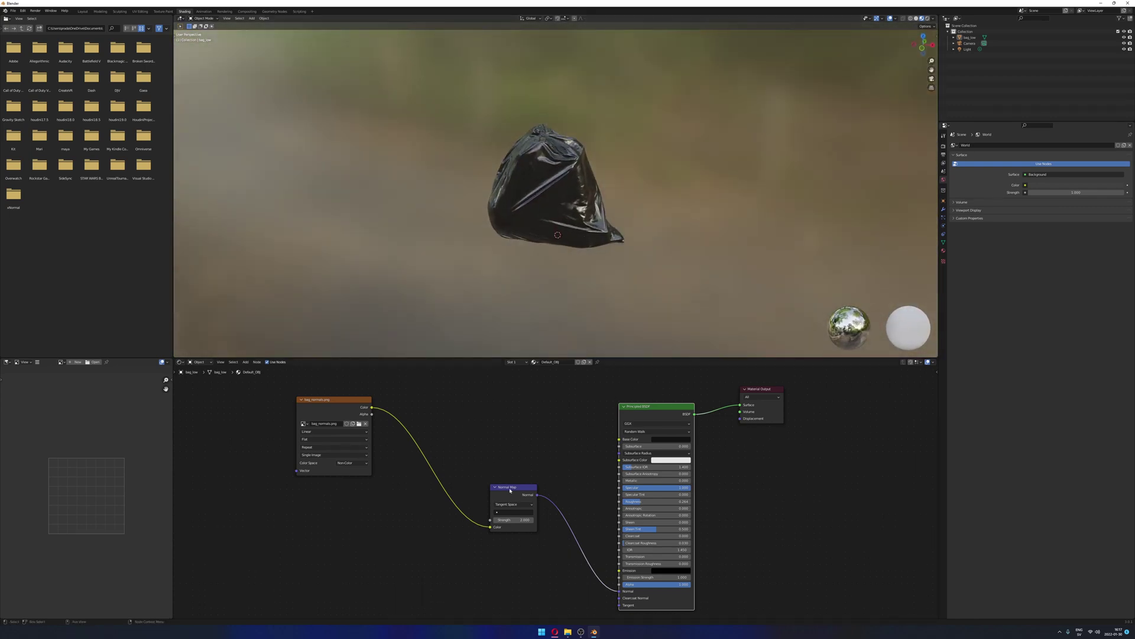
Rearrange the Image Texture and Normal Map nodes side by side, near the Principled BSDF's Normal input
left_click_drag(510, 491, 361, 395)
scroll(471, 481, "down", 2)
left_click_drag(477, 403, 539, 486)
middle_click_drag(580, 428, 556, 432)
scroll(568, 434, "up", 1)
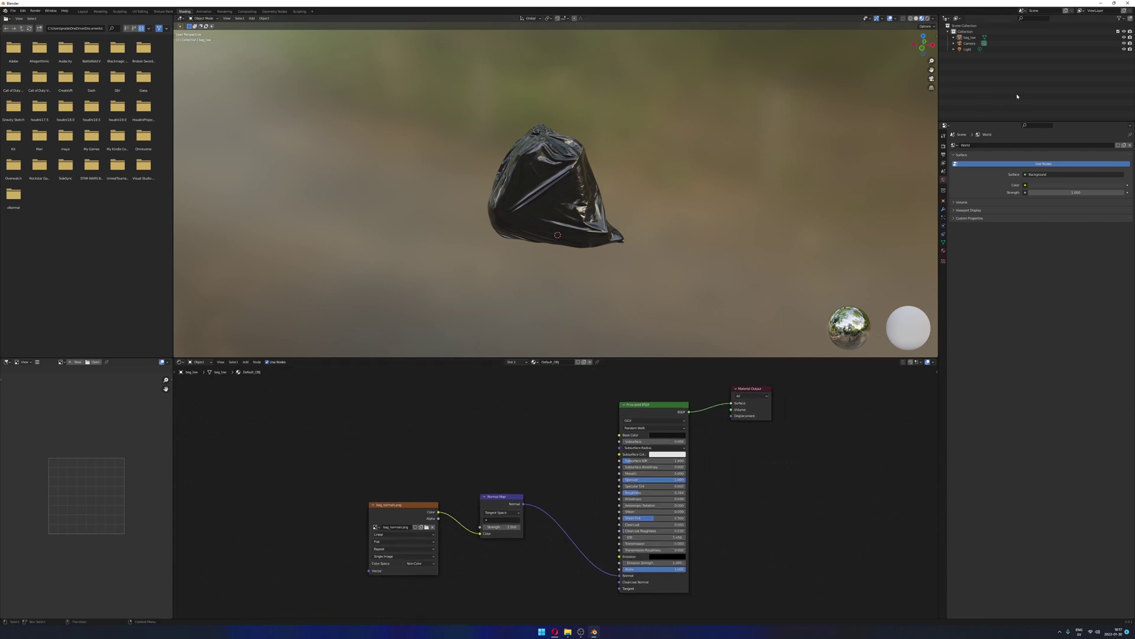
Minimize Blender, launch Adobe Substance 3D Painter and dismiss its welcome window
left_click(1101, 3)
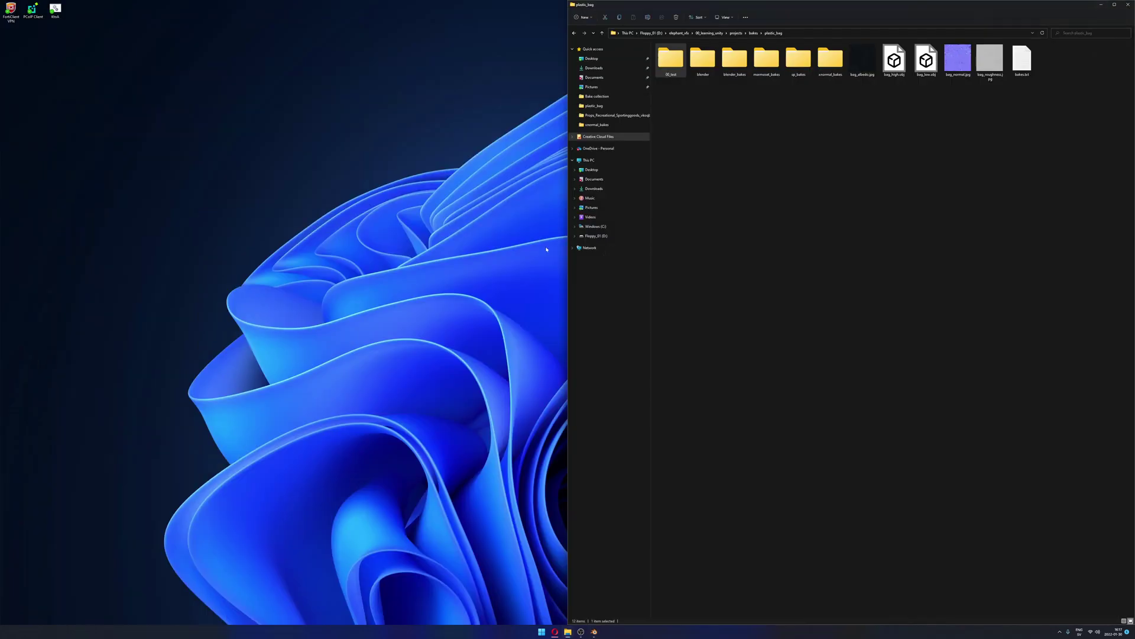
left_click(426, 354)
key("super")
type("substa")
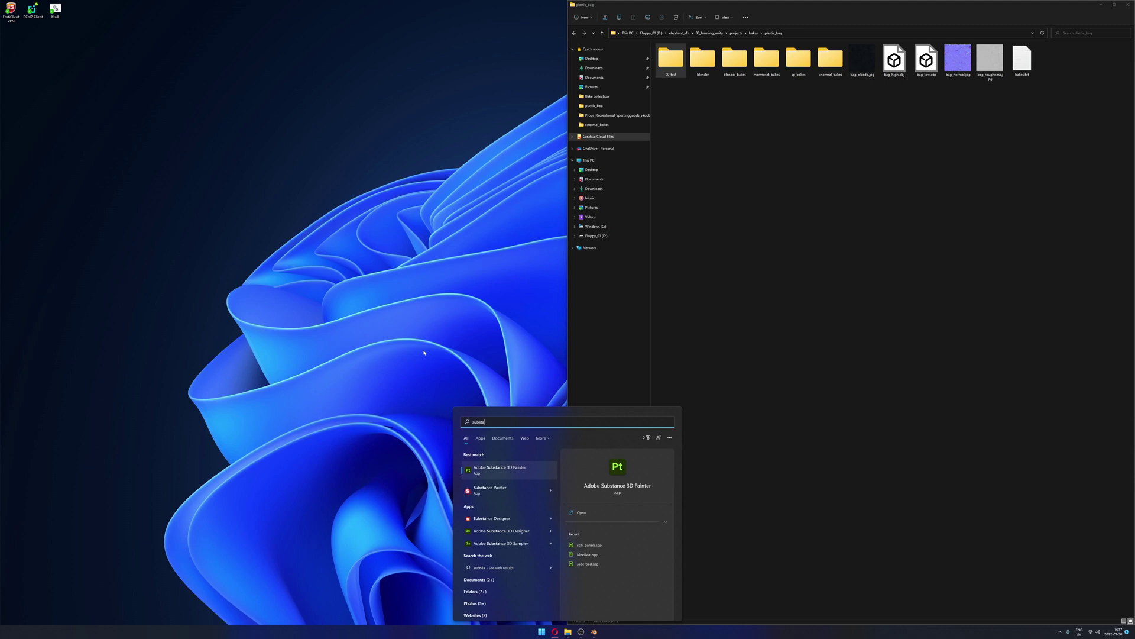
key("Return")
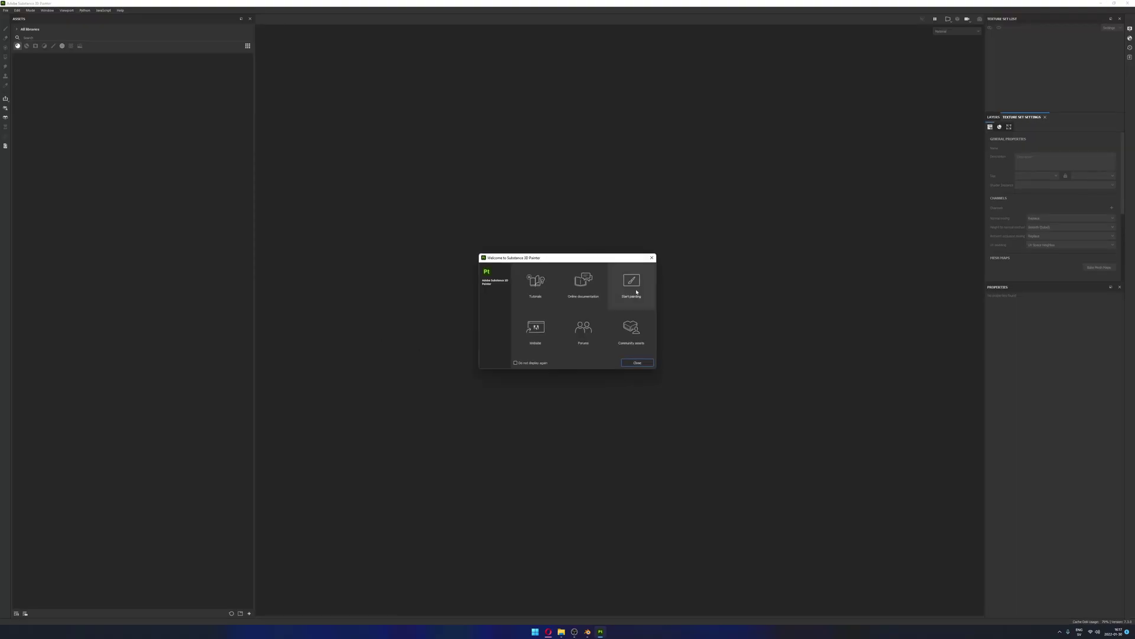
left_click(637, 363)
Create a new project from the bag_low.obj mesh with a document resolution of 2048
left_click(5, 11)
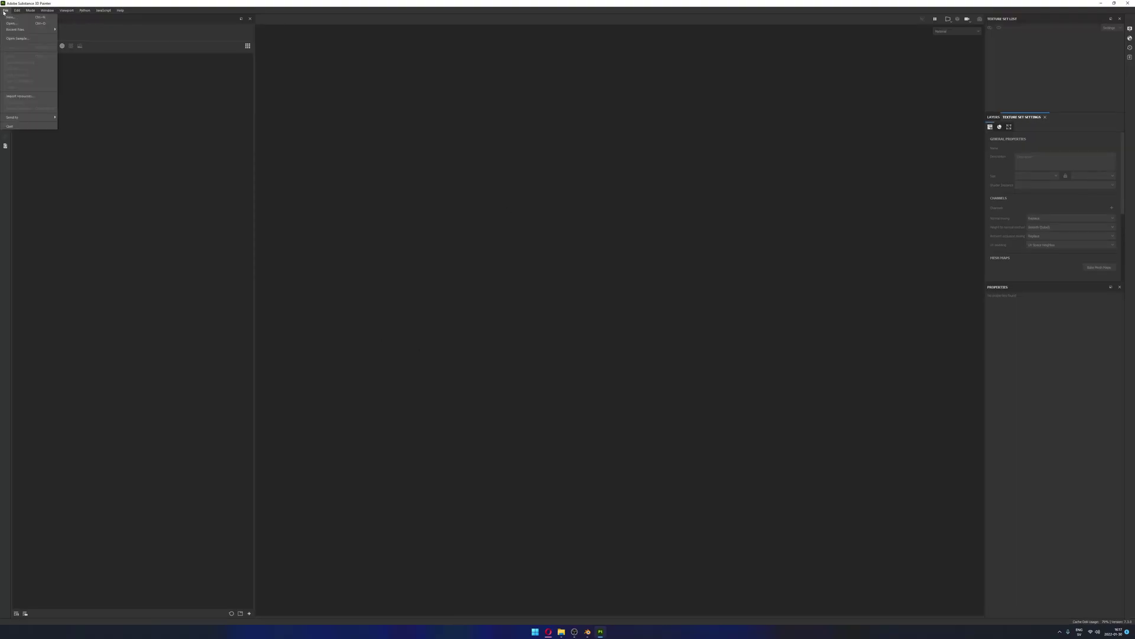
left_click(5, 11)
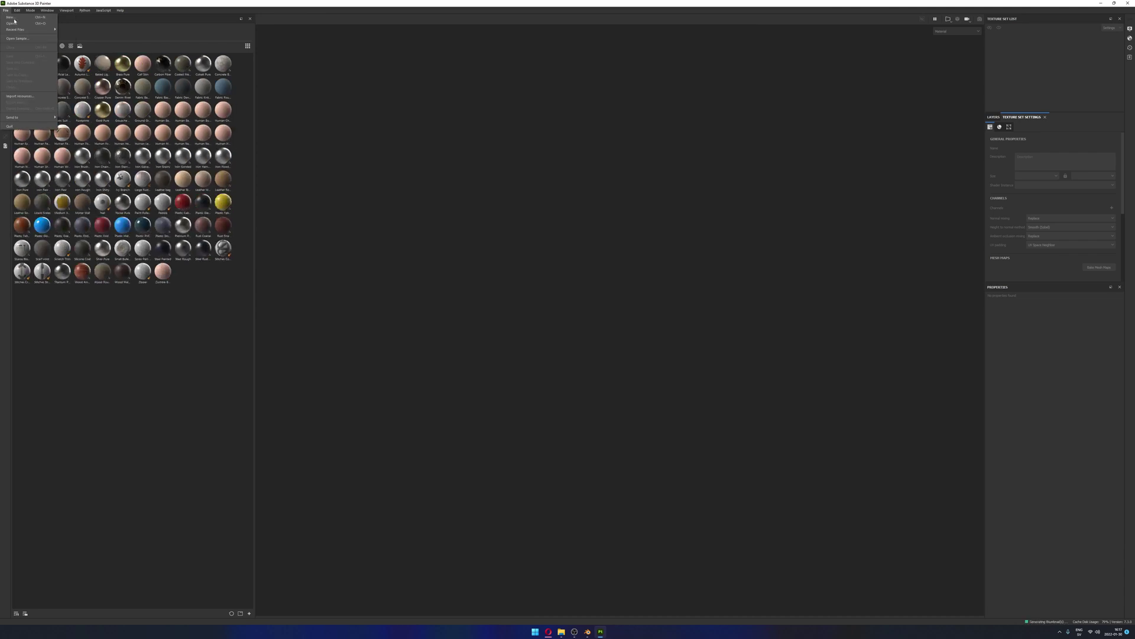
left_click(13, 17)
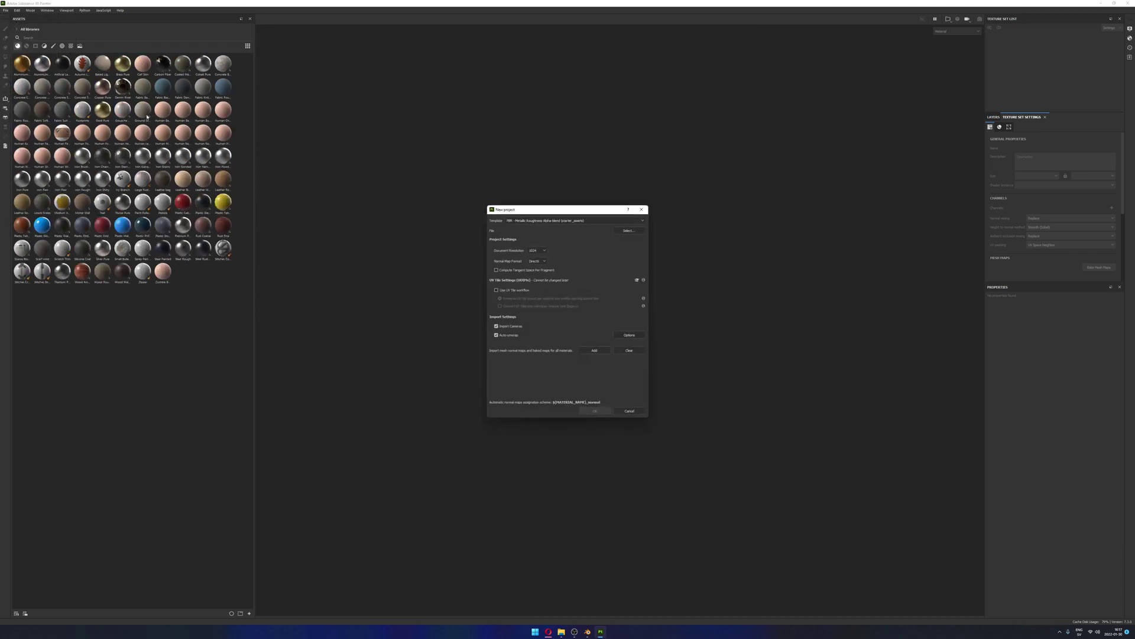
left_click(639, 231)
left_click_drag(651, 211, 524, 96)
left_click(439, 204)
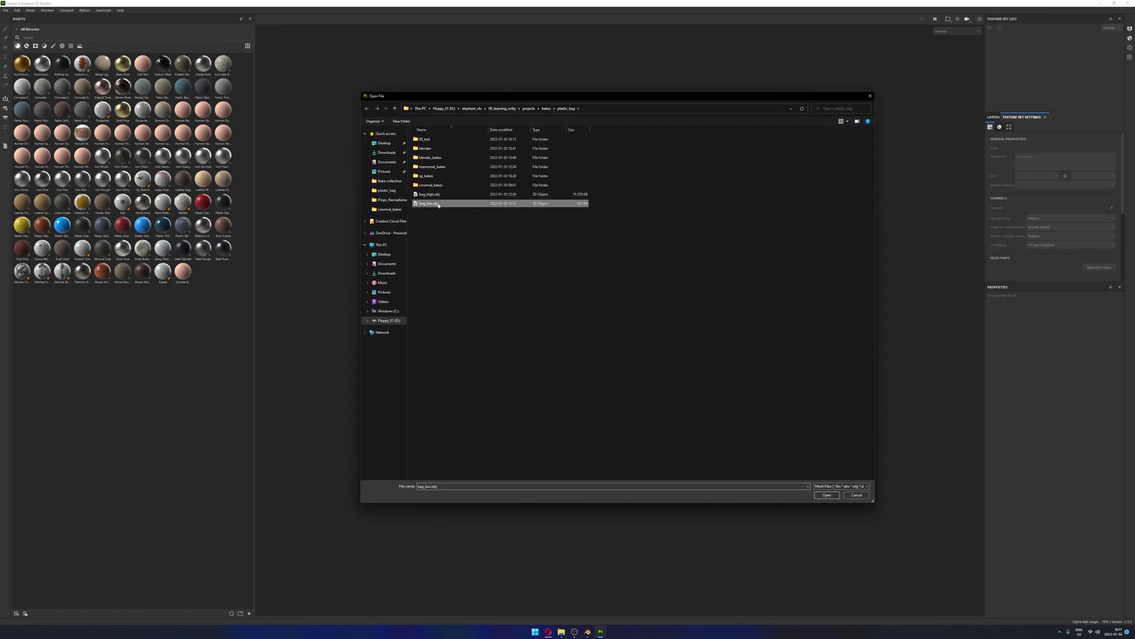
left_click(827, 495)
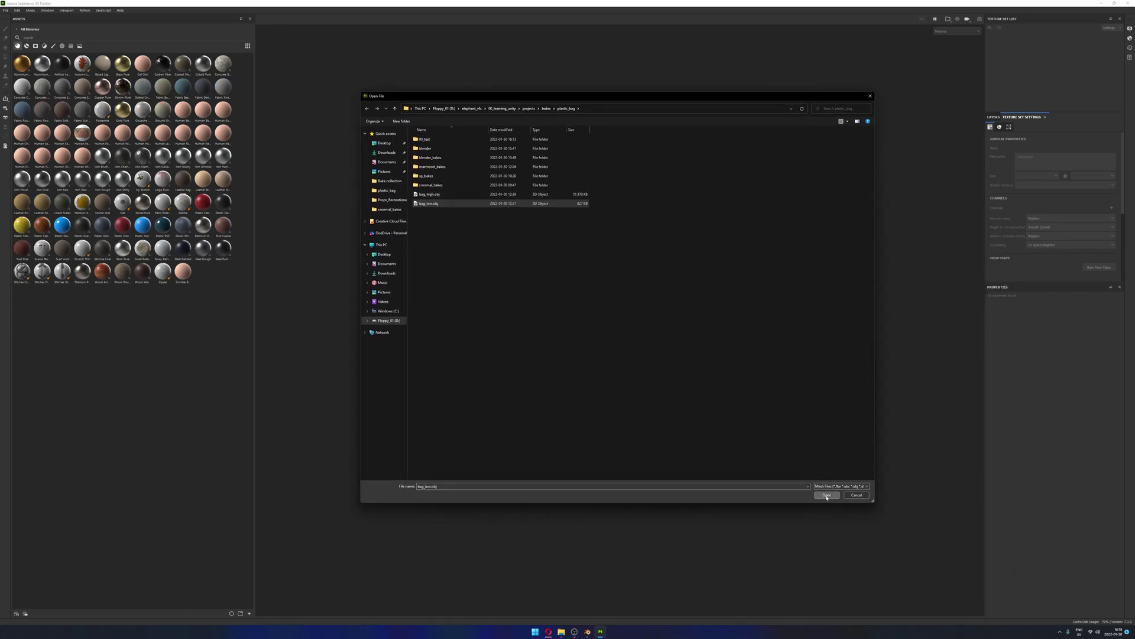
left_click(538, 252)
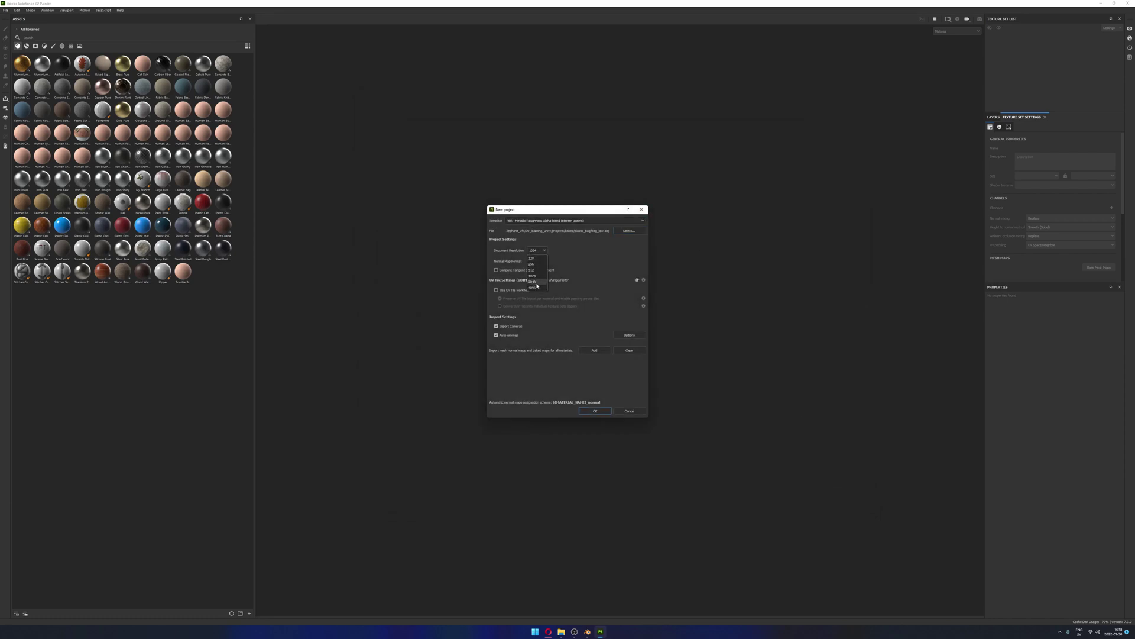
left_click(537, 282)
left_click(595, 411)
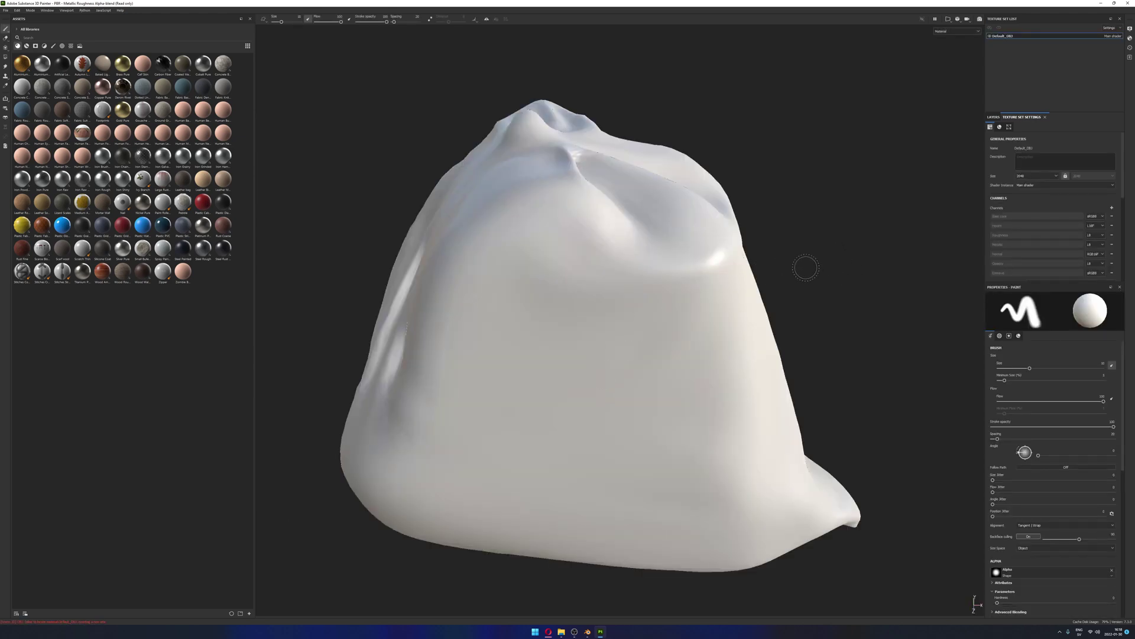
Open the mesh map baking settings and set the output size to 2048
left_click_drag(806, 266, 706, 278, "alt")
mouse_move(706, 279)
right_mouse_down("alt")
mouse_move(689, 294)
mouse_move(709, 296)
right_mouse_up("alt")
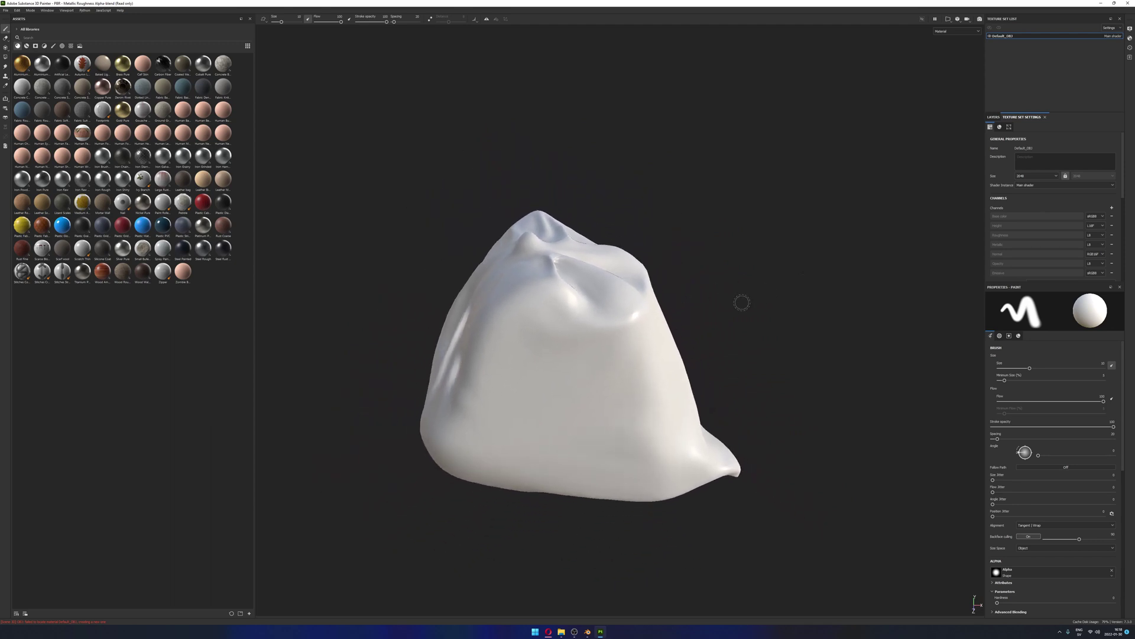
left_click_drag(742, 303, 520, 299, "alt")
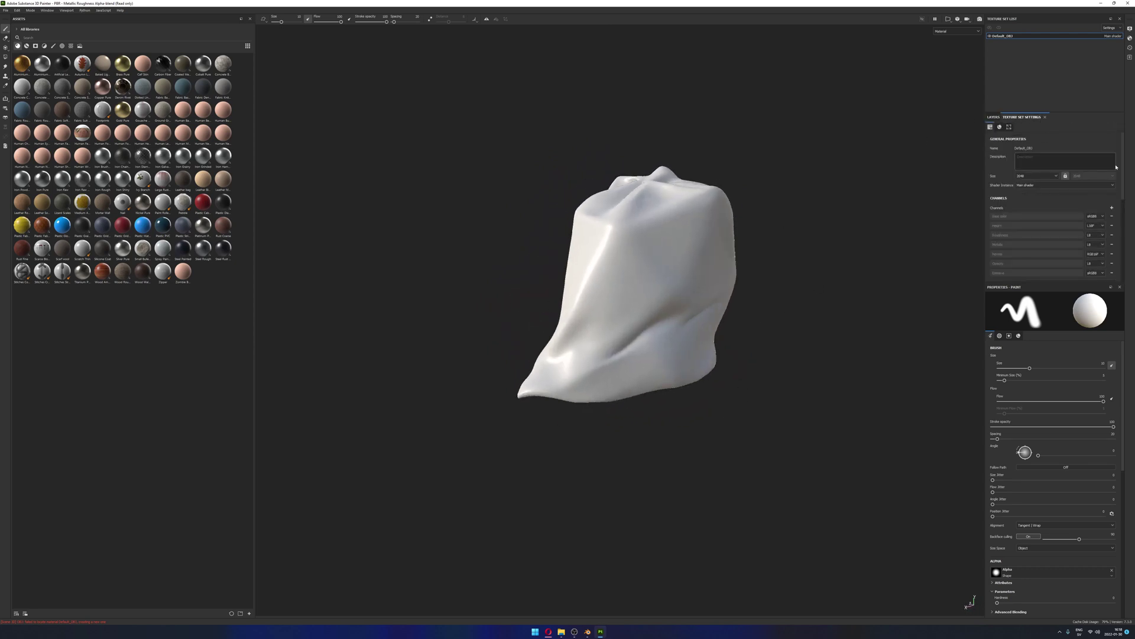
scroll(1115, 171, "down", 5)
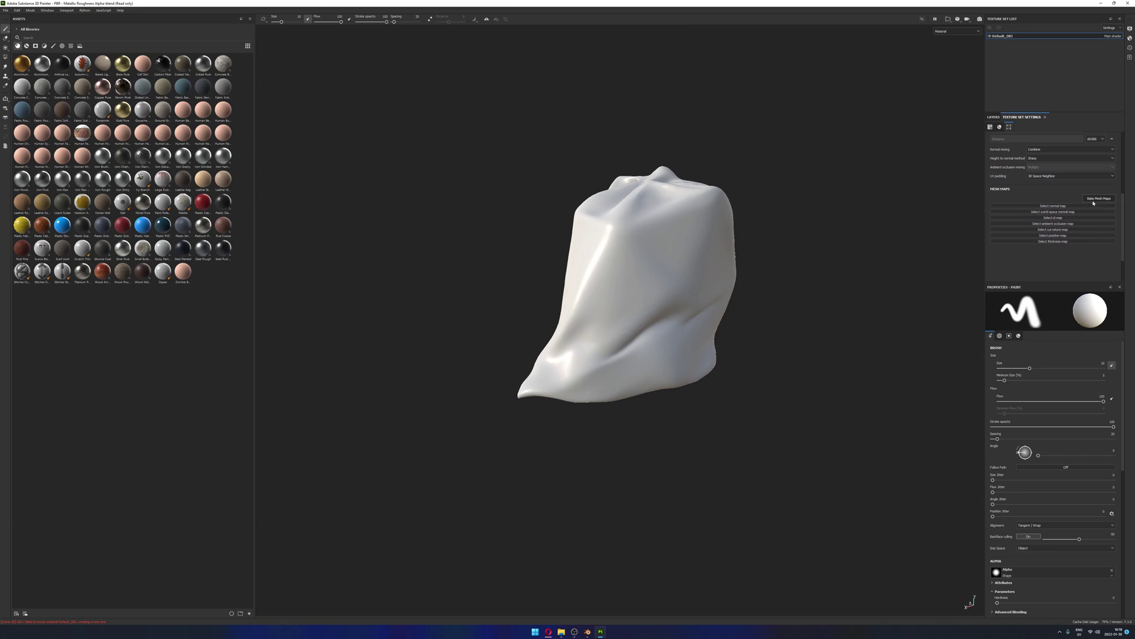
left_click(1099, 199)
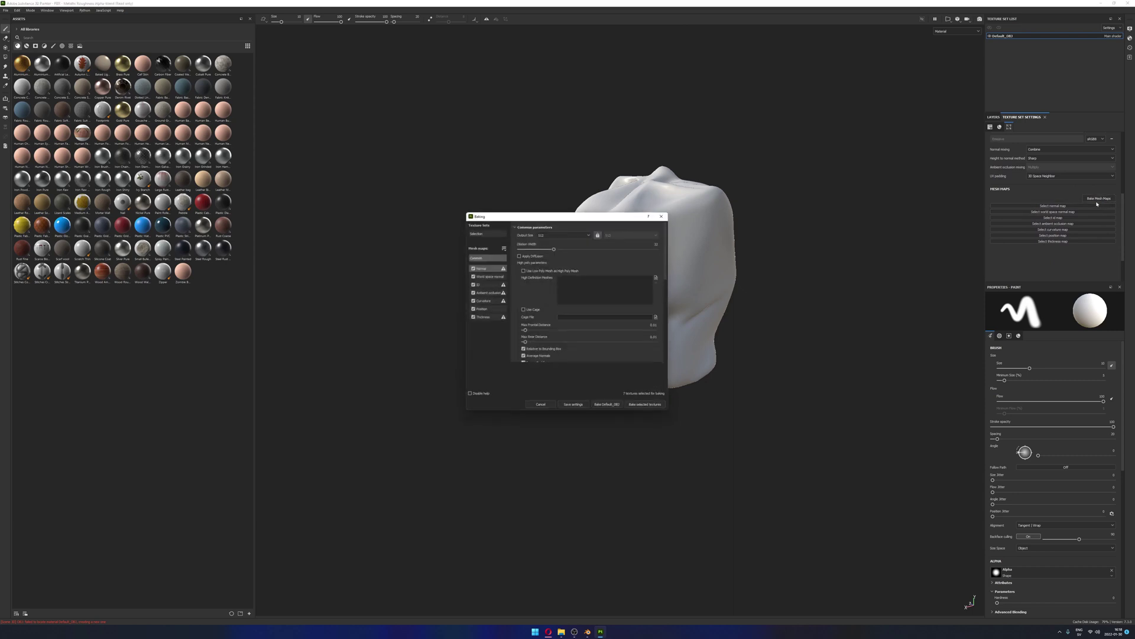
left_click(584, 236)
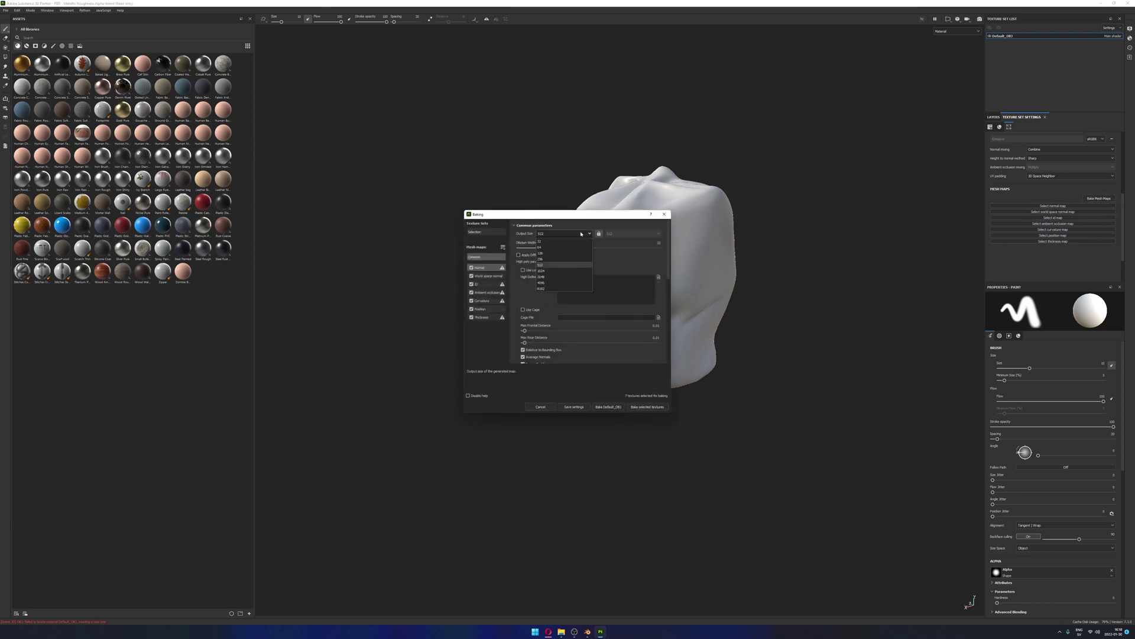
left_click(562, 275)
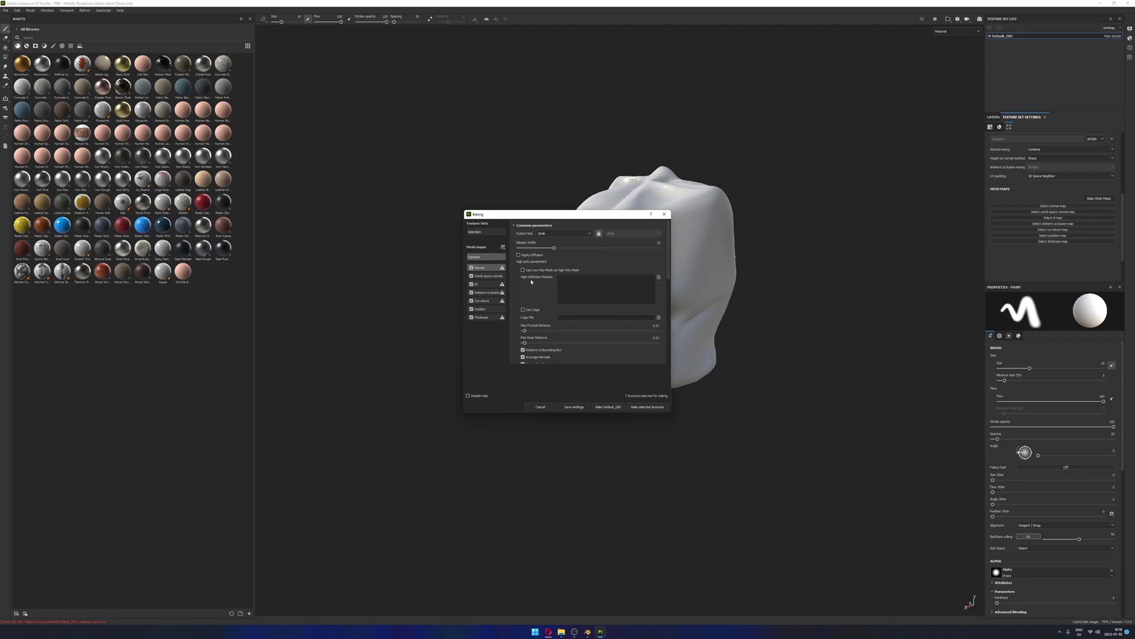
Load bag_high.obj as the high-definition mesh for the bake
left_click(658, 278)
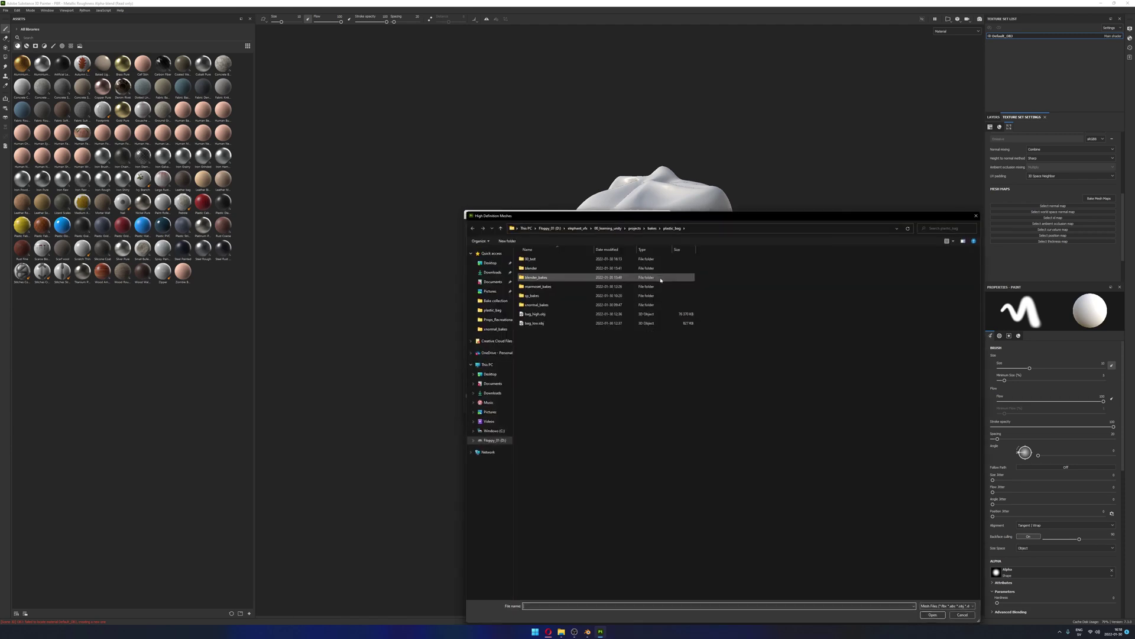
left_click(535, 314)
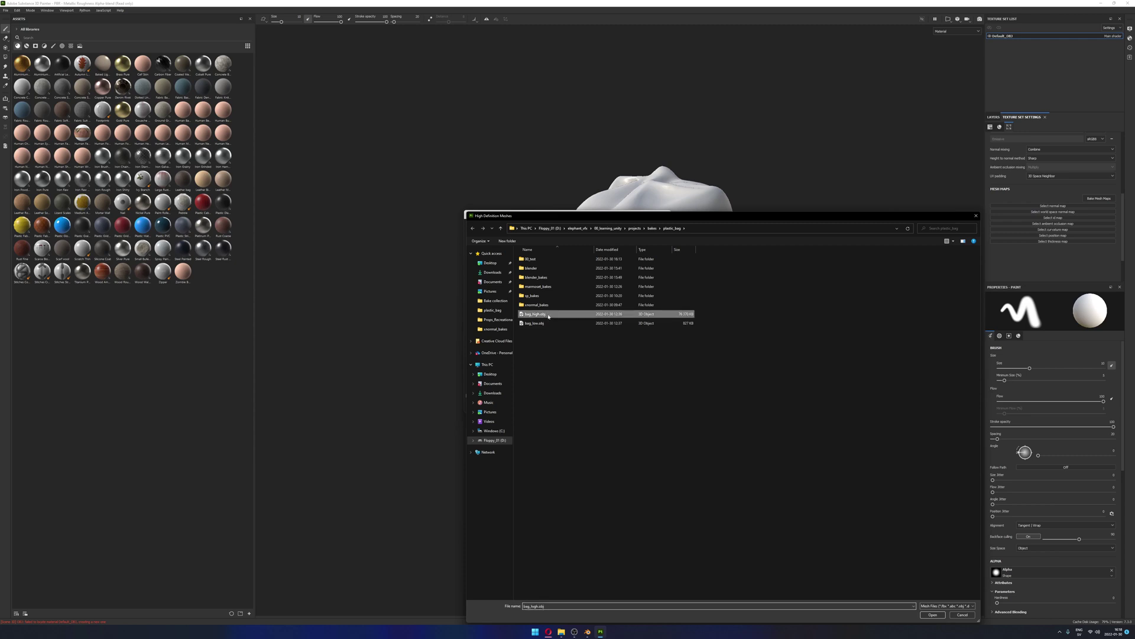
left_click(931, 615)
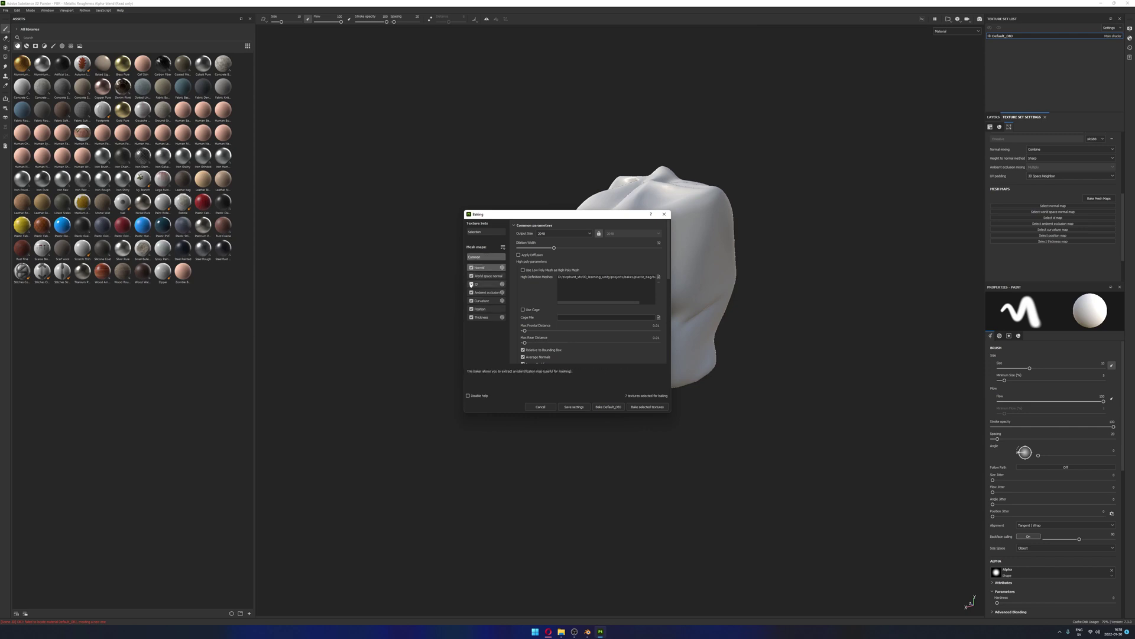
Exclude the world space normal, ID and position maps from the bake
left_click(471, 276)
left_click(471, 284)
left_click(471, 309)
Try the Use Cage option on and off, and move the baking dialog clear of the bag
left_click_drag(667, 269, 669, 287)
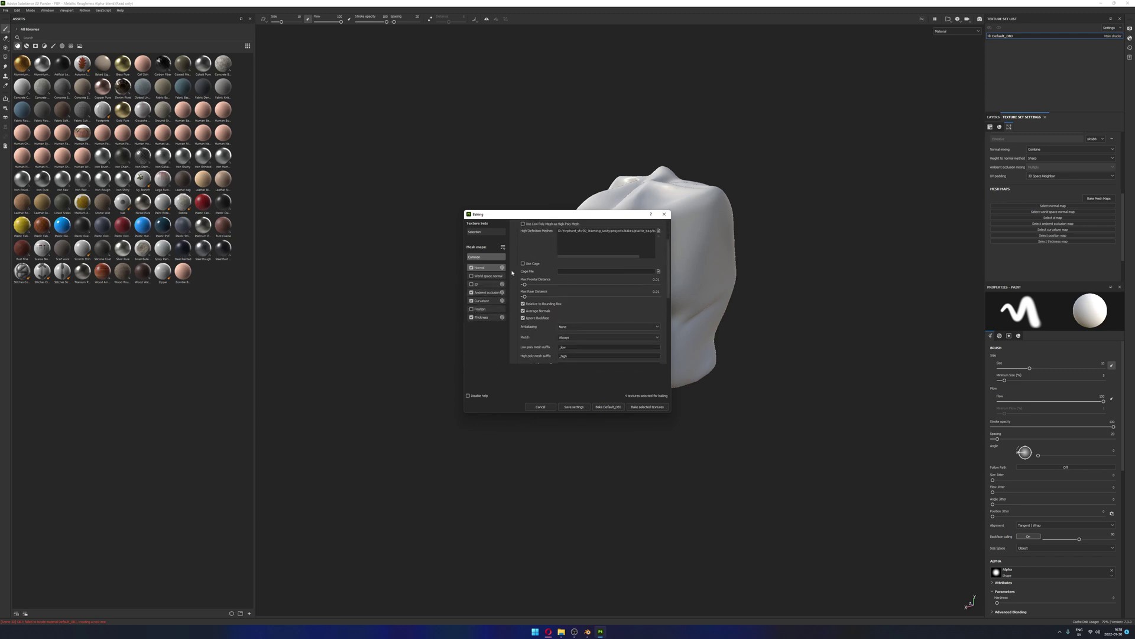
left_click(524, 265)
left_click_drag(562, 214, 392, 172)
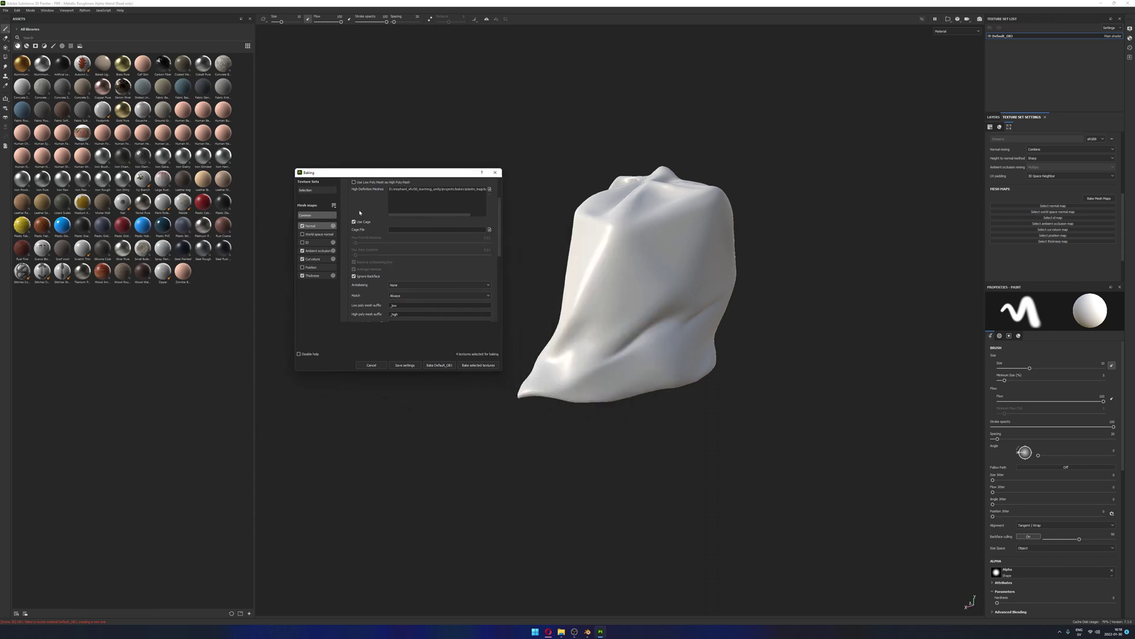
left_click(354, 223)
left_click(354, 222)
left_click(355, 222)
Raise the bake's Max Frontal Distance and Max Rear Distance slightly, keeping the two values close to each other
left_click_drag(355, 255, 364, 243)
scroll(482, 223, "down", 3)
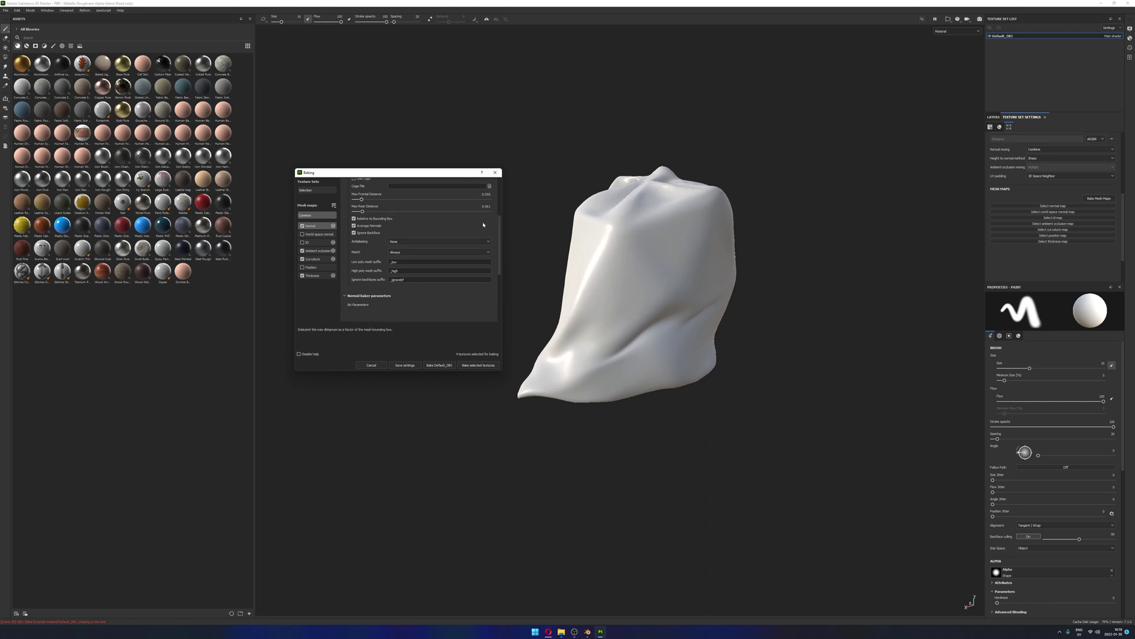
left_click_drag(500, 243, 498, 254)
scroll(498, 255, "up", 3)
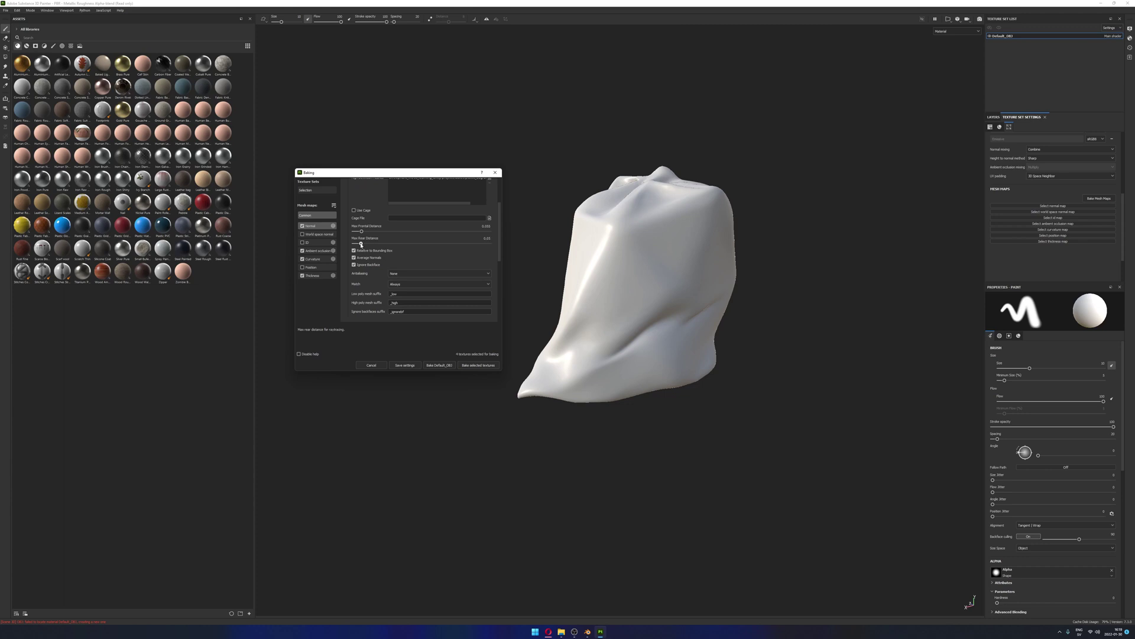
left_click_drag(361, 243, 359, 231)
left_click_drag(500, 220, 499, 199)
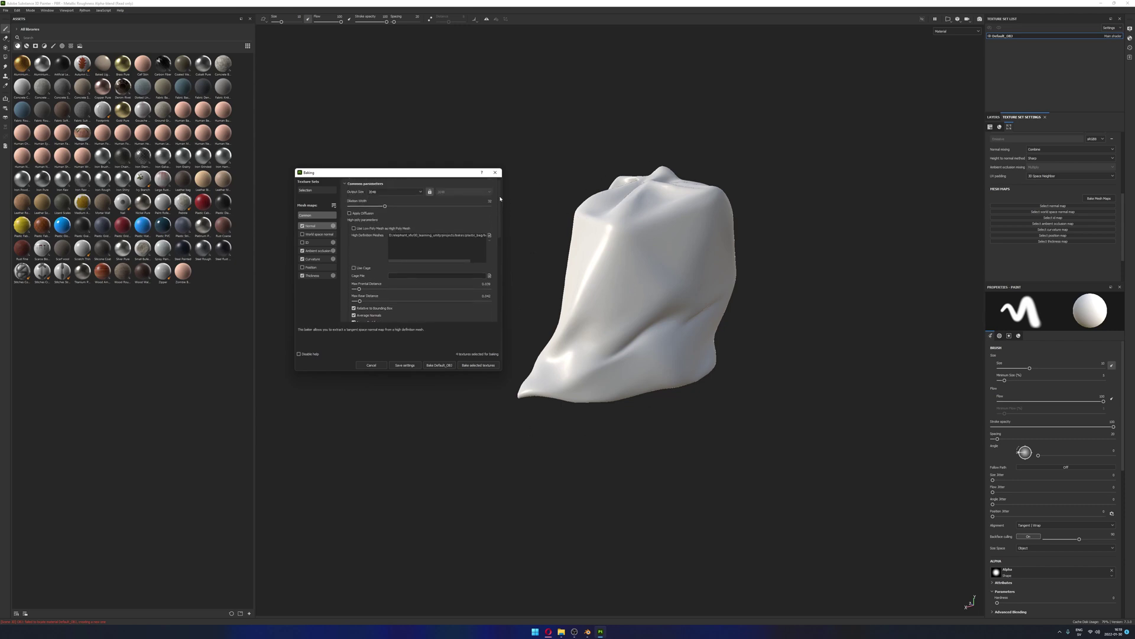
Keep Antialiasing at None and bake the selected mesh maps
scroll(485, 224, "down", 5)
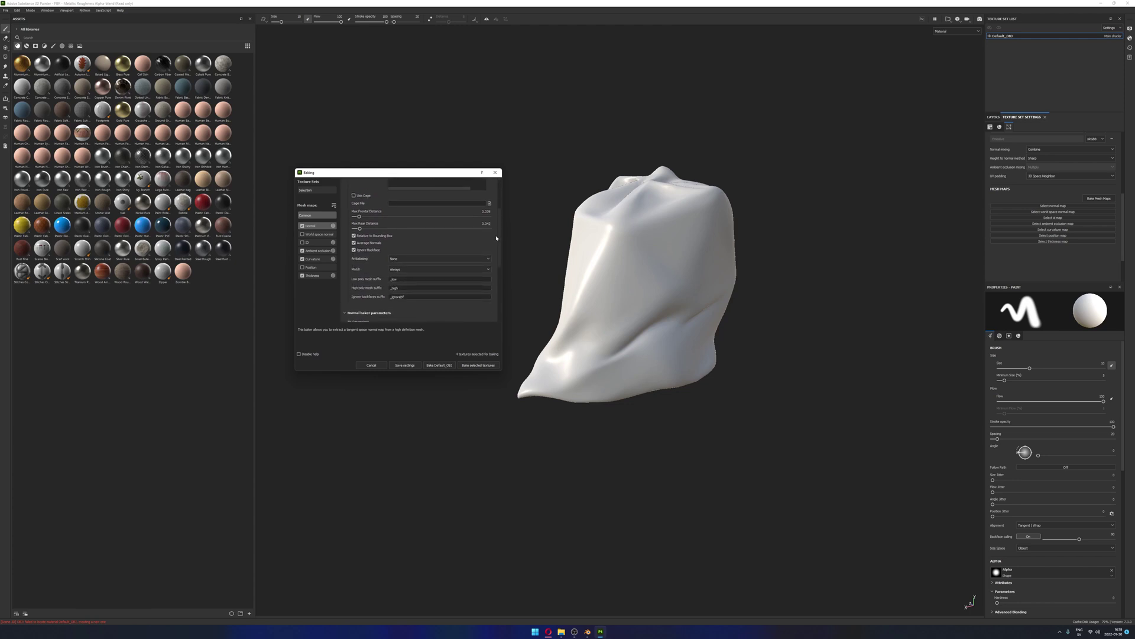
left_click(480, 237)
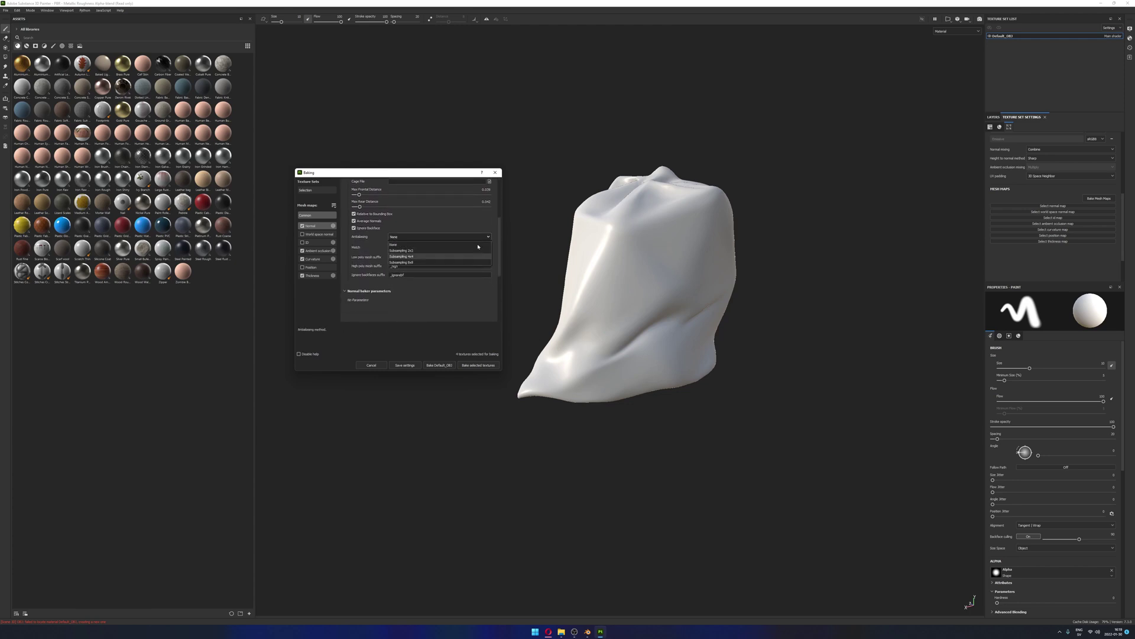
left_click(490, 244)
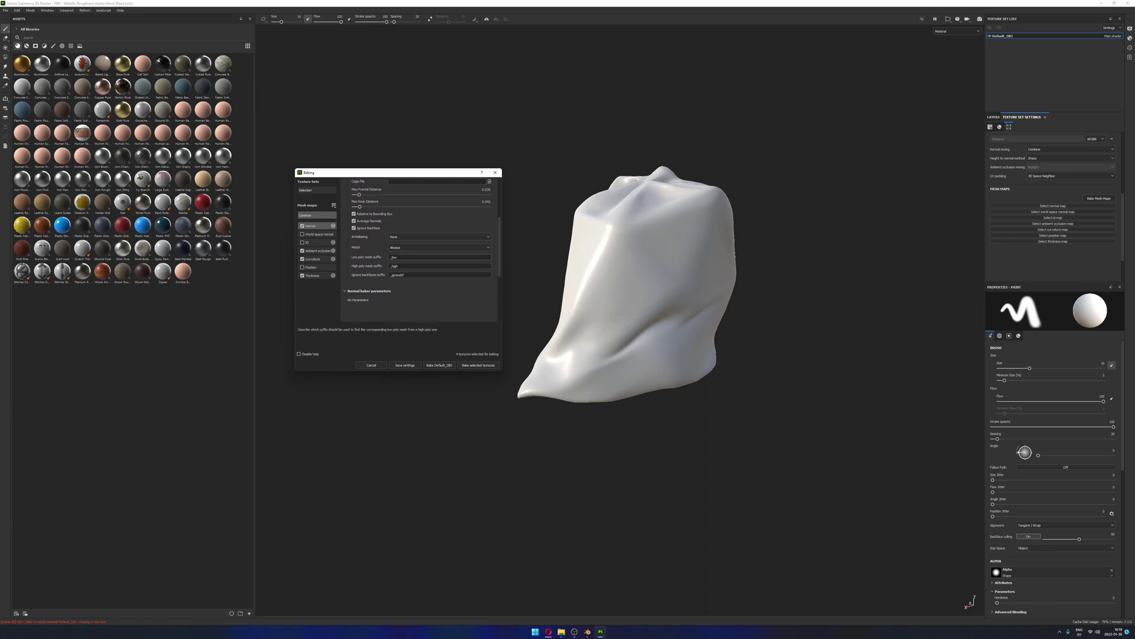
double_click(389, 267)
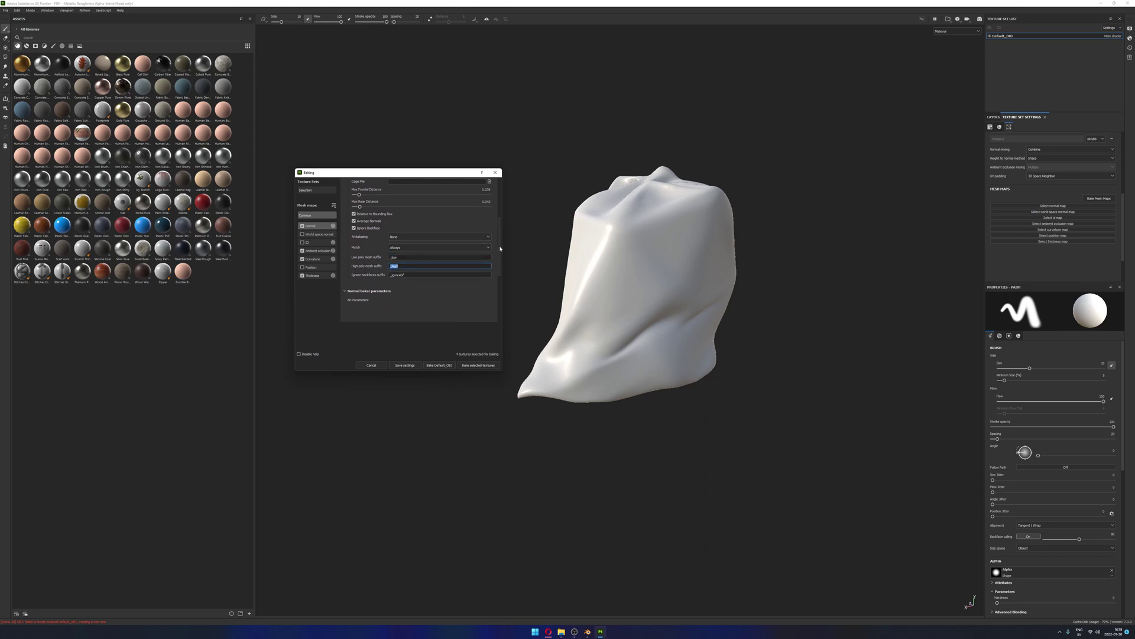
scroll(470, 284, "up", 5)
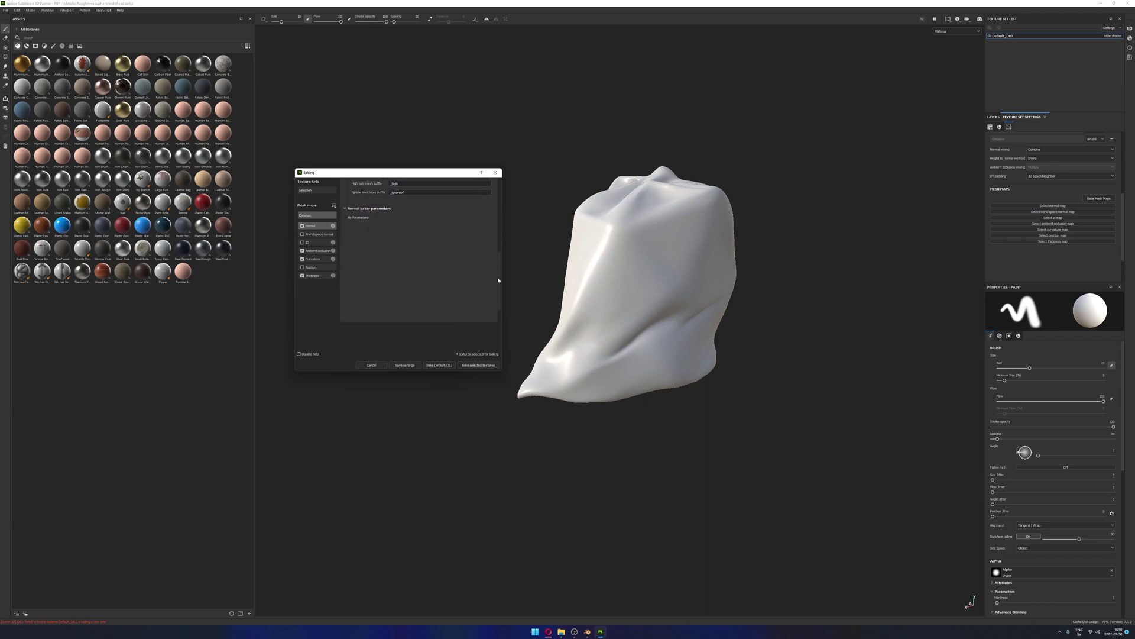
left_click(473, 366)
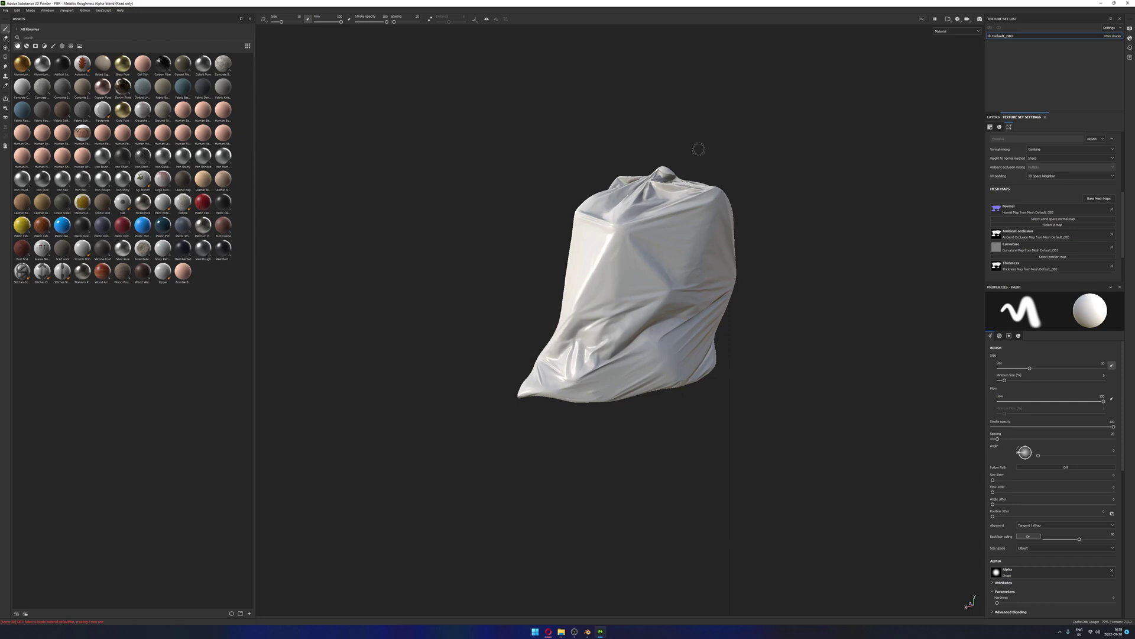
Show the layer stack and inspect the baked bag's folds and knot from several sides
mouse_move(726, 140)
left_mouse_down("alt")
mouse_move(783, 161)
mouse_move(526, 149)
mouse_move(732, 175)
mouse_move(574, 176)
mouse_move(687, 152)
mouse_move(705, 170)
mouse_move(755, 98)
left_mouse_up("alt")
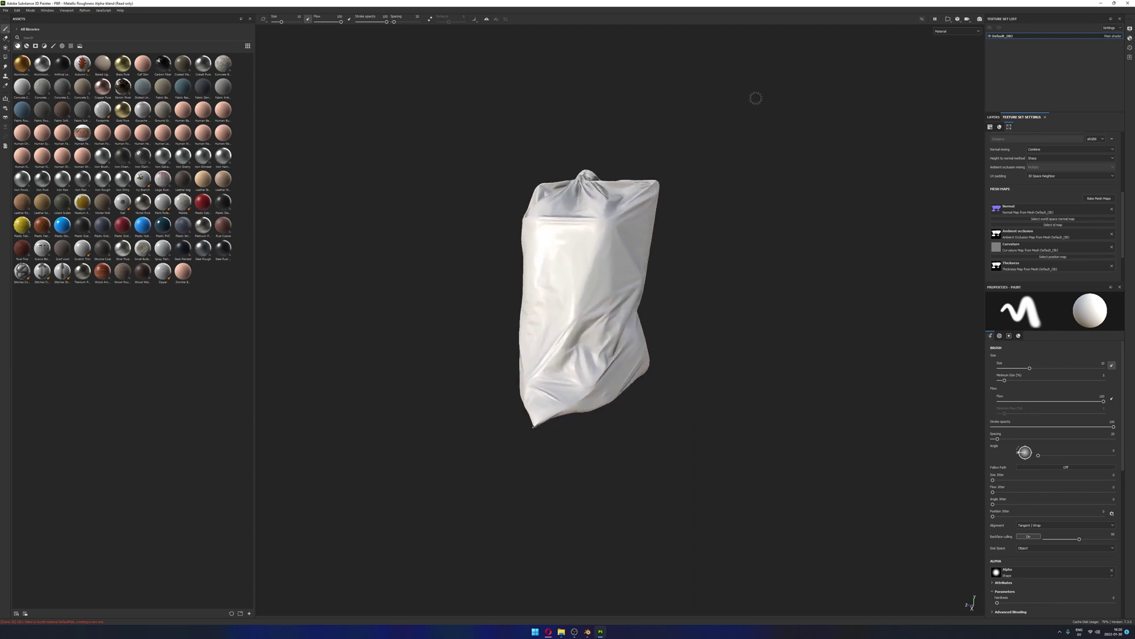
left_click(994, 117)
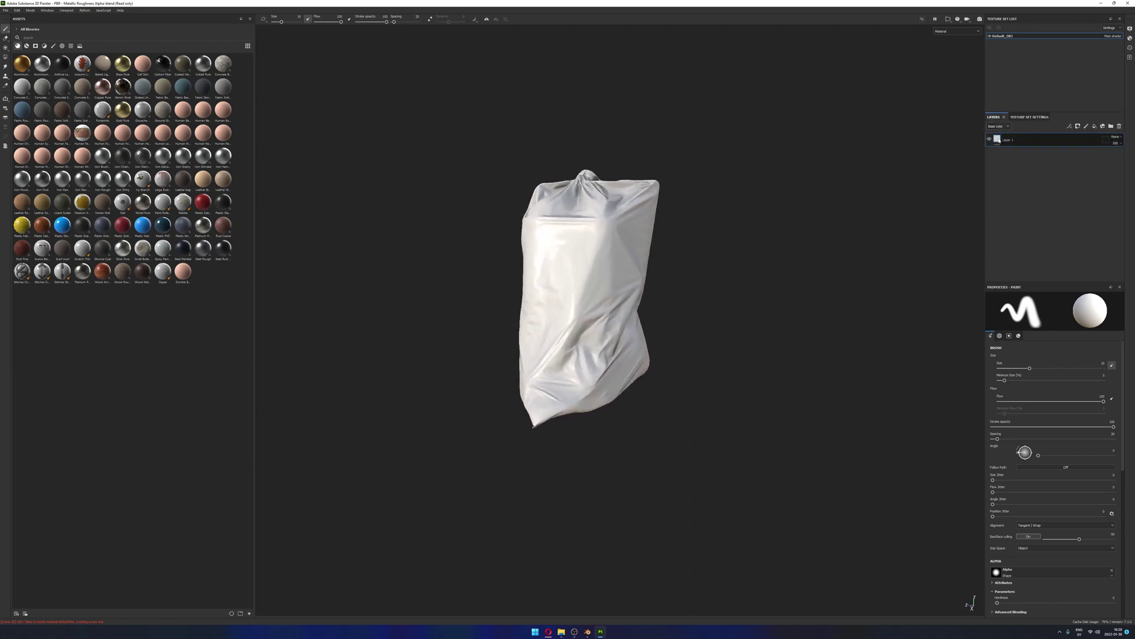
left_click(989, 140)
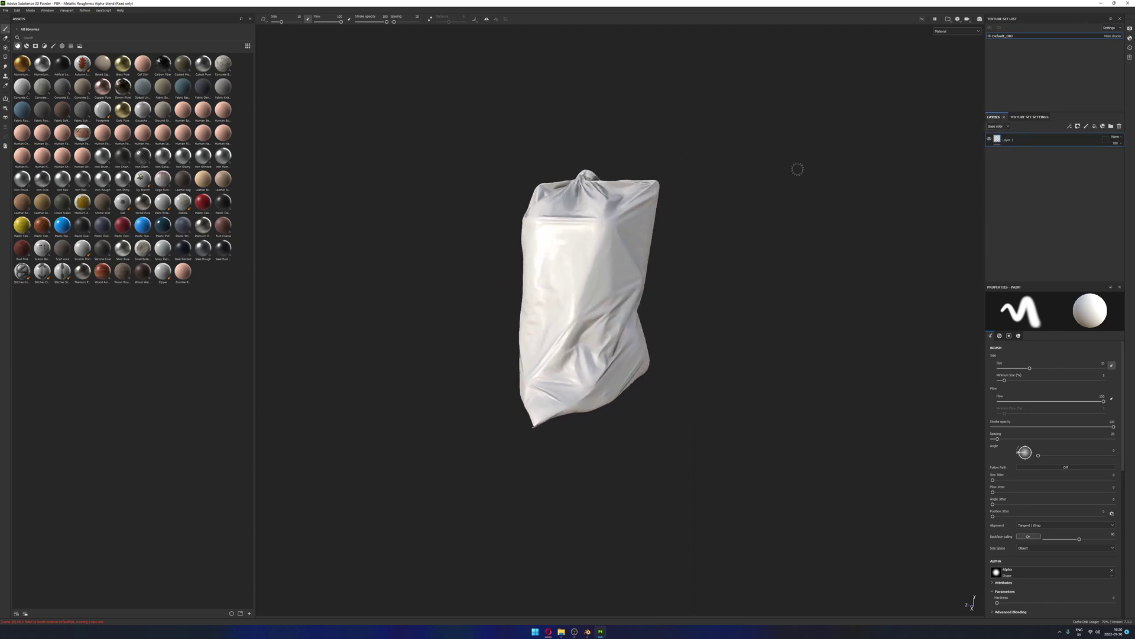
left_click_drag(819, 191, 811, 142, "alt")
right_click_drag(810, 143, 710, 307, "alt")
left_click_drag(710, 308, 801, 303, "alt")
mouse_move(654, 326)
left_mouse_down("alt")
mouse_move(631, 230)
mouse_move(609, 236)
mouse_move(579, 260)
mouse_move(710, 284)
mouse_move(778, 281)
mouse_move(747, 307)
left_mouse_up("alt")
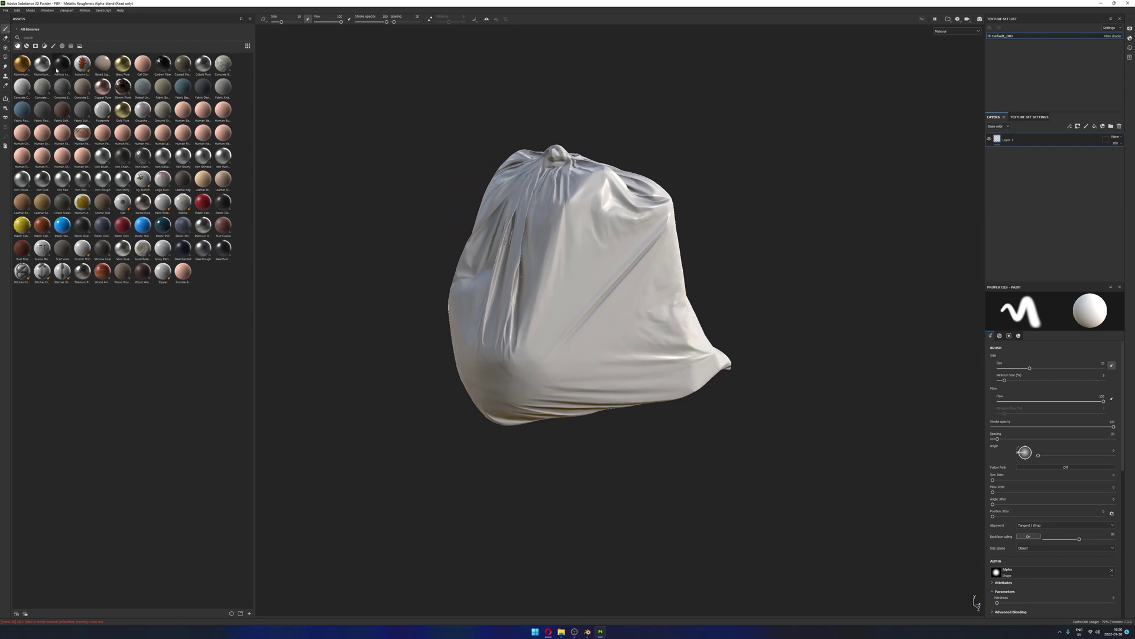
Start a texture export and browse to the 00_test folder inside plastic_bag for the output directory
left_click(6, 10)
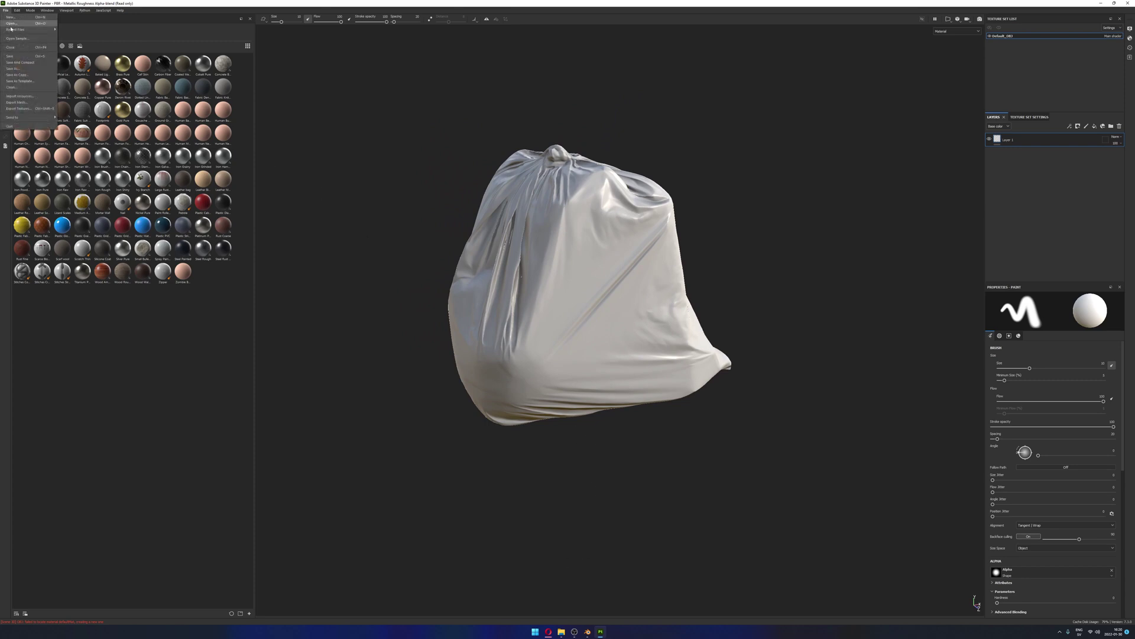
left_click(44, 109)
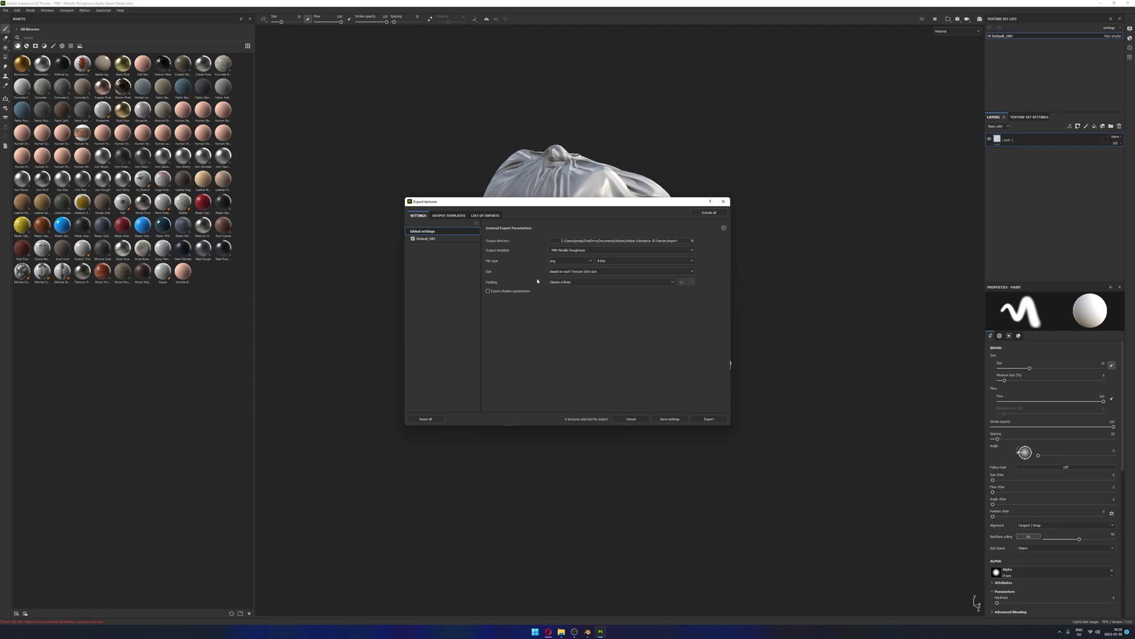
left_click(692, 242)
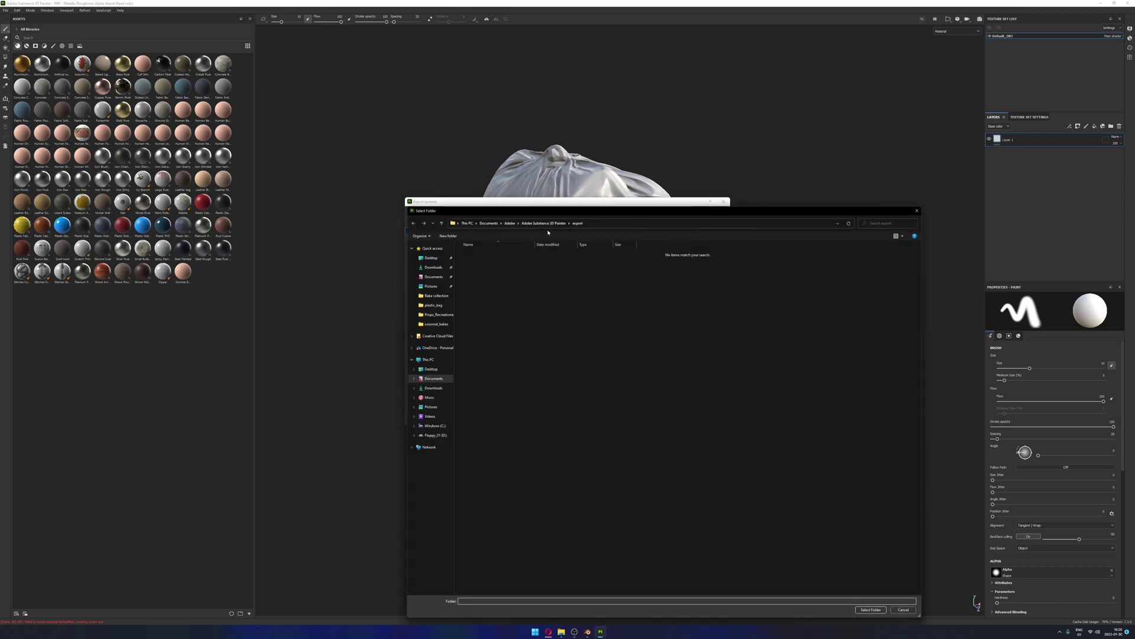
left_click(592, 223)
type("D:\\elephant_vfx\\00_learning_unity\\projects\\bakes\\plastic_bag")
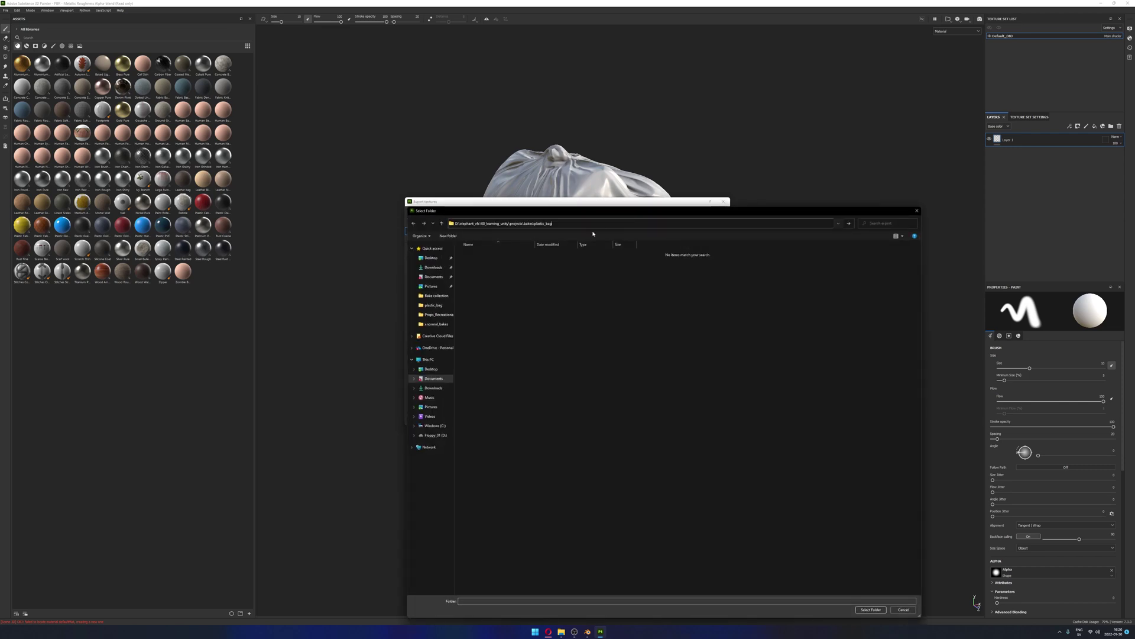
key("Return")
double_click(473, 254)
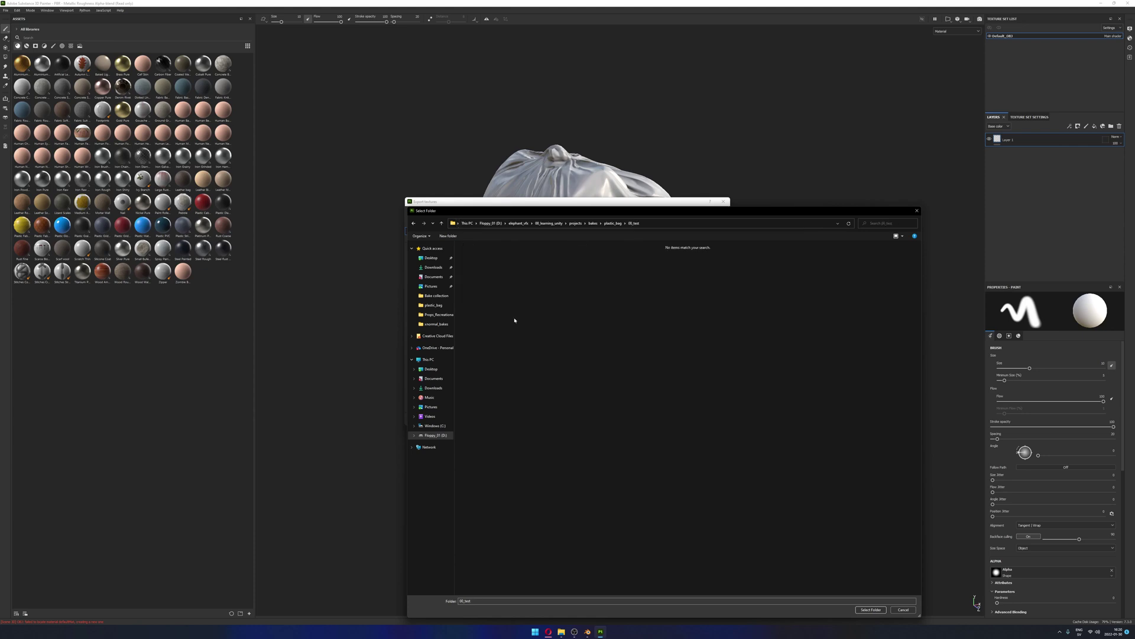
Create a folder named sp inside 00_test and set it as the export's output directory
right_click(544, 363)
mouse_move(570, 432)
left_click(678, 435)
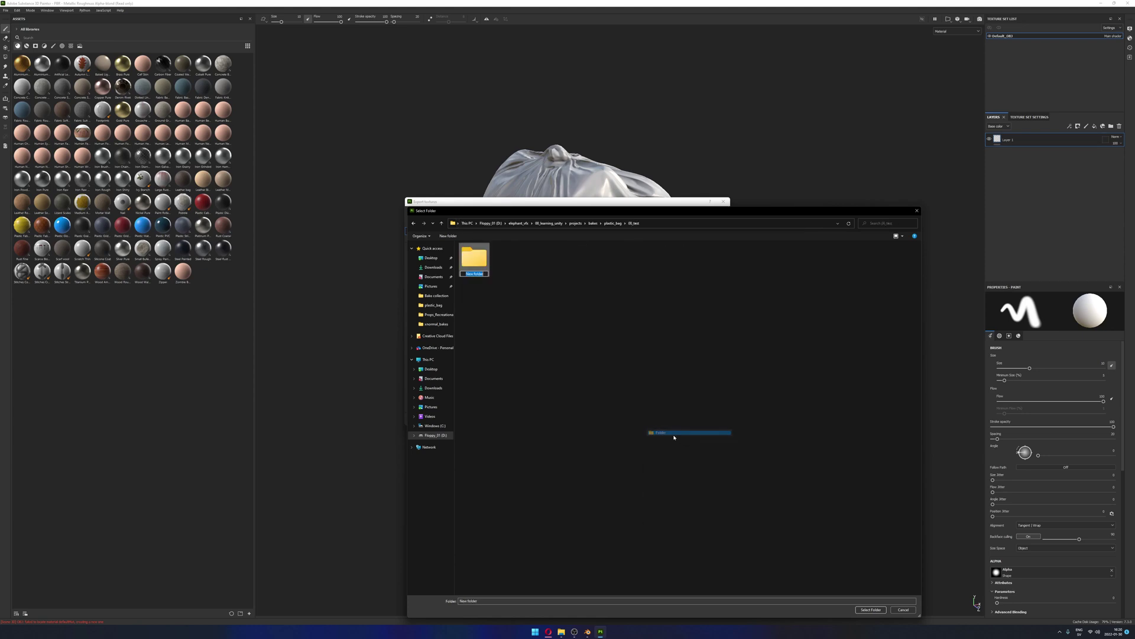
type("sp")
key("Return")
key("Return")
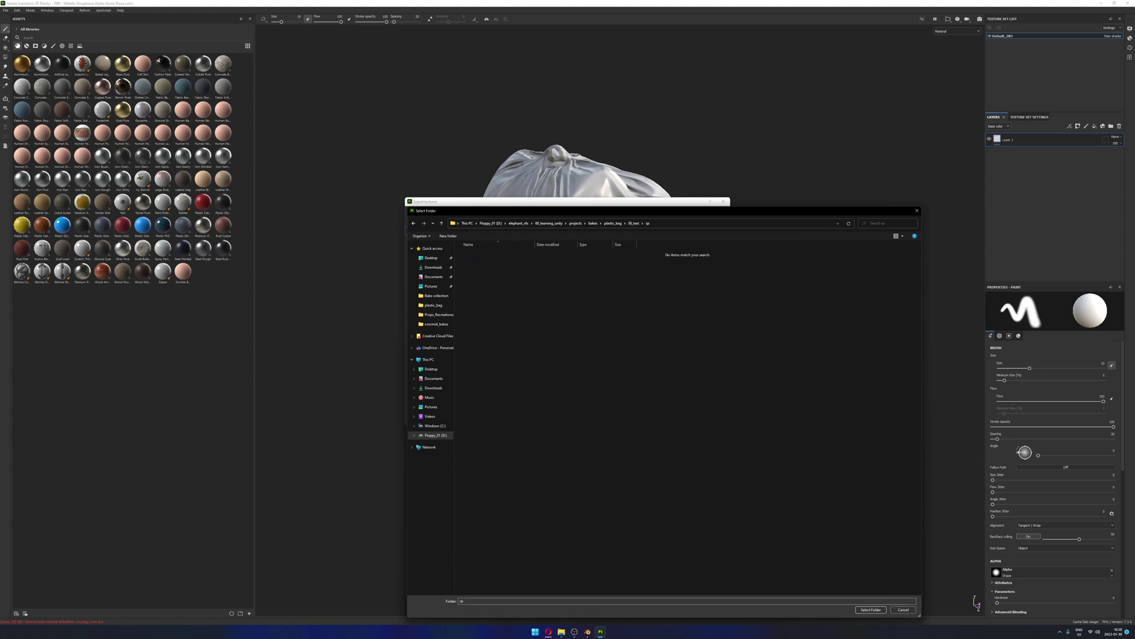
left_click(871, 609)
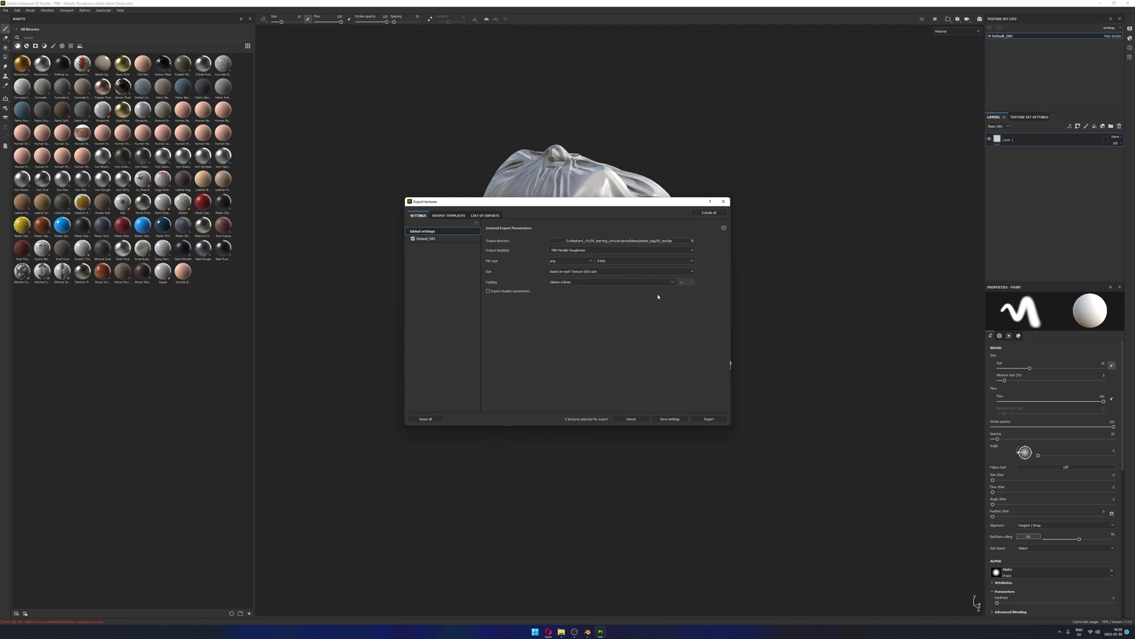
Set the output template of the texture export to Mesh Maps
left_click(586, 251)
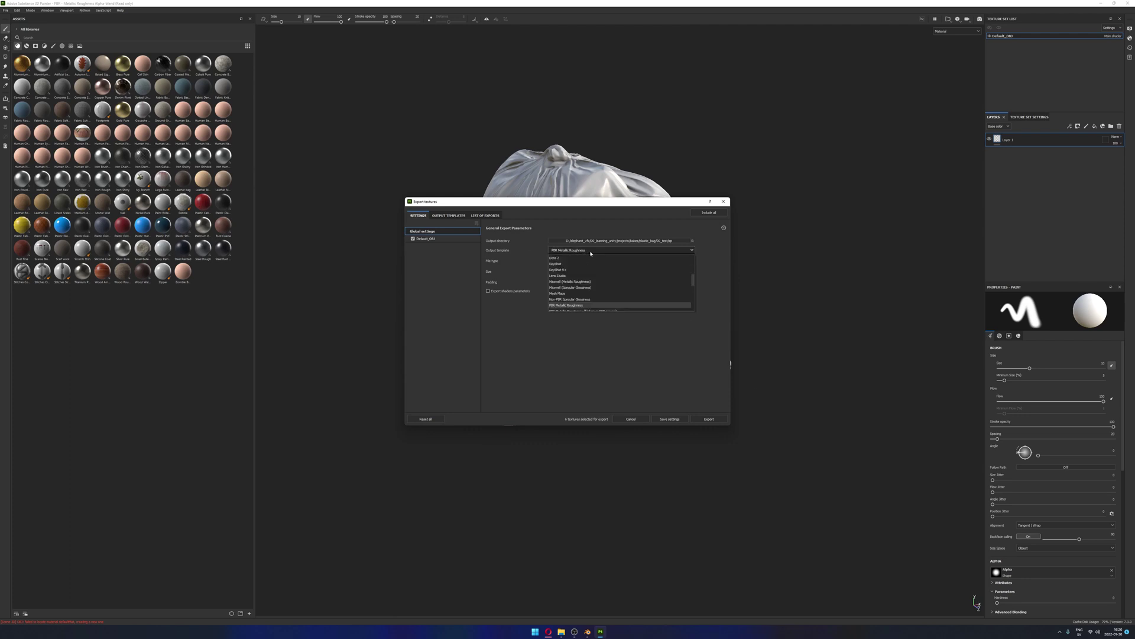
left_click_drag(693, 282, 692, 255)
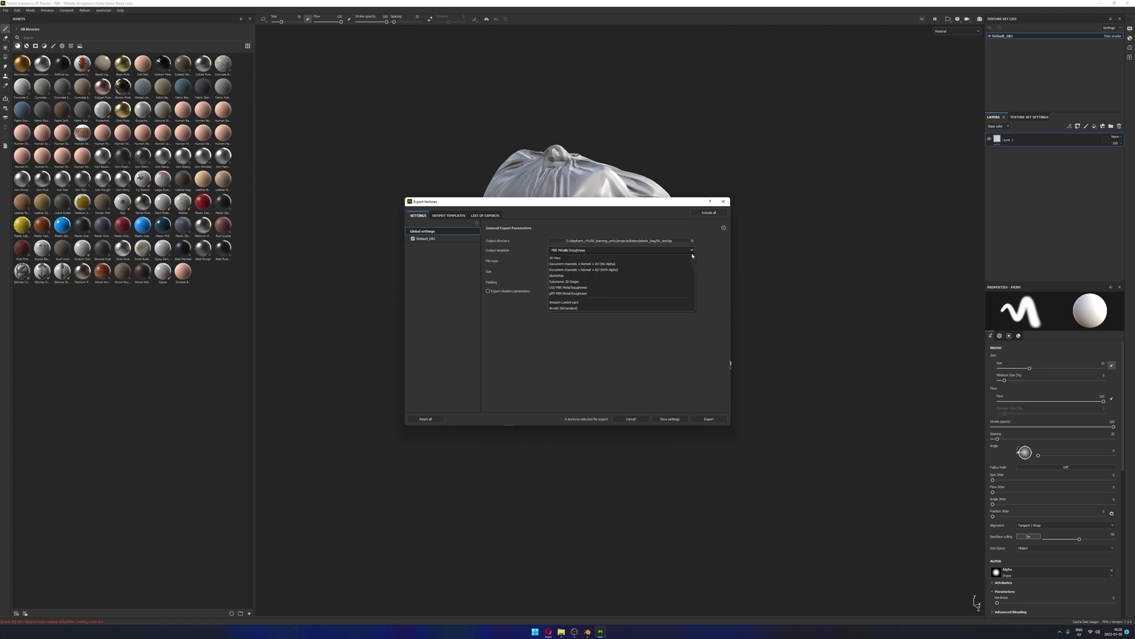
scroll(586, 282, "down", 5)
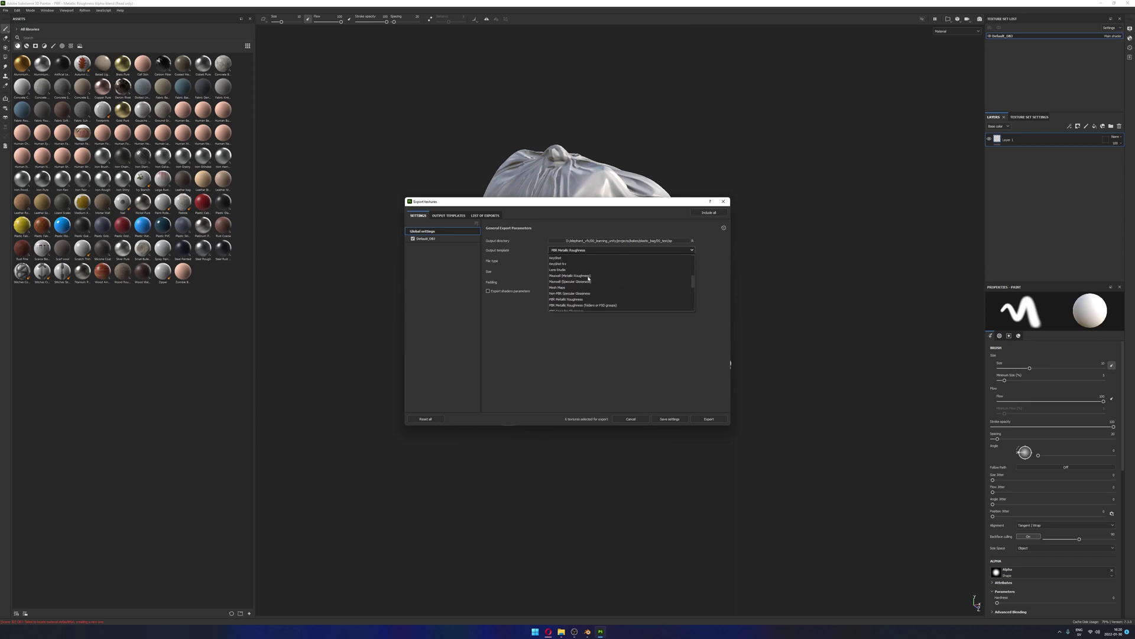
scroll(590, 278, "up", 4)
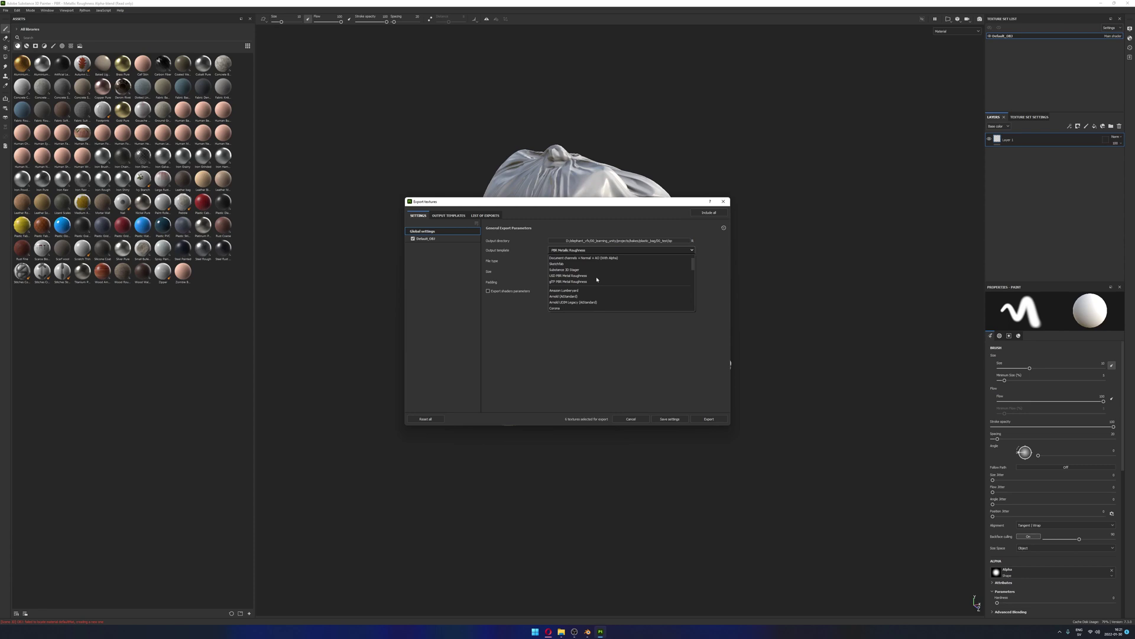
scroll(596, 279, "down", 2)
scroll(597, 279, "down", 3)
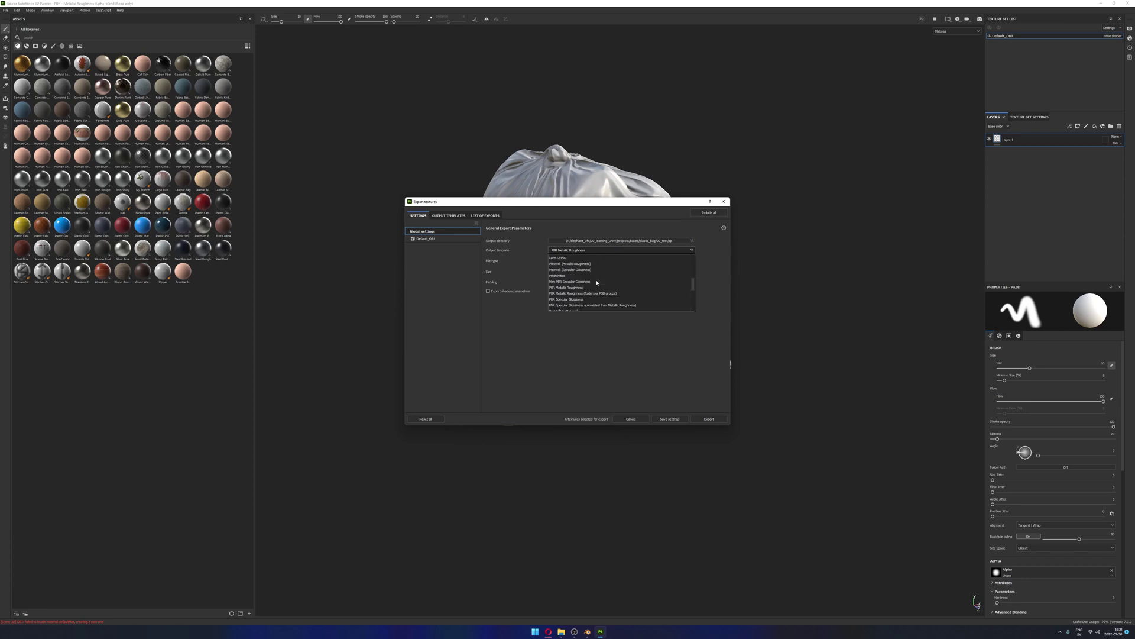
left_click(568, 276)
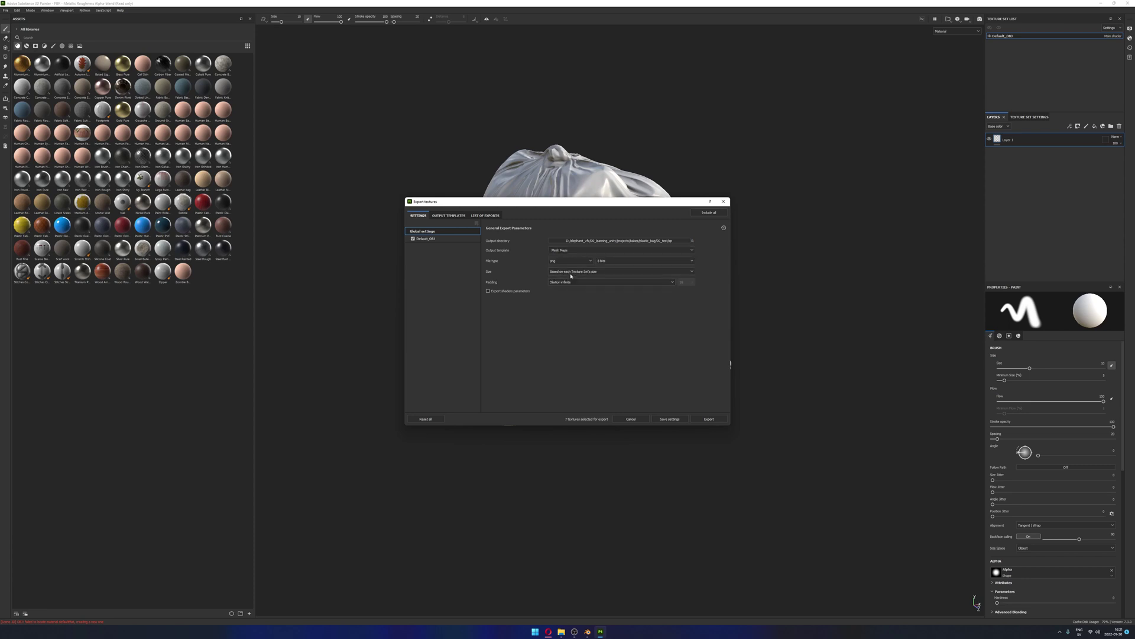
Export the mesh maps as 16-bit PNG files, keeping the size based on each texture set's size
left_click(601, 261)
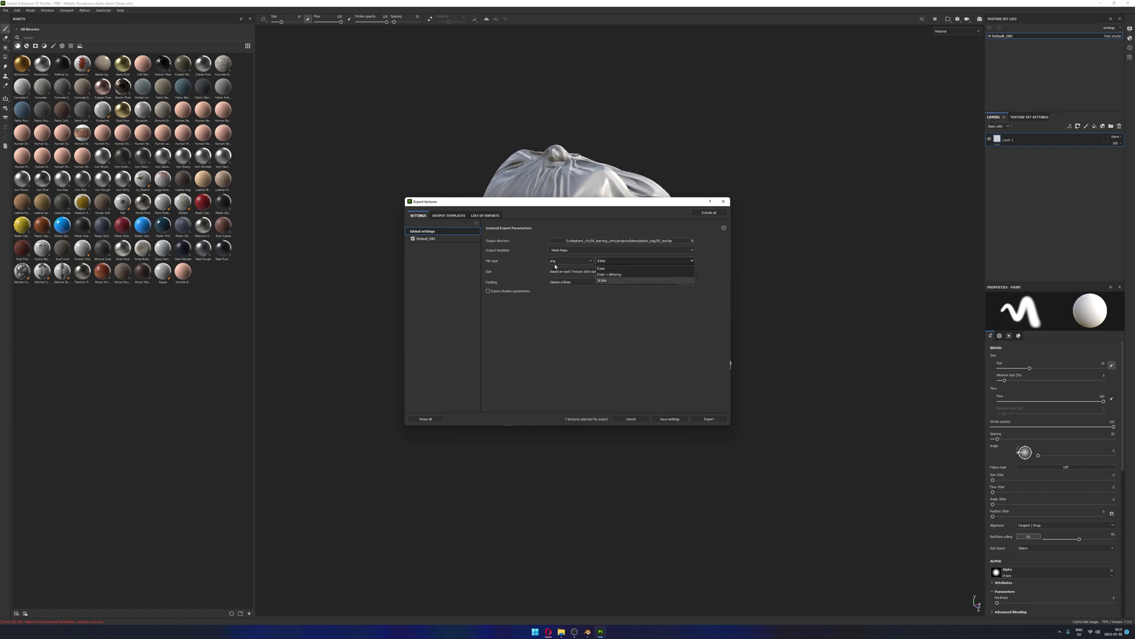
left_click(601, 280)
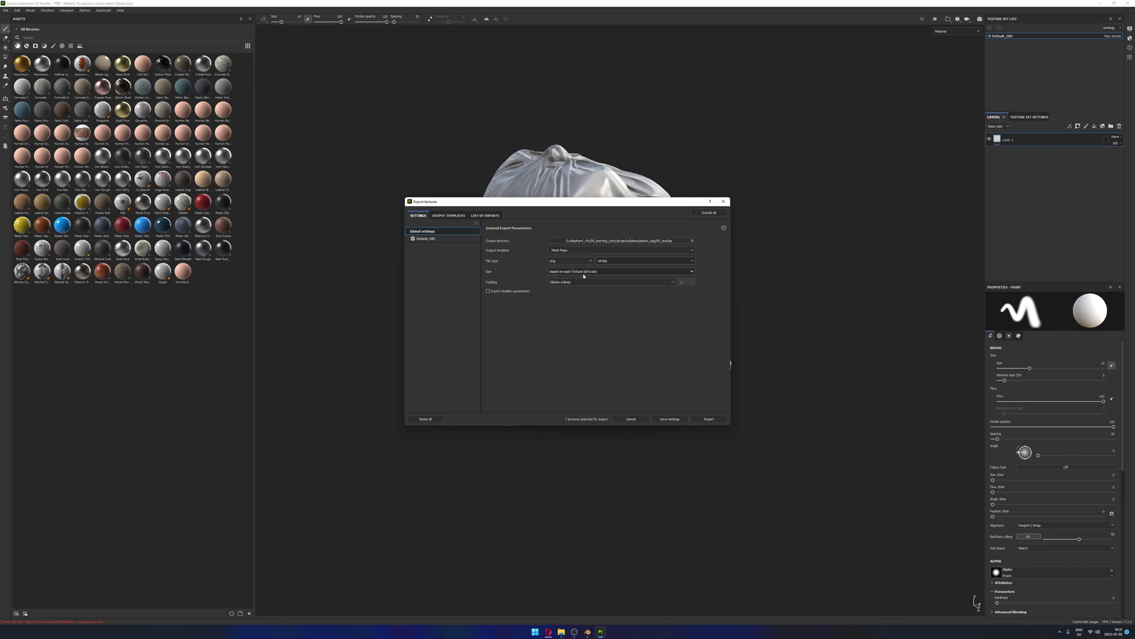
left_click(603, 272)
left_click(597, 274)
left_click(707, 419)
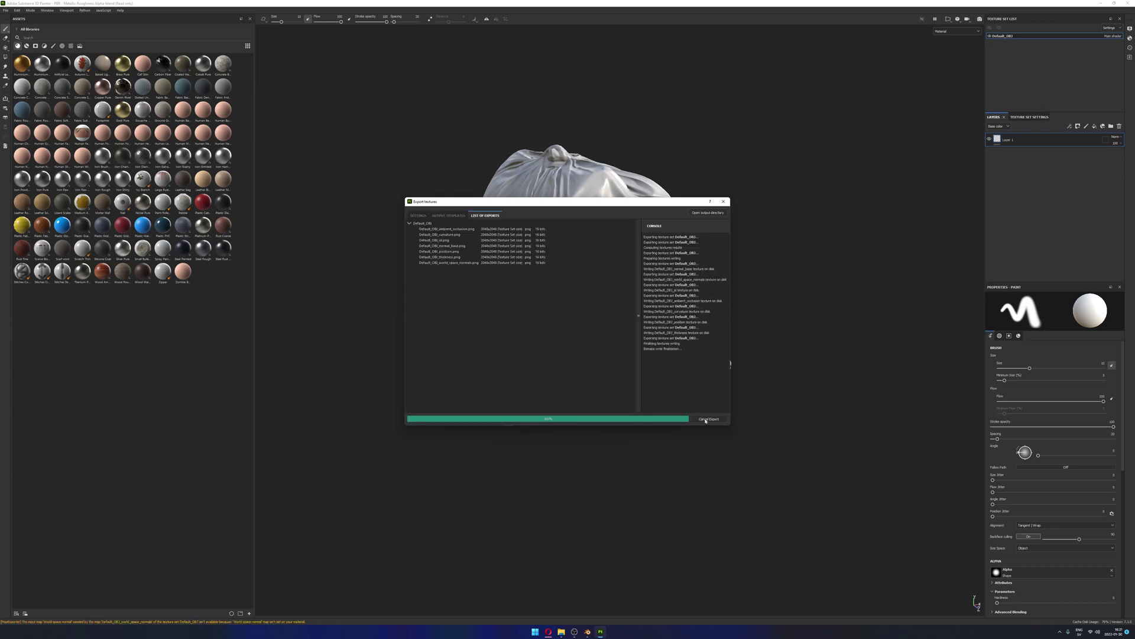
Close the export window and view the exported normal map from 00_test\sp in File Explorer, then return to Substance 3D Painter and orbit the bag
left_click(723, 202)
left_click(561, 632)
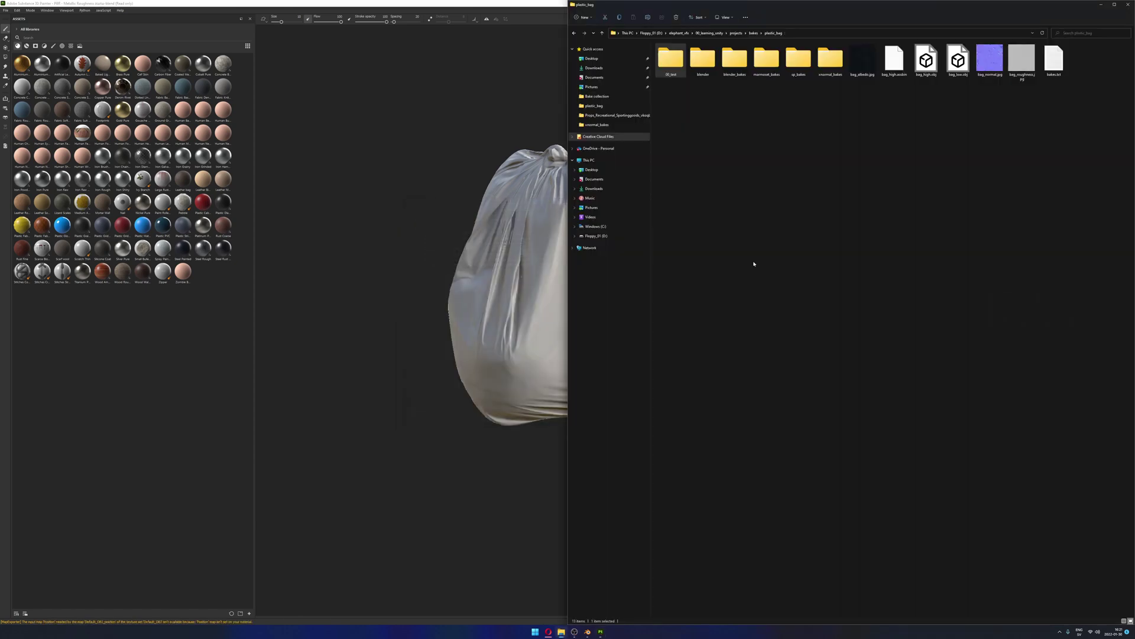
double_click(670, 59)
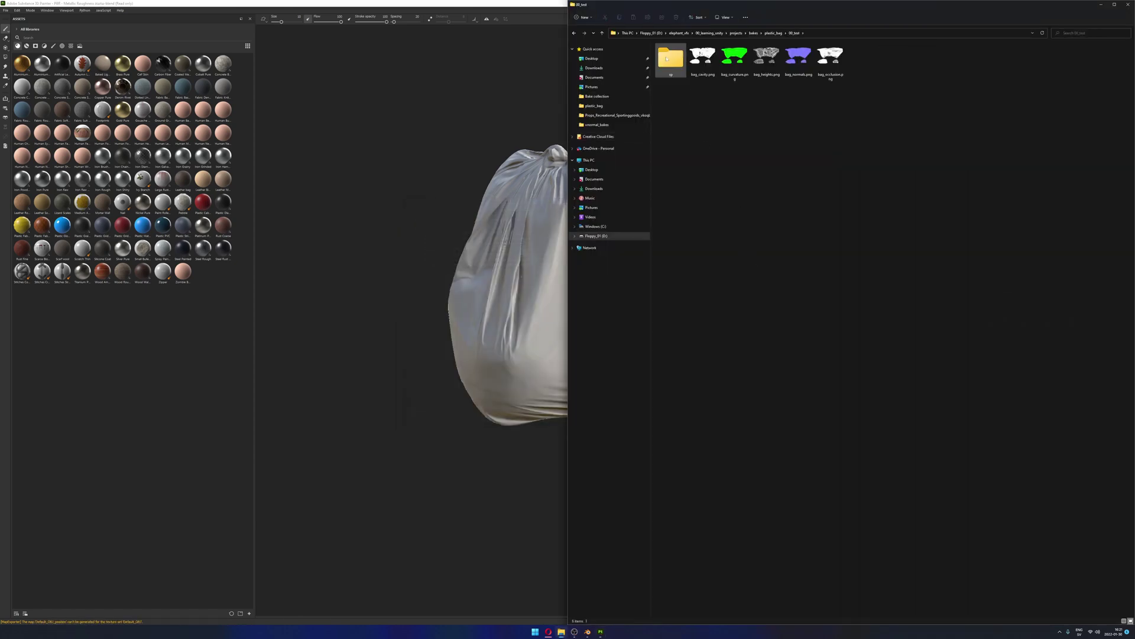
double_click(671, 59)
double_click(735, 59)
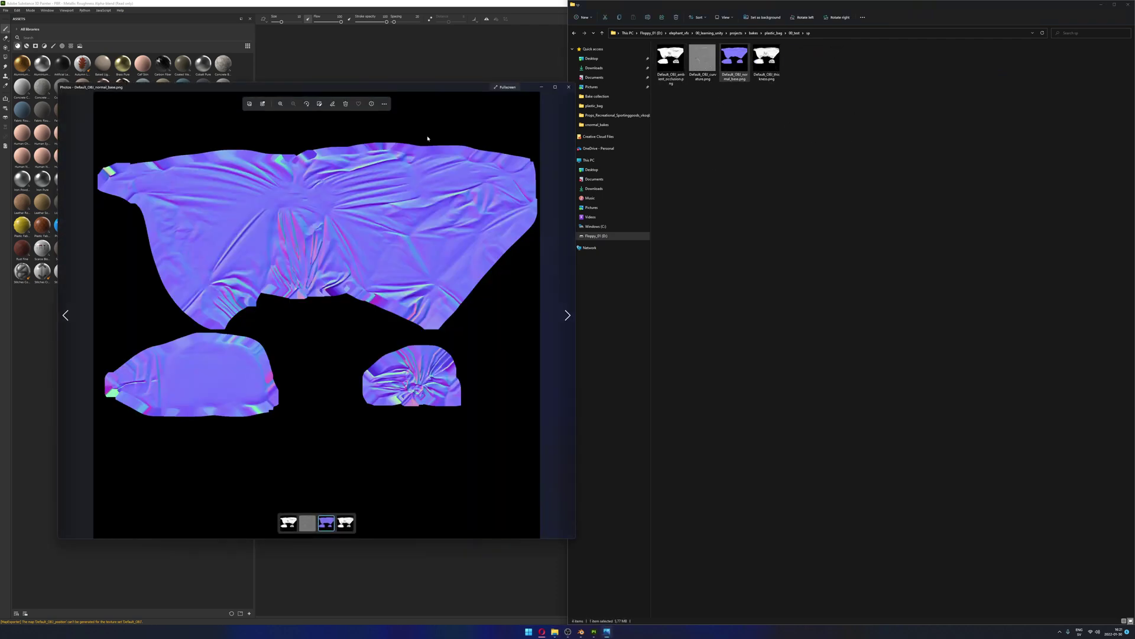
left_click(568, 87)
left_click(851, 58)
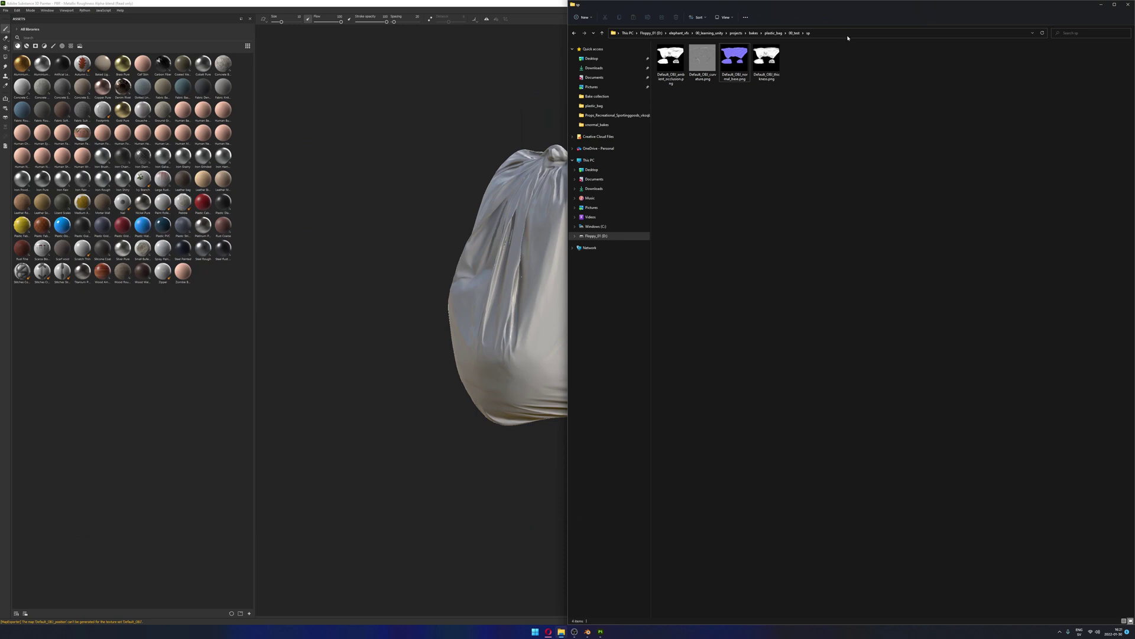
left_click(848, 36)
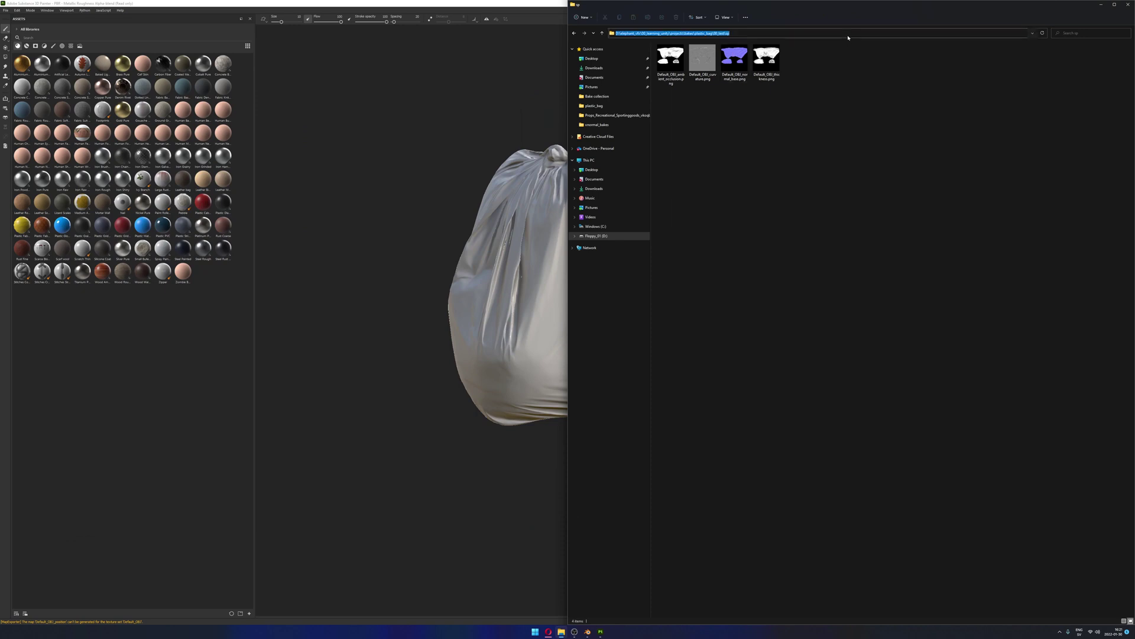
left_click(363, 337)
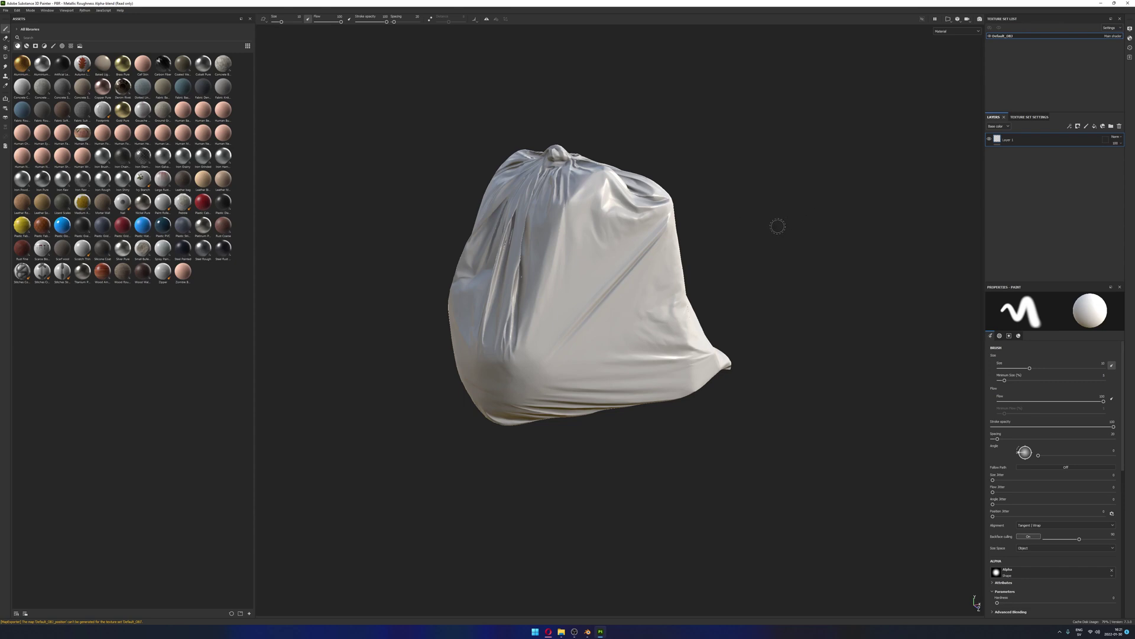
mouse_move(777, 226)
left_mouse_down("alt")
mouse_move(836, 215)
mouse_move(810, 218)
mouse_move(847, 238)
mouse_move(791, 246)
mouse_move(550, 220)
mouse_move(684, 221)
mouse_move(680, 266)
left_mouse_up("alt")
Switch to Blender and duplicate the bag_normals.png image texture node, placing the copy below the original
left_click(588, 631)
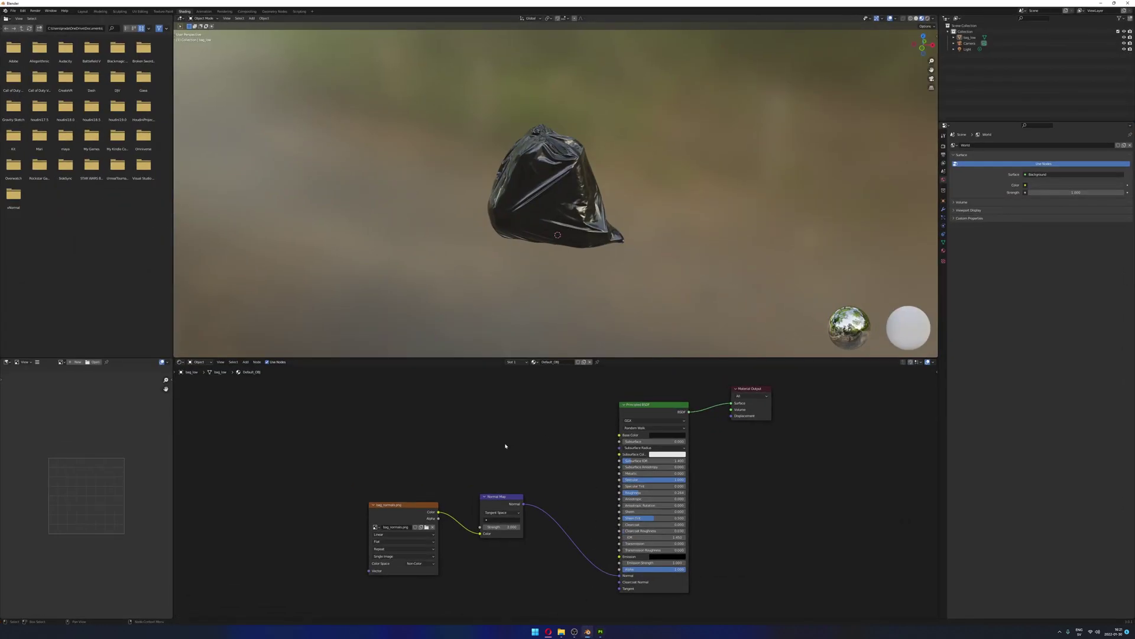
middle_click_drag(505, 446, 532, 398)
left_click_drag(438, 441, 364, 387)
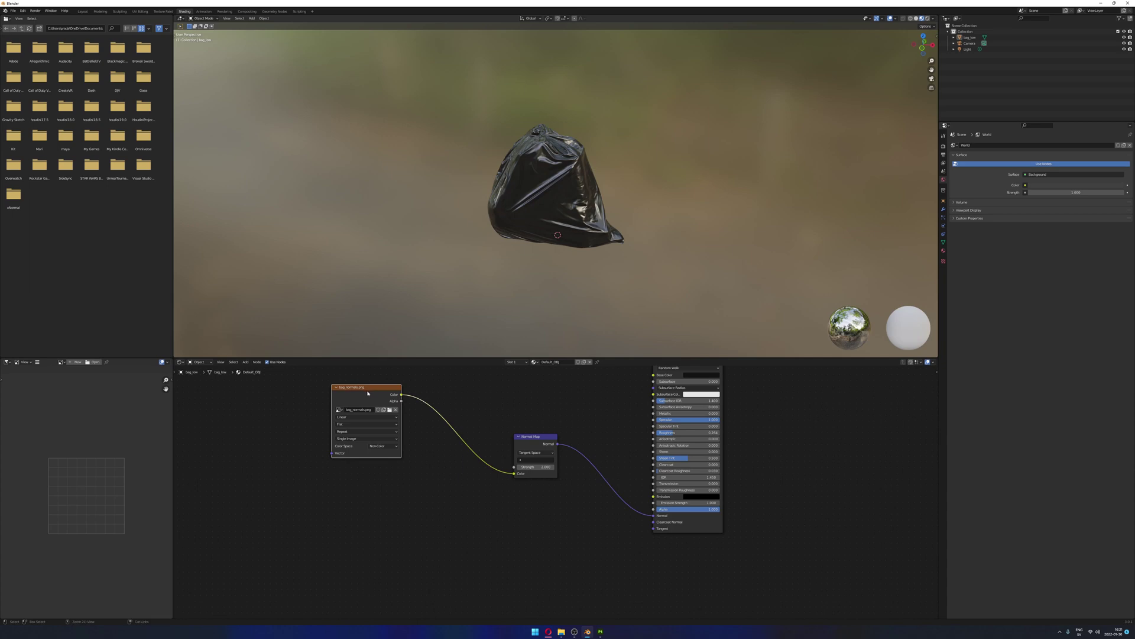
key("shift+d")
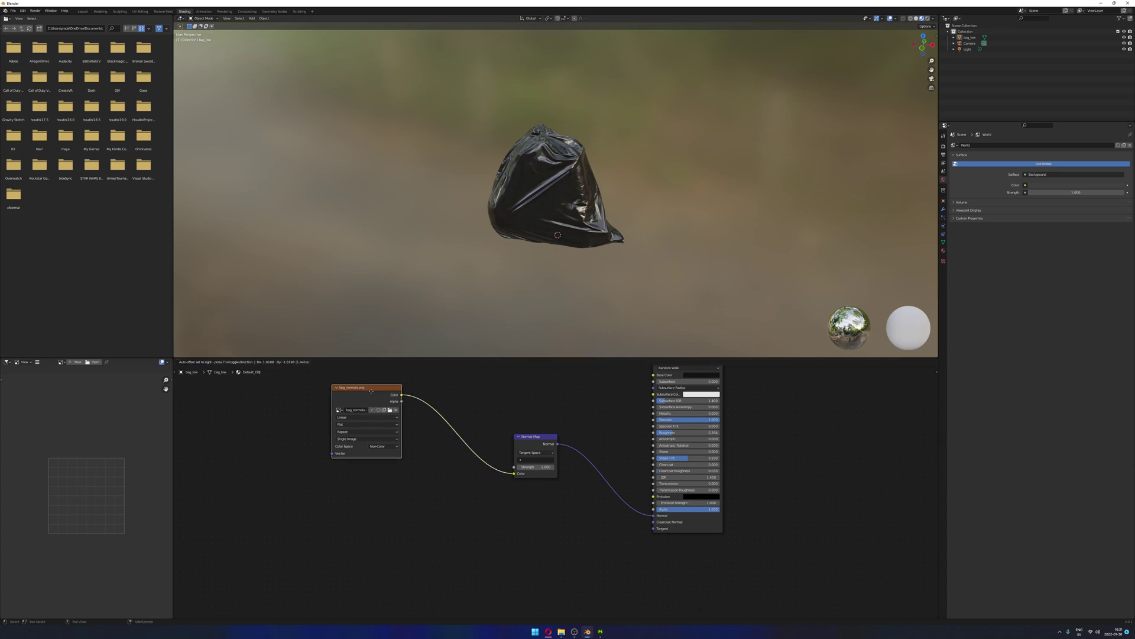
left_click(370, 502)
left_click_drag(371, 505, 372, 496)
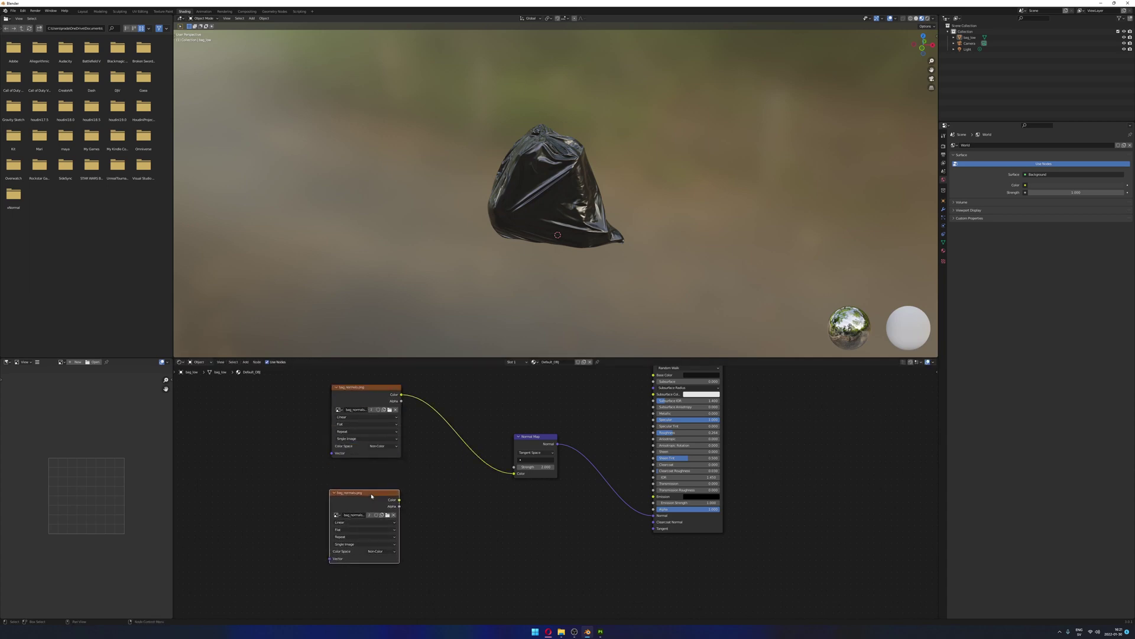
Load Default_OBJ_normal_base.png from the sp folder into the duplicated texture node and connect its Color to the Principled BSDF's Normal input
left_click(387, 515)
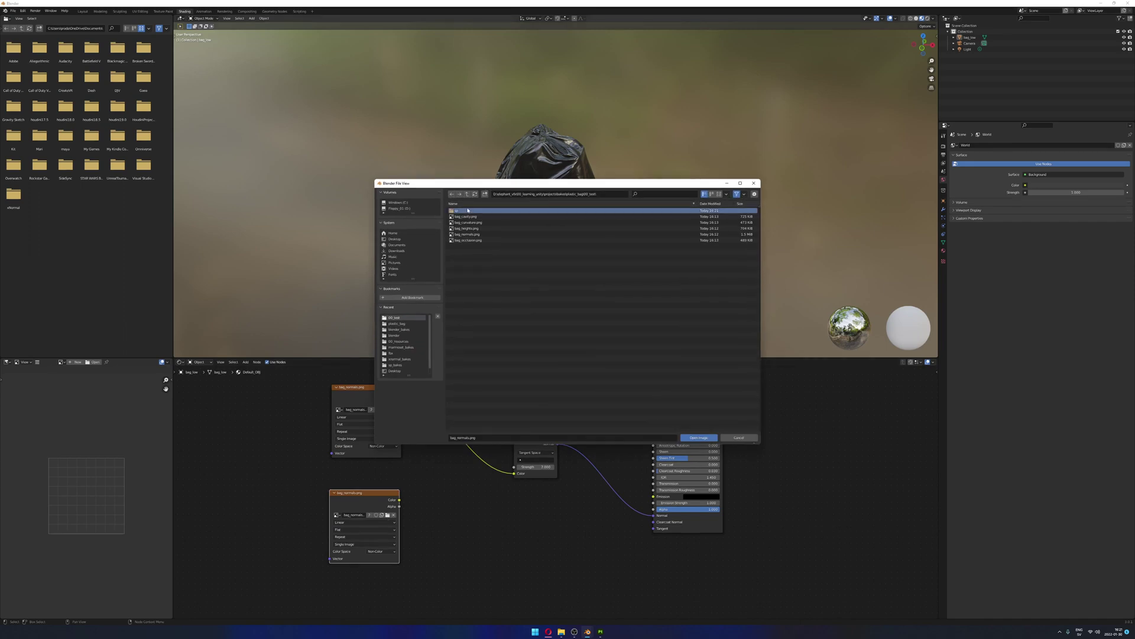
left_click(481, 222)
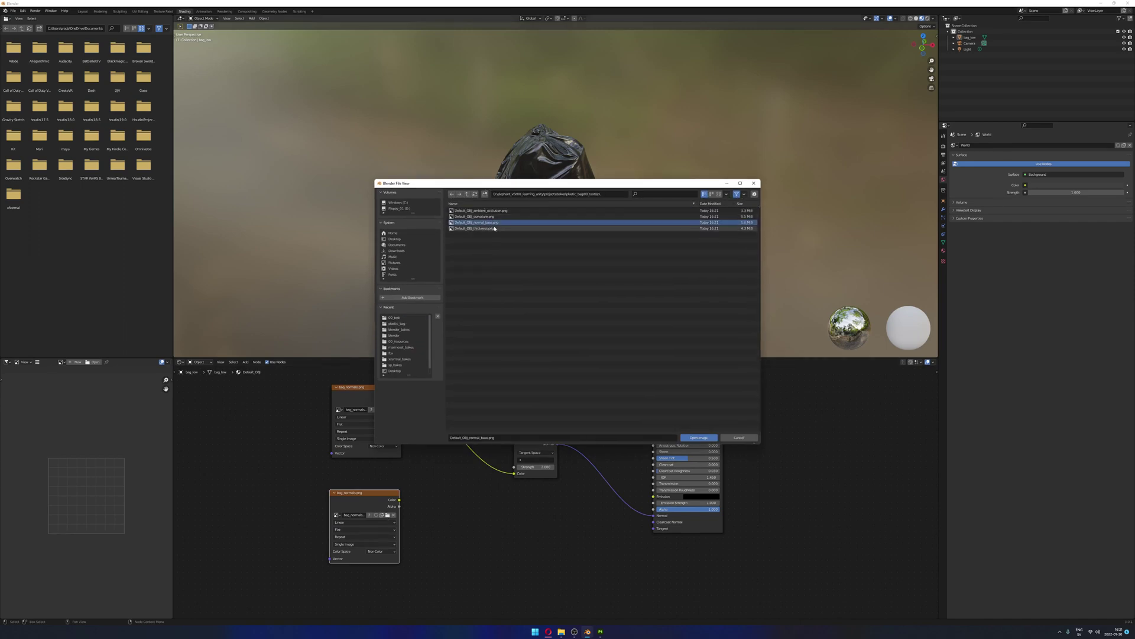
left_click(703, 439)
left_click_drag(400, 501, 653, 515)
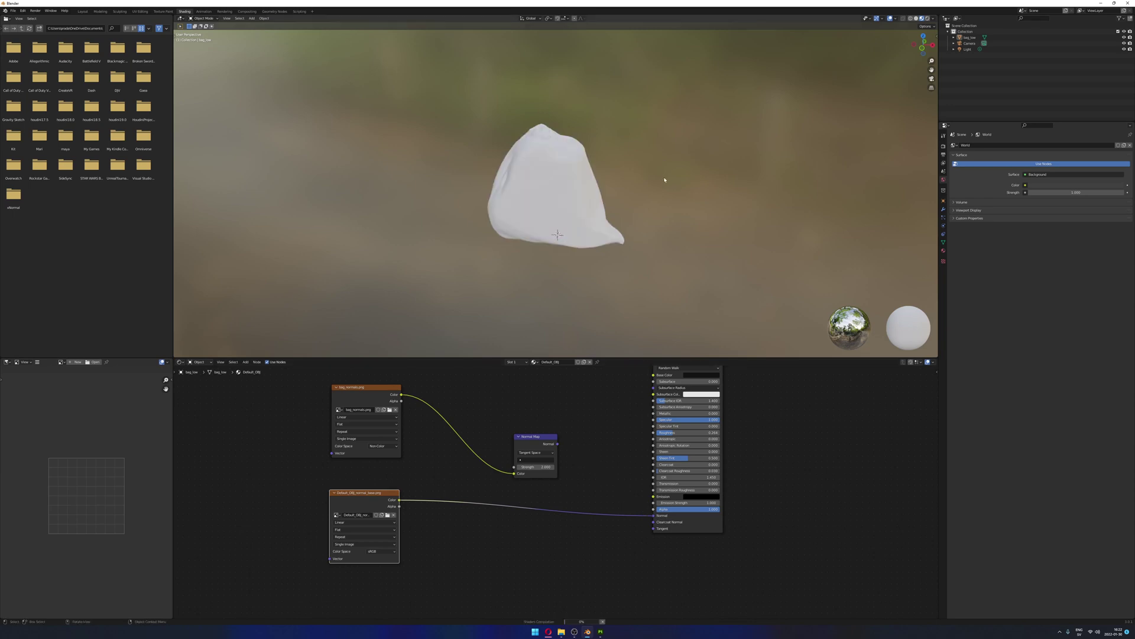
middle_click_drag(662, 170, 657, 177, "shift")
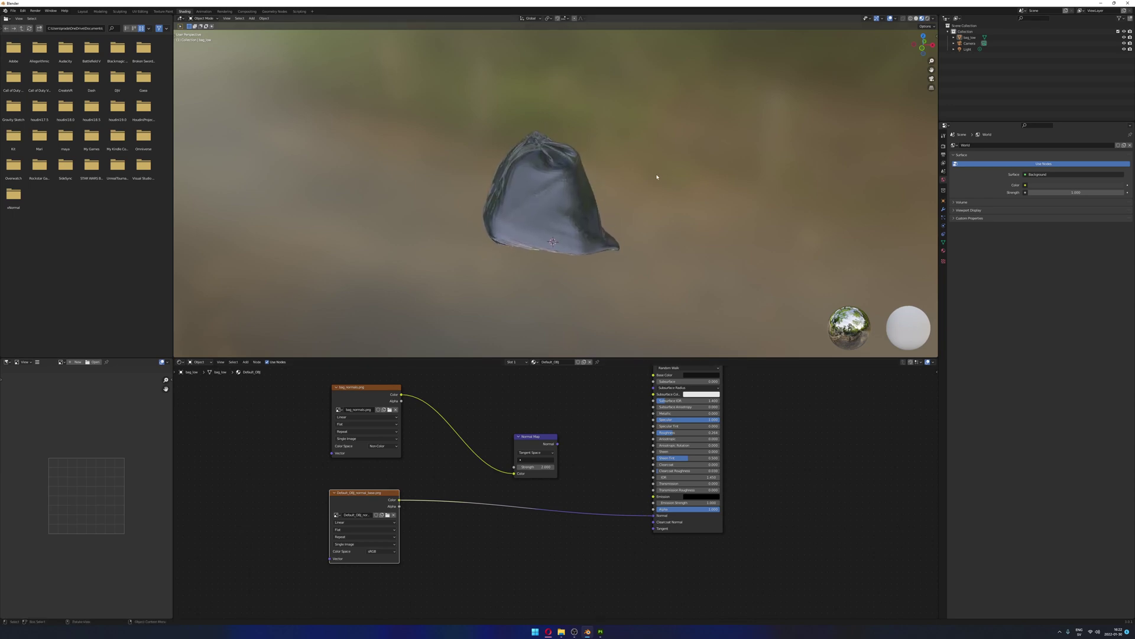
Set the Default_OBJ_normal_base.png texture's color space to Non-Color and inspect the bag's shading from several sides
left_click(379, 553)
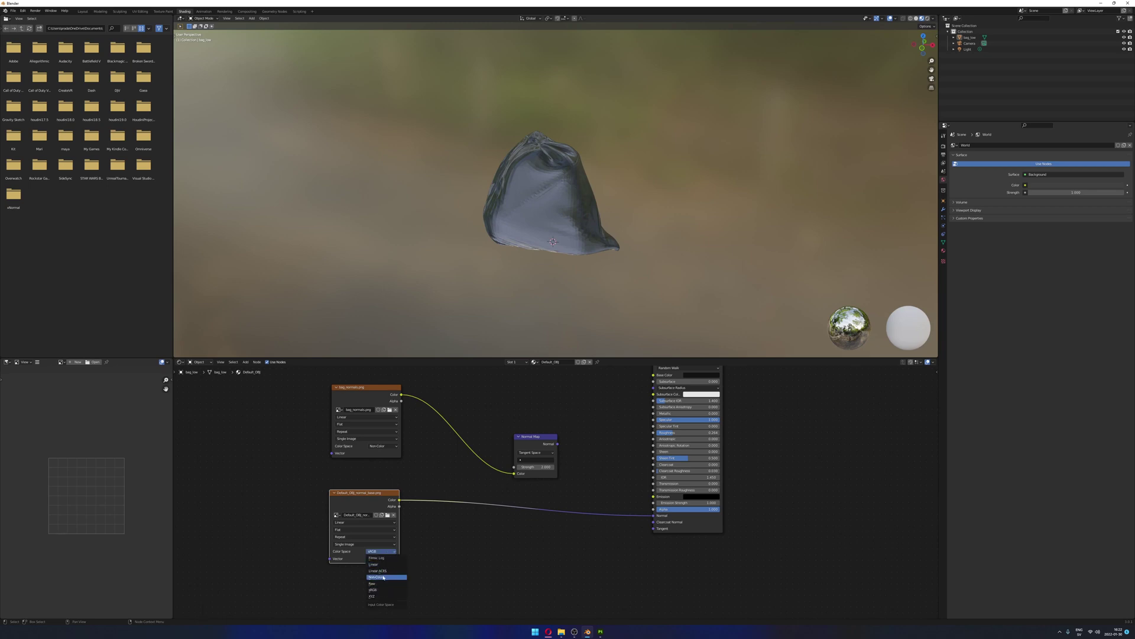
left_click(383, 577)
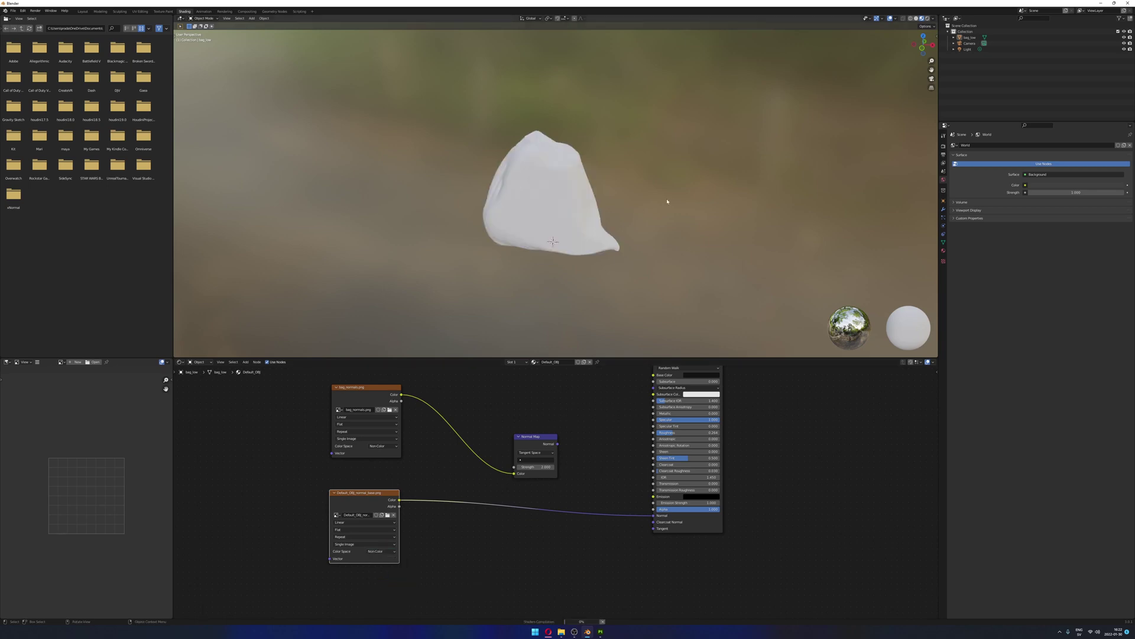
middle_click_drag(694, 175, 666, 174)
scroll(667, 167, "up", 4)
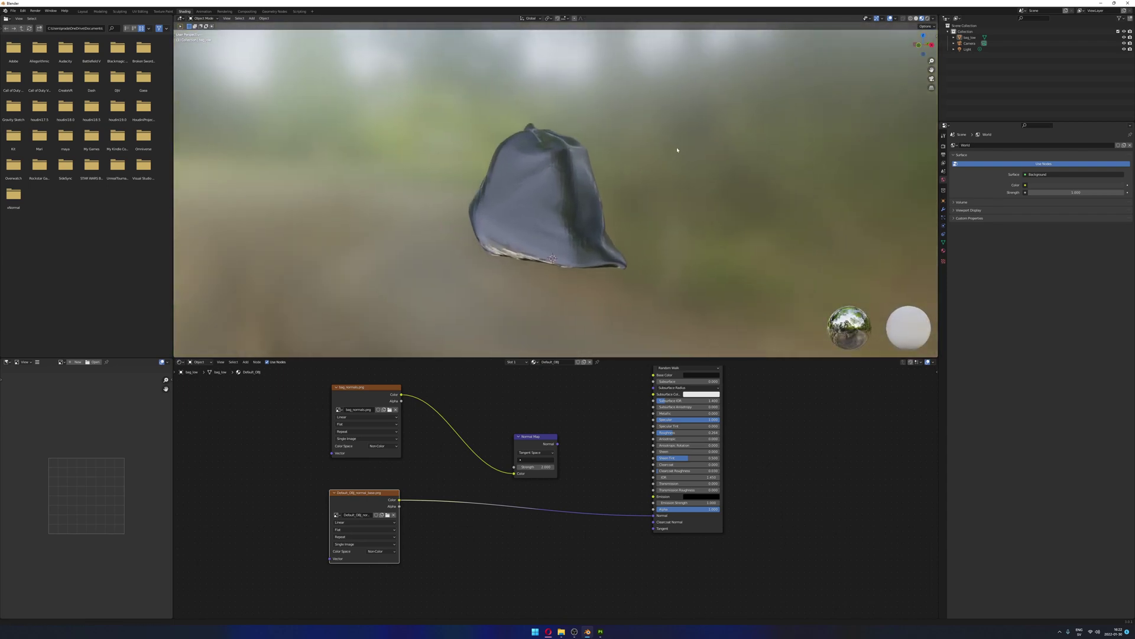
middle_click_drag(654, 157, 683, 173)
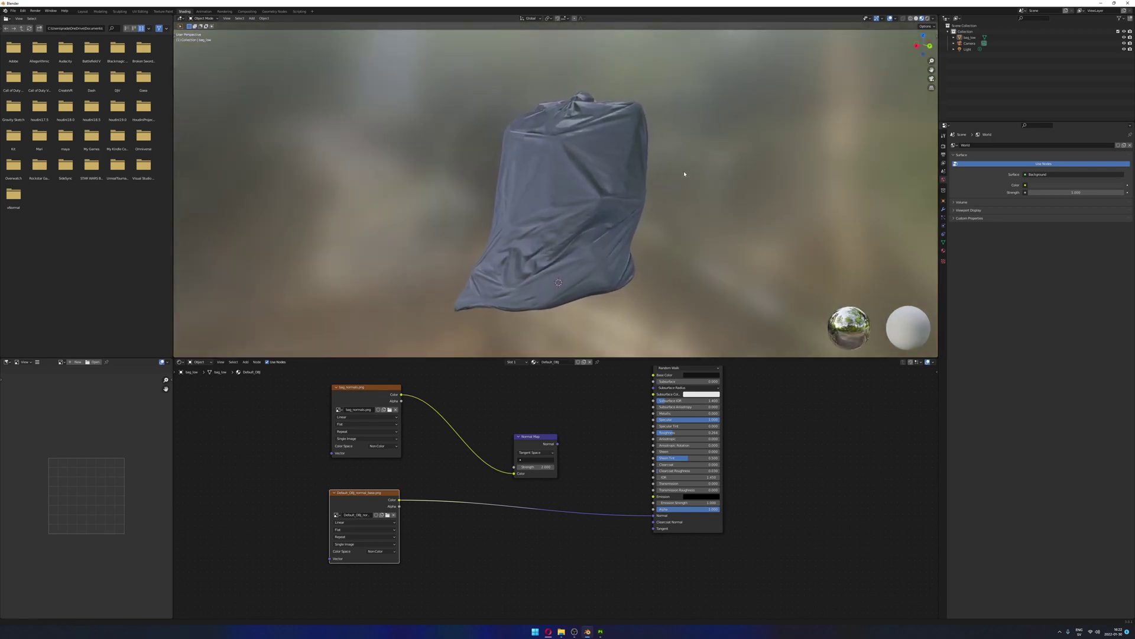
middle_click_drag(685, 173, 699, 174)
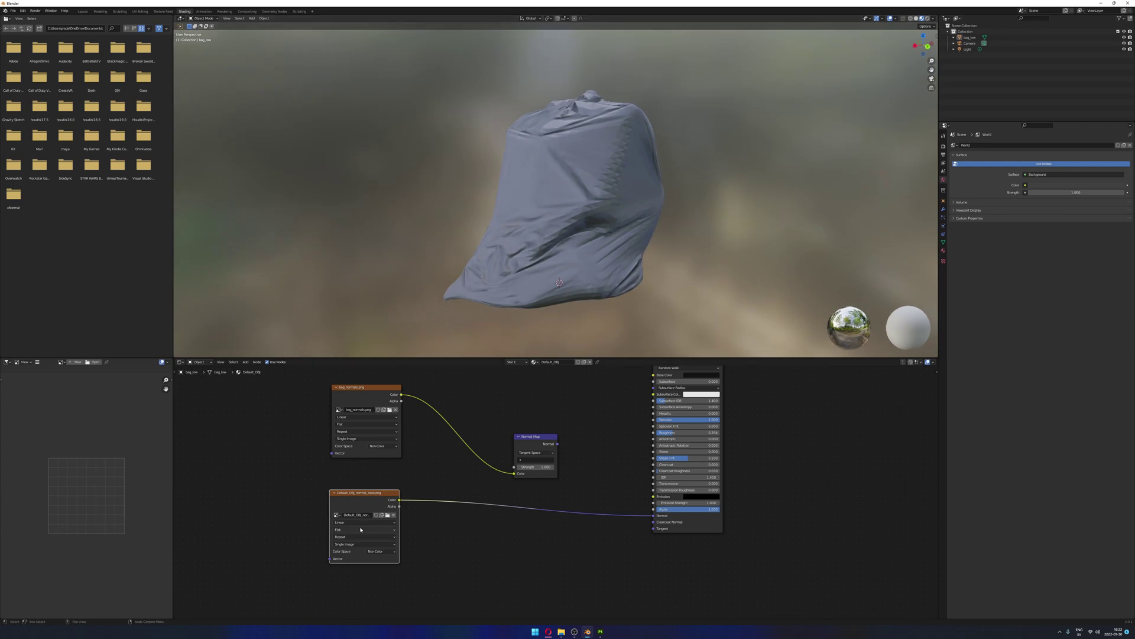
Open Default_OBJ_normal_base.png again in the lower image texture node
left_click(387, 515)
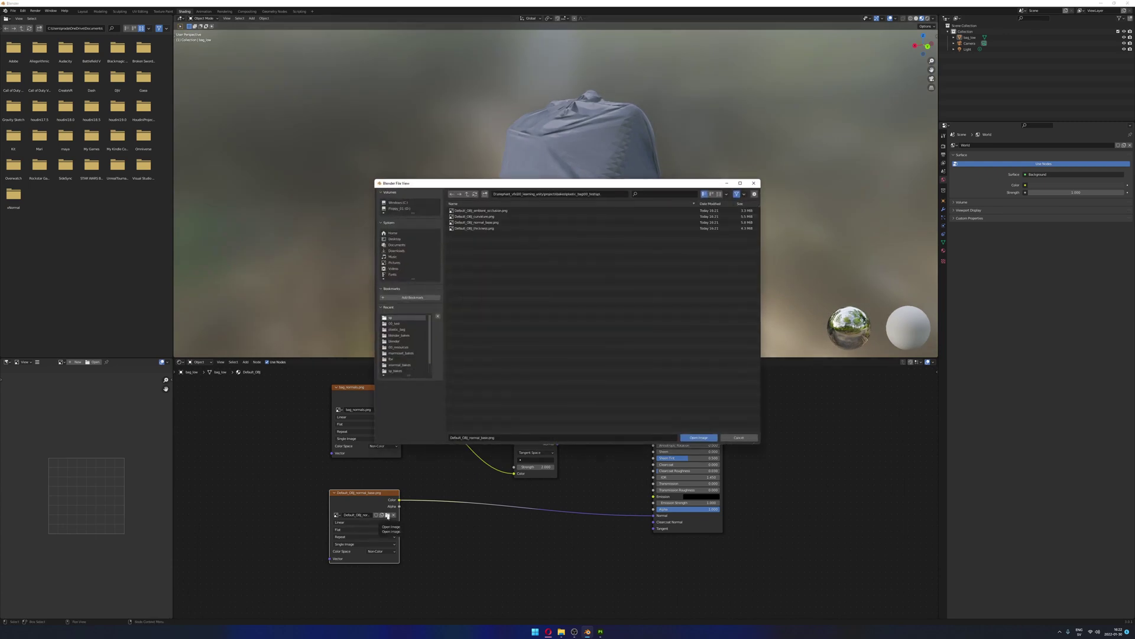
left_click(490, 223)
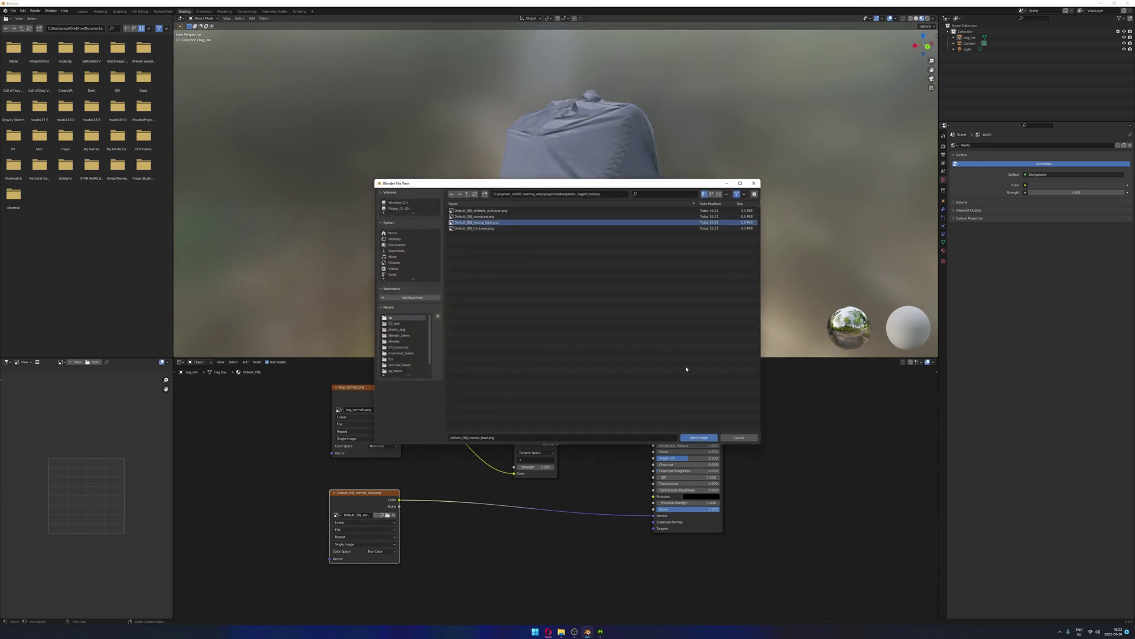
left_click(698, 438)
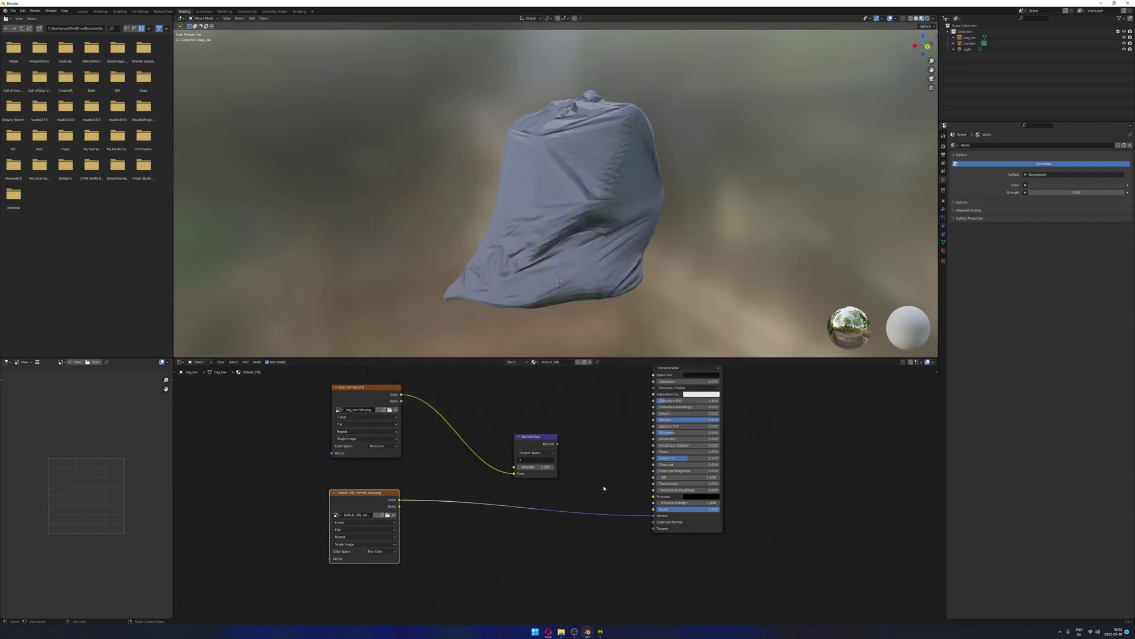
Route the Default_OBJ_normal_base.png Color through the Normal Map node into the Principled BSDF's Normal input, and inspect the bag
mouse_move(454, 554)
middle_mouse_down()
mouse_move(461, 534)
mouse_move(457, 548)
middle_mouse_up()
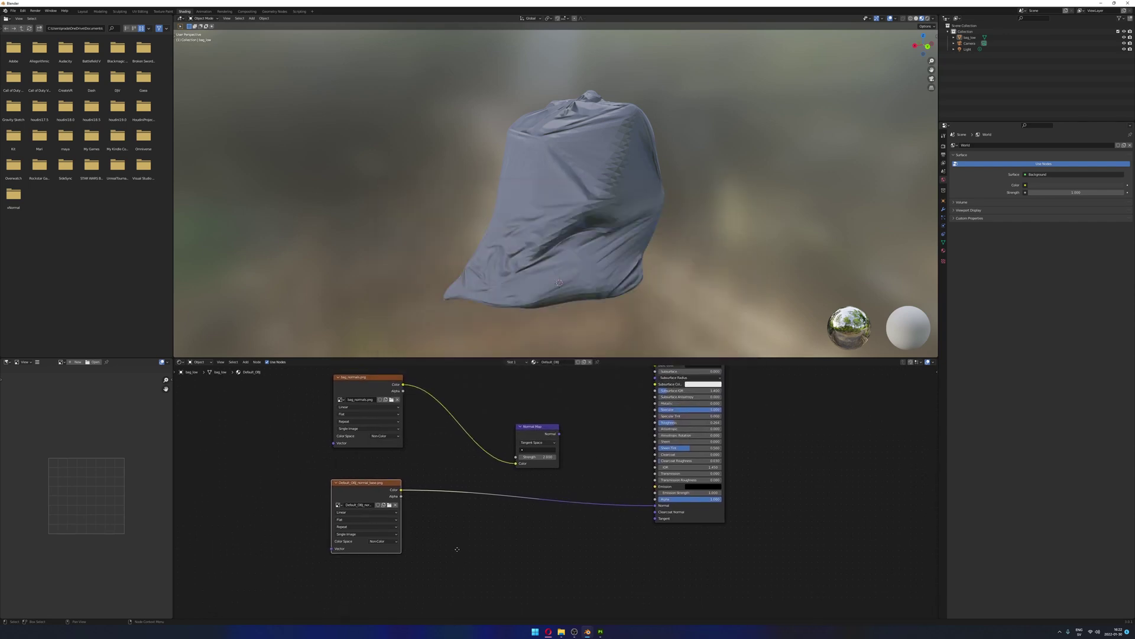
left_click_drag(534, 434, 542, 418)
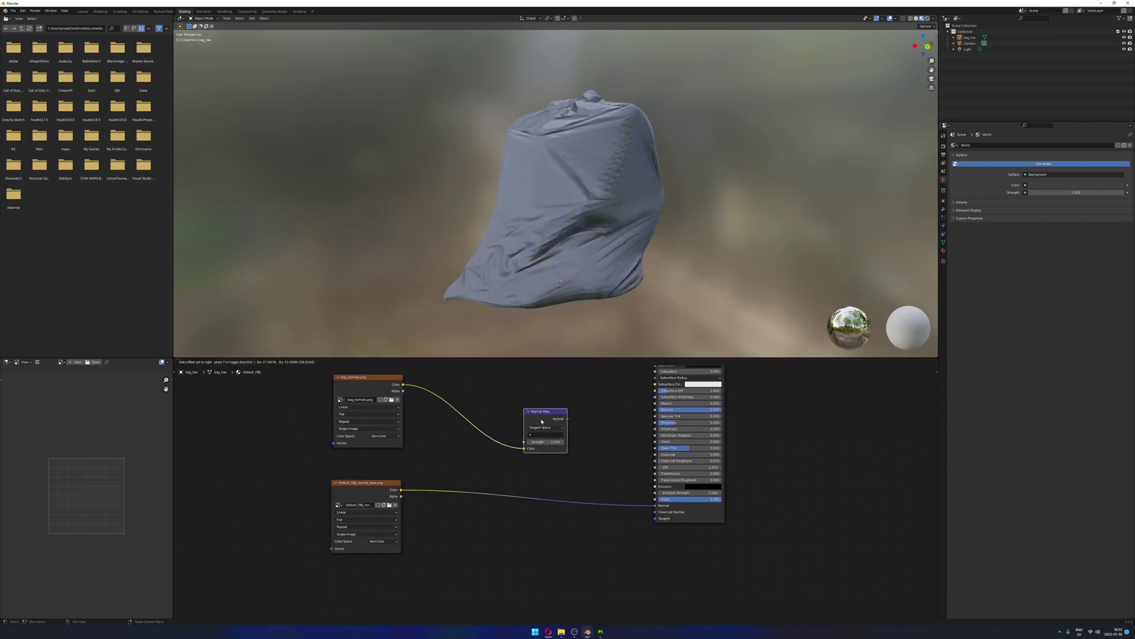
left_click_drag(402, 489, 656, 505)
middle_click_drag(806, 223, 666, 236)
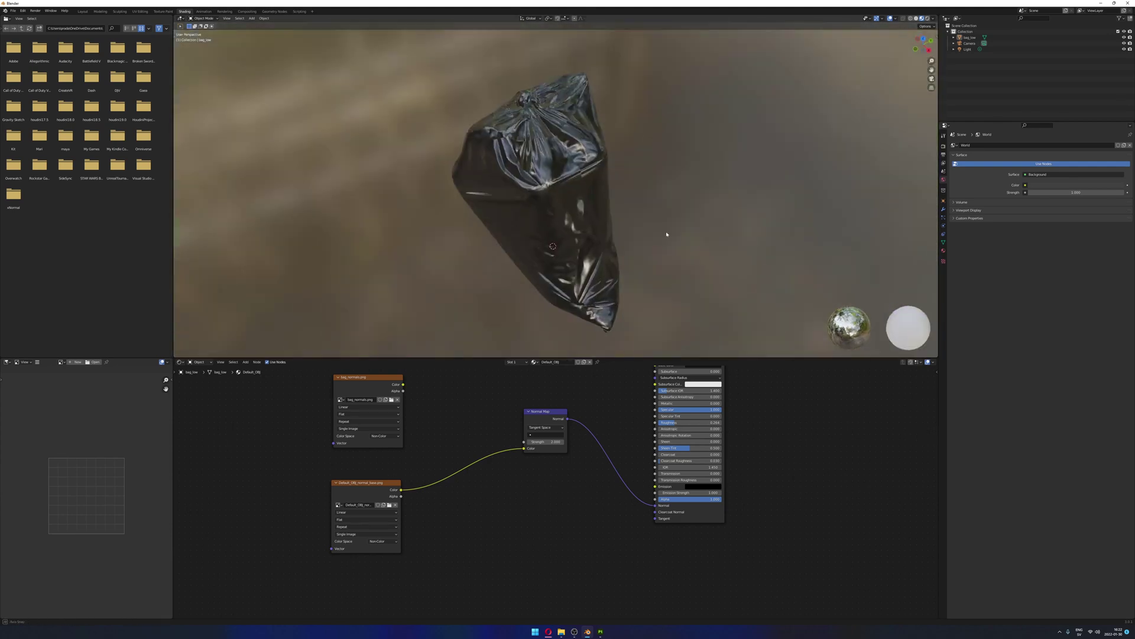
scroll(662, 151, "up", 6)
middle_click_drag(689, 159, 657, 206, "ctrl")
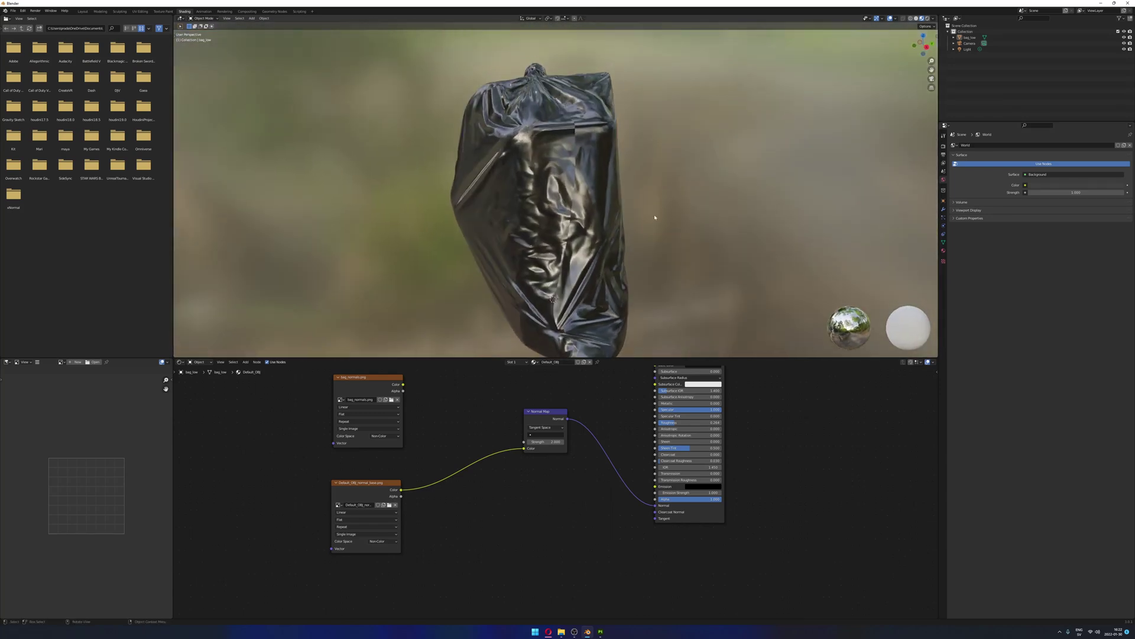
Switch to Substance 3D Painter, inspect the bag's shading from several sides, and return to Blender to examine the same area there
left_click(600, 632)
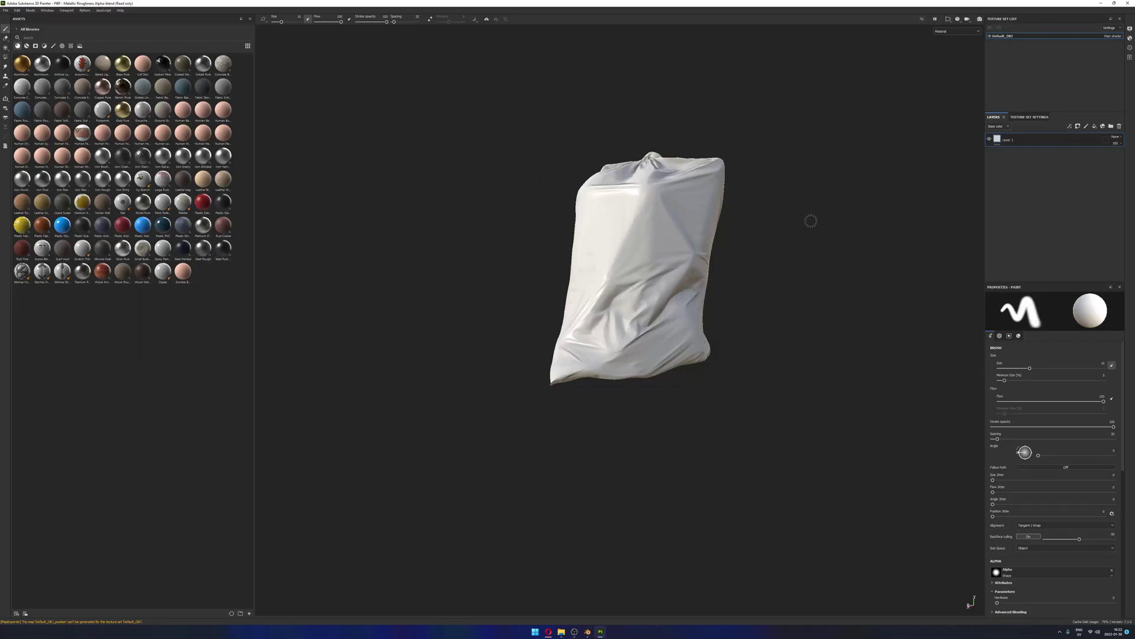
left_click_drag(828, 233, 743, 230, "alt")
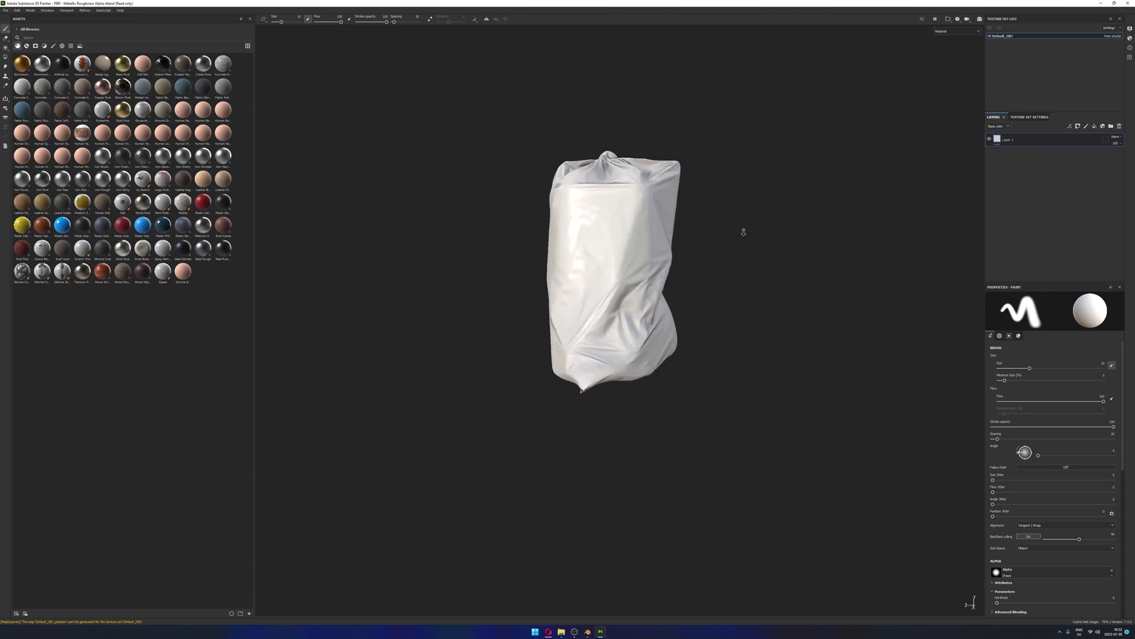
right_click_drag(742, 231, 656, 544, "alt")
right_click_drag(697, 312, 735, 194, "alt")
mouse_move(734, 193)
left_mouse_down("alt")
mouse_move(598, 251)
mouse_move(889, 296)
mouse_move(637, 337)
mouse_move(654, 375)
mouse_move(737, 322)
mouse_move(775, 213)
mouse_move(591, 310)
mouse_move(819, 267)
mouse_move(774, 289)
mouse_move(609, 329)
mouse_move(582, 324)
mouse_move(580, 311)
left_mouse_up("alt")
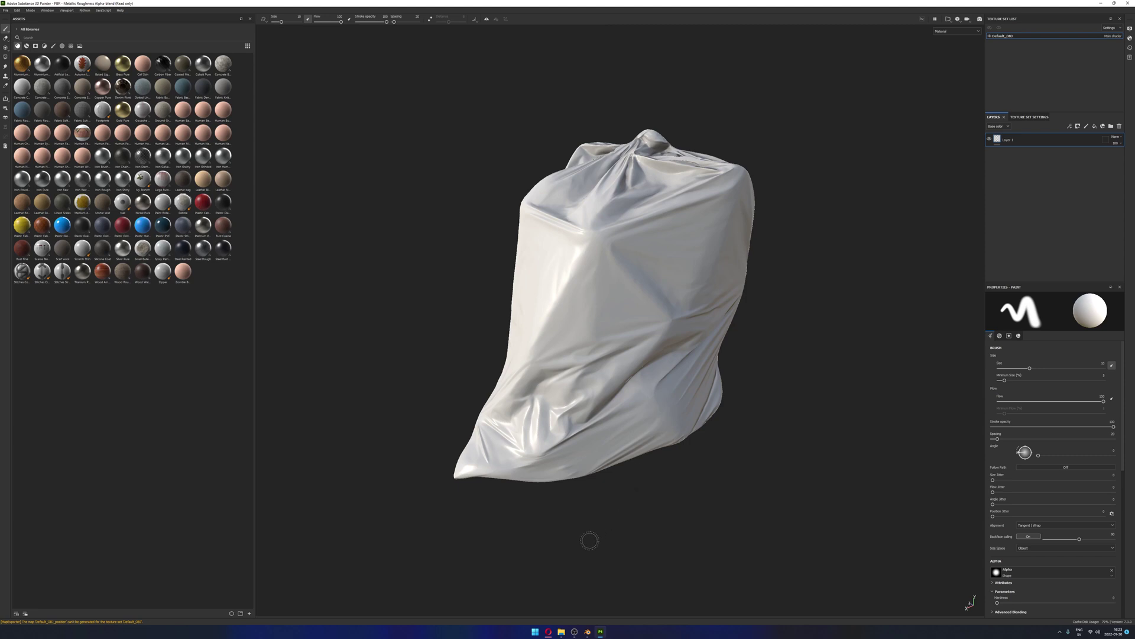
left_click(603, 634)
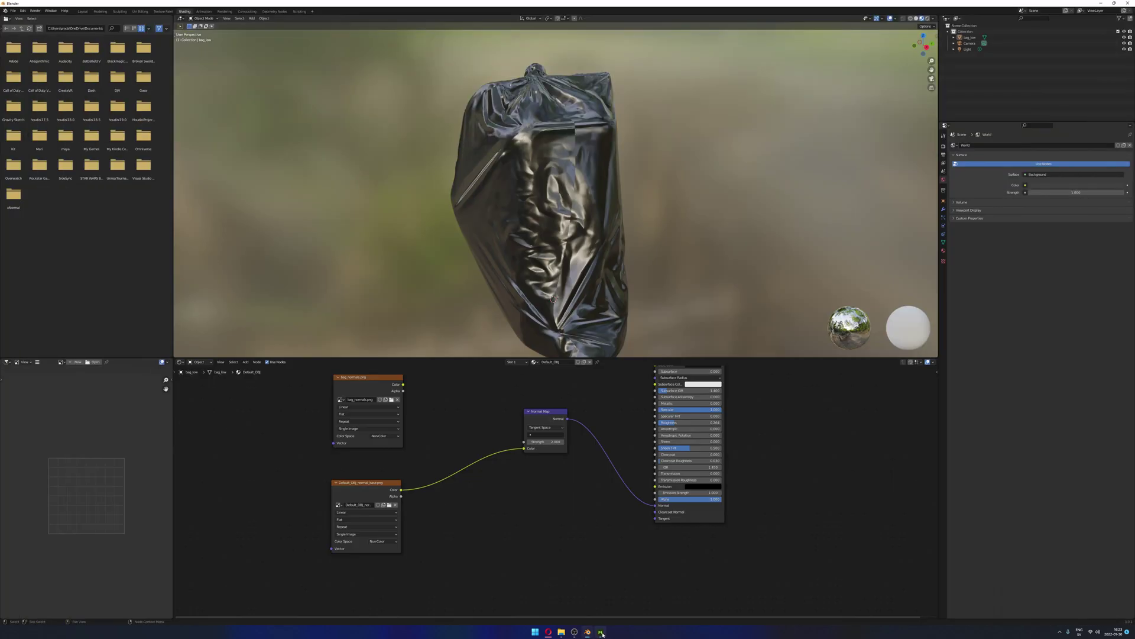
middle_click_drag(646, 238, 673, 237)
mouse_move(679, 192)
middle_mouse_down()
mouse_move(651, 218)
mouse_move(666, 220)
mouse_move(671, 190)
mouse_move(689, 203)
mouse_move(666, 207)
middle_mouse_up()
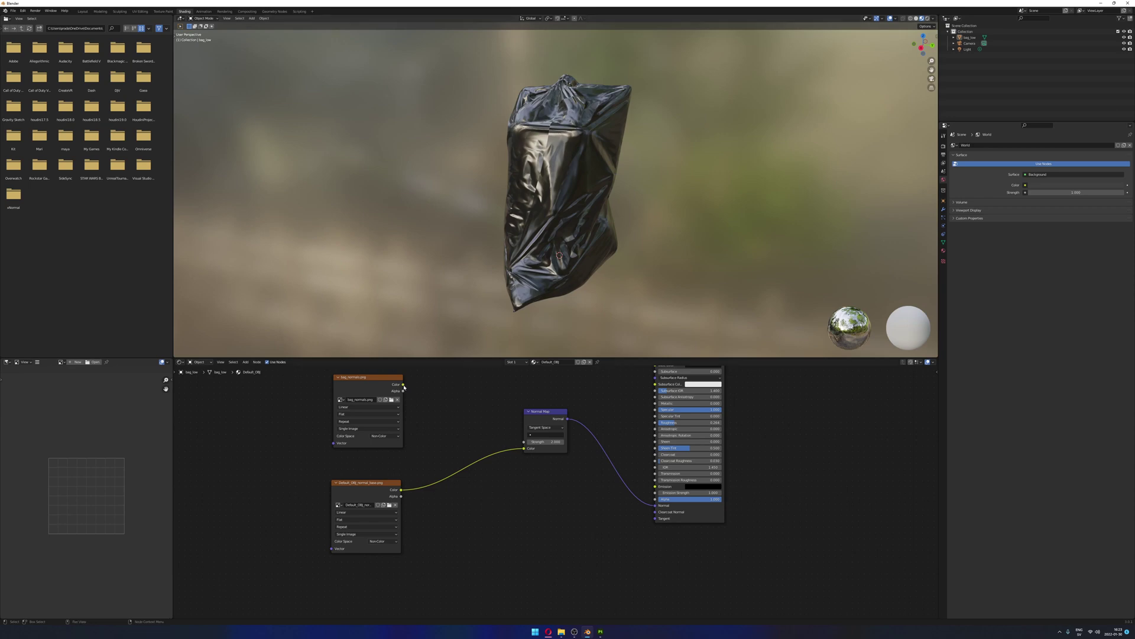
Compare the bag's shading with bag_normal.png and with Default_OBJ_normal_base.png plugged in turn into the Normal Map node's Color input
left_click_drag(404, 386, 524, 448)
mouse_move(638, 242)
middle_mouse_down()
mouse_move(669, 233)
mouse_move(616, 245)
middle_mouse_up()
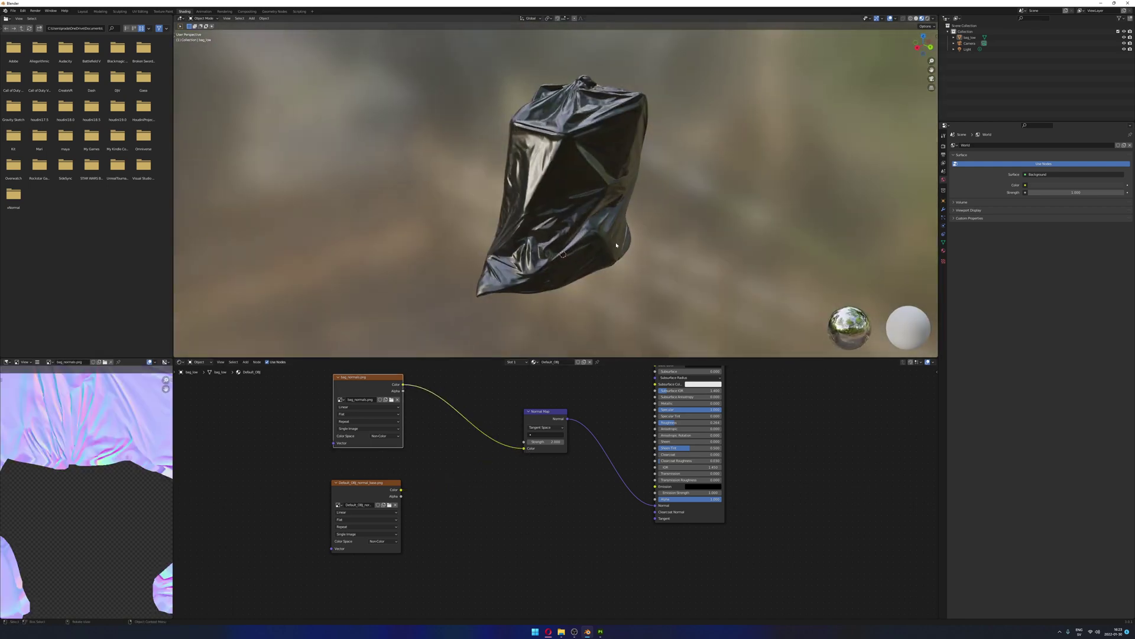
left_click_drag(401, 490, 531, 449)
middle_click_drag(678, 197, 704, 240)
Switch to Substance 3D Painter and close it, discarding the project's unsaved changes
left_click(600, 631)
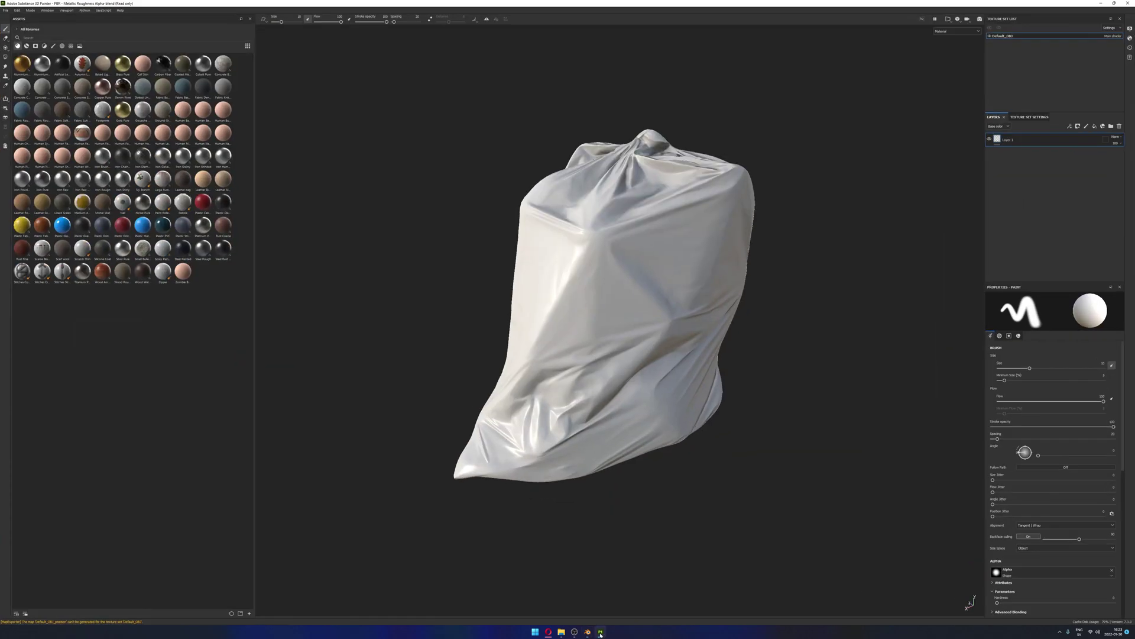
left_click(1127, 3)
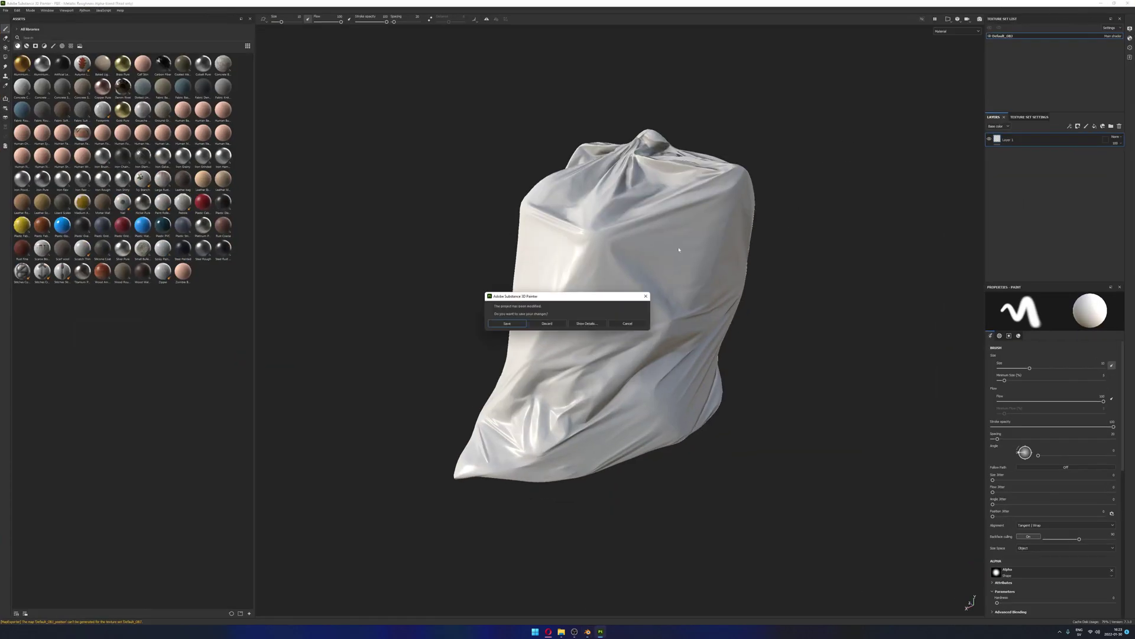
left_click(550, 324)
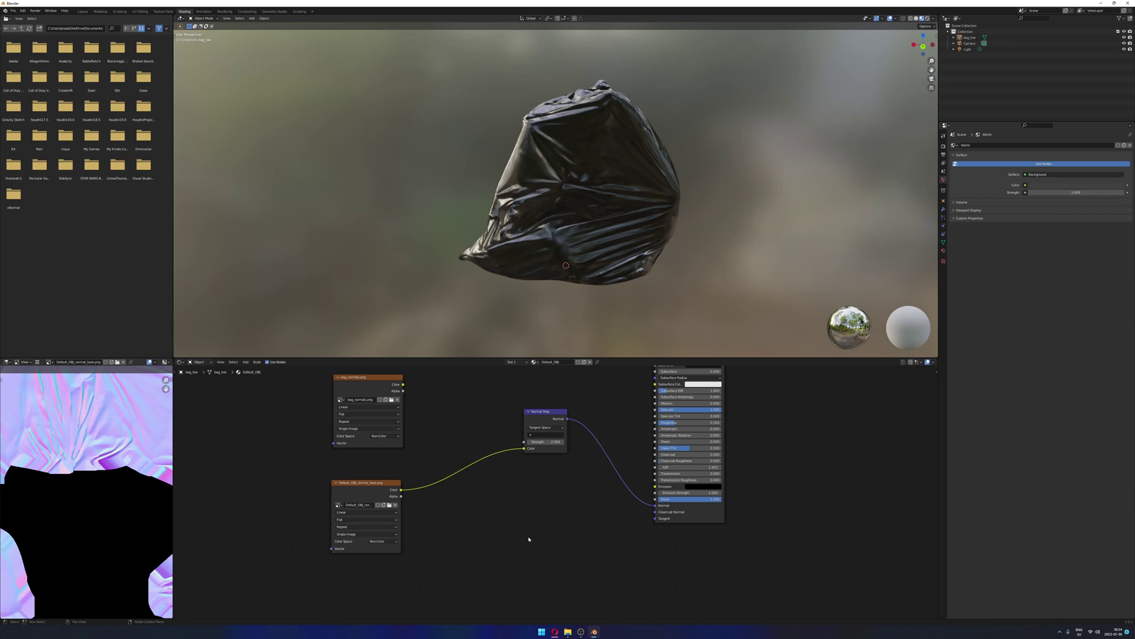
right_click(817, 444)
left_click_drag(583, 577, 617, 589)
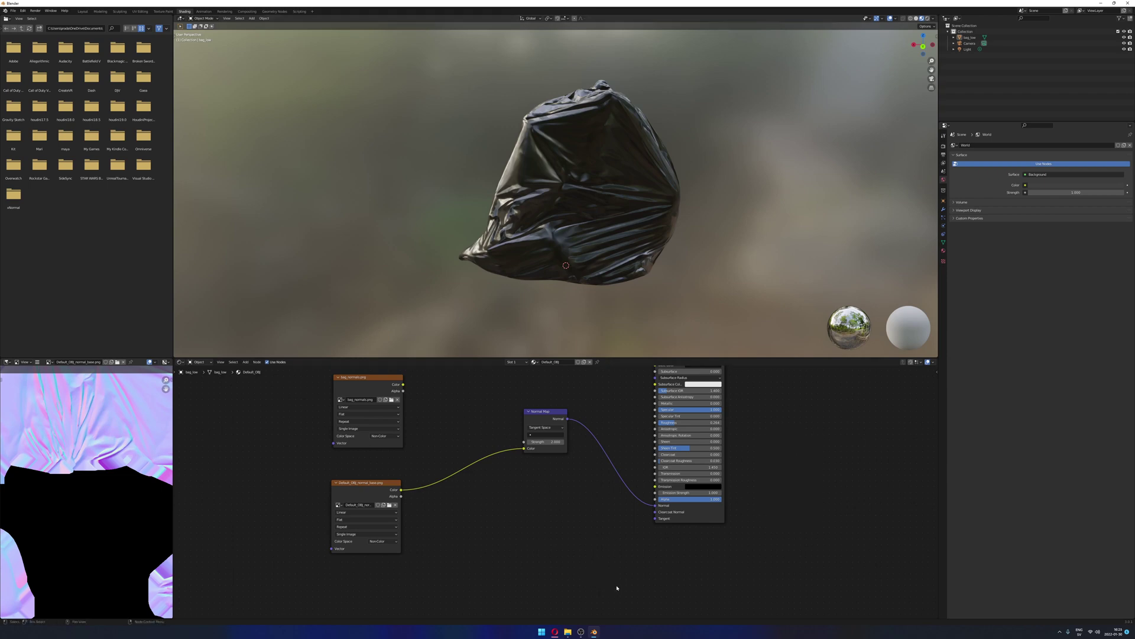
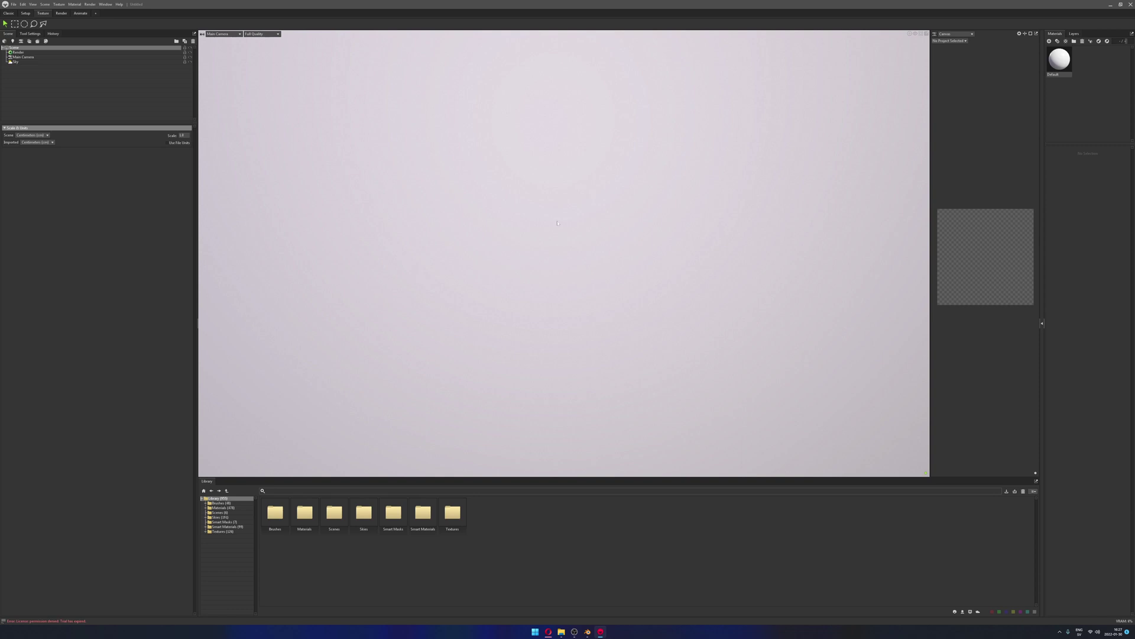
Add a bake project to the empty Marmoset Toolbag scene
left_click(50, 109)
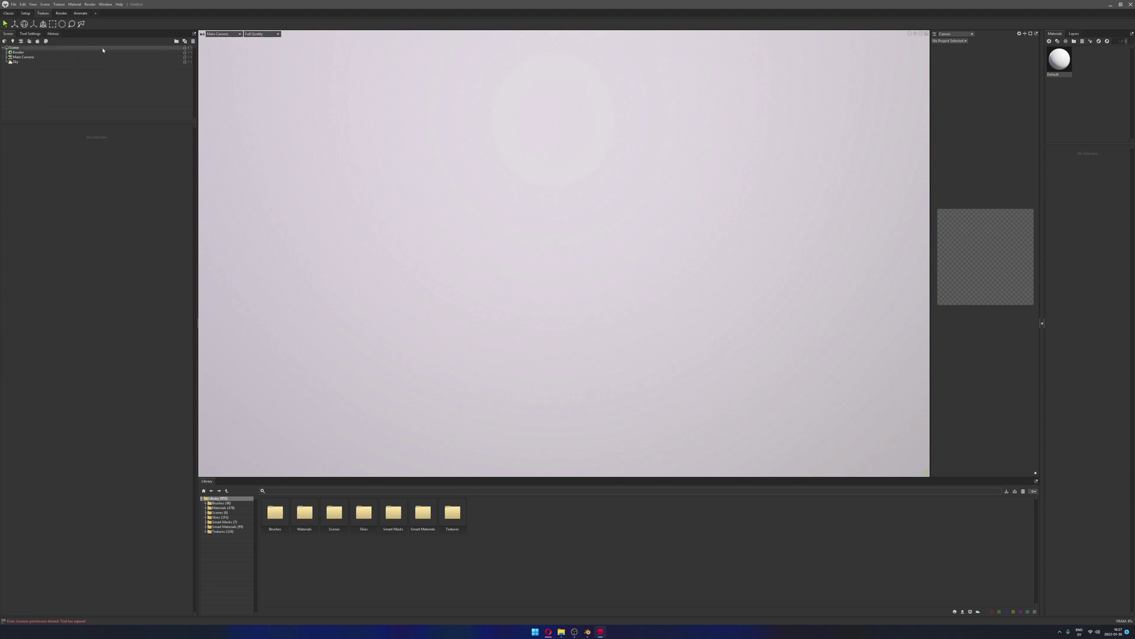
left_click(37, 41)
left_click(17, 48)
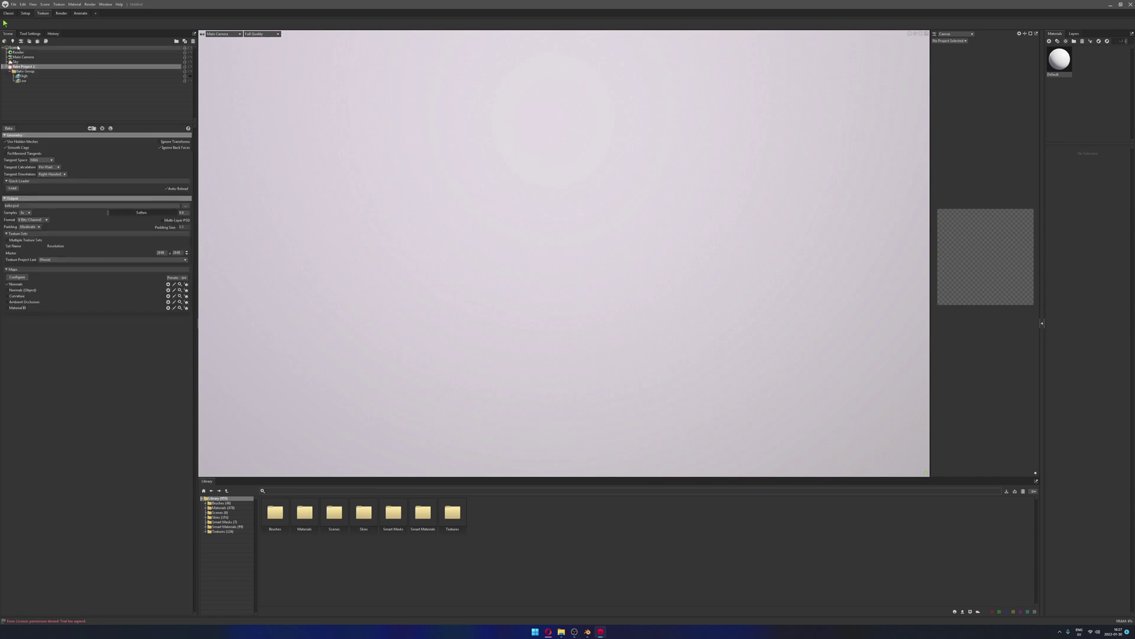
Import bag_high.obj and bag_low.obj from the plastic_bag folder into the Toolbag scene
mouse_move(561, 631)
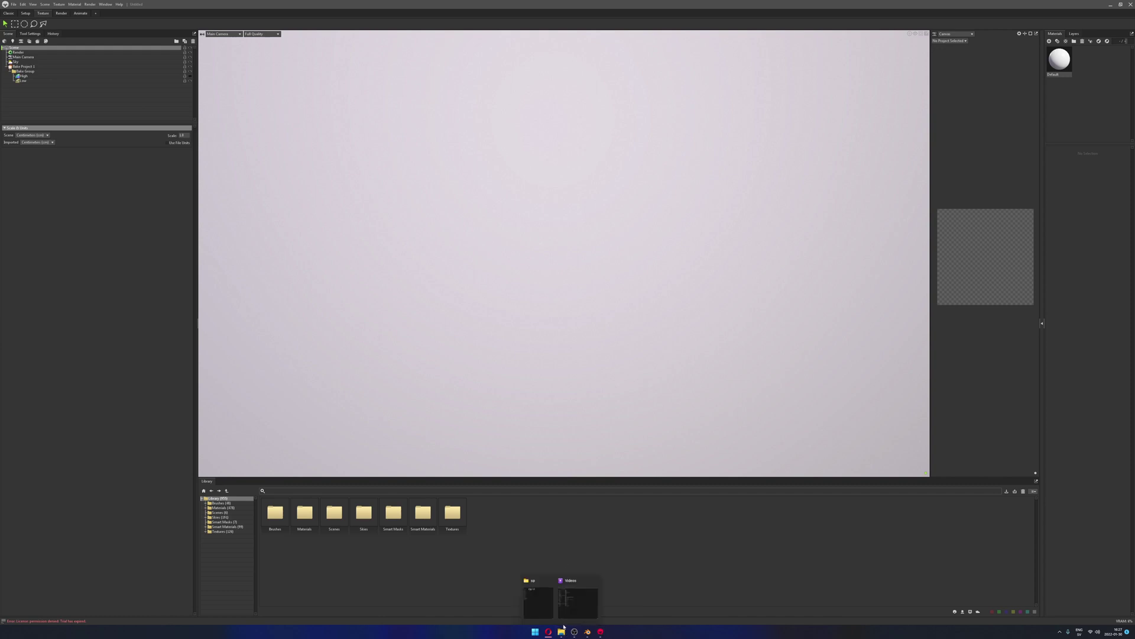
left_click(538, 598)
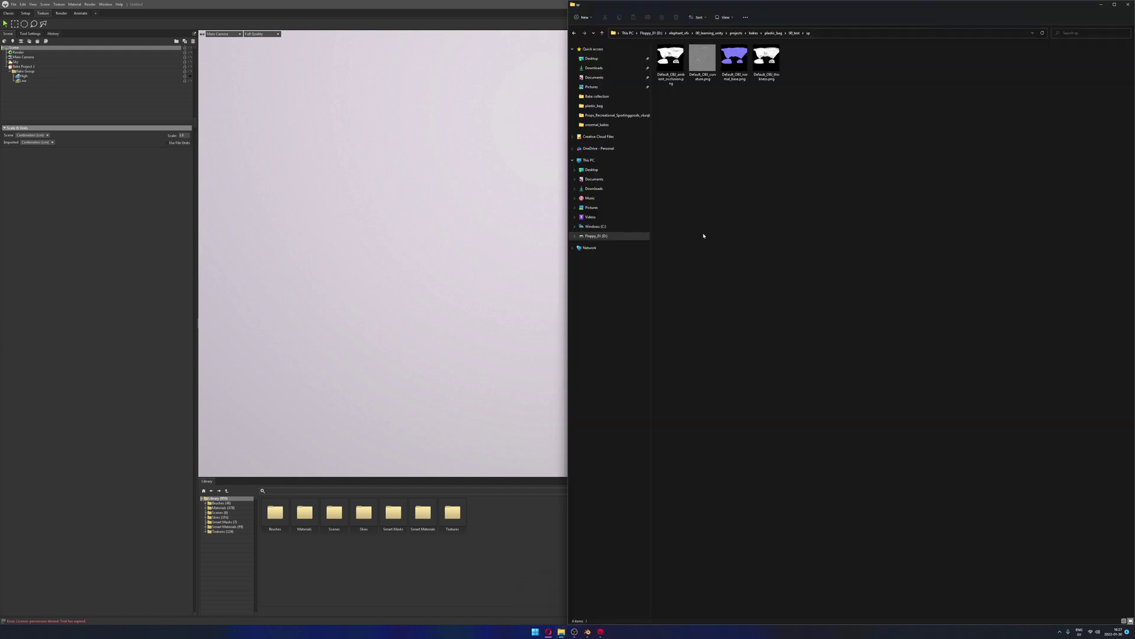
left_click(773, 33)
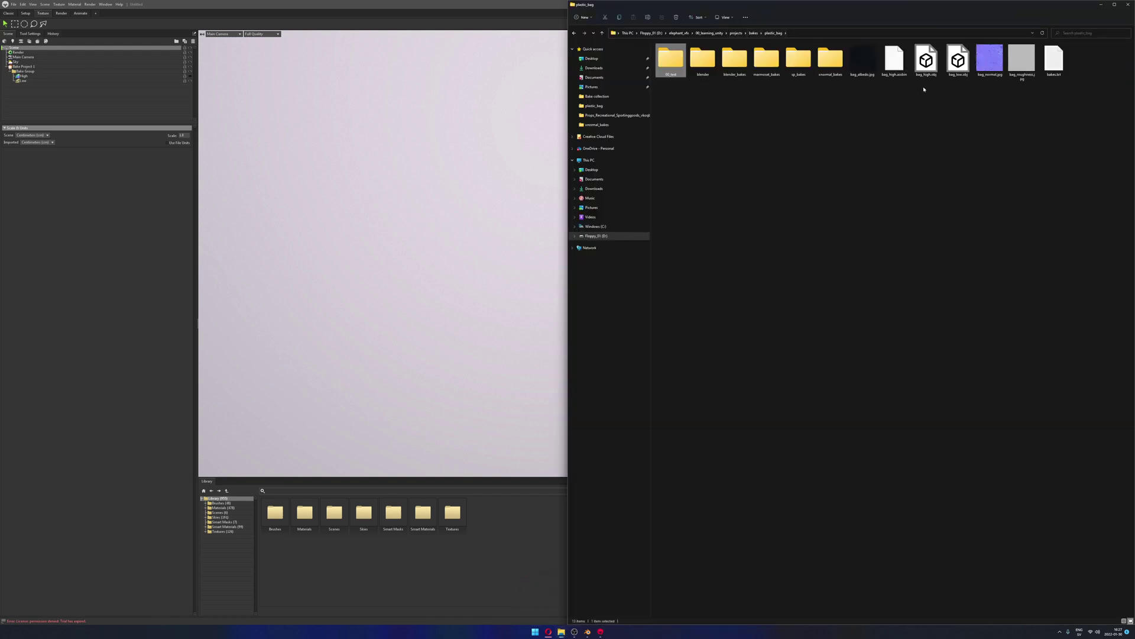
left_click_drag(924, 90, 964, 50)
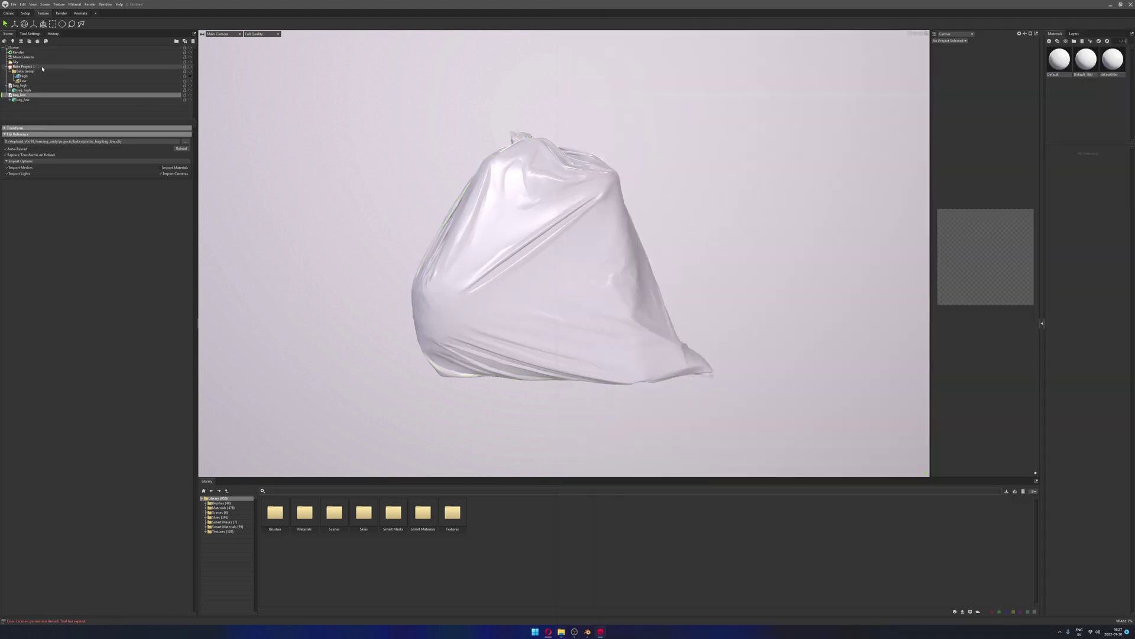
Place the bag_high mesh in the bake group's High slot and the bag_low mesh in its Low slot
left_click(10, 71)
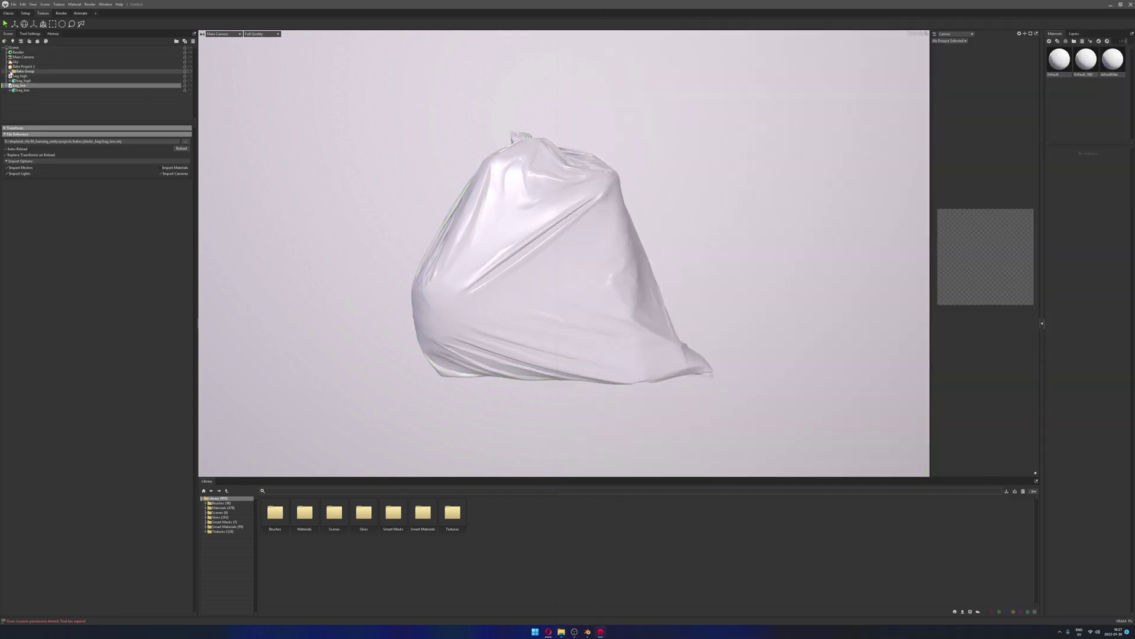
left_click(7, 67)
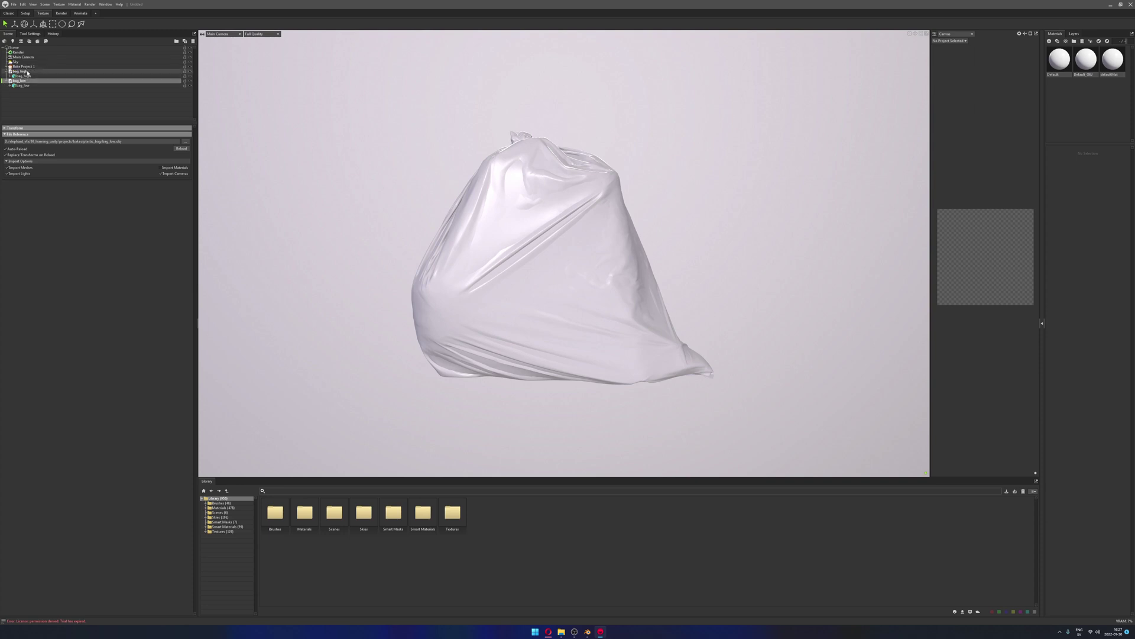
left_click(21, 72)
left_click(7, 71)
left_click(7, 76)
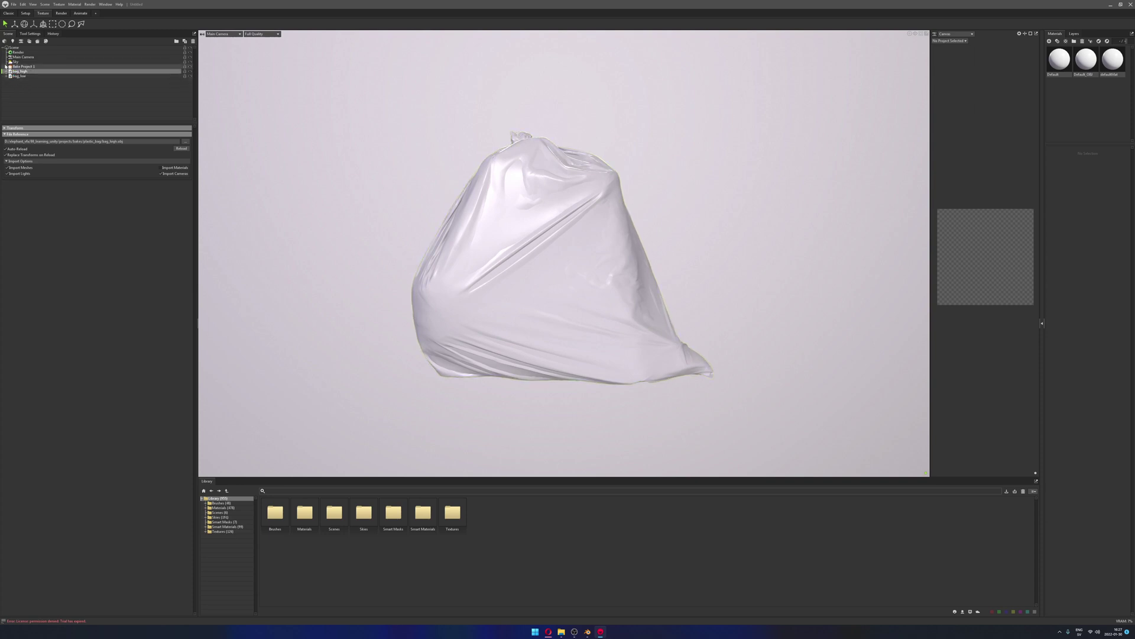
left_click(18, 67)
left_click(6, 67)
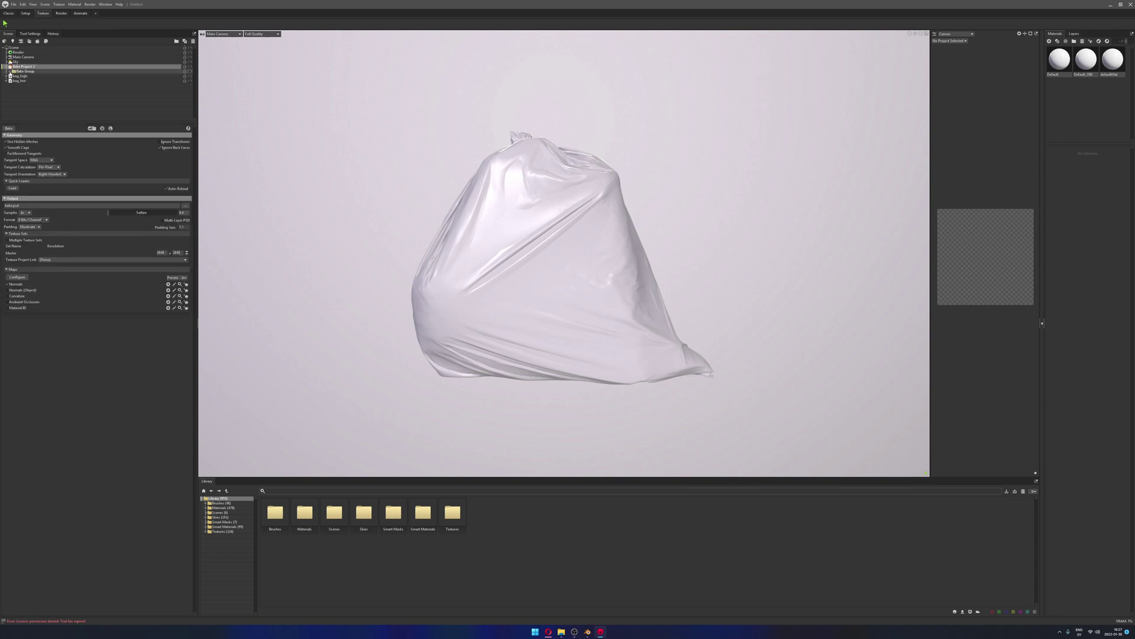
left_click(10, 71)
left_click_drag(22, 88, 24, 85)
left_click(30, 88)
Start a new empty scene, discarding the manually assembled bake setup
left_click(14, 4)
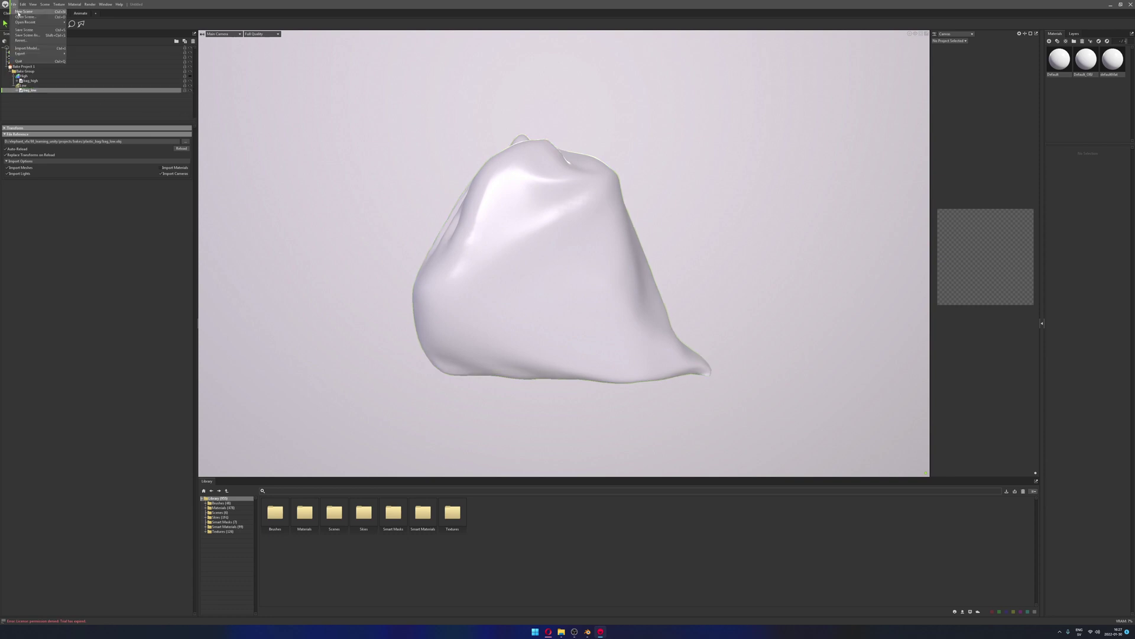
left_click(23, 11)
left_click(592, 336)
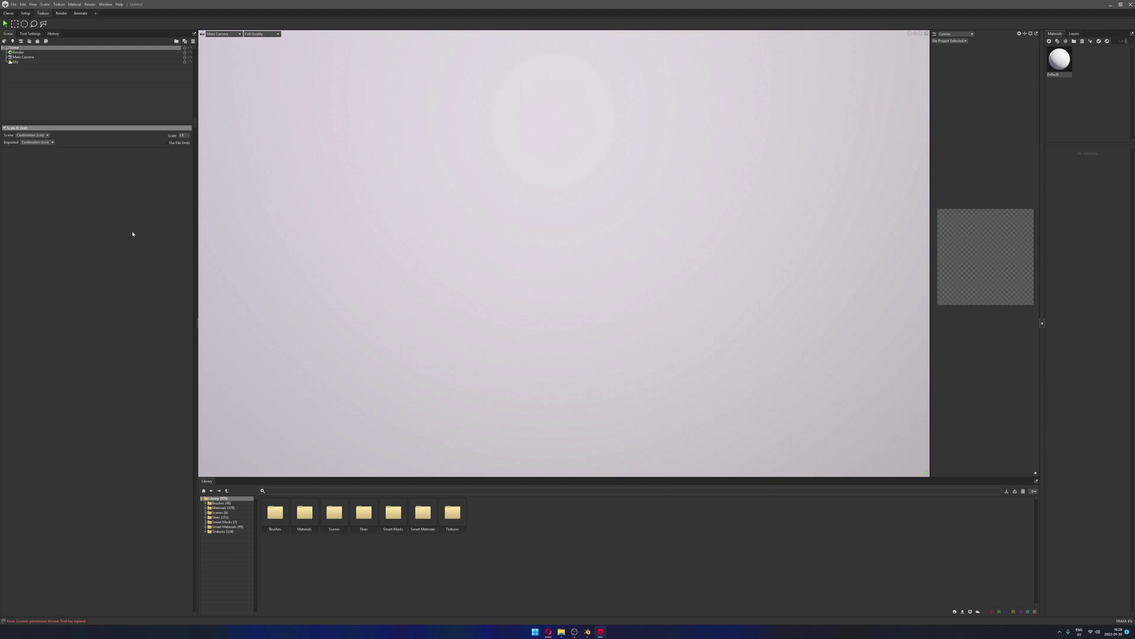
Examine the names of bag_high.obj and bag_low.obj in the plastic_bag folder
mouse_move(561, 630)
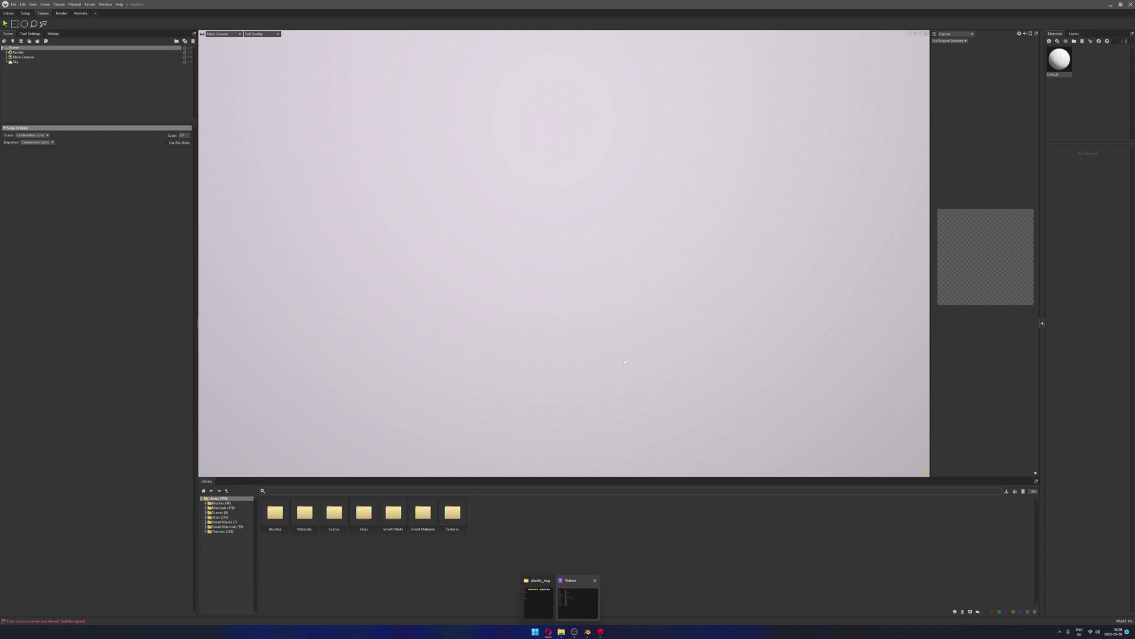
left_click(538, 599)
left_click(925, 107)
left_click_drag(925, 98, 957, 64)
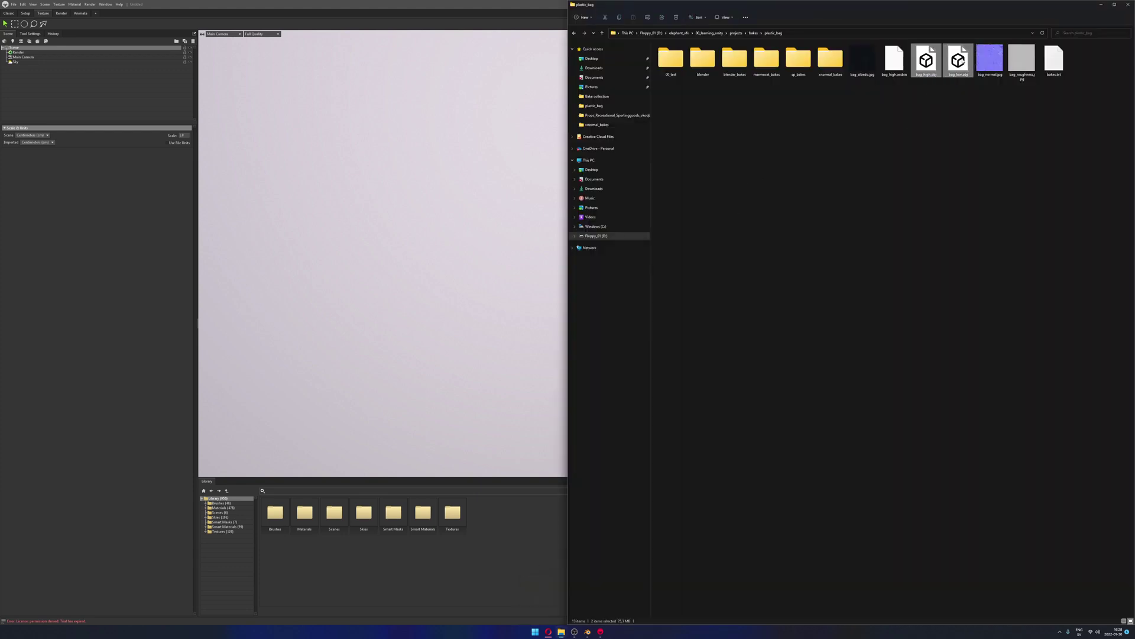
left_click(920, 114)
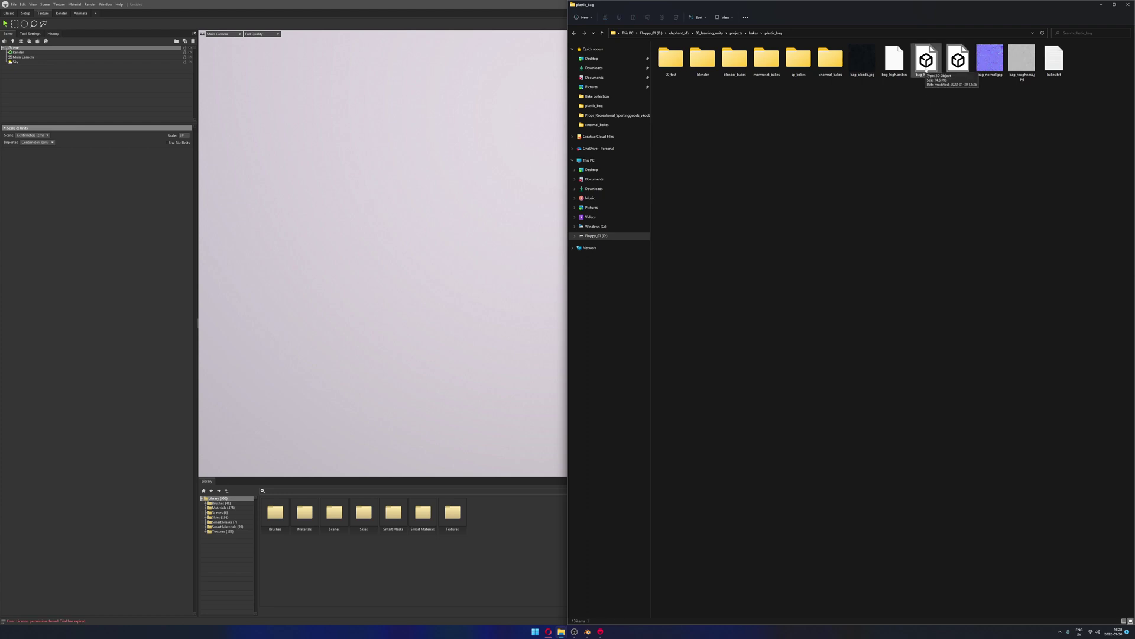
Switch to Blender, examine the bag_low object's name in the outliner, and minimize Blender again
left_click(587, 632)
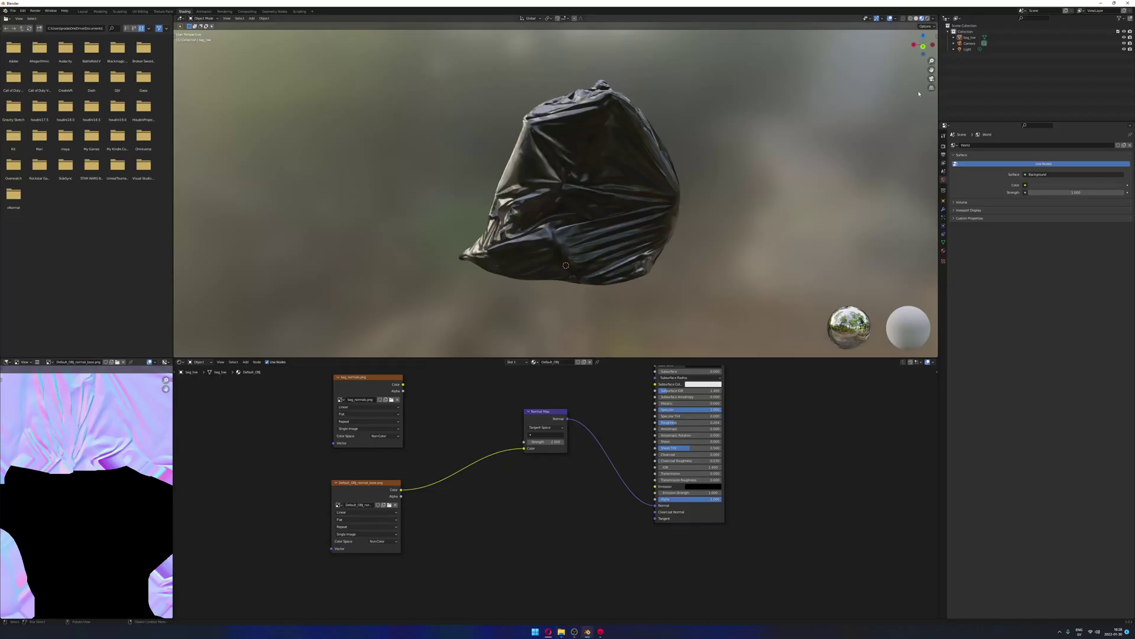
left_click(975, 38)
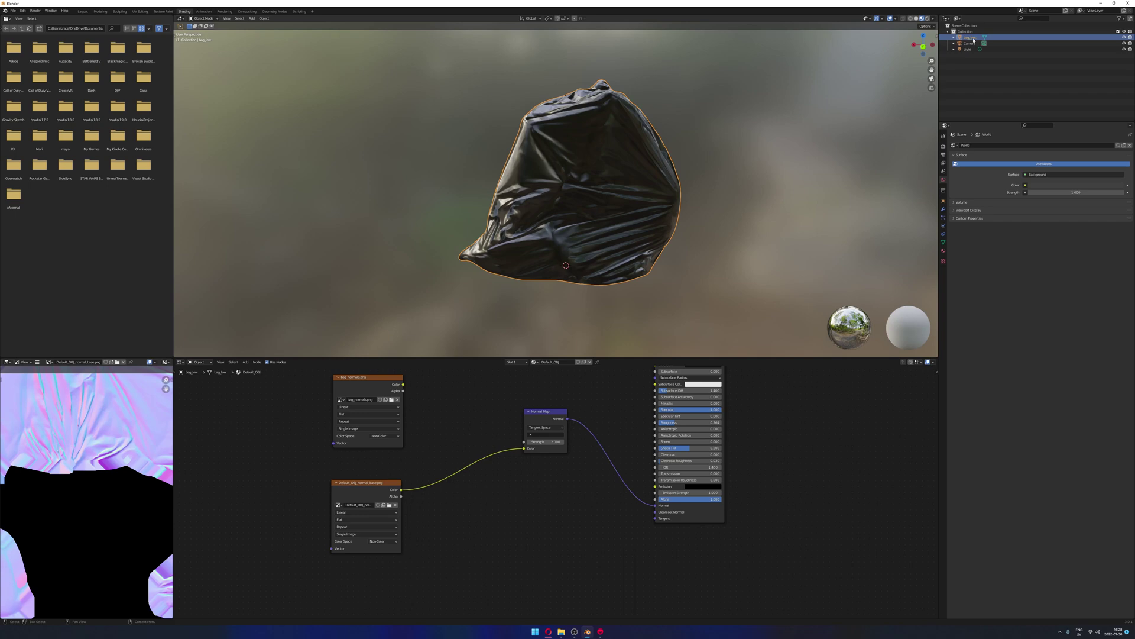
left_click(973, 39, "ctrl")
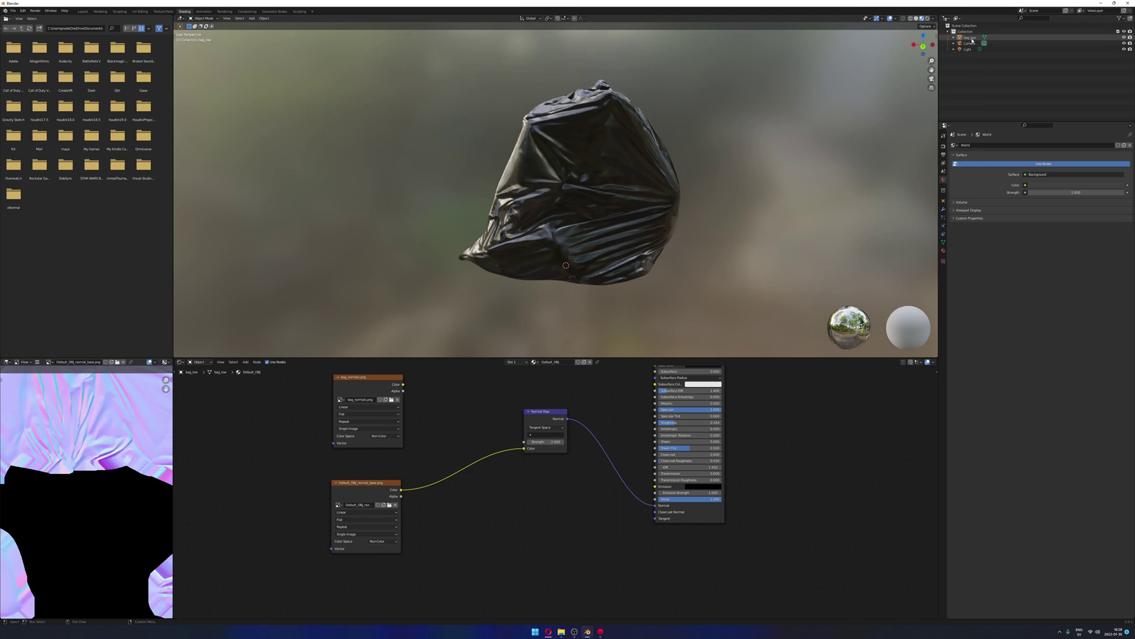
left_click(1095, 3)
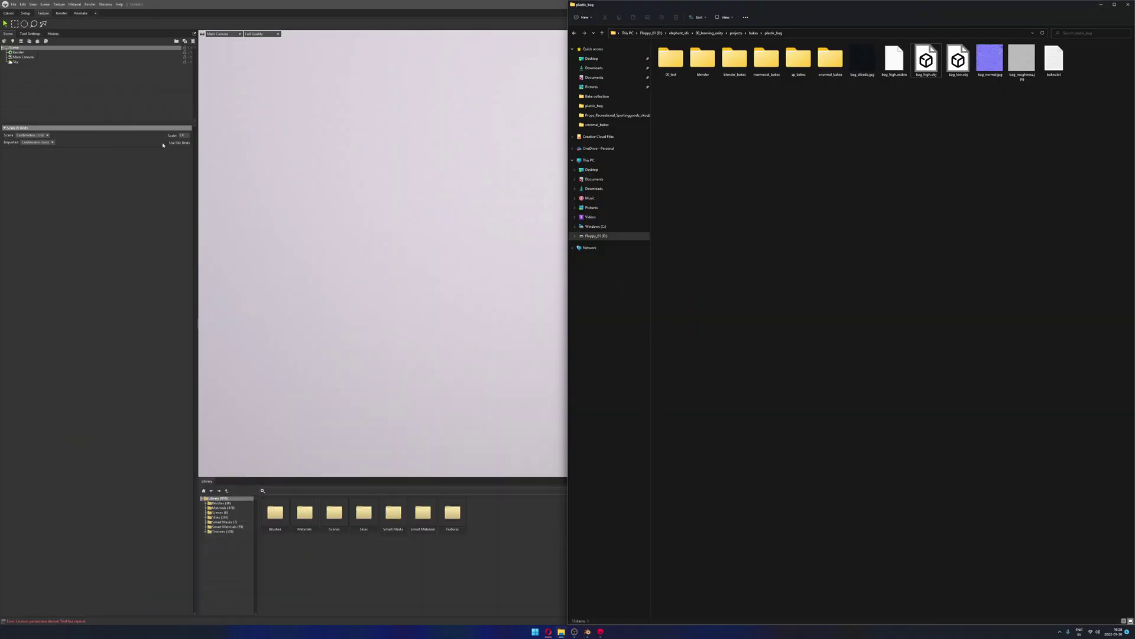
Add a bake project to the new Toolbag scene and rename it bag_bakes
left_click(34, 101)
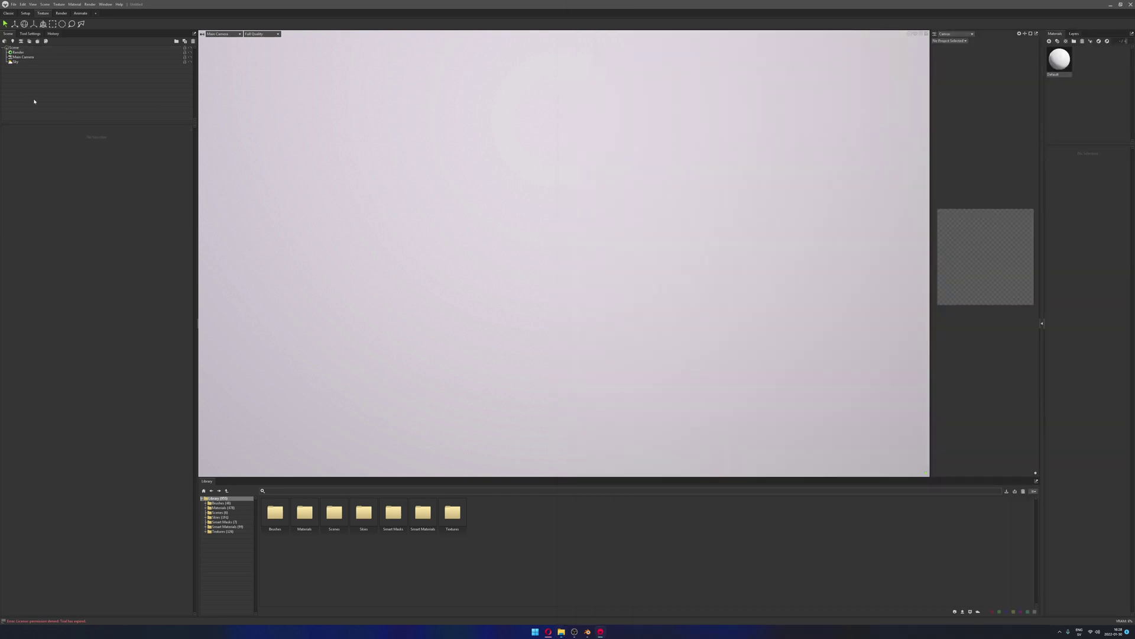
left_click(37, 42)
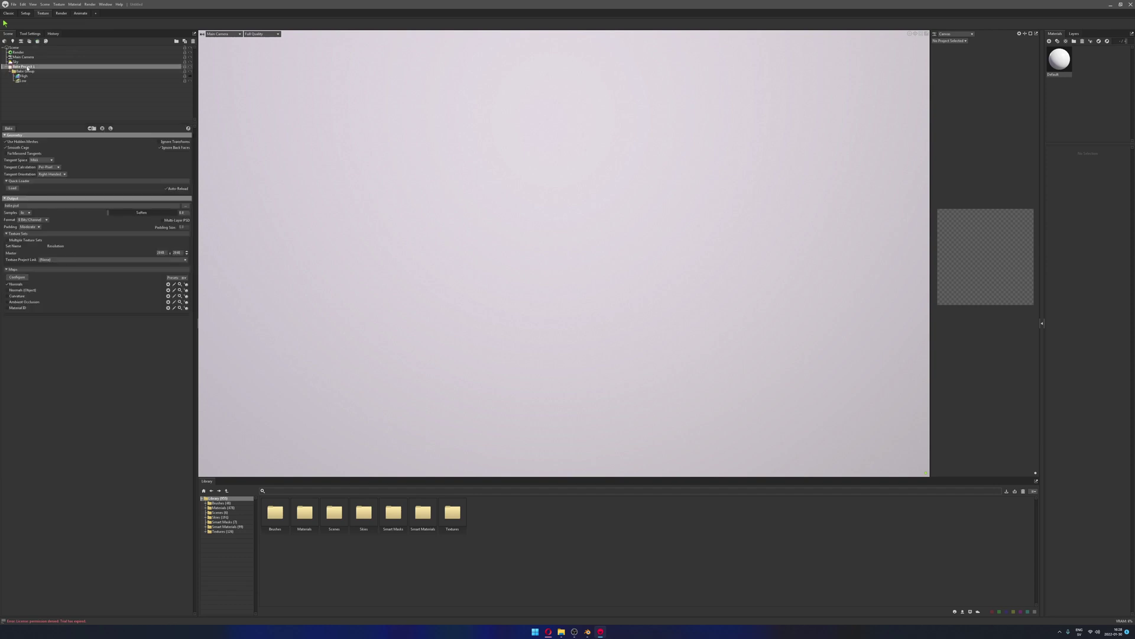
double_click(32, 67)
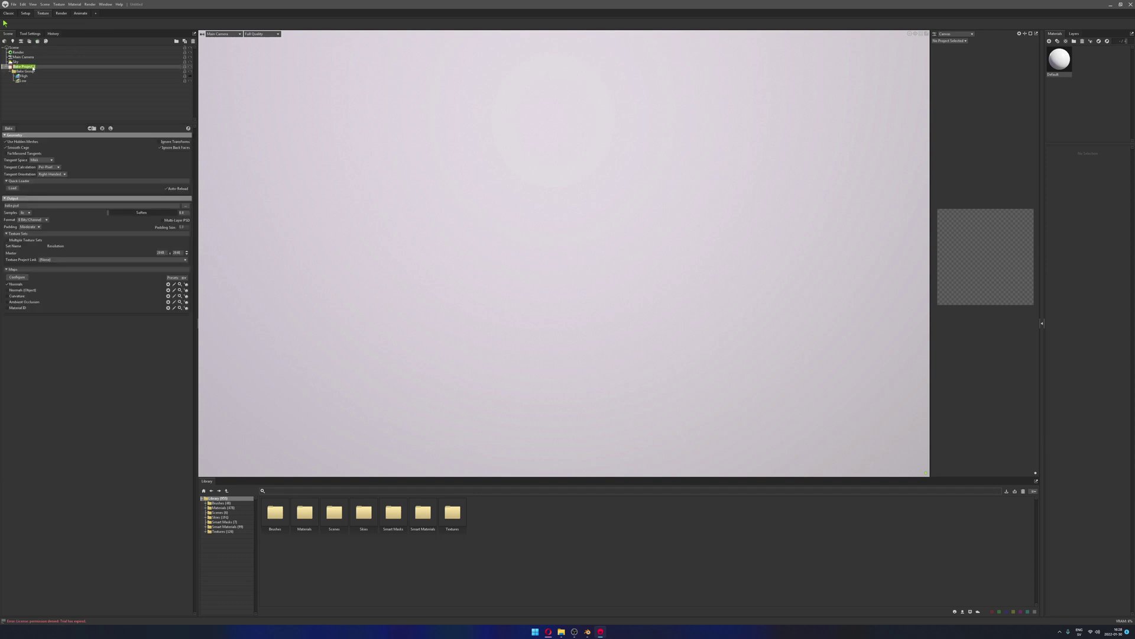
type("bl")
type("g_bakes")
key("Return")
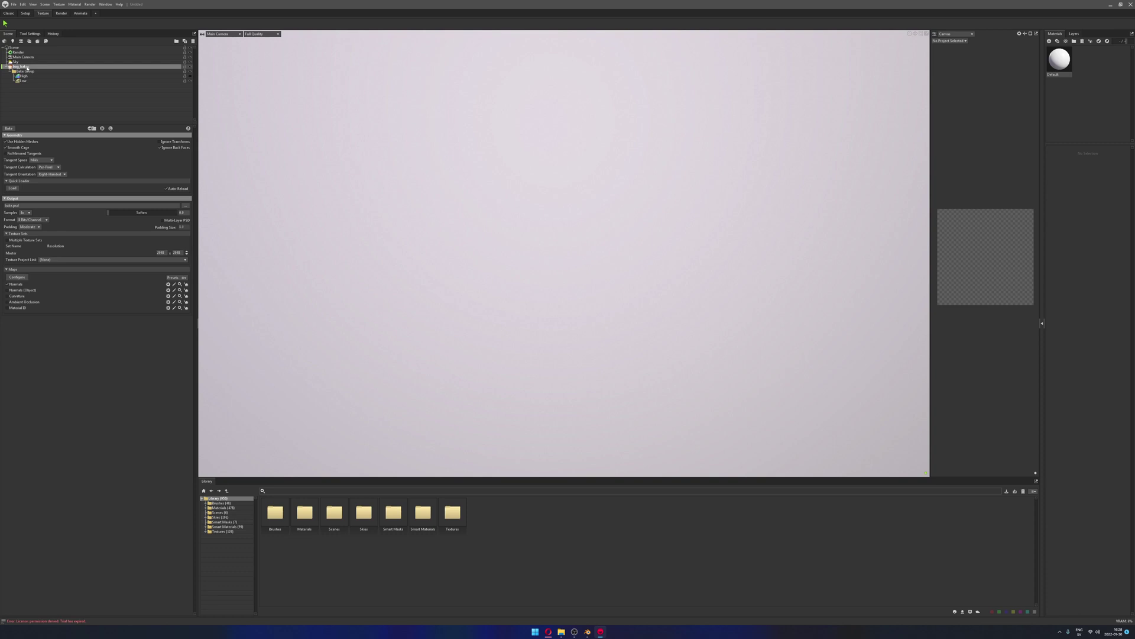
Load bag_high.obj and bag_low.obj together into bag_bakes with the Quick Loader
left_click(13, 188)
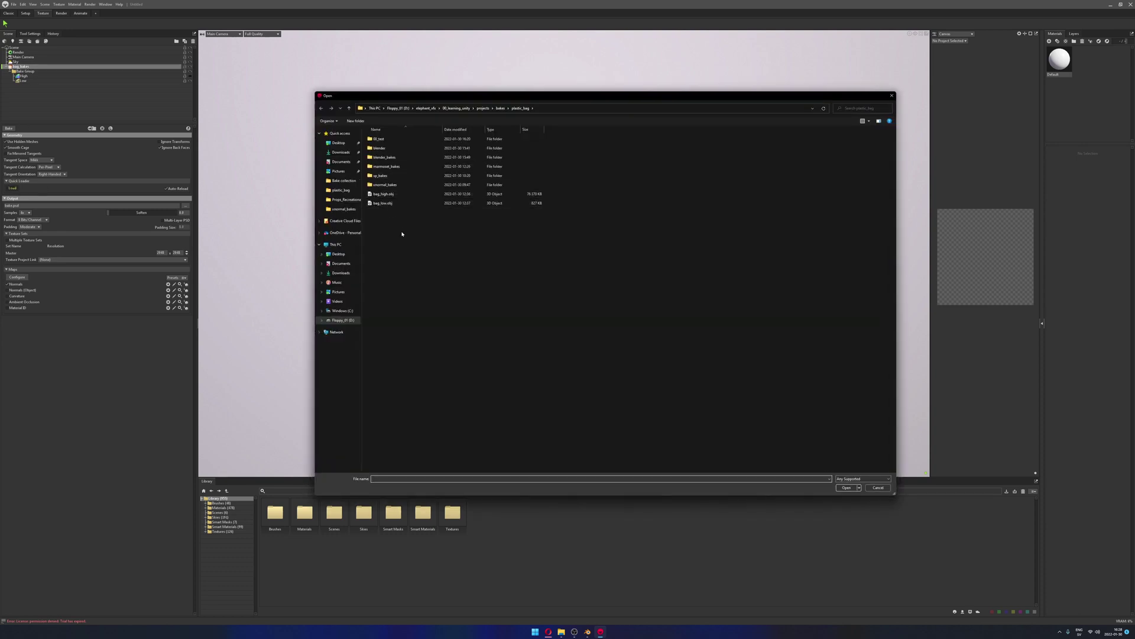
left_click_drag(400, 233, 385, 193)
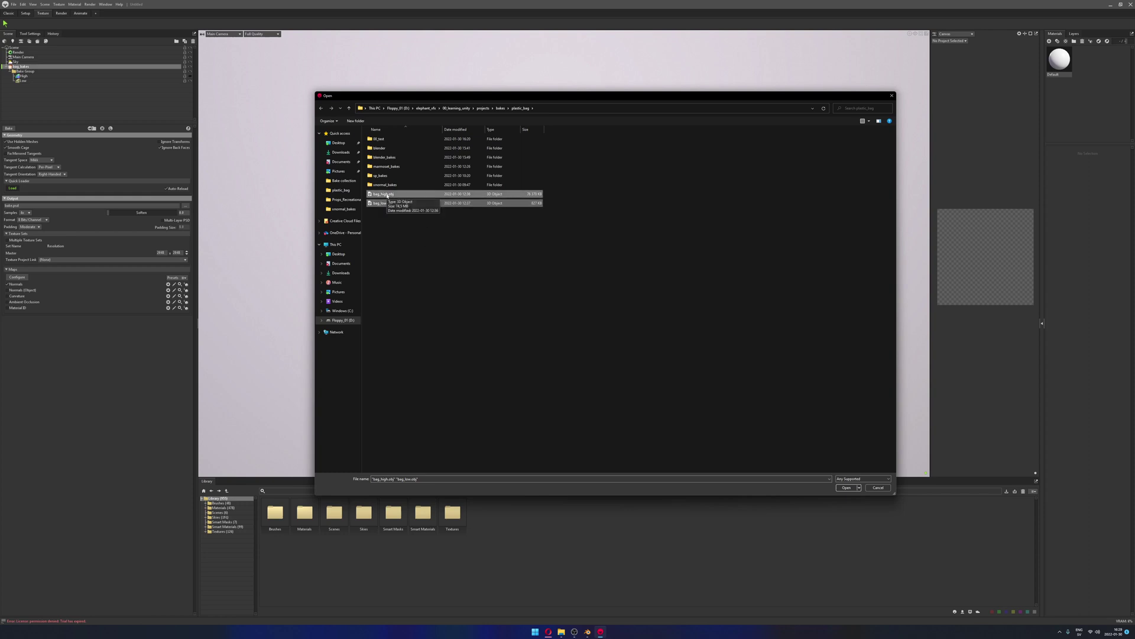
left_click(847, 488)
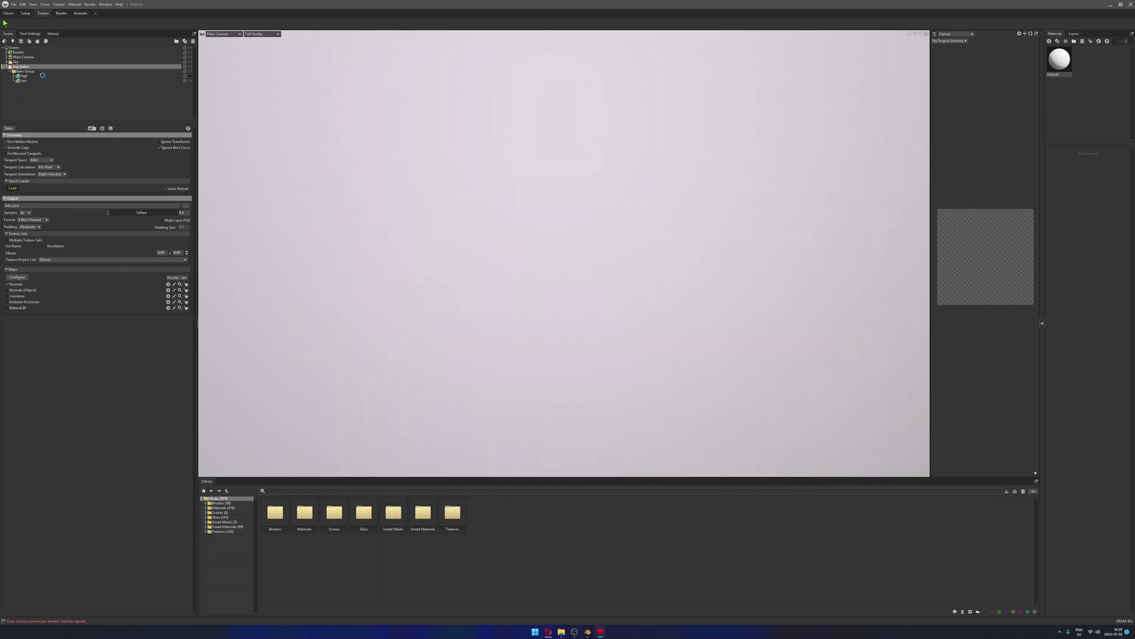
Examine the bake group's High and Low contents and the cage settings of the Low slot
left_click(10, 71)
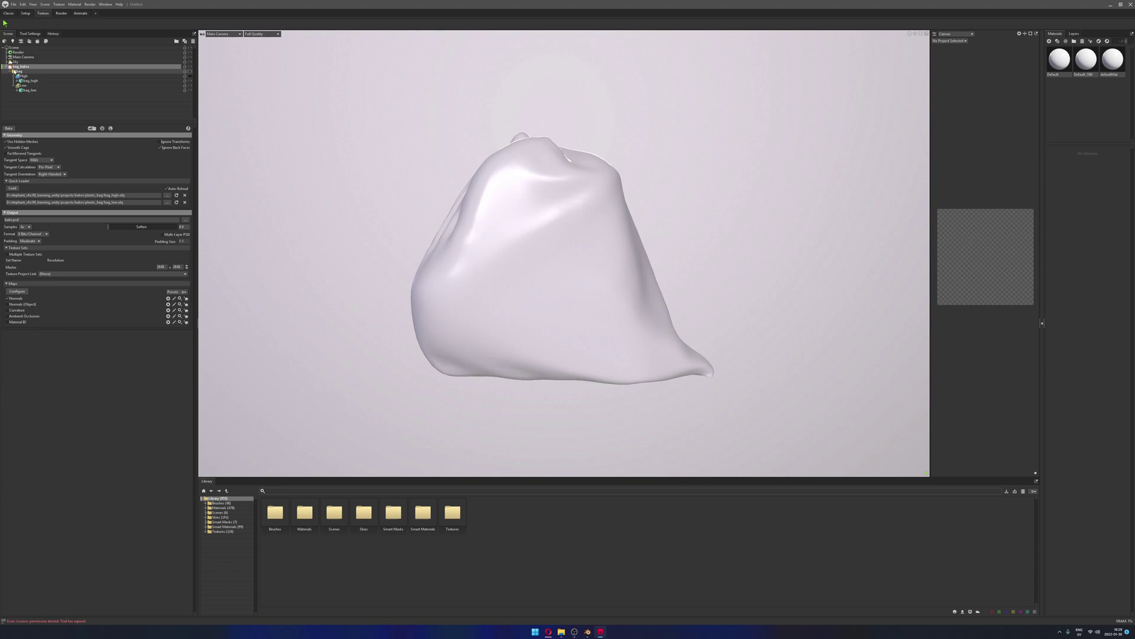
left_click(22, 76)
left_click(22, 84)
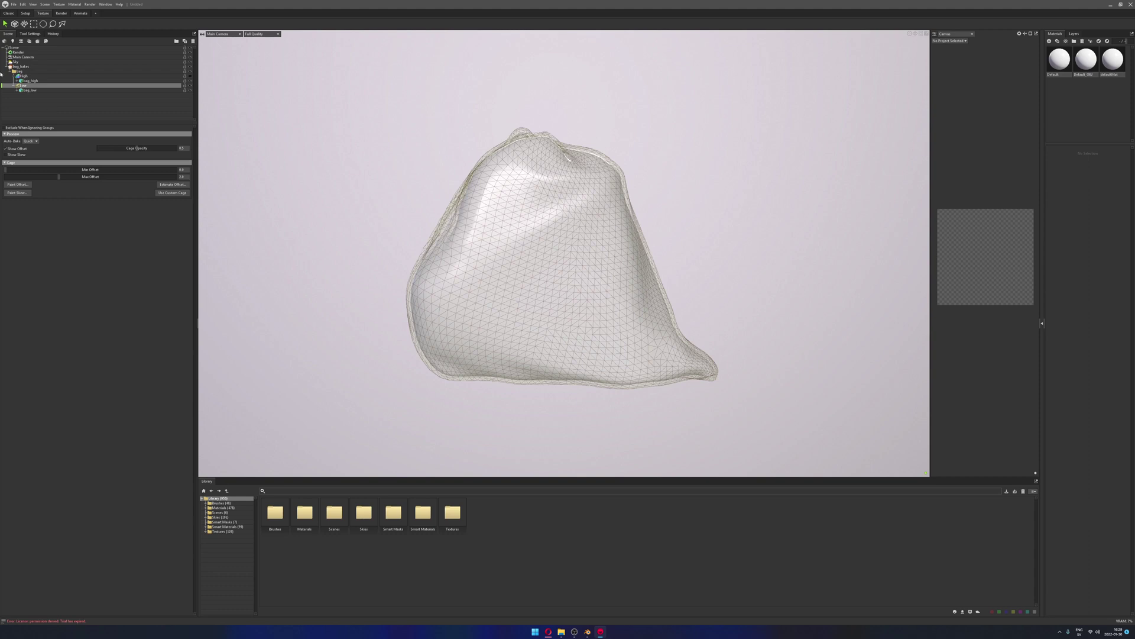
left_click(40, 111)
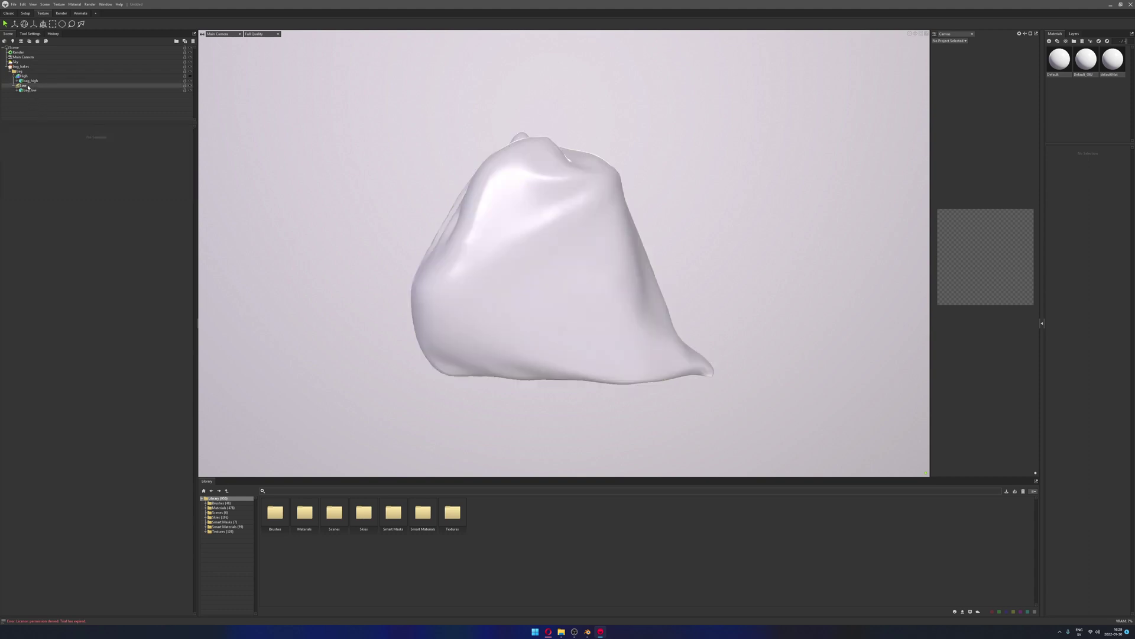
Set Auto-Bake to None for the bag's Low group and check the cage around the mesh
left_click(28, 86)
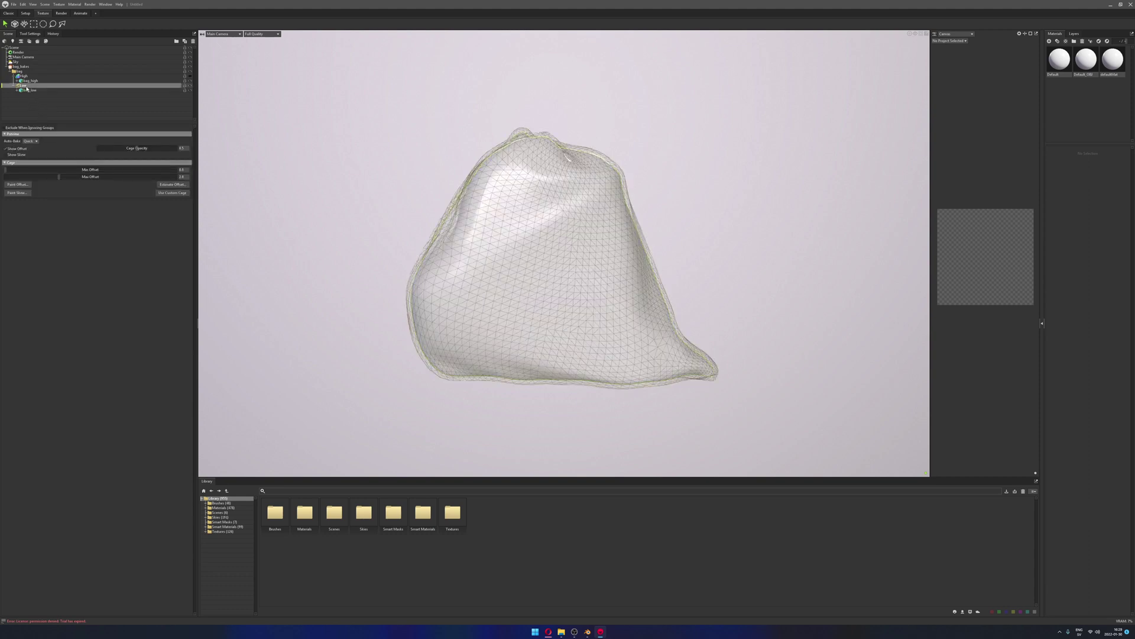
left_click(27, 141)
left_click(33, 147)
scroll(660, 160, "up", 5)
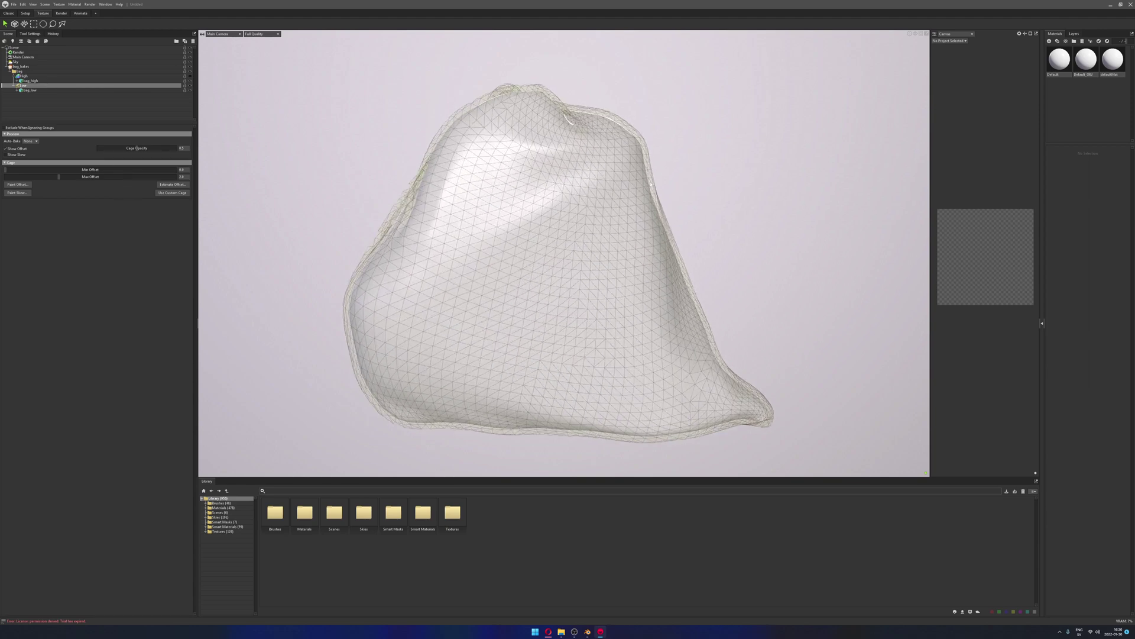
scroll(651, 185, "down", 4)
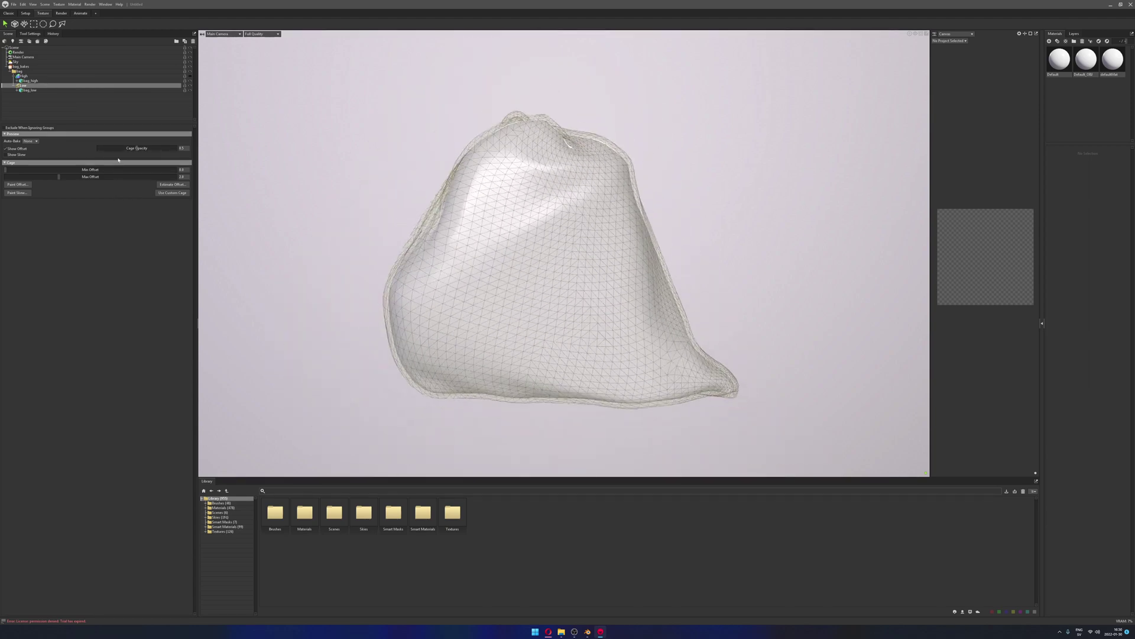
Toggle the bake project's high-poly and low-poly visibility to compare both meshes, leaving only the high-poly bag shown
left_click(29, 67)
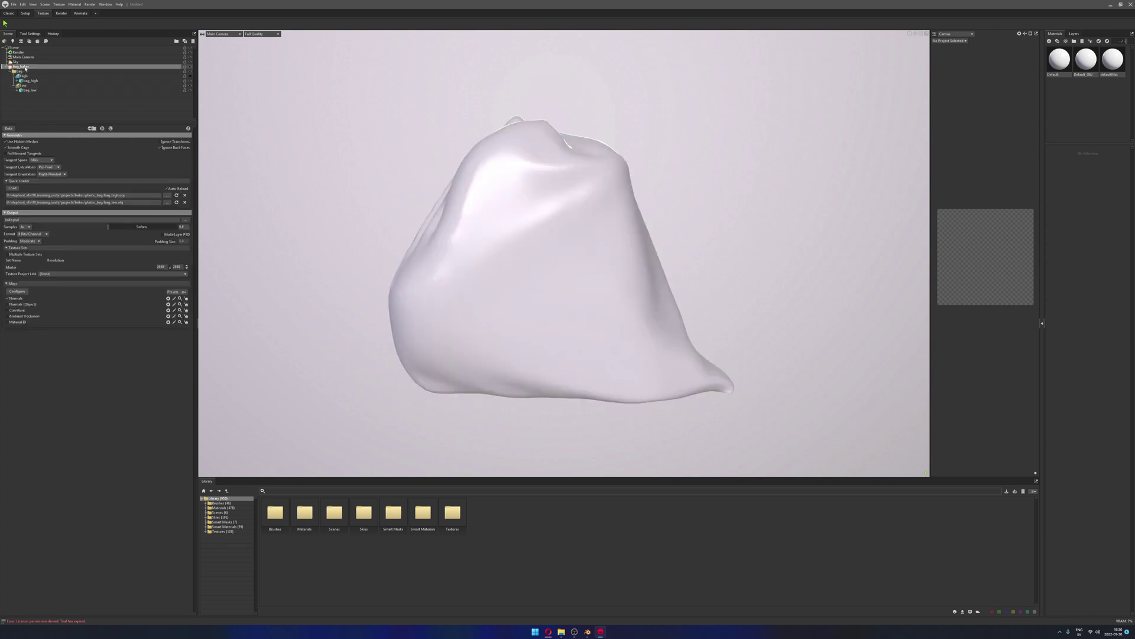
left_click(103, 129)
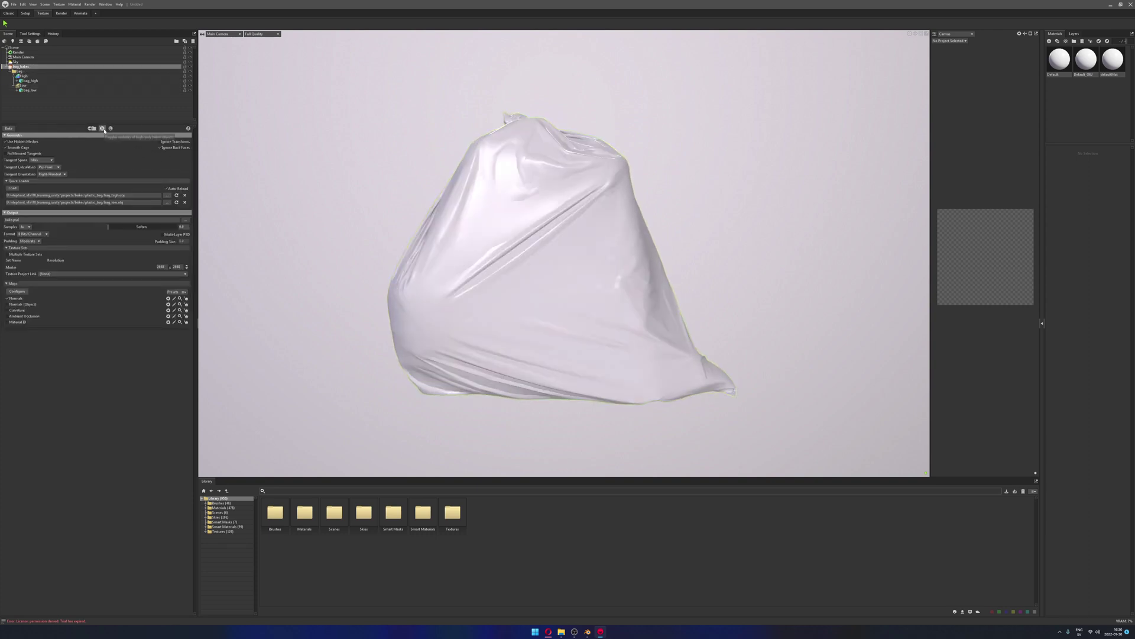
left_click(103, 130)
left_click(110, 129)
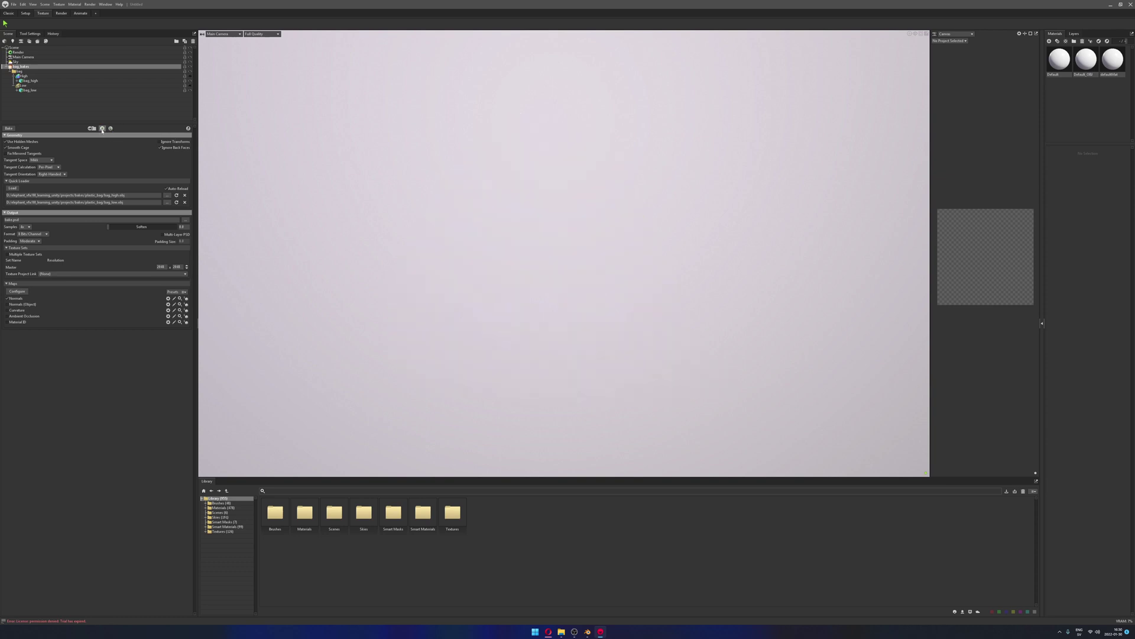
left_click(101, 129)
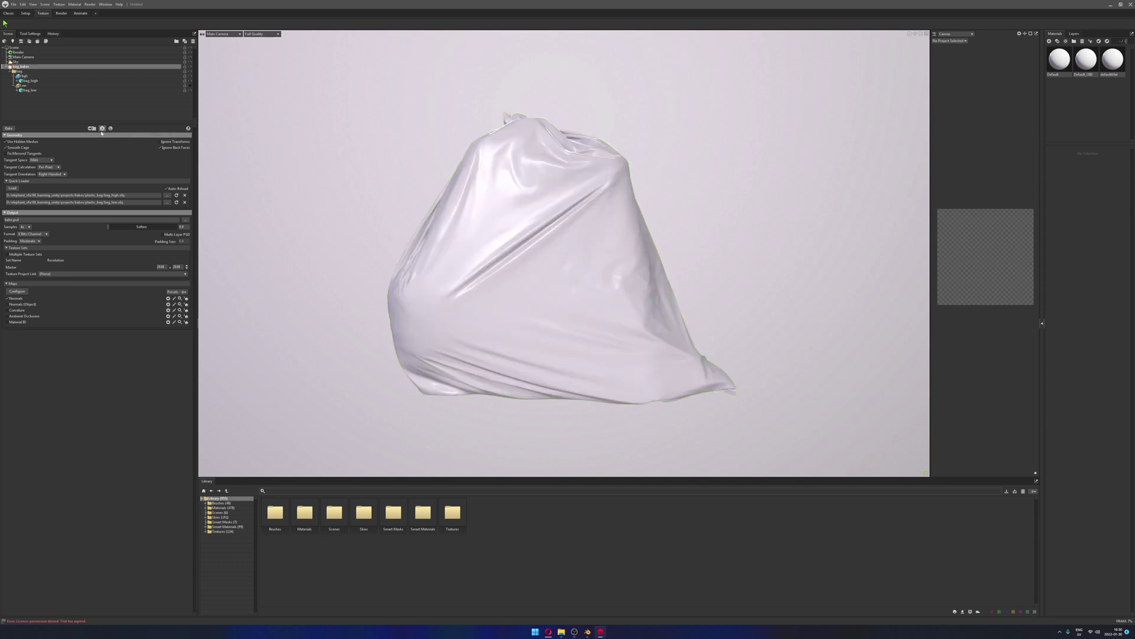
left_click(102, 129)
left_click(110, 128)
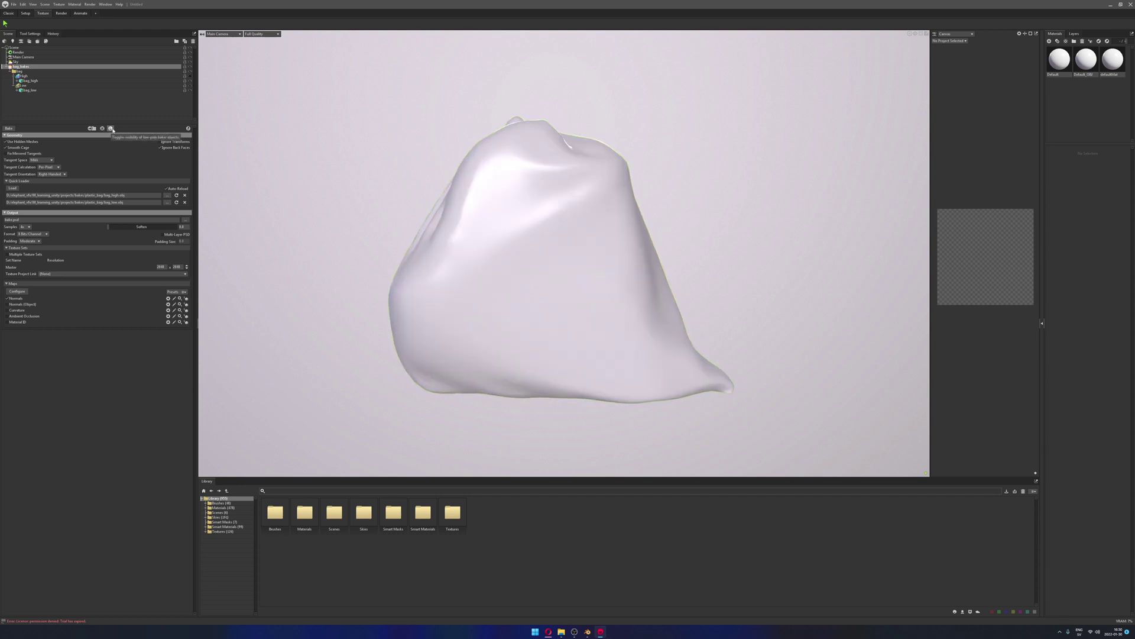
left_click(111, 129)
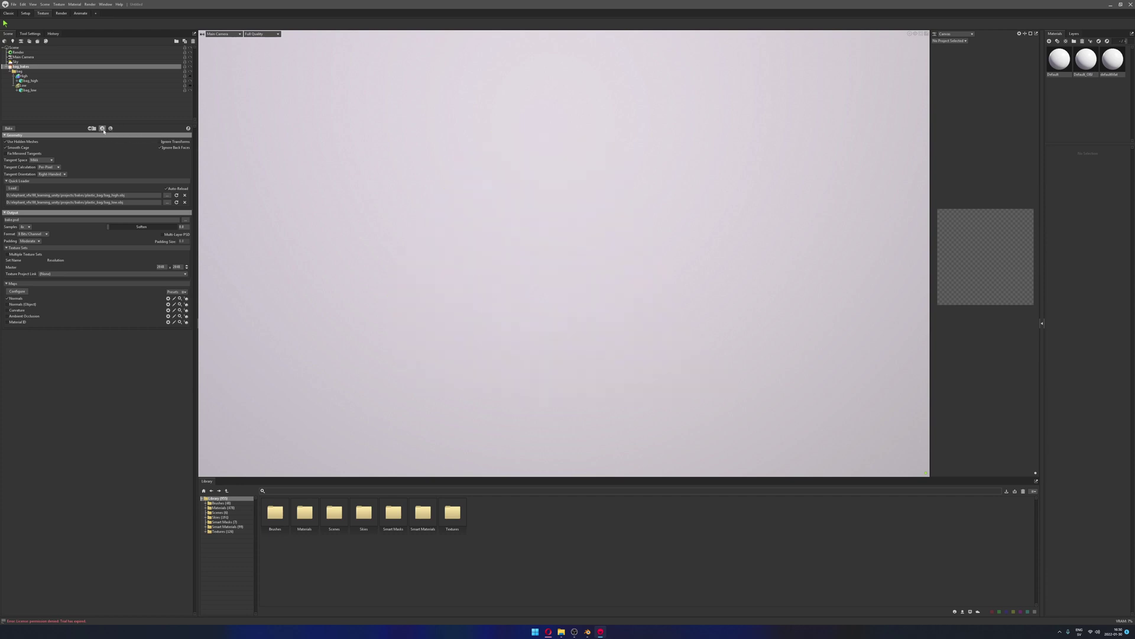
left_click(102, 129)
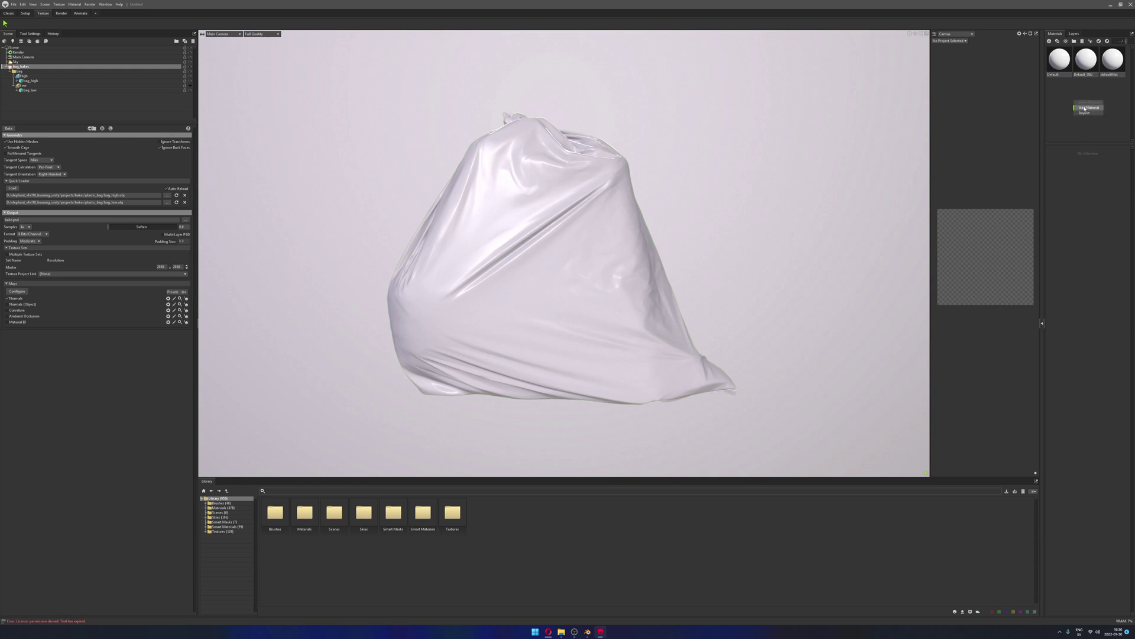
Create a new material named bag_high and assign it to the high-poly bag mesh
double_click(1074, 102)
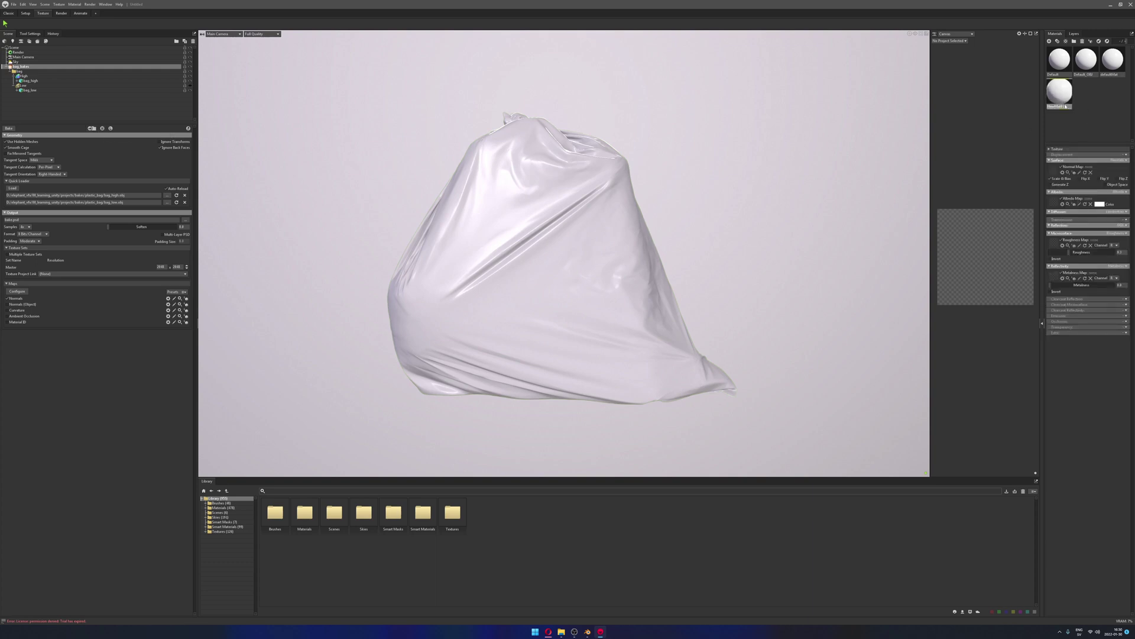
double_click(1062, 106)
type("plas")
key("Return")
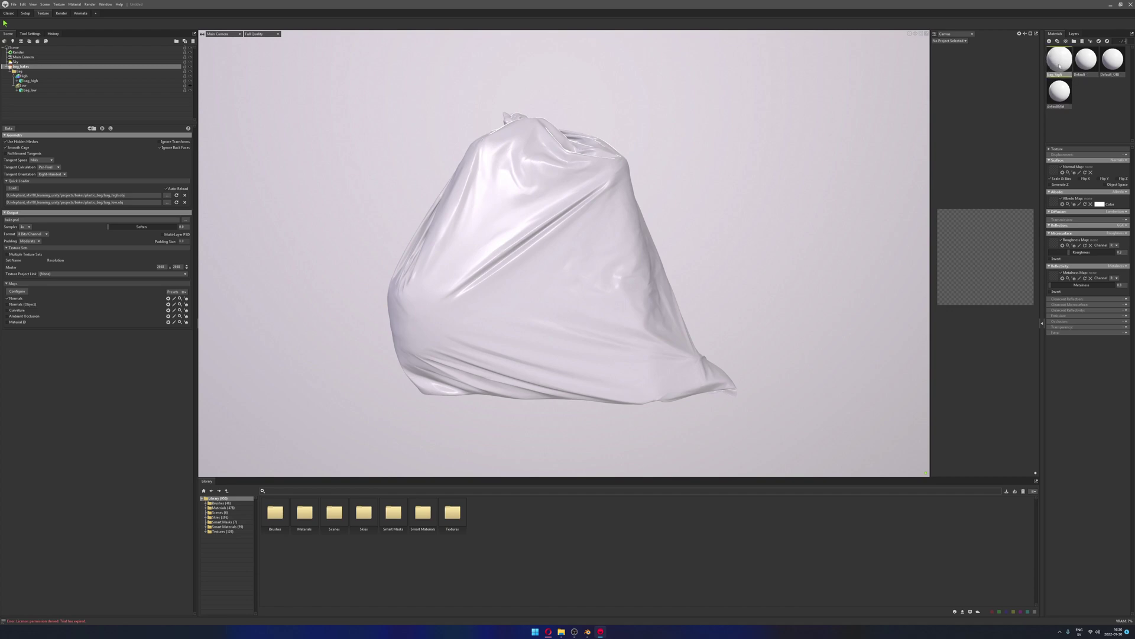
left_click_drag(1060, 59, 39, 85)
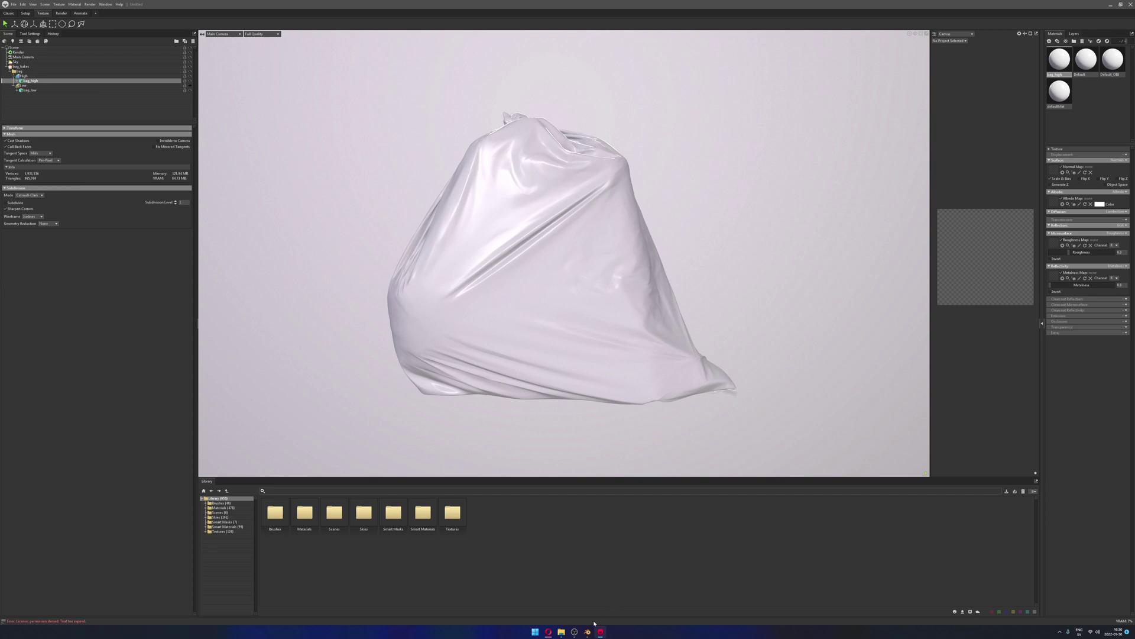
Open the plastic_bag folder in File Explorer and move its window clear of the material settings
mouse_move(561, 631)
left_click(578, 599)
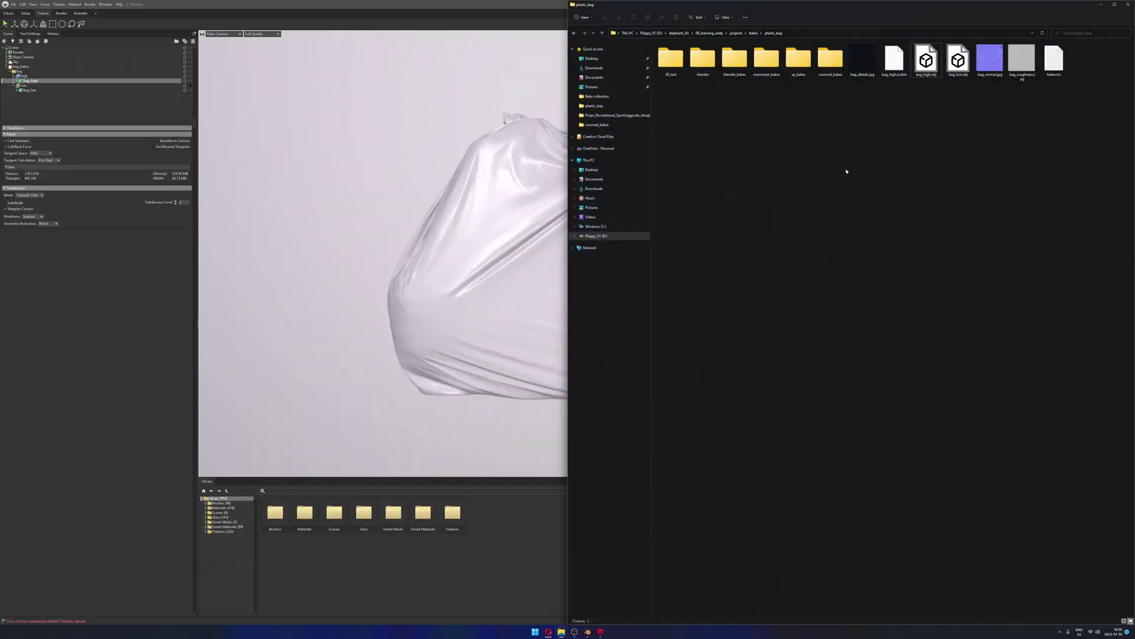
left_click_drag(744, 9, 1, 254)
Try bag_albedo.jpg as the bag_high material's normal map and disable that map again
left_click(294, 59)
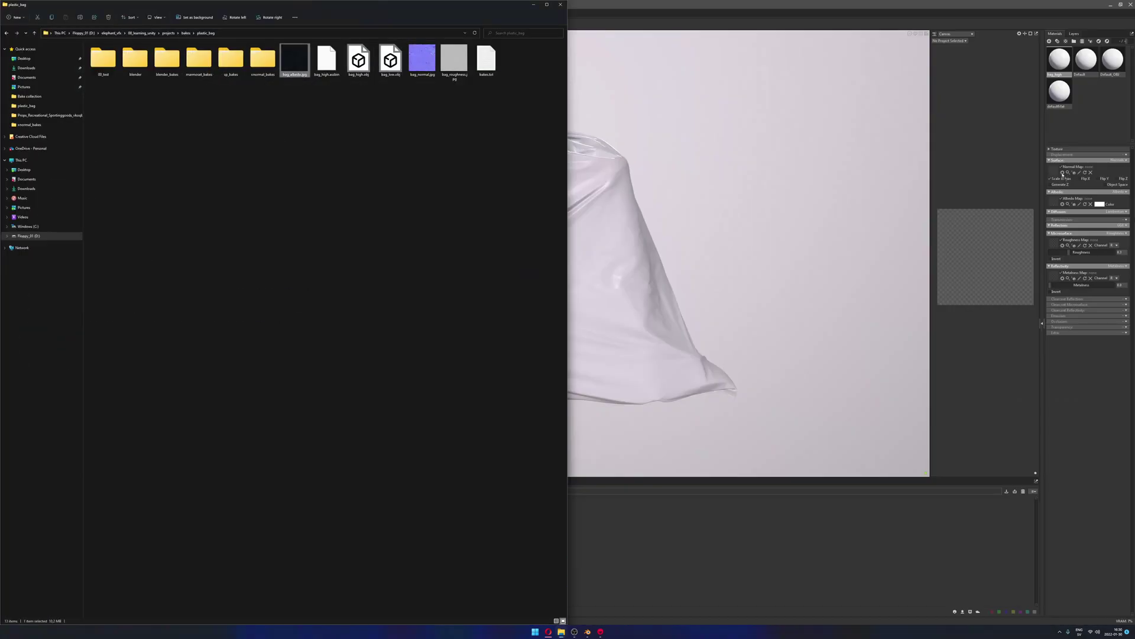
left_click_drag(1058, 169, 1059, 172)
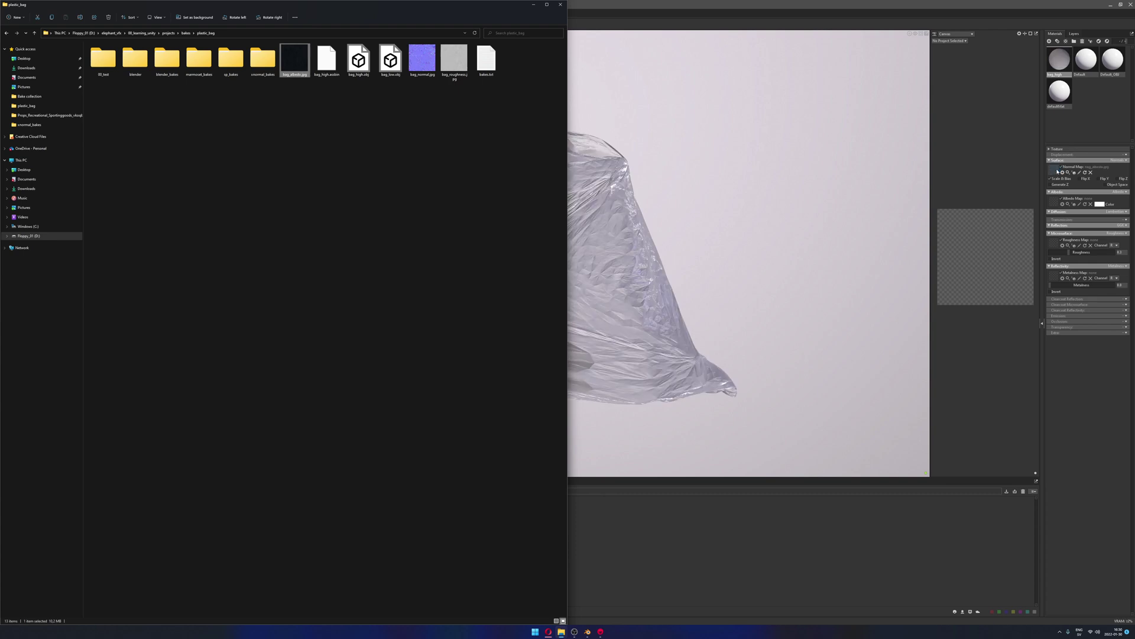
left_click(1067, 179)
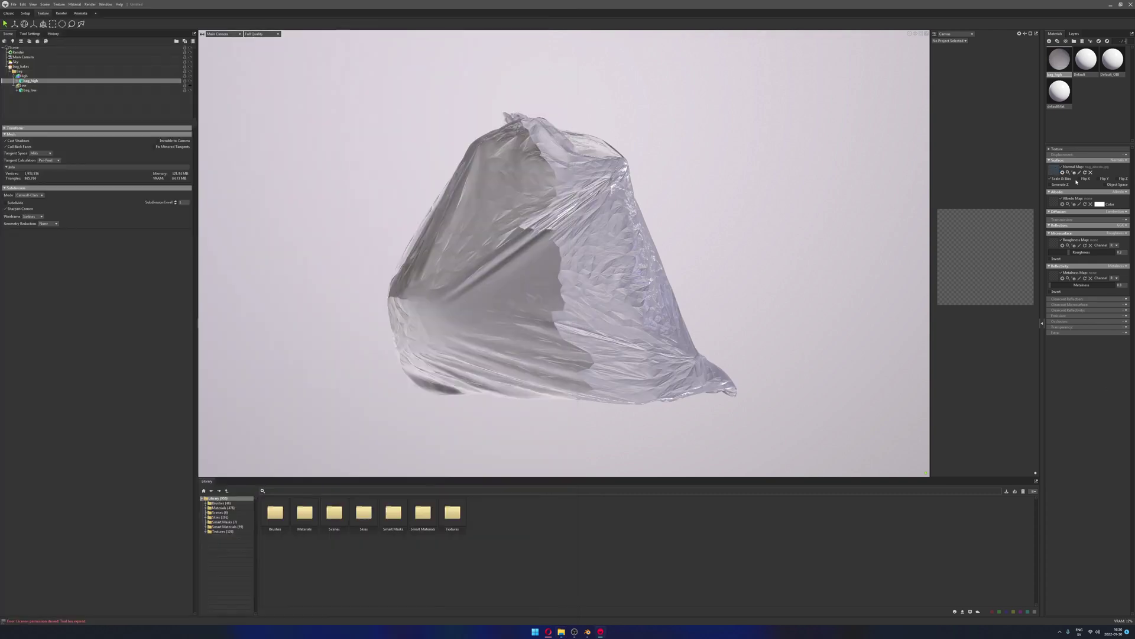
left_click(1062, 167)
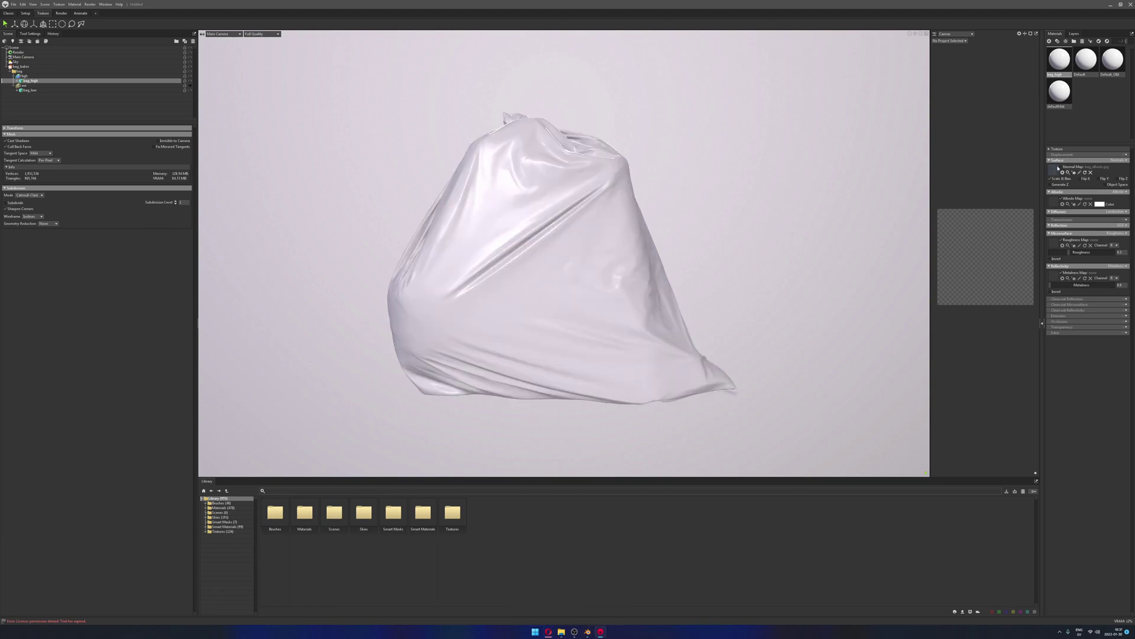
Assign bag_albedo.jpg from the plastic_bag folder as the bag_high material's albedo map
left_click(1057, 203)
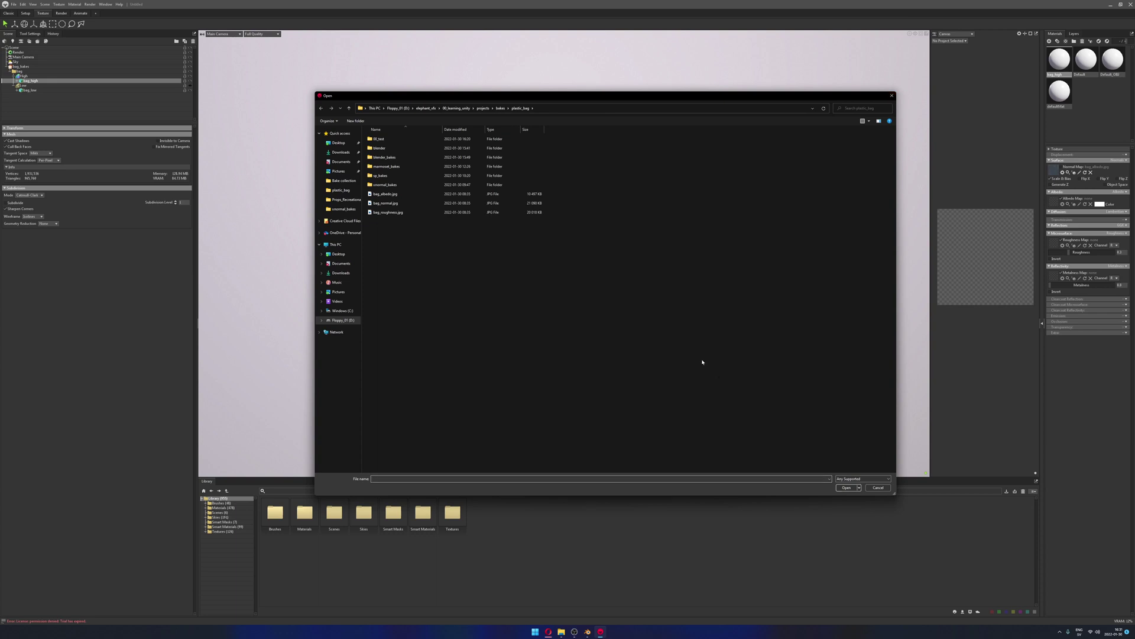
left_click(848, 488)
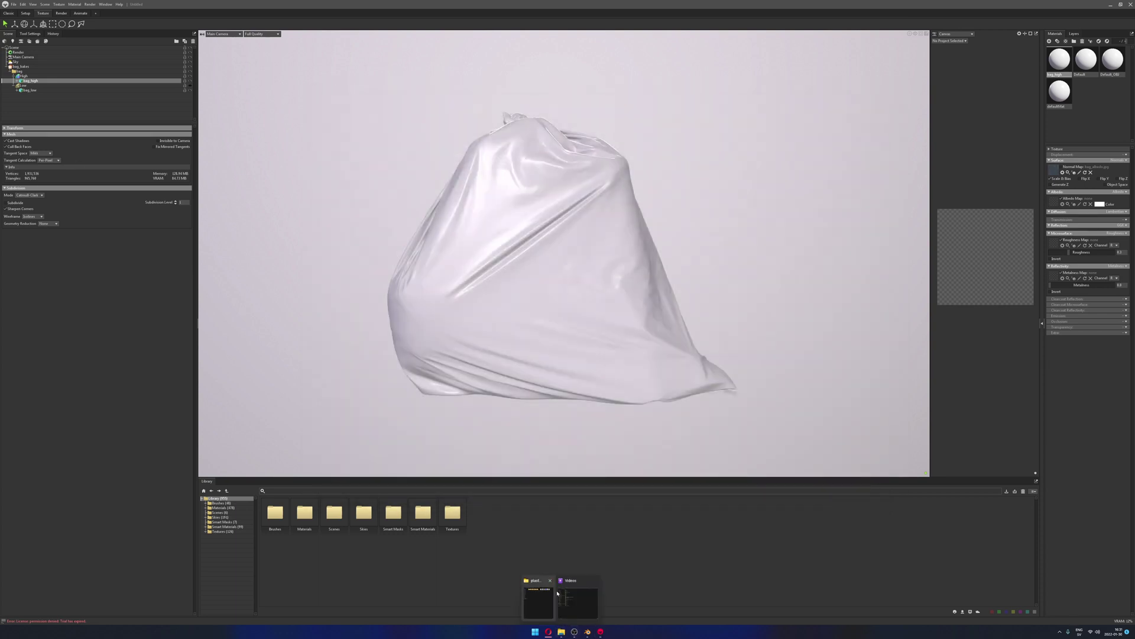
left_click(538, 598)
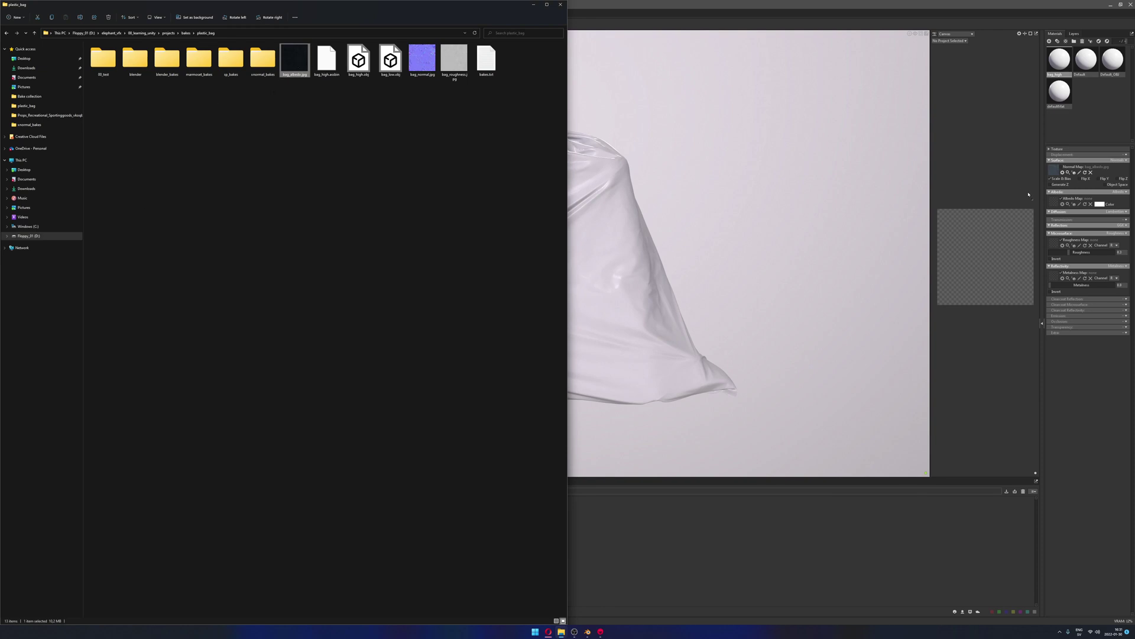
left_click(1076, 389)
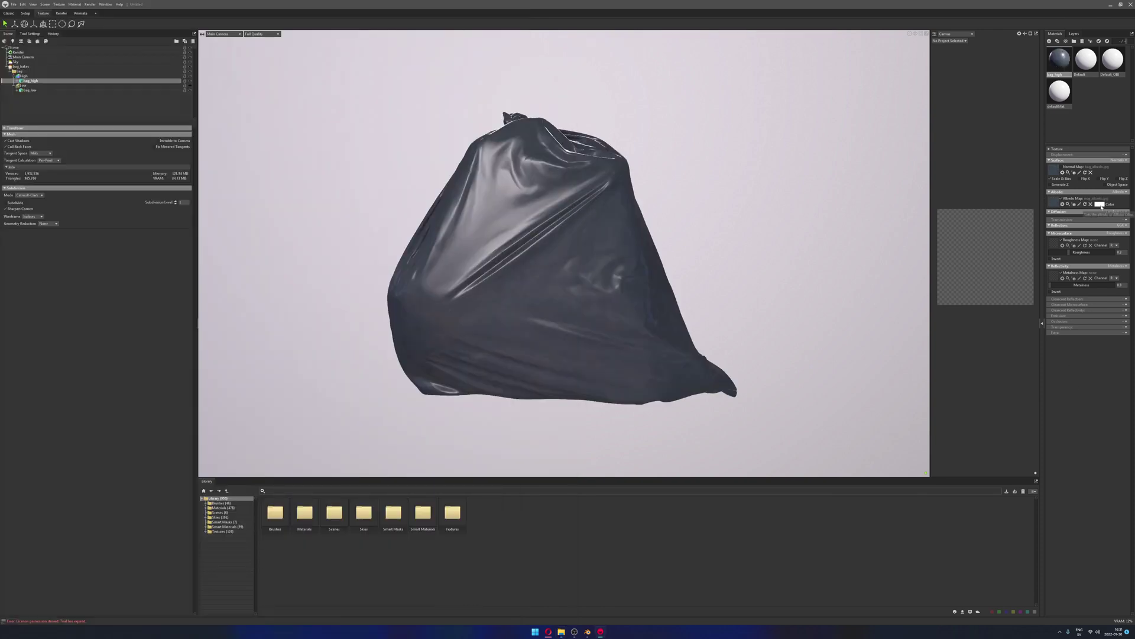
Try a red tint on the bag_high material's albedo colour and return it to white
left_click(1099, 205)
left_click(528, 294)
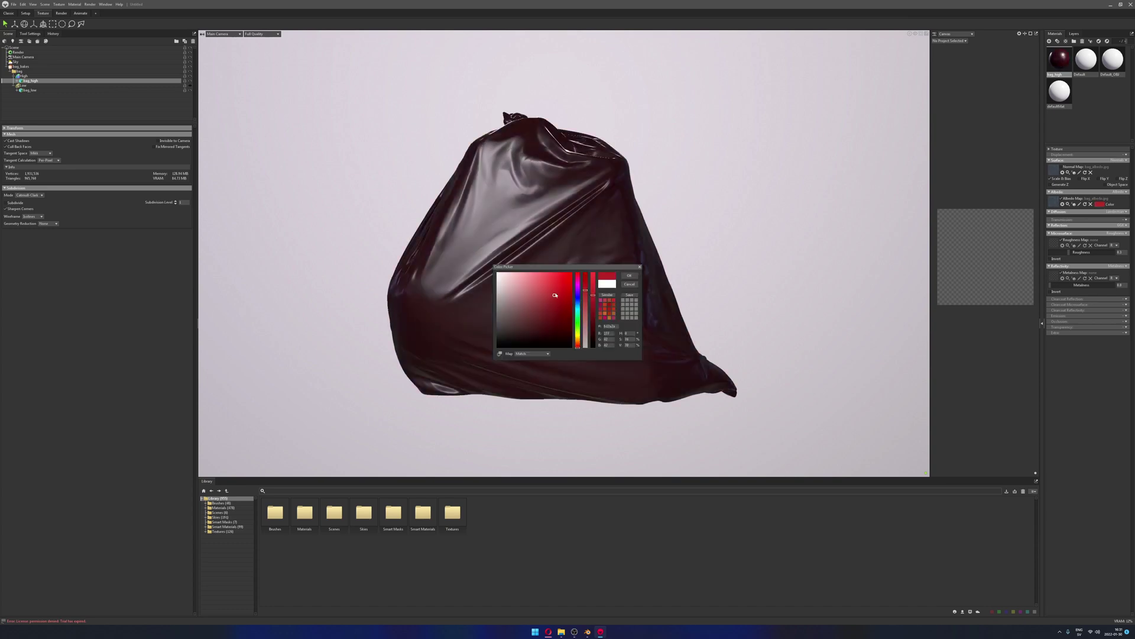
mouse_move(528, 294)
left_mouse_down()
mouse_move(541, 295)
mouse_move(518, 293)
mouse_move(442, 228)
left_mouse_up()
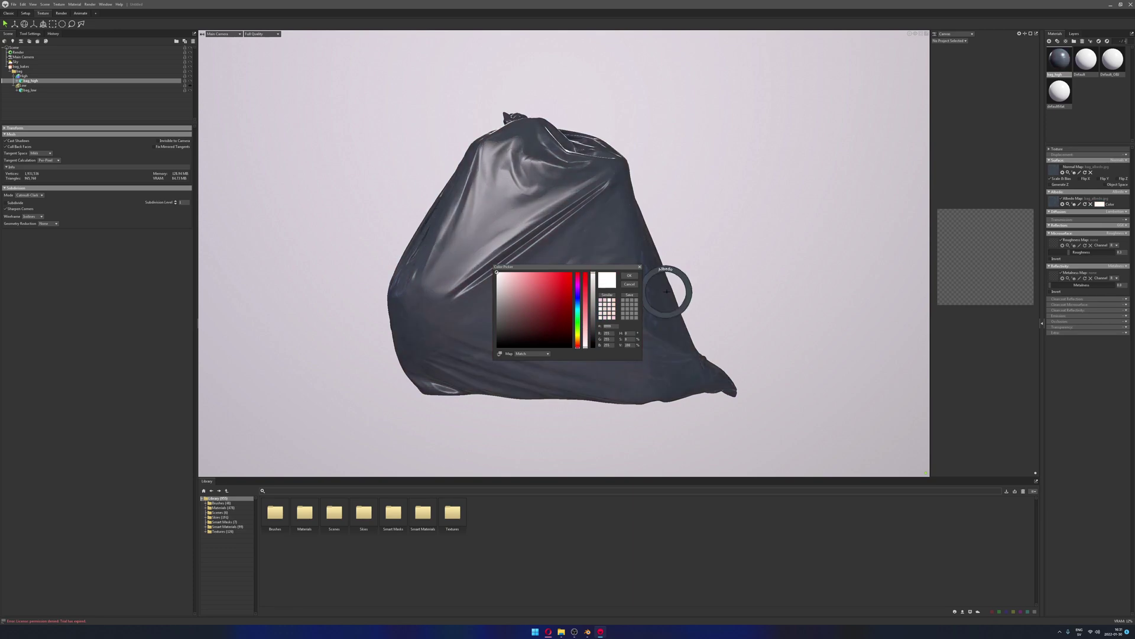
left_click(629, 276)
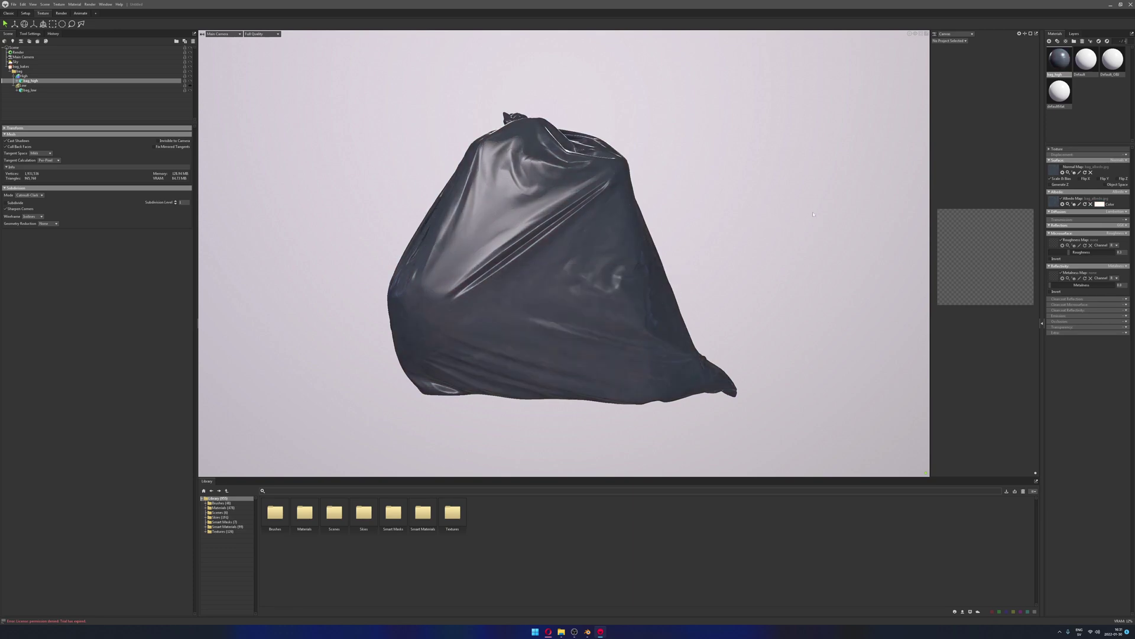
left_click(1050, 150)
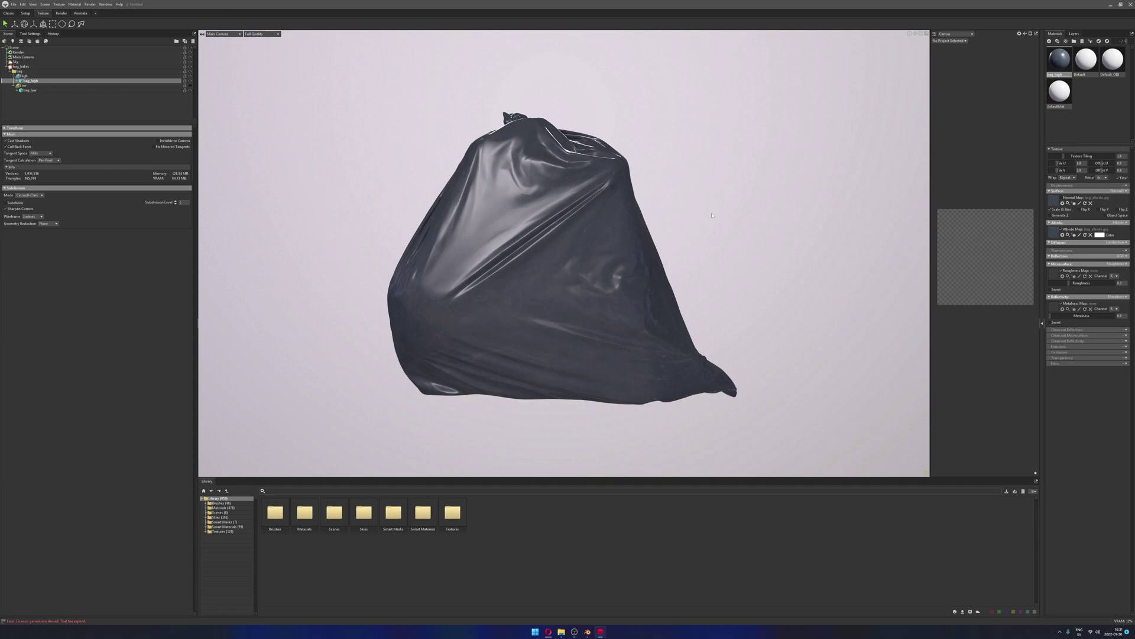
Toggle the bake project's high-poly and low-poly visibility until both bag meshes are shown together
left_click(36, 71)
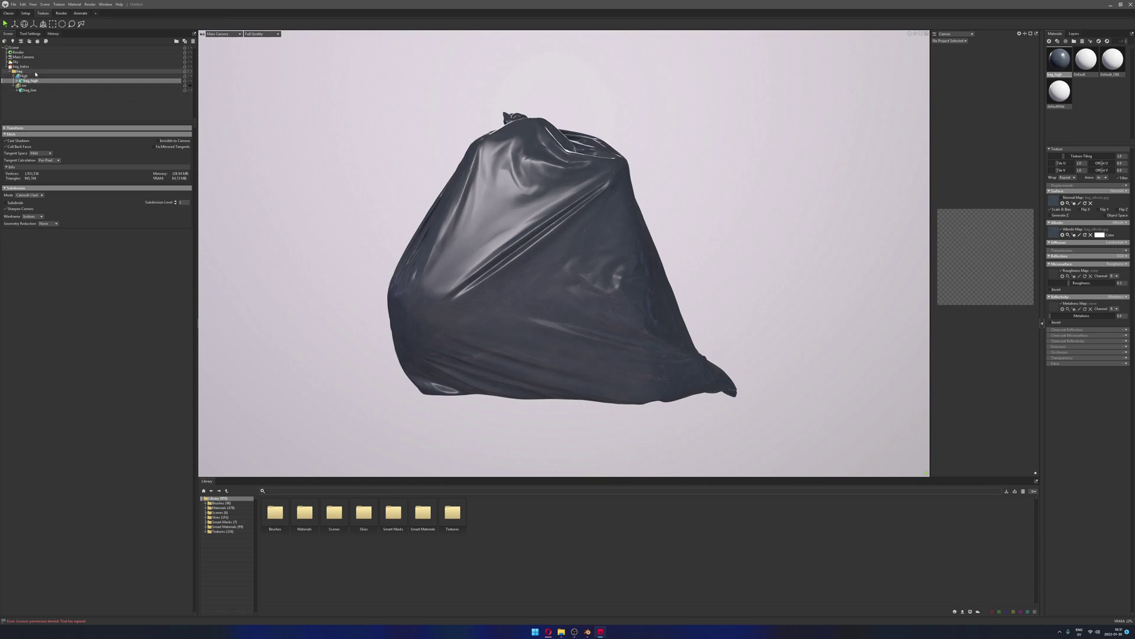
left_click(24, 66)
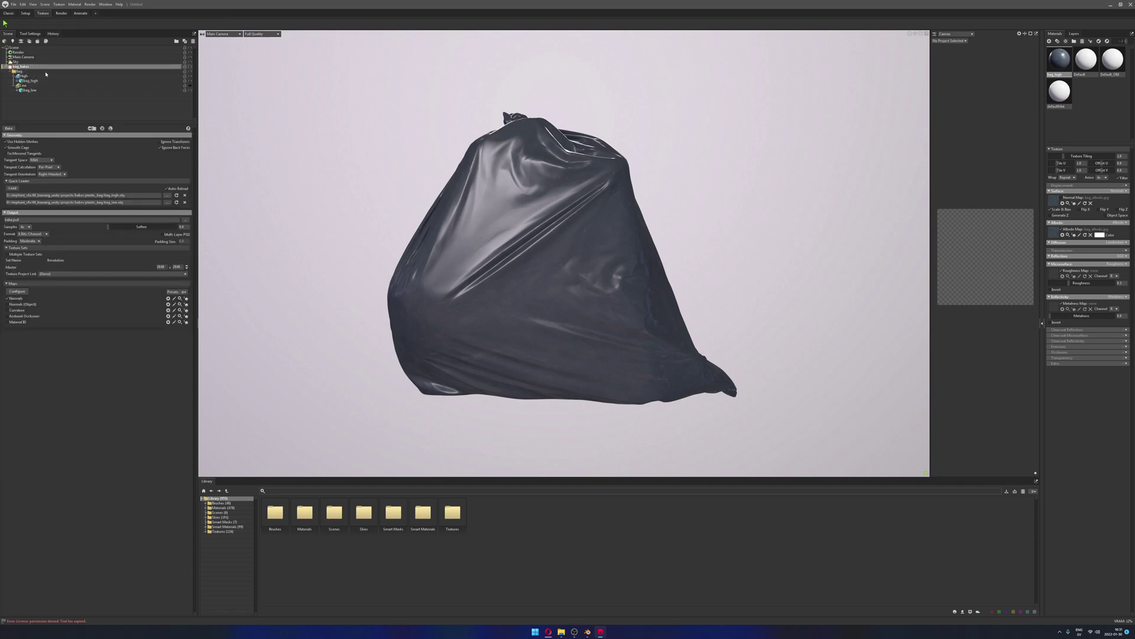
left_click(111, 129)
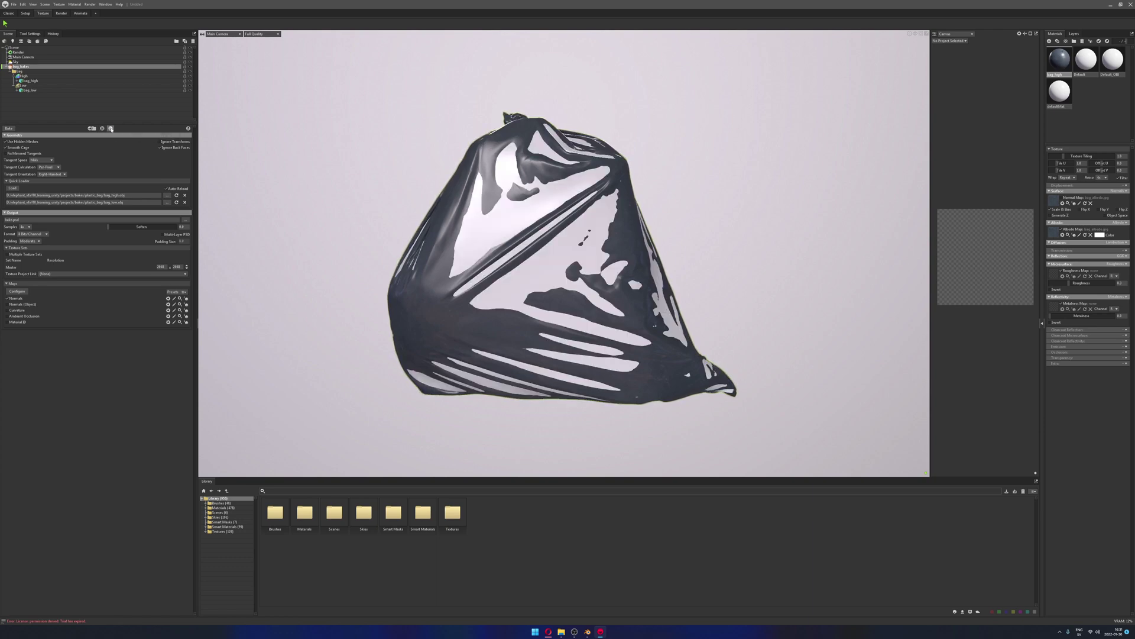
left_click(103, 130)
left_click(103, 130)
left_click(110, 129)
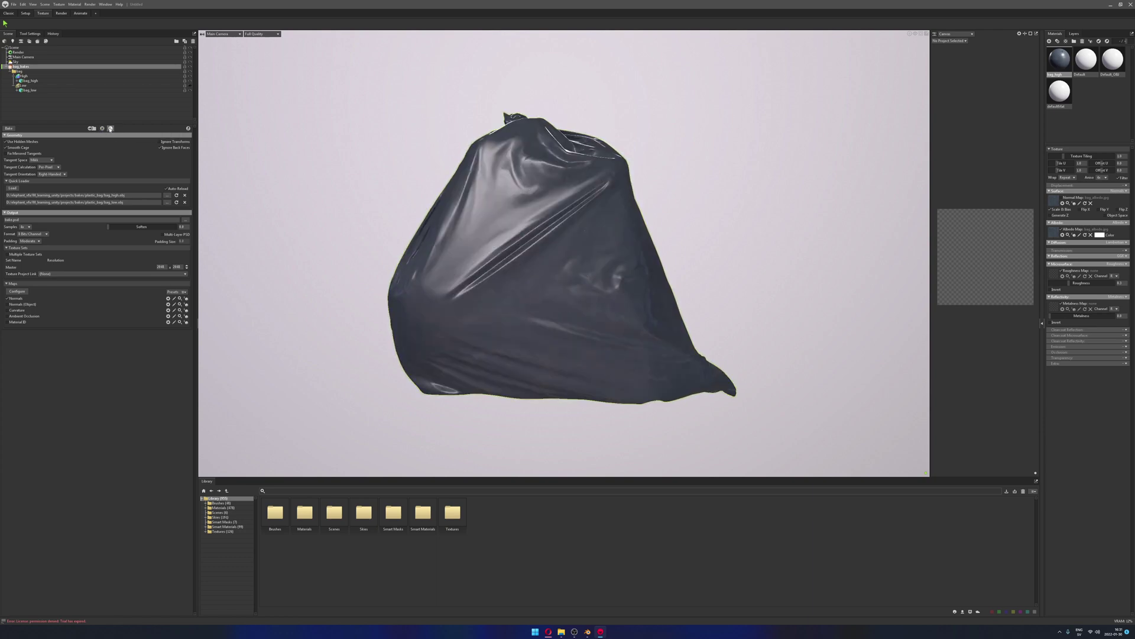
left_click(111, 129)
Select the Low group and examine from several sides how its cage encloses the high-poly bag
left_click(30, 87)
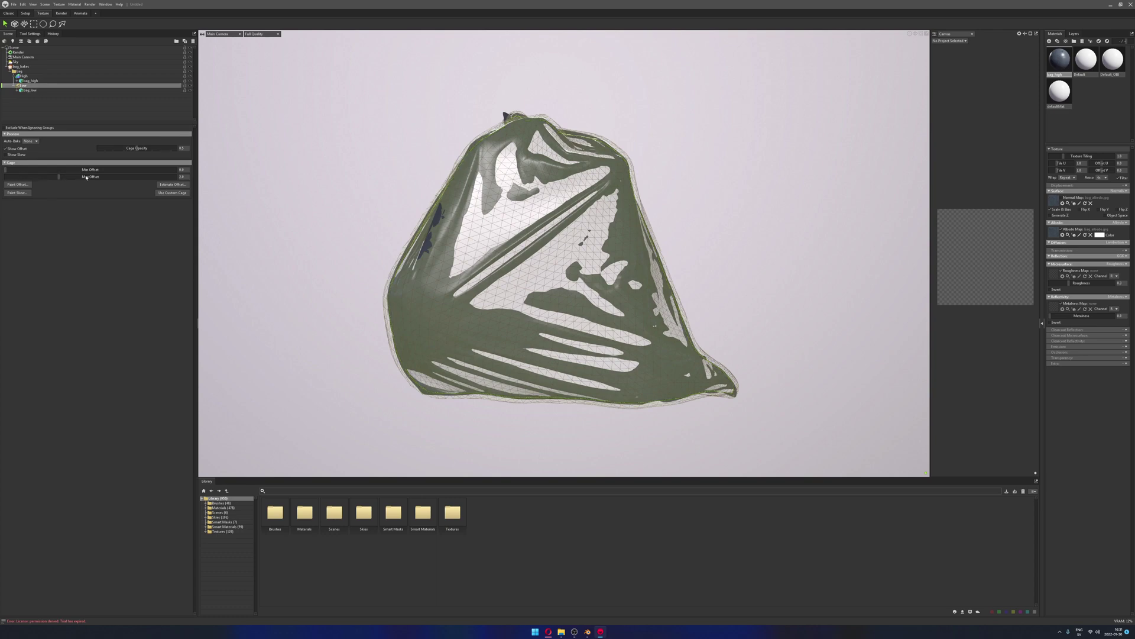
scroll(657, 202, "up", 2)
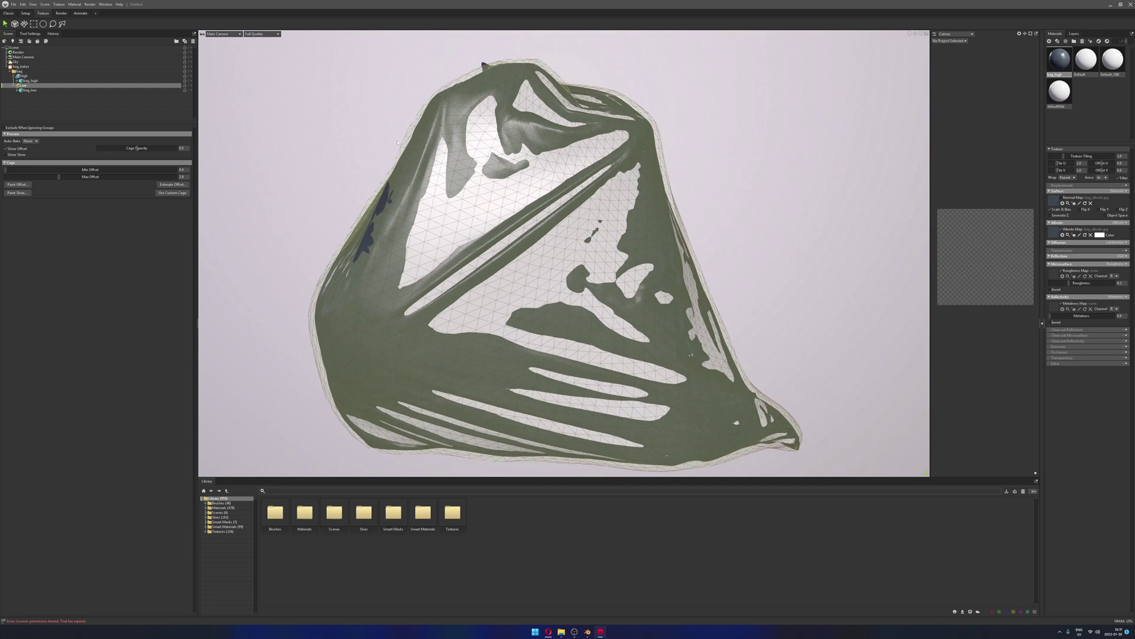
scroll(712, 190, "down", 3)
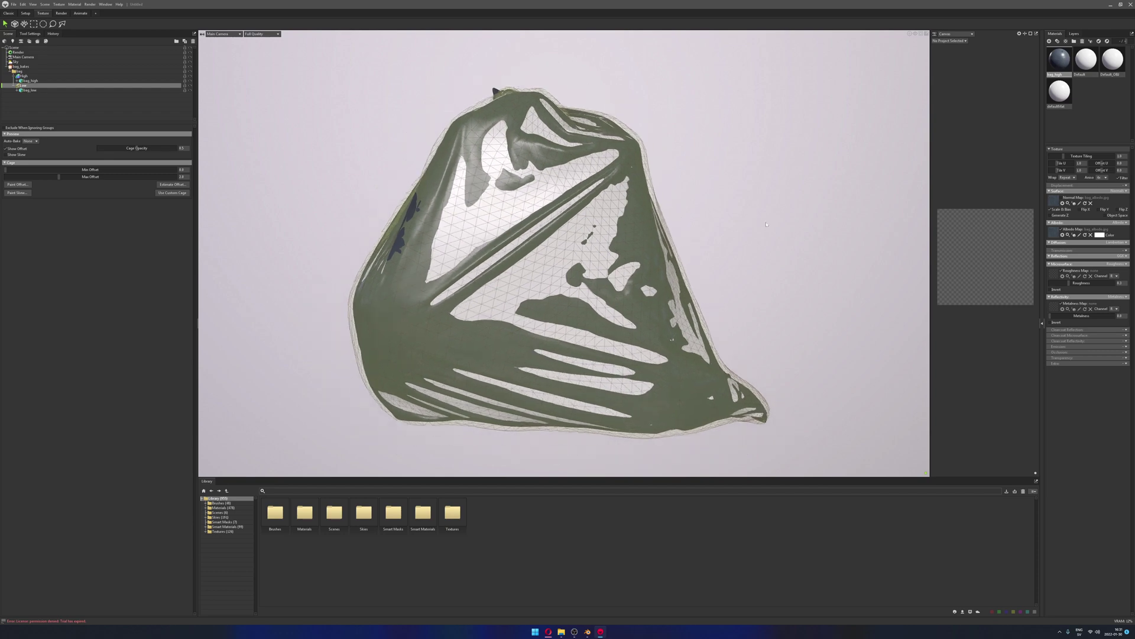
left_click_drag(713, 190, 560, 161)
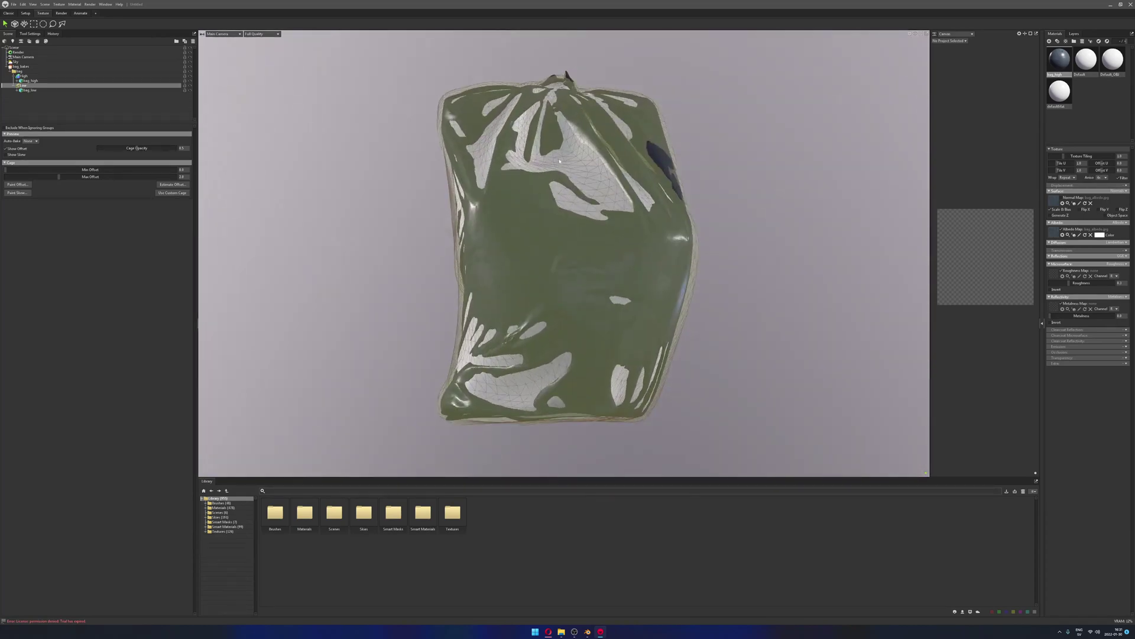
left_click_drag(731, 202, 196, 166)
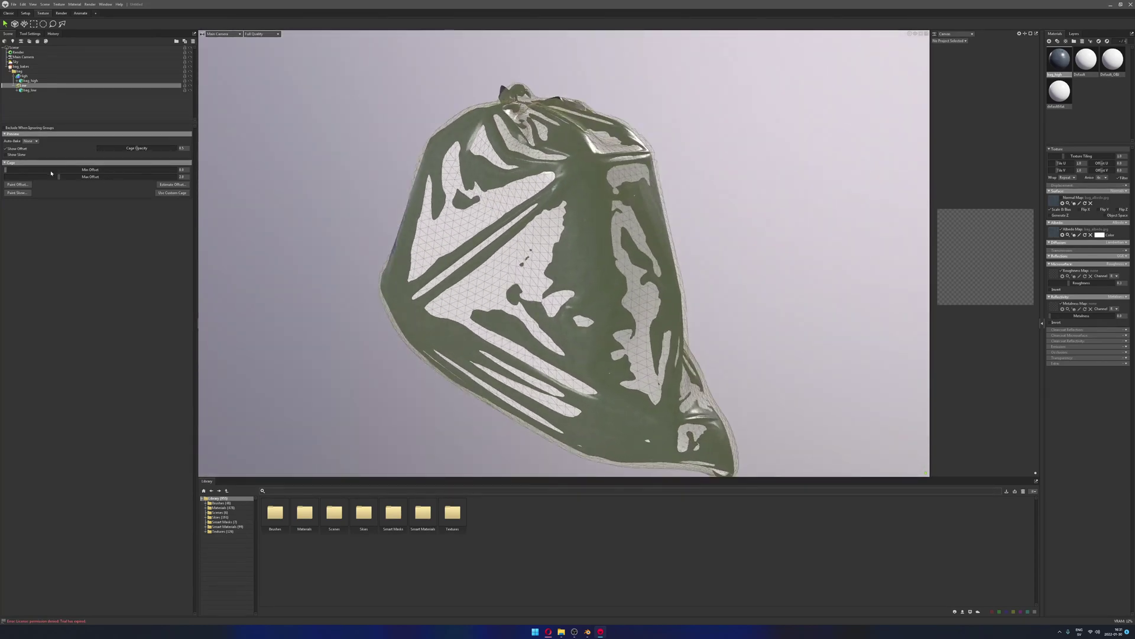
Try a larger maximum cage offset for the Low group and undo the change
left_click_drag(59, 177, 93, 182)
key("ctrl+z")
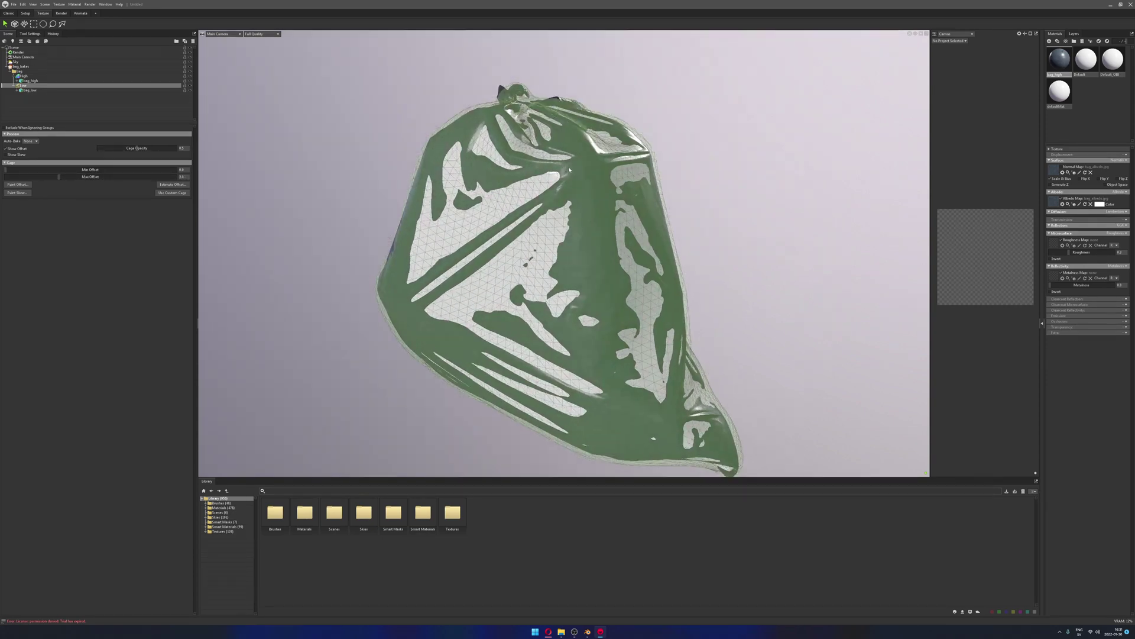
key("ctrl+z")
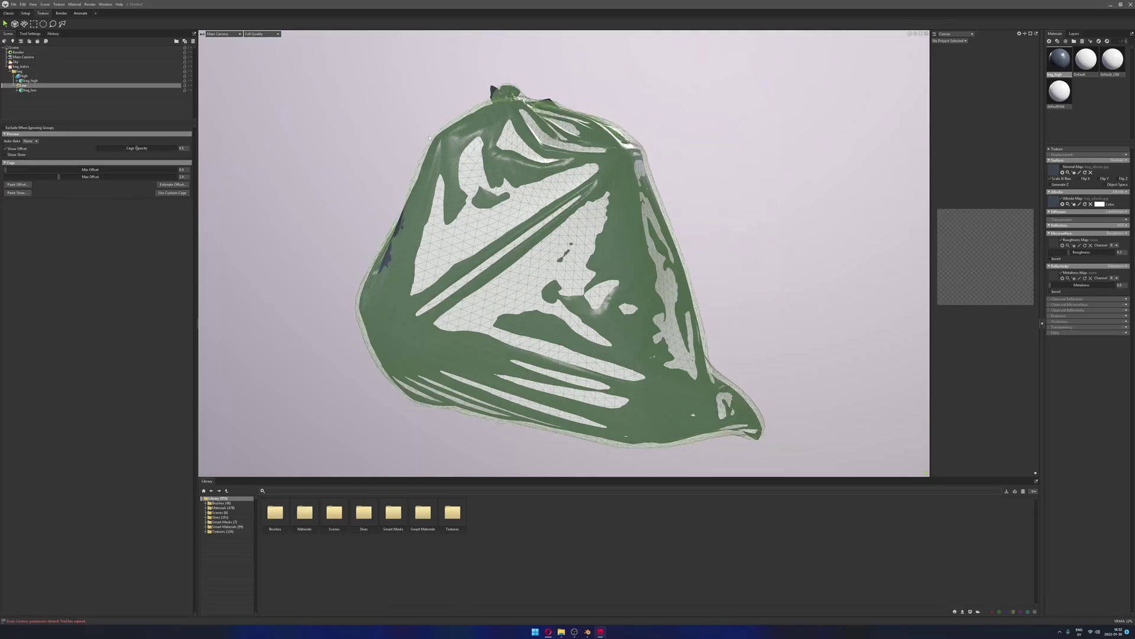
left_click_drag(430, 137, 421, 154)
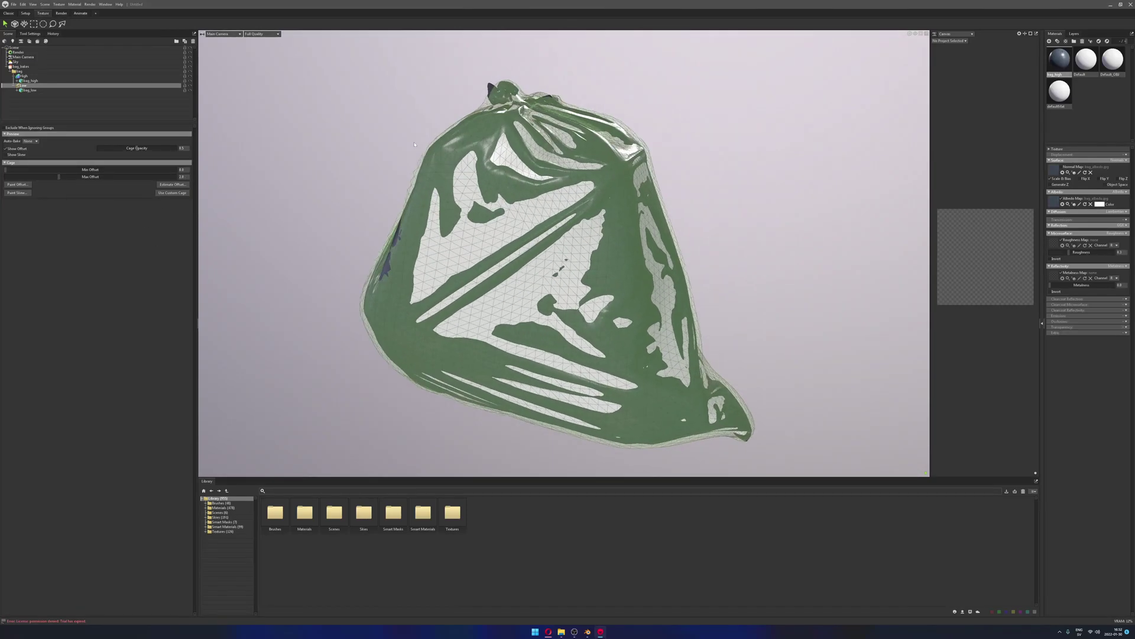
Open the canvas for painting the cage offset and enlarge its window beside the bag
left_click(23, 185)
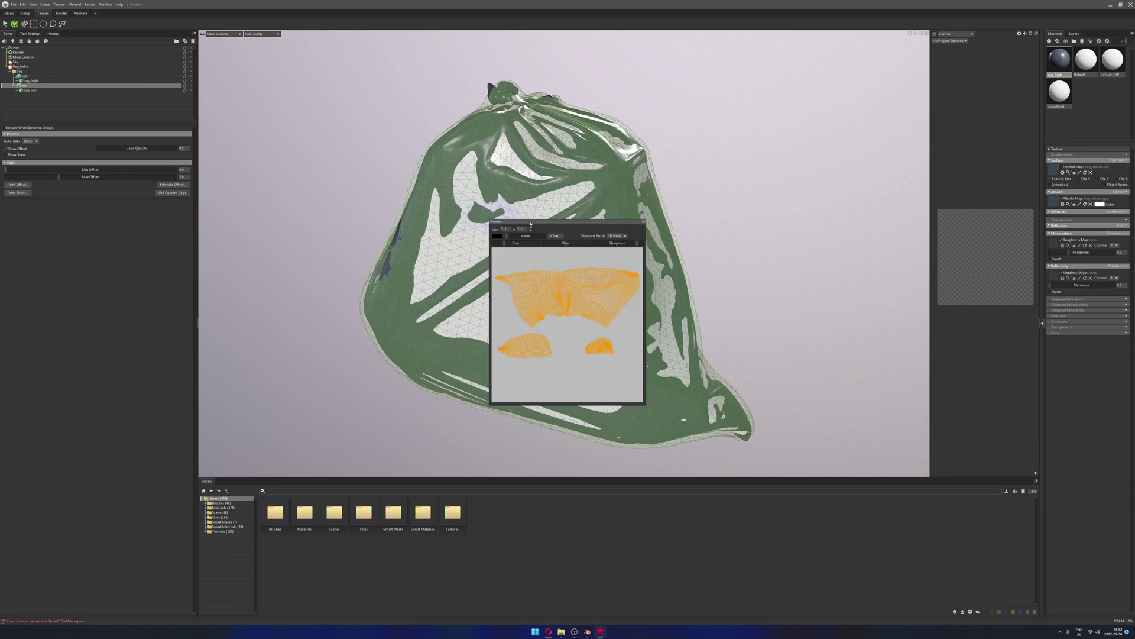
left_click_drag(527, 221, 331, 153)
scroll(379, 201, "up", 5)
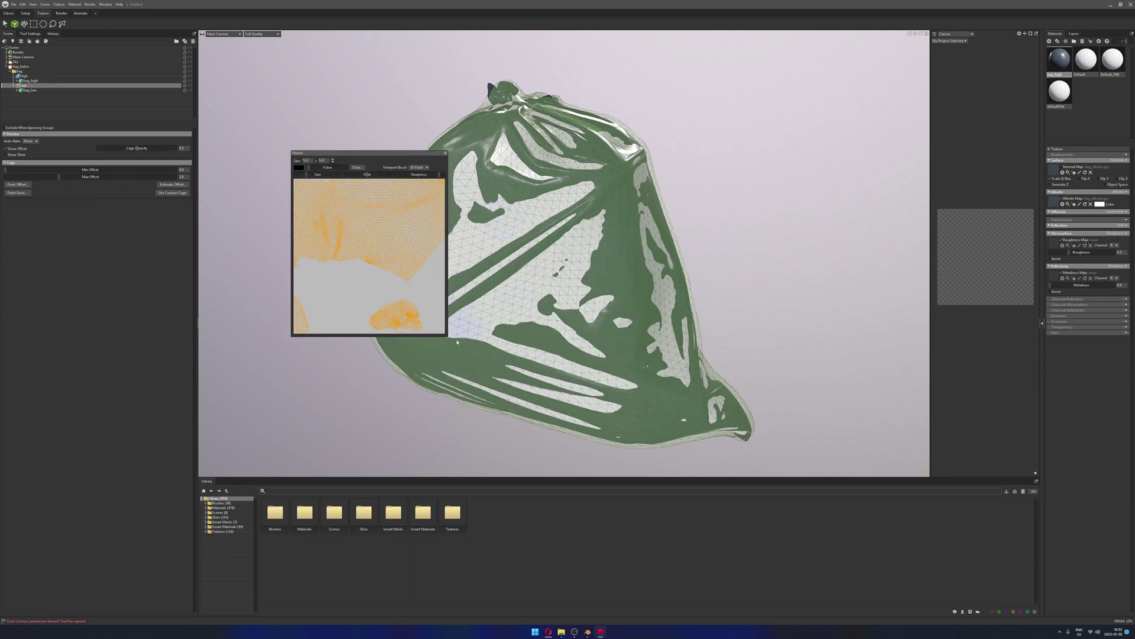
left_click_drag(449, 337, 545, 387)
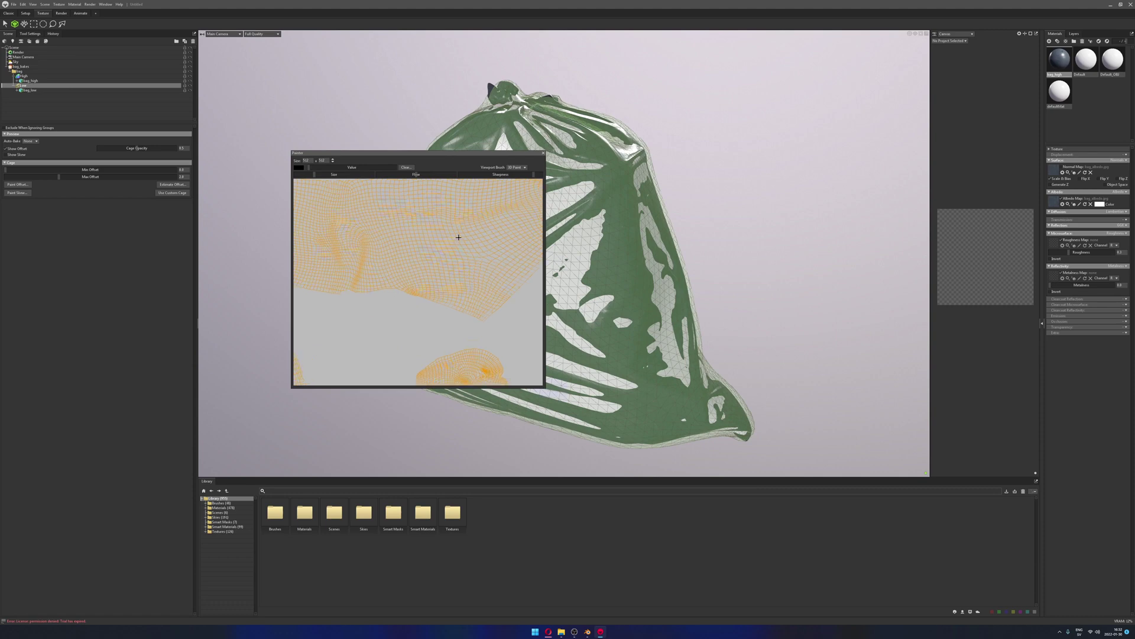
scroll(585, 160, "down", 3)
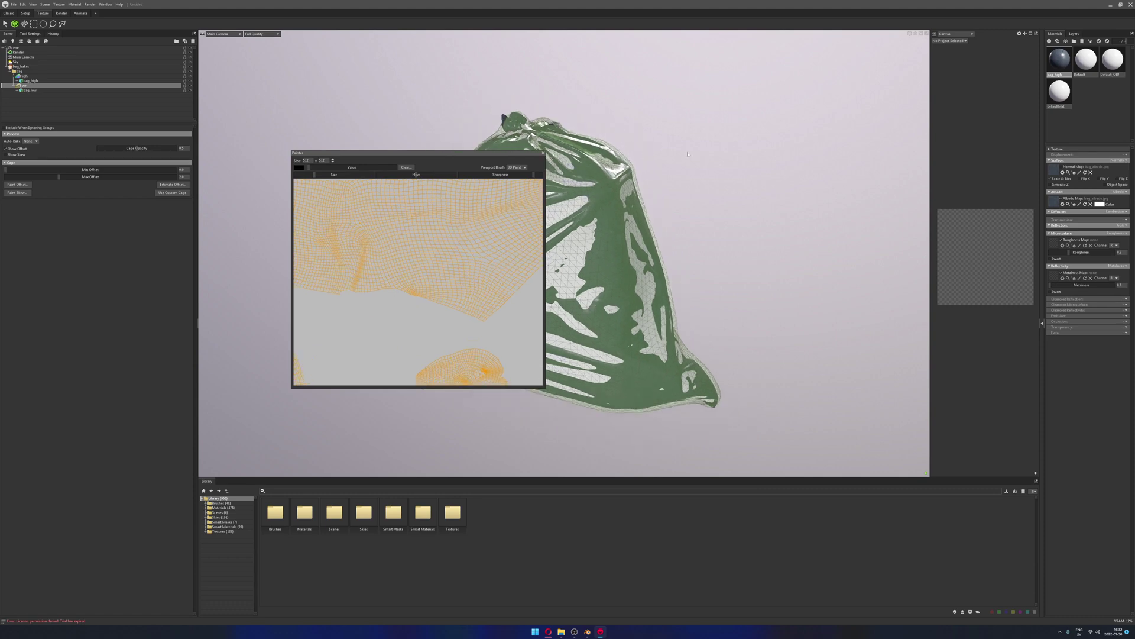
Try painting a black offset value on the bag's upper corner and clear the offset canvas
scroll(672, 144, "up", 5)
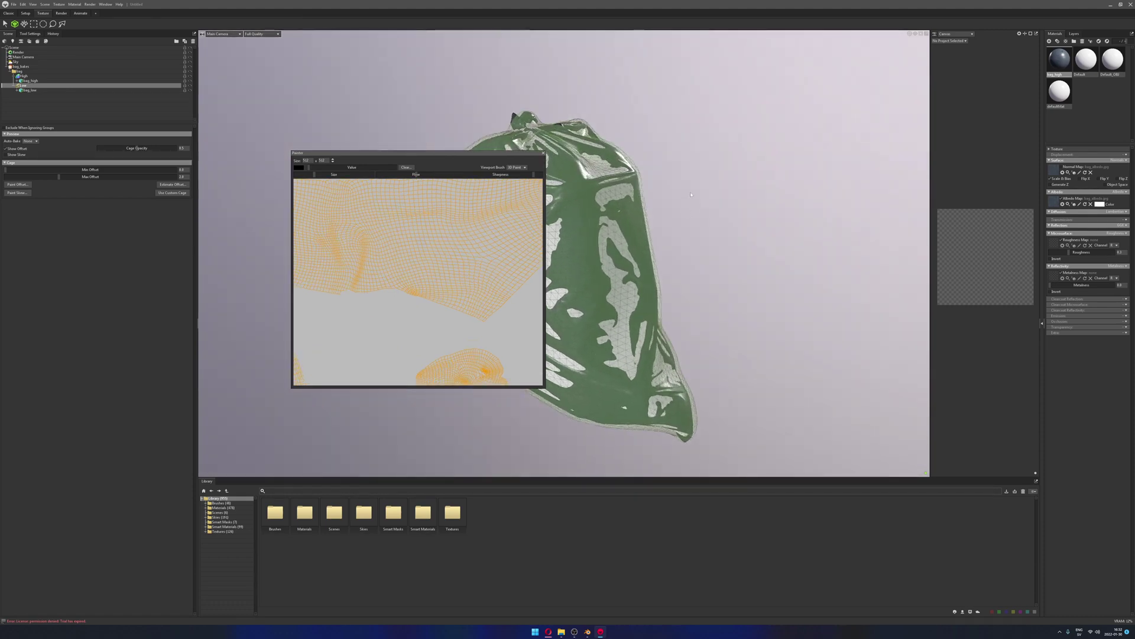
scroll(706, 155, "up", 3)
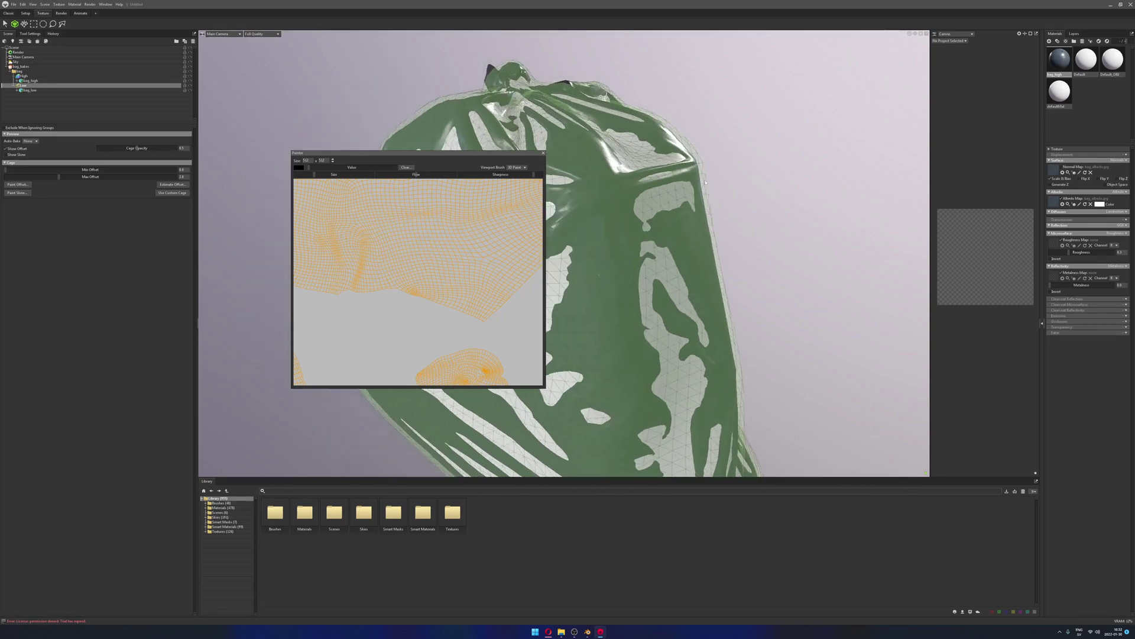
left_click_drag(691, 171, 694, 166)
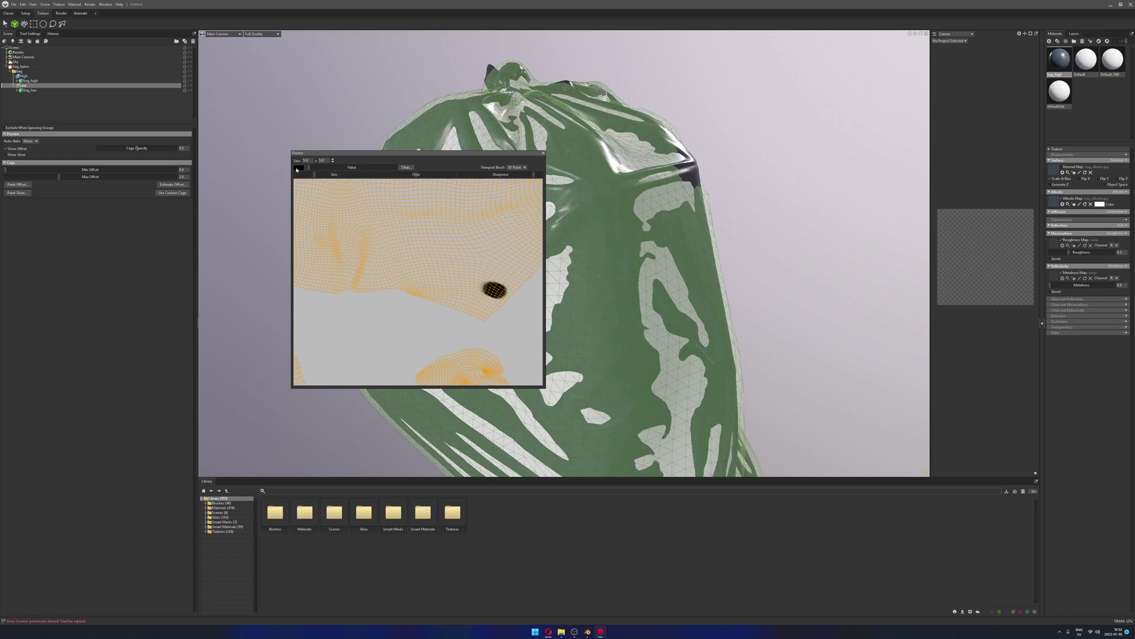
left_click(406, 167)
left_click(573, 336)
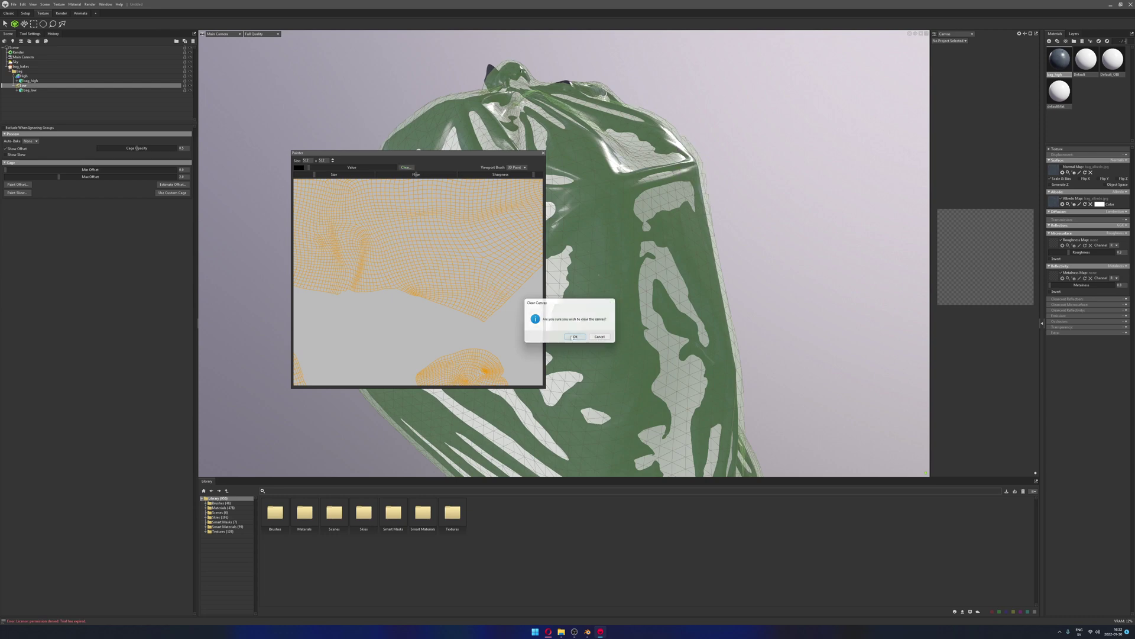
Try painting a white offset value on the bag's upper corner, clear the offset canvas and close it
left_click_drag(309, 168, 397, 168)
left_click(691, 154)
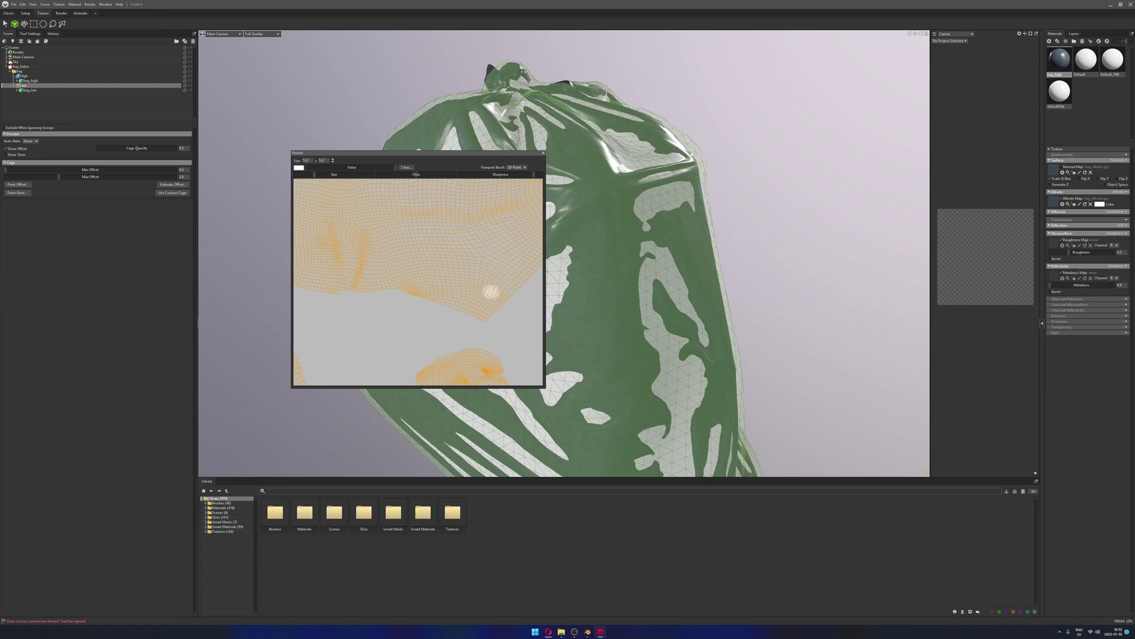
mouse_move(691, 155)
left_mouse_down()
mouse_move(704, 155)
mouse_move(673, 134)
mouse_move(644, 152)
mouse_move(693, 167)
left_mouse_up()
scroll(764, 155, "down", 2)
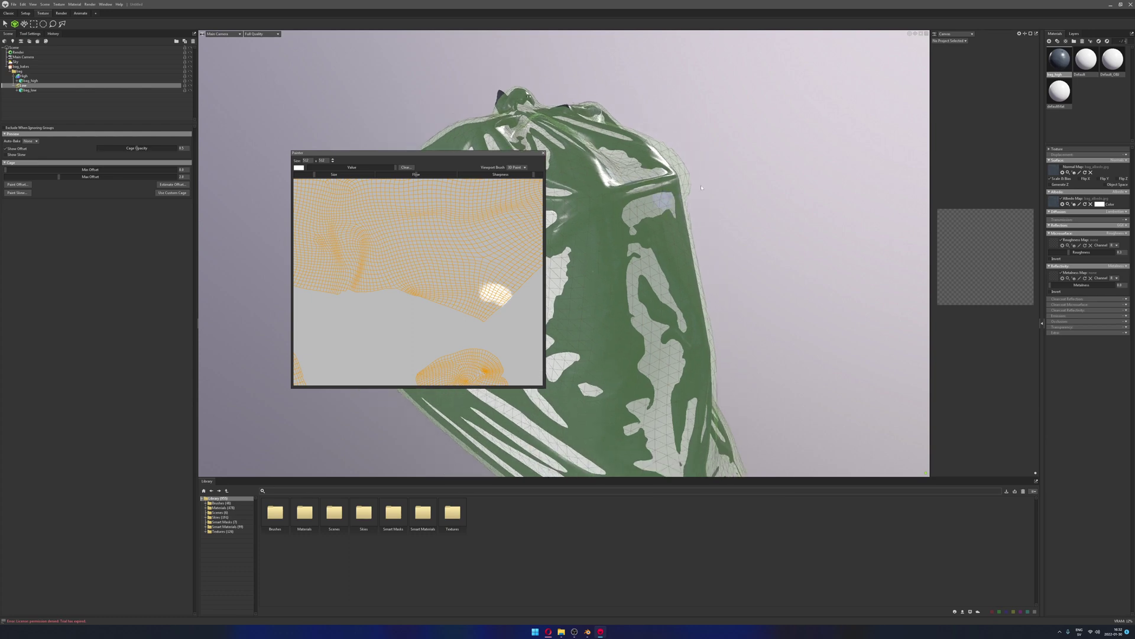
left_click(405, 168)
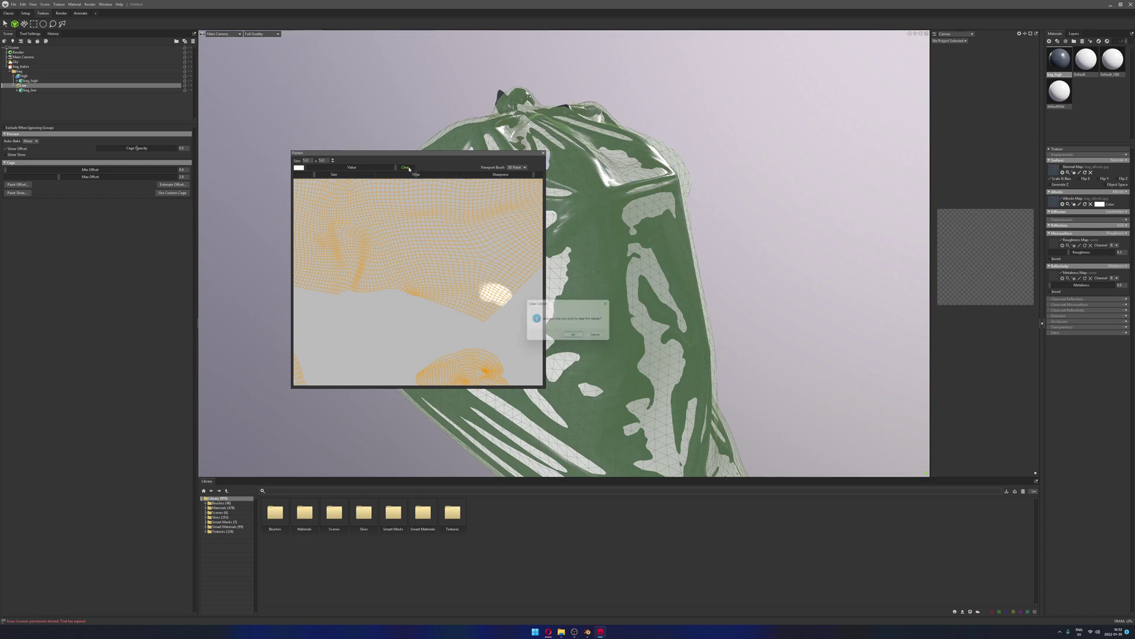
left_click(574, 337)
left_click(543, 152)
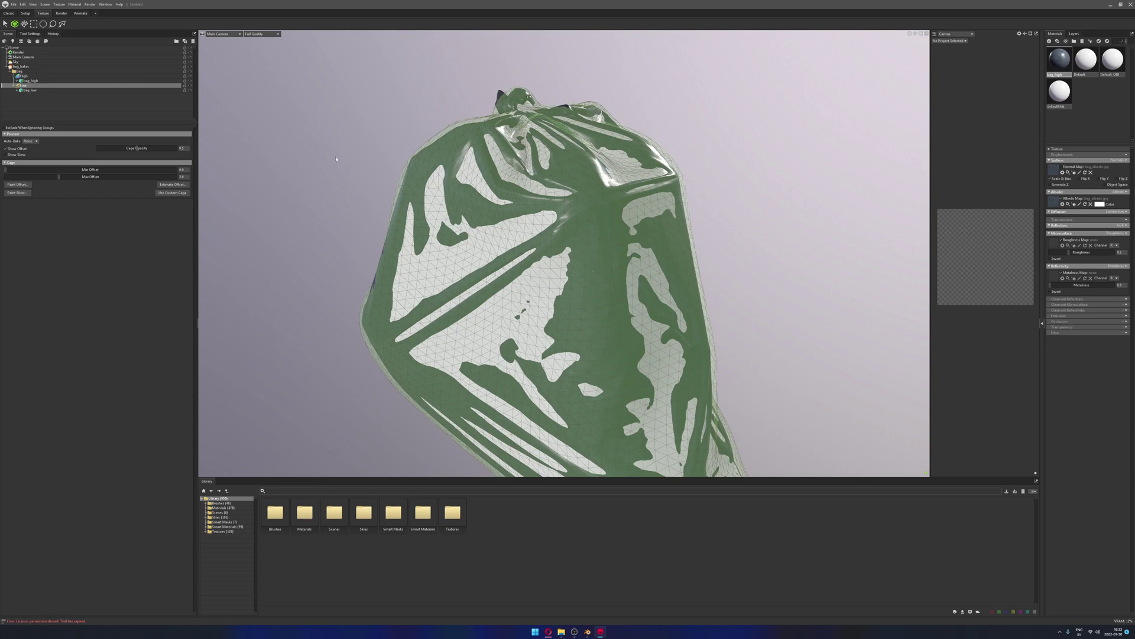
Open the skew painting canvas, try a black brush value, clear the canvas and close it
left_click(23, 194)
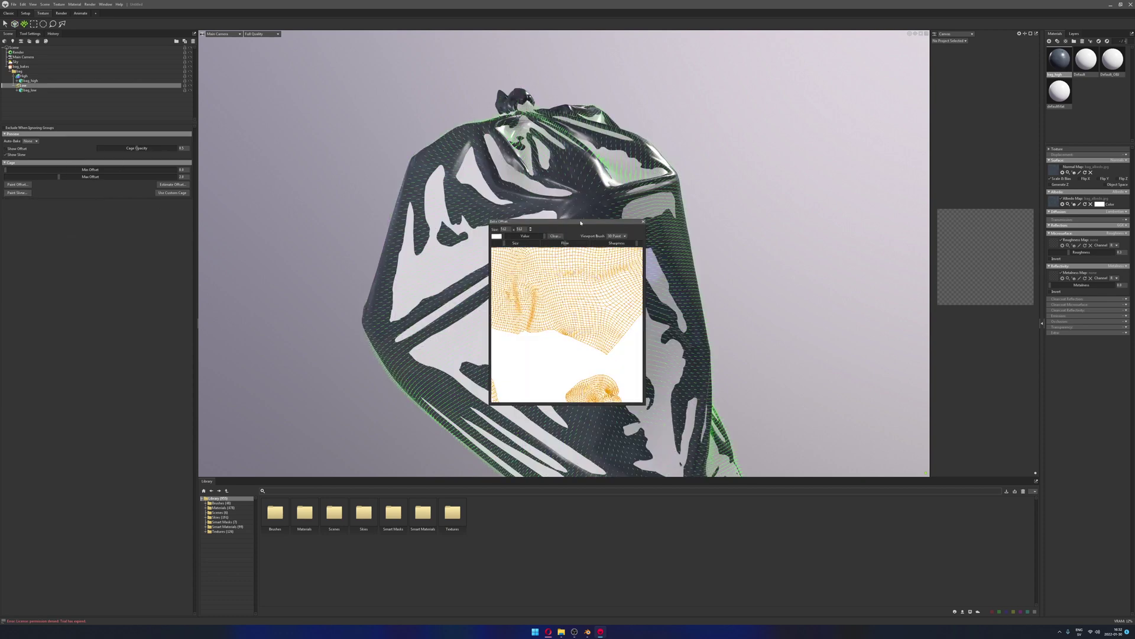
left_click_drag(581, 222, 358, 172)
scroll(648, 254, "up", 2)
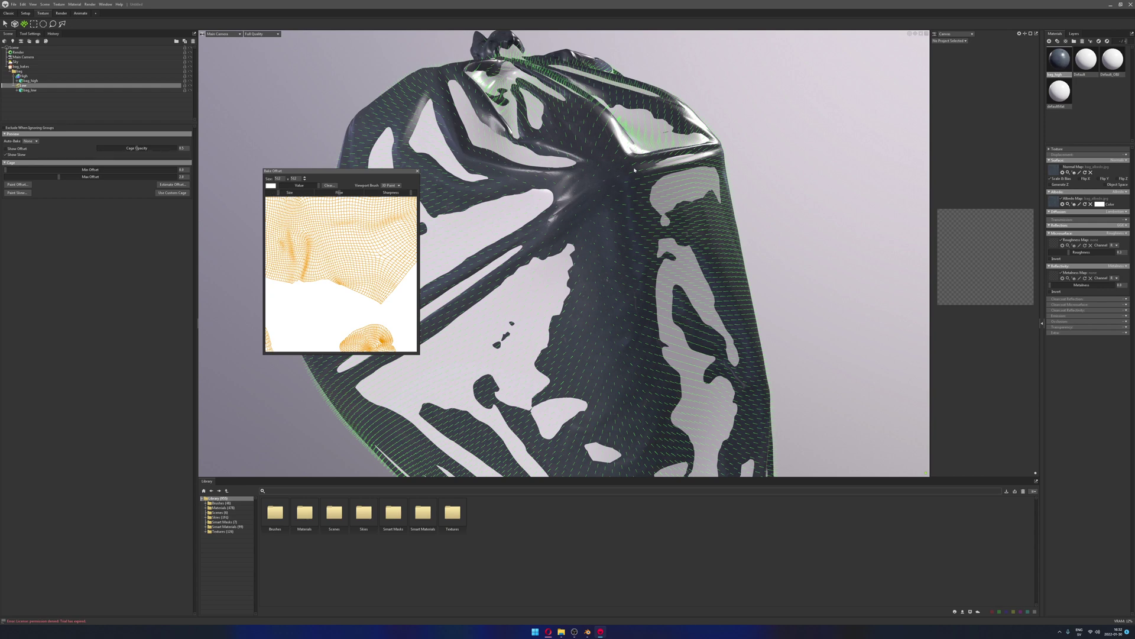
left_click_drag(297, 187, 270, 187)
left_click(331, 185)
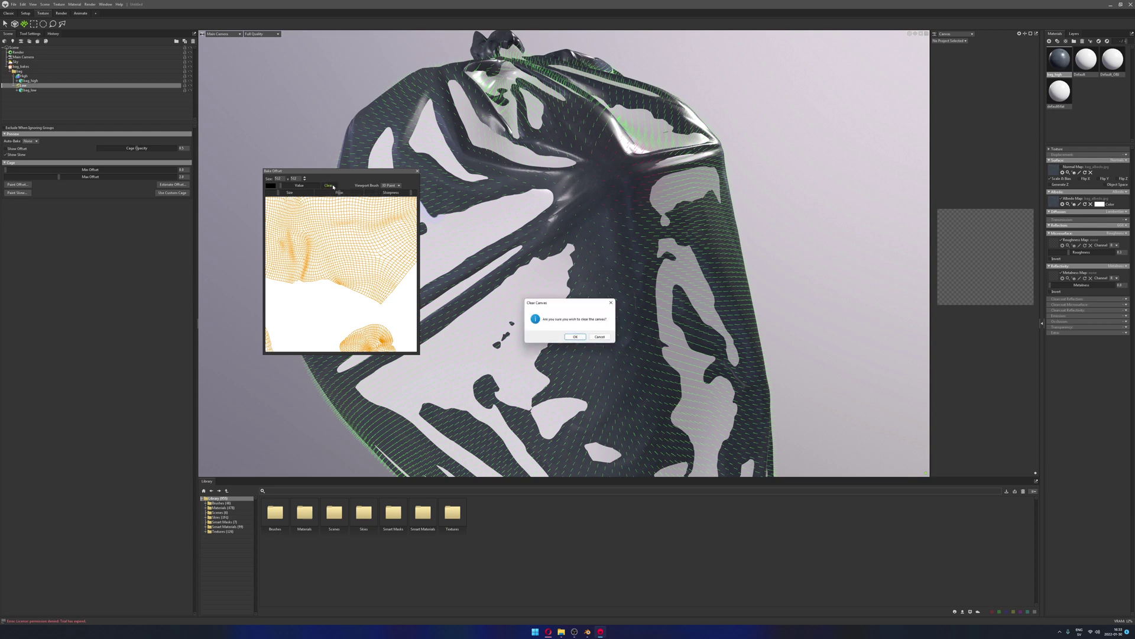
left_click(574, 337)
left_click(417, 170)
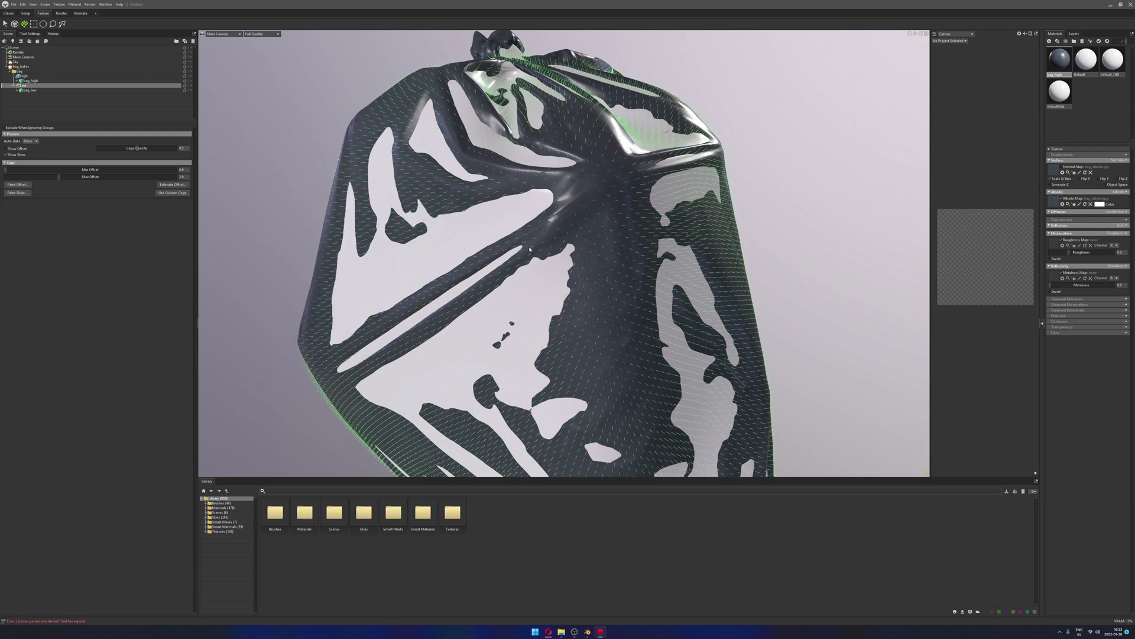
scroll(529, 249, "down", 4)
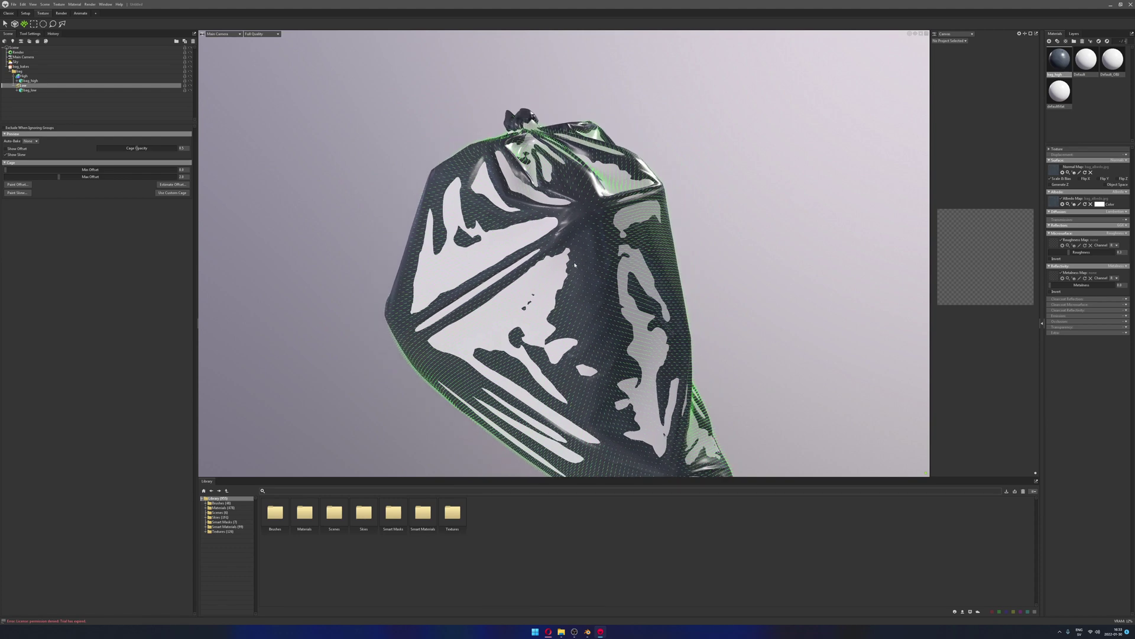
Select the bag bake project and create a folder named marmoset in plastic_bag's test folder for its output
left_click(21, 66)
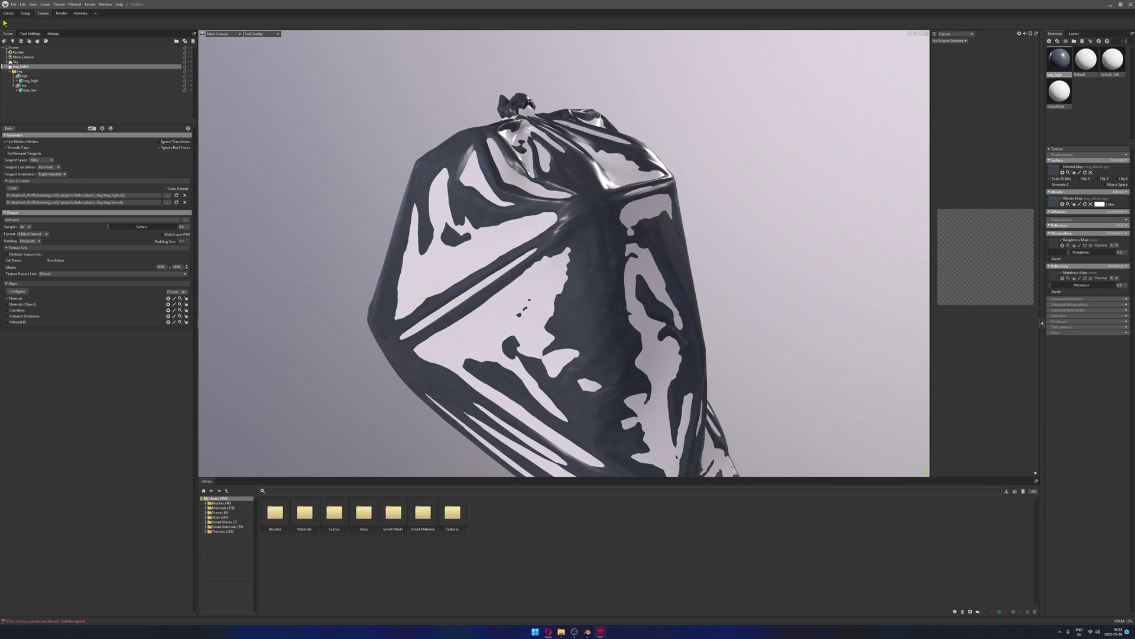
left_click(186, 219)
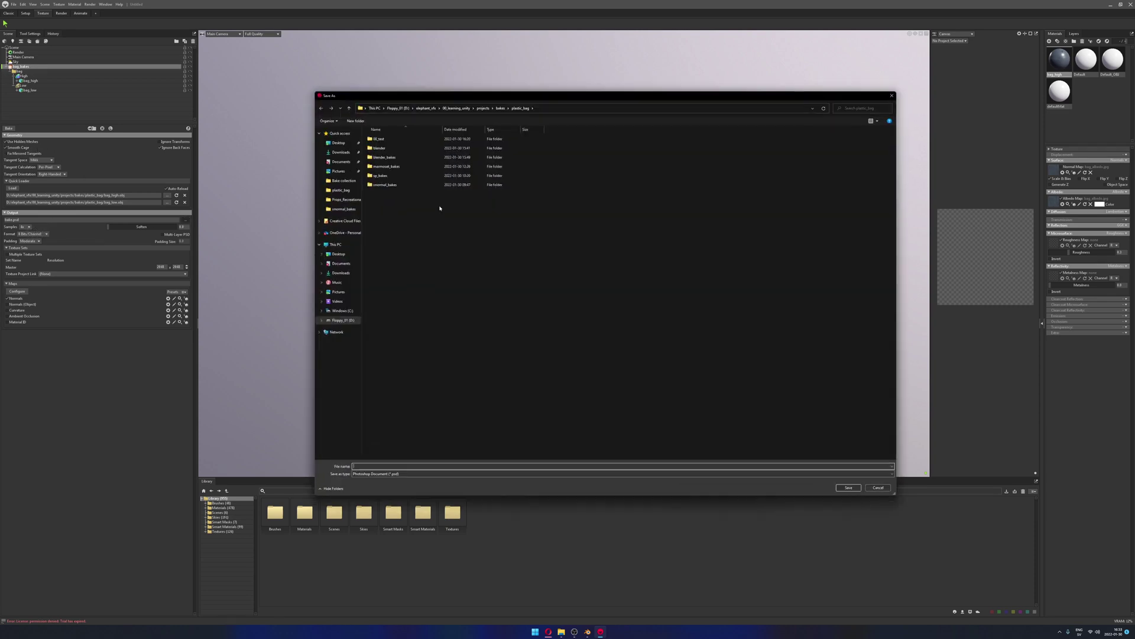
double_click(380, 139)
right_click(430, 218)
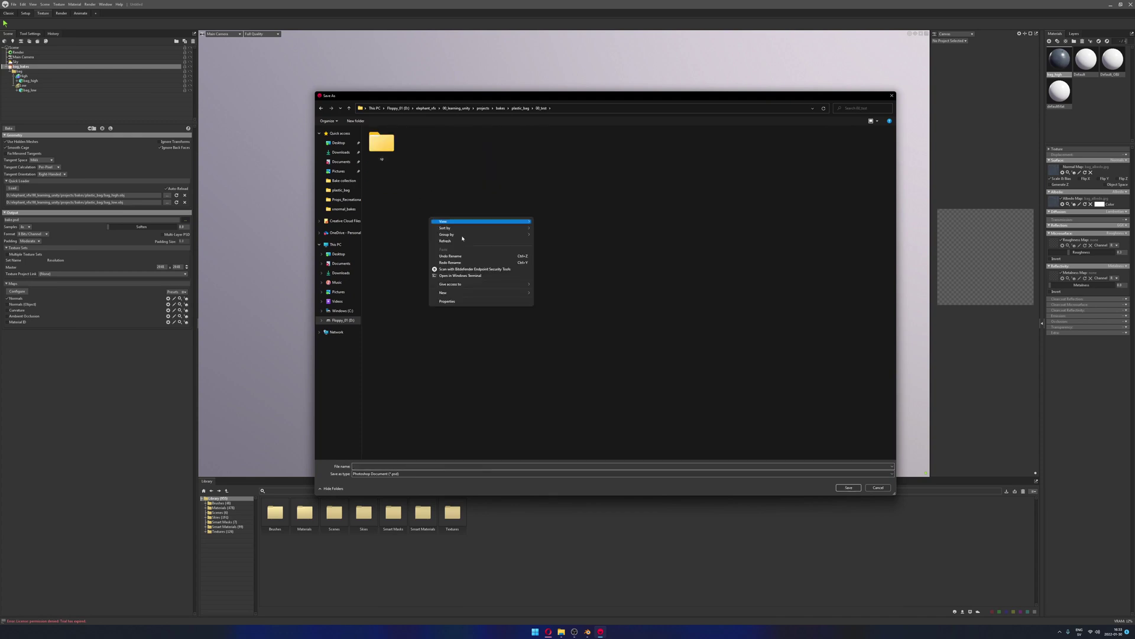
mouse_move(455, 292)
left_click(539, 294)
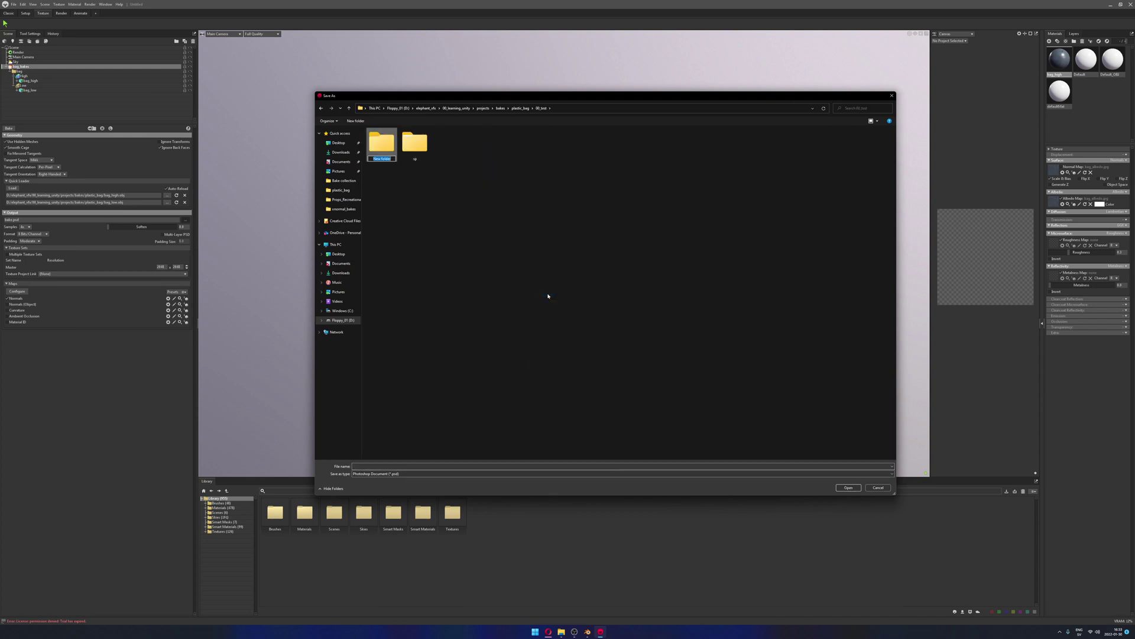
type("marmoset")
key("Return")
key("Return")
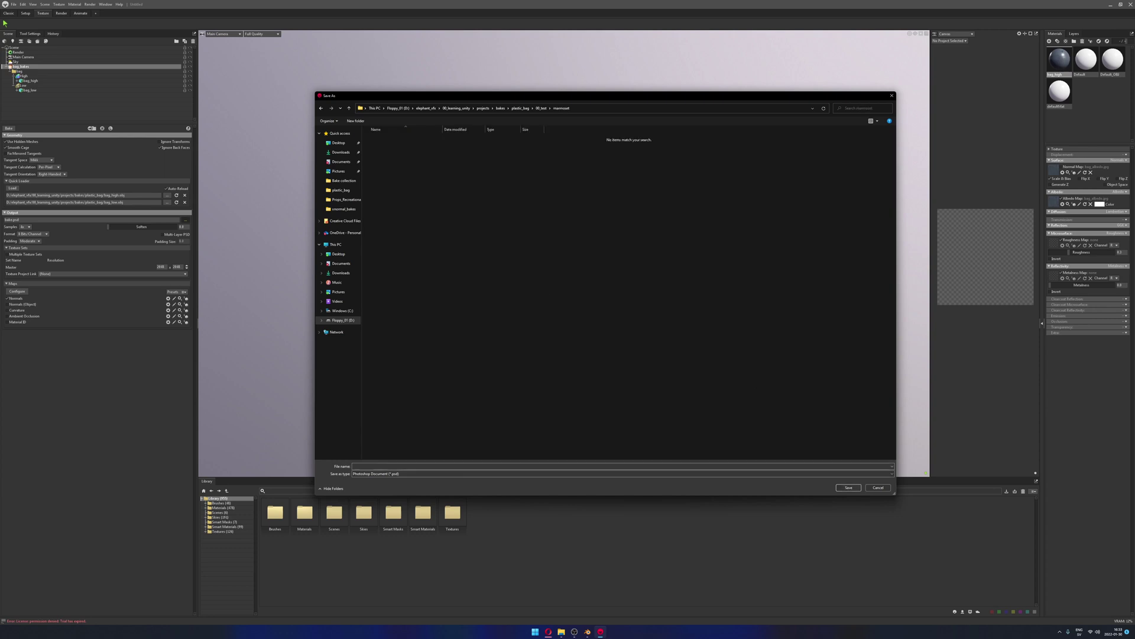
Set the bake output file to bag.png in Portable Network Graphics format inside the marmoset folder
left_click(398, 465)
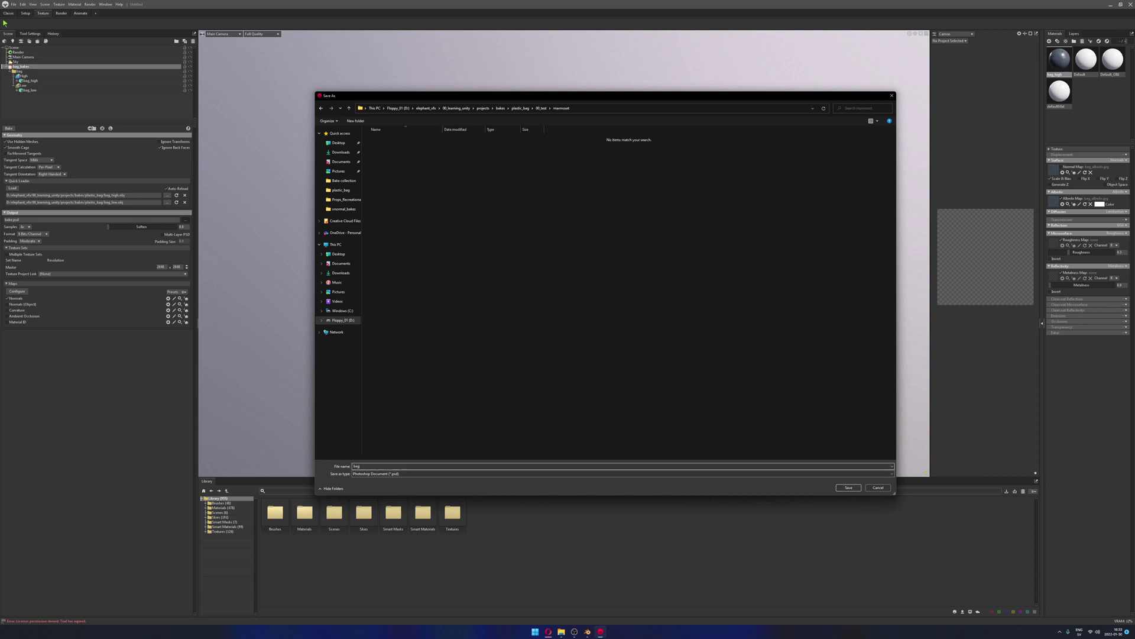
left_click(413, 474)
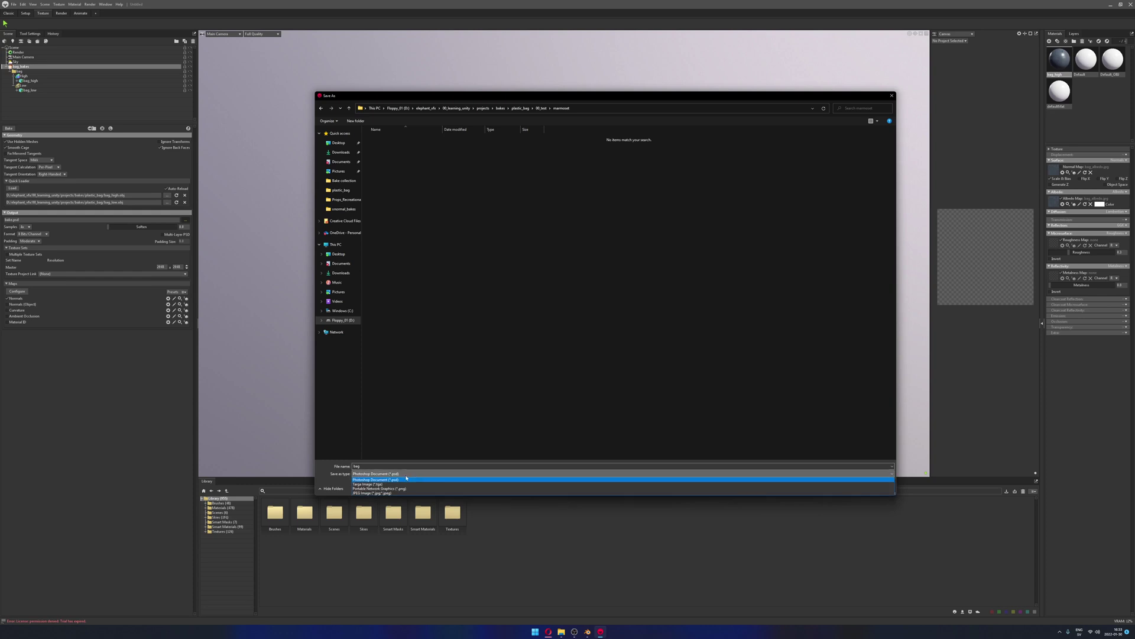
left_click(402, 489)
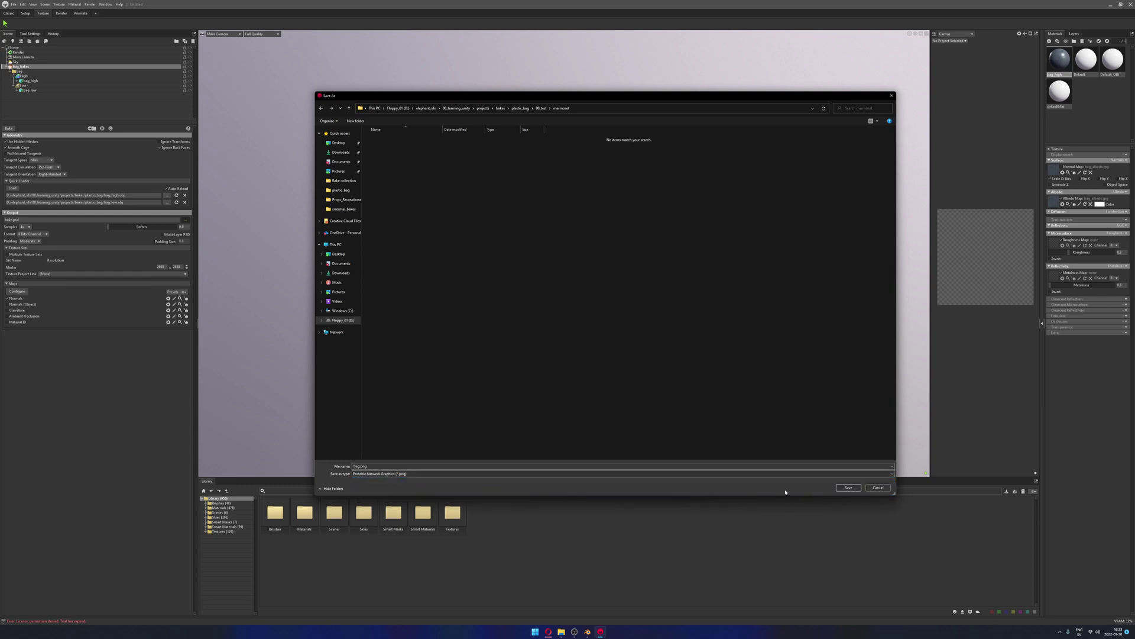
left_click(840, 488)
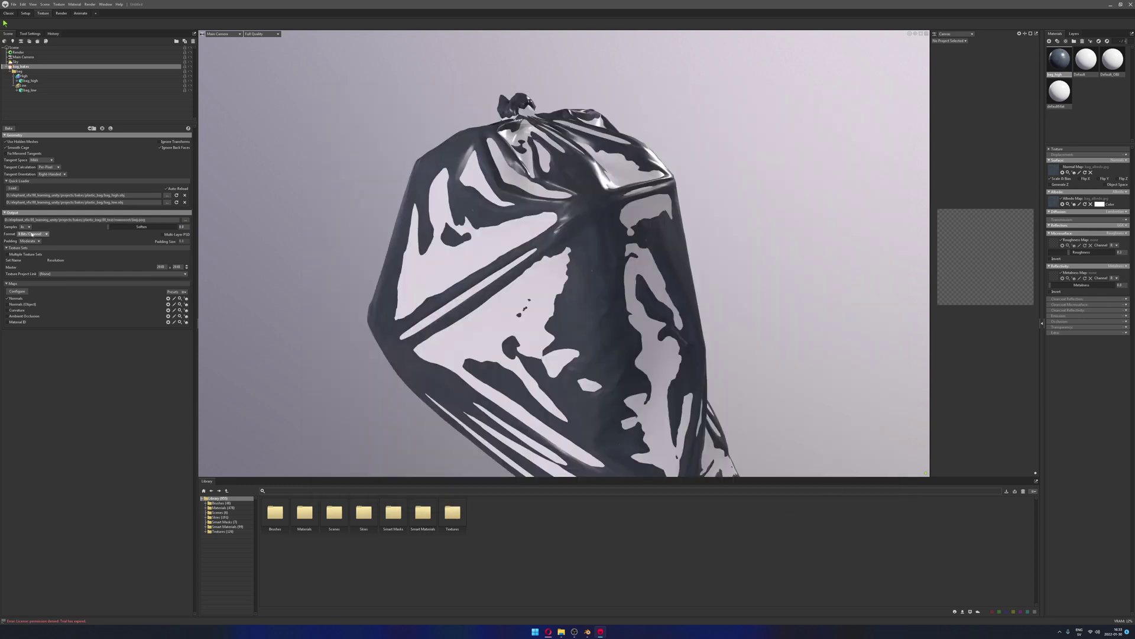
Set the bake output to 16x samples and 16 Bits/Channel
left_click(25, 227)
left_click(26, 244)
left_click(33, 234)
left_click(32, 245)
Add the Albedo map to the list of maps to bake
left_click(23, 293)
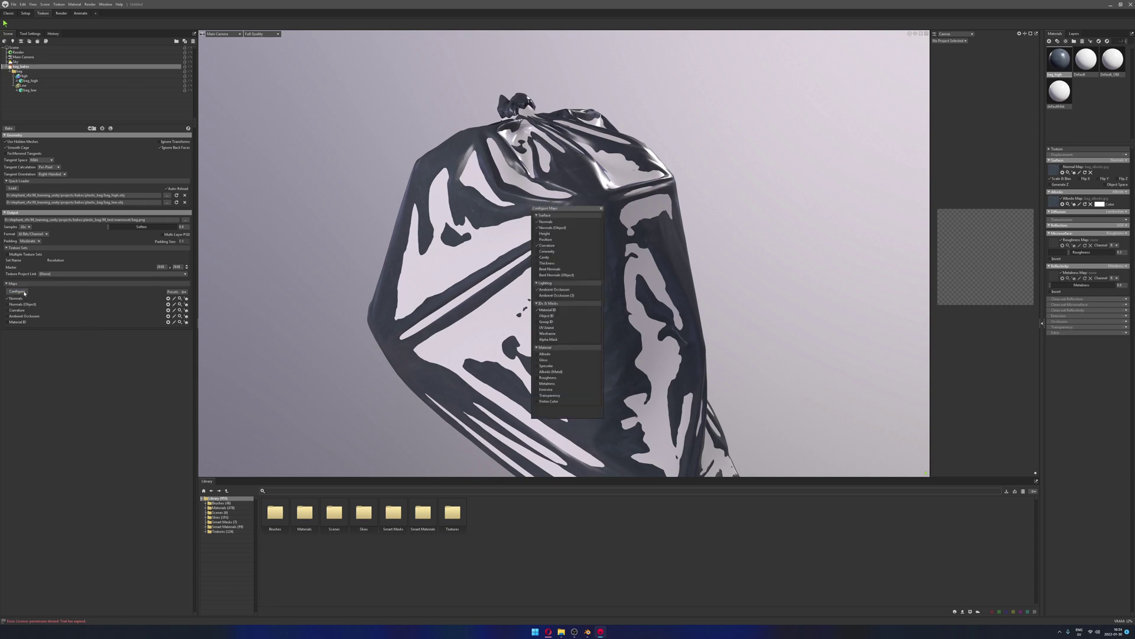
left_click_drag(547, 211, 343, 98)
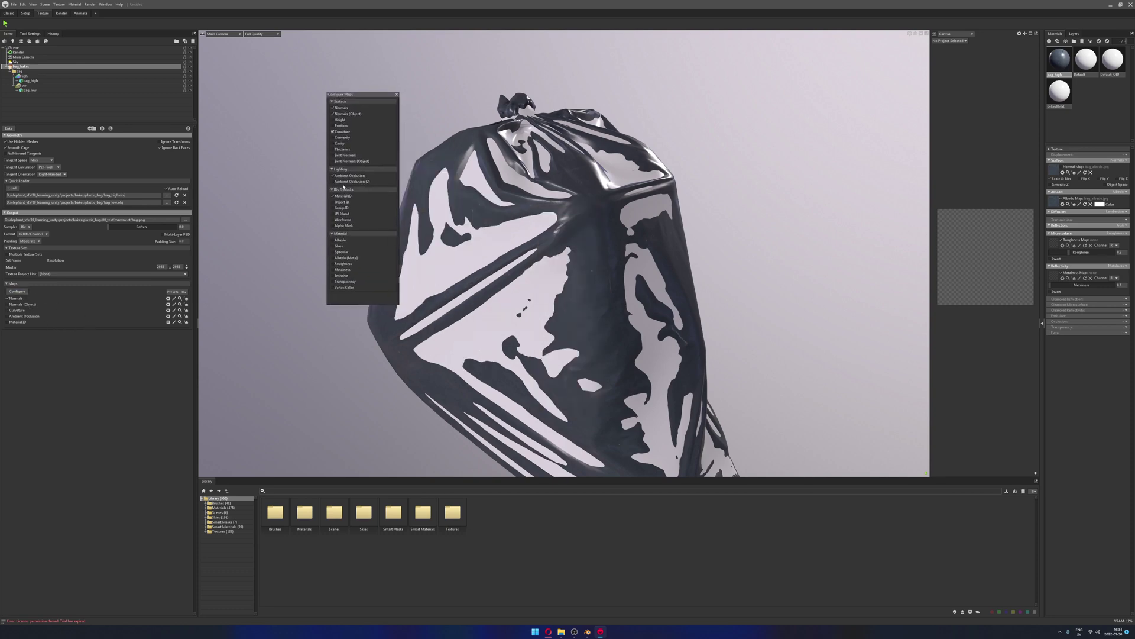
left_click(340, 241)
left_click(395, 95)
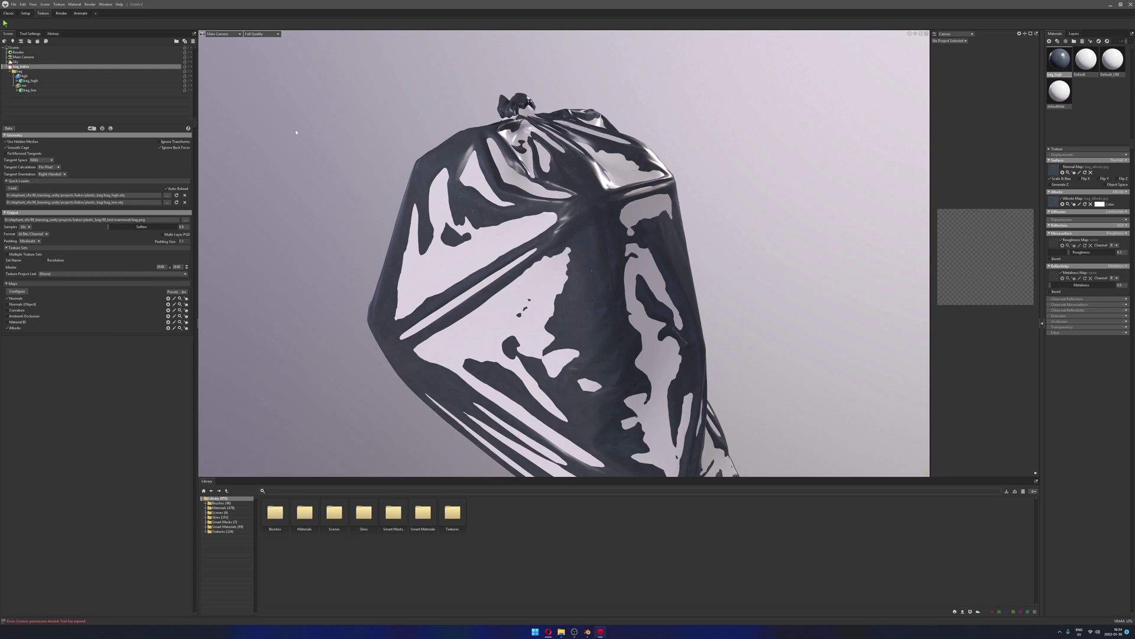
Bake the configured maps from the high-poly bag onto the low-poly bag
left_click(10, 129)
scroll(330, 273, "down", 3)
scroll(355, 272, "up", 3)
scroll(379, 269, "down", 3)
scroll(414, 266, "up", 5)
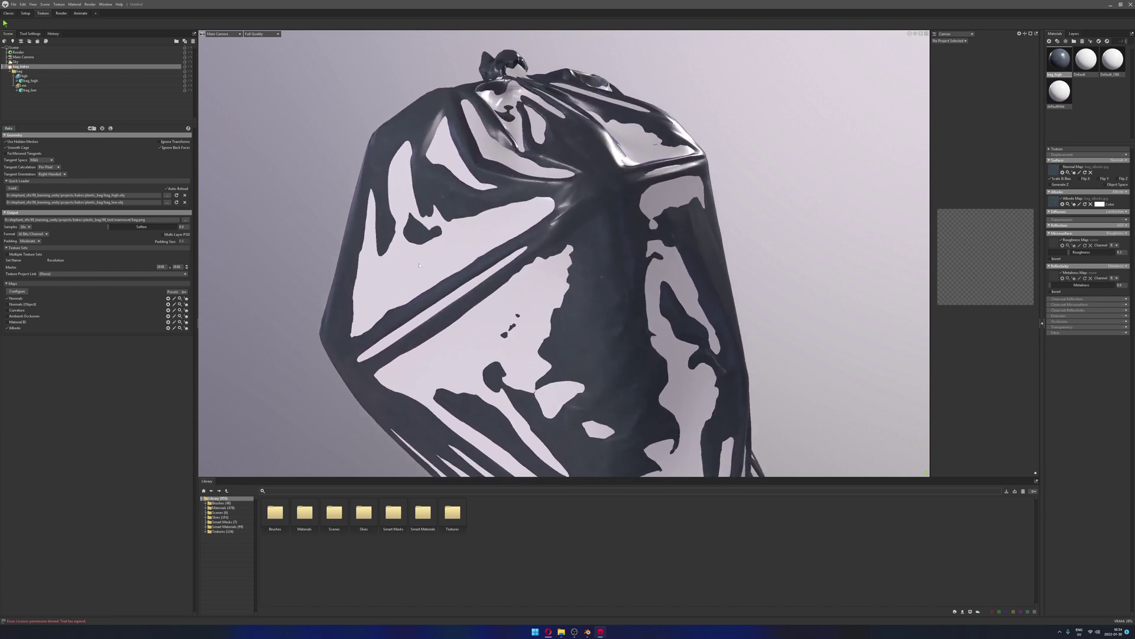
In File Explorer, browse to plastic_bag's marmoset folder, examine the baked bag_albedo.png and bag_normal.png images, and return to Marmoset
mouse_move(562, 632)
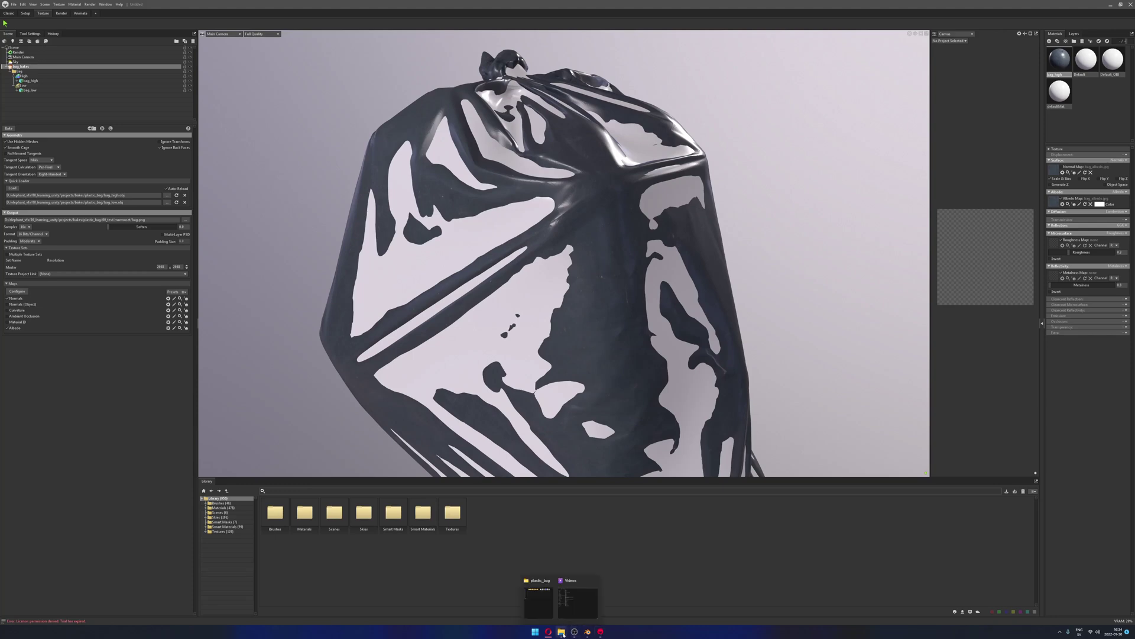
left_click(568, 598)
double_click(103, 58)
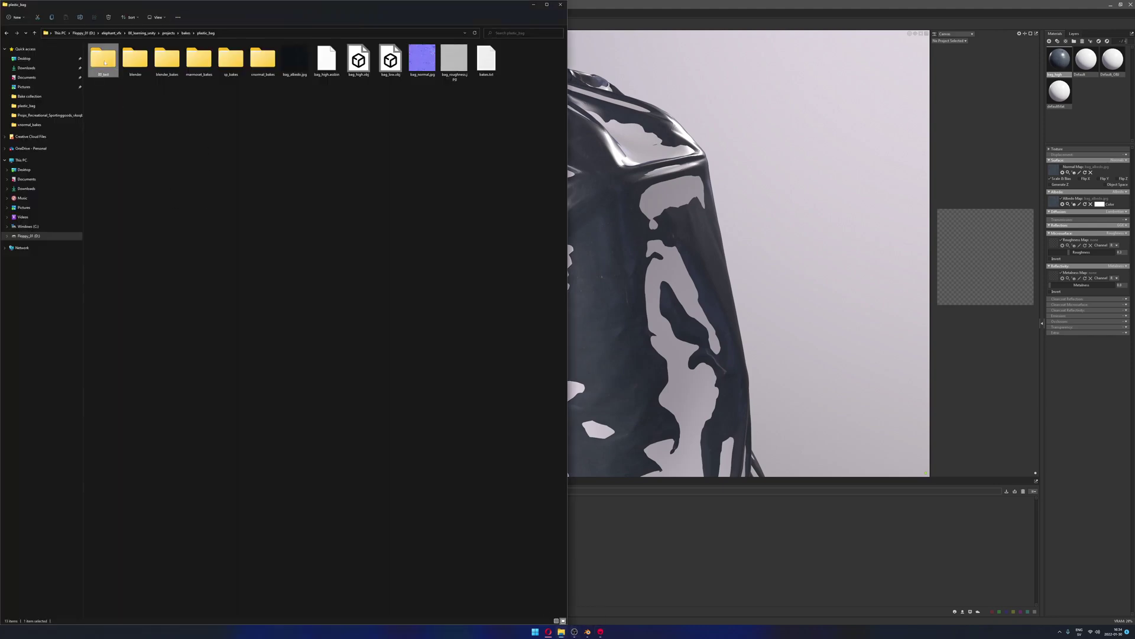
double_click(103, 58)
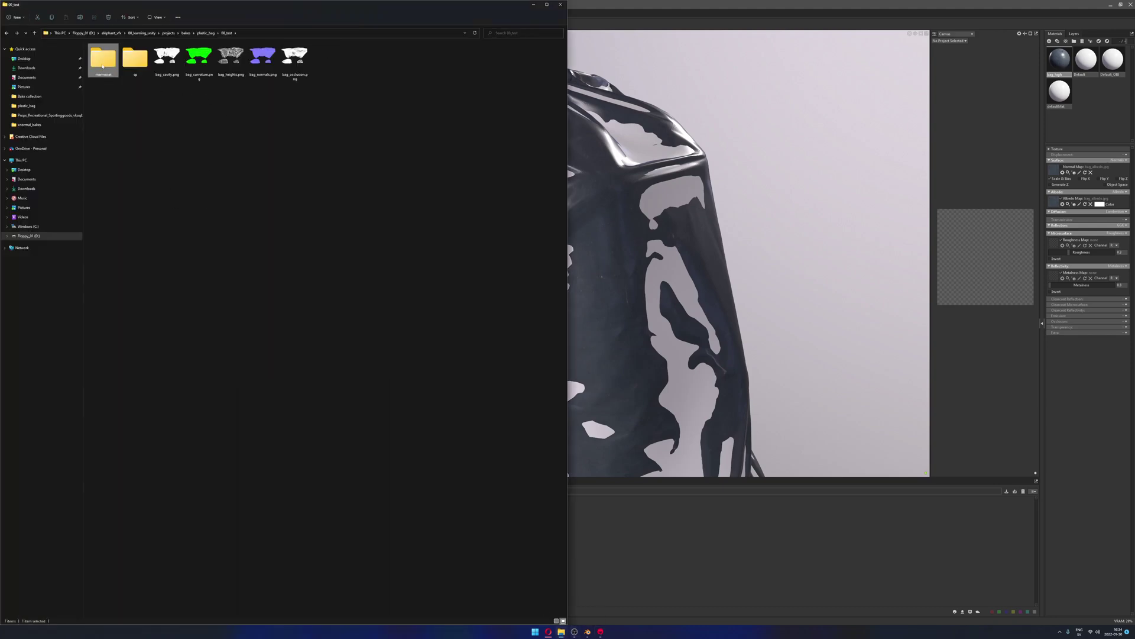
double_click(102, 58)
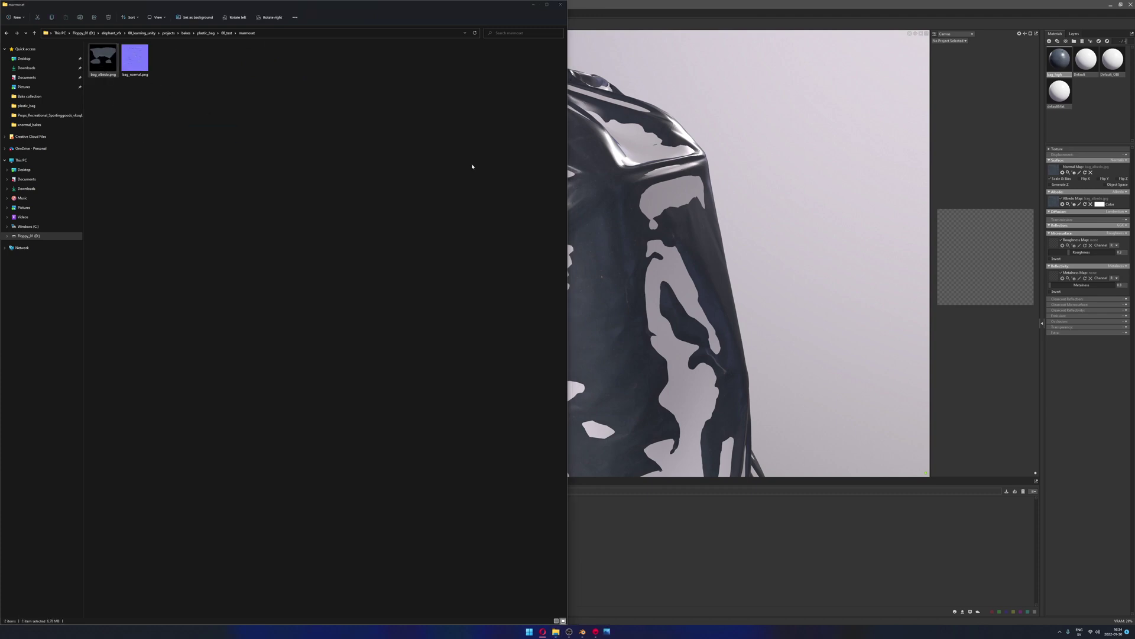
left_click(568, 316)
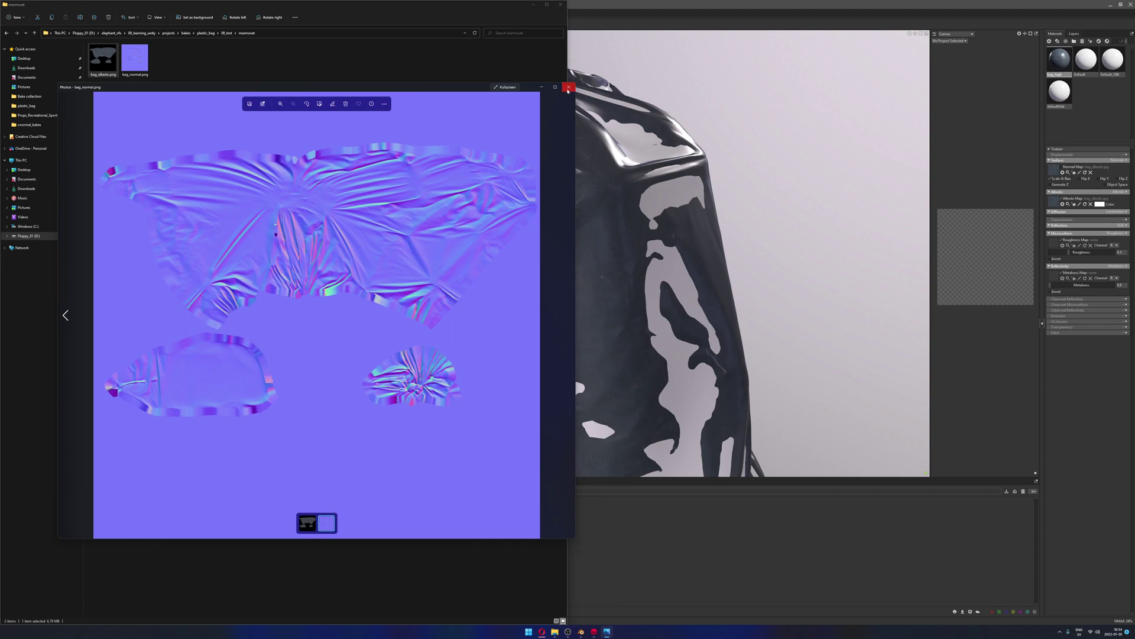
left_click(568, 86)
left_click(381, 185)
left_click(628, 12)
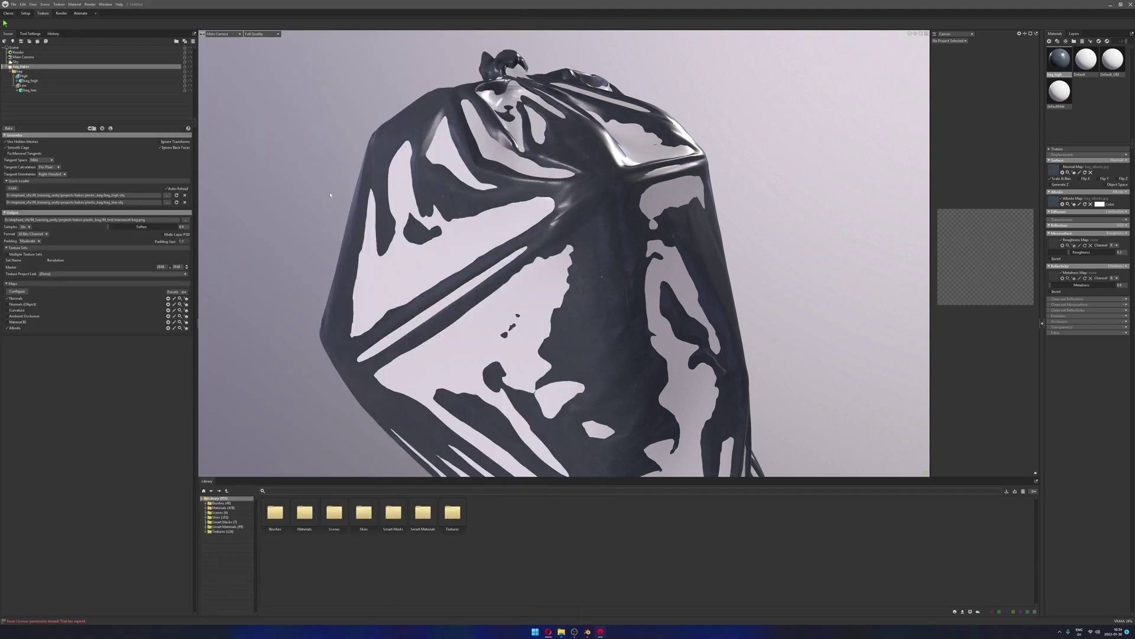
Display only the low-poly bag, preview the baked maps on it, and inspect it from several sides
scroll(330, 195, "down", 2)
left_click(102, 128)
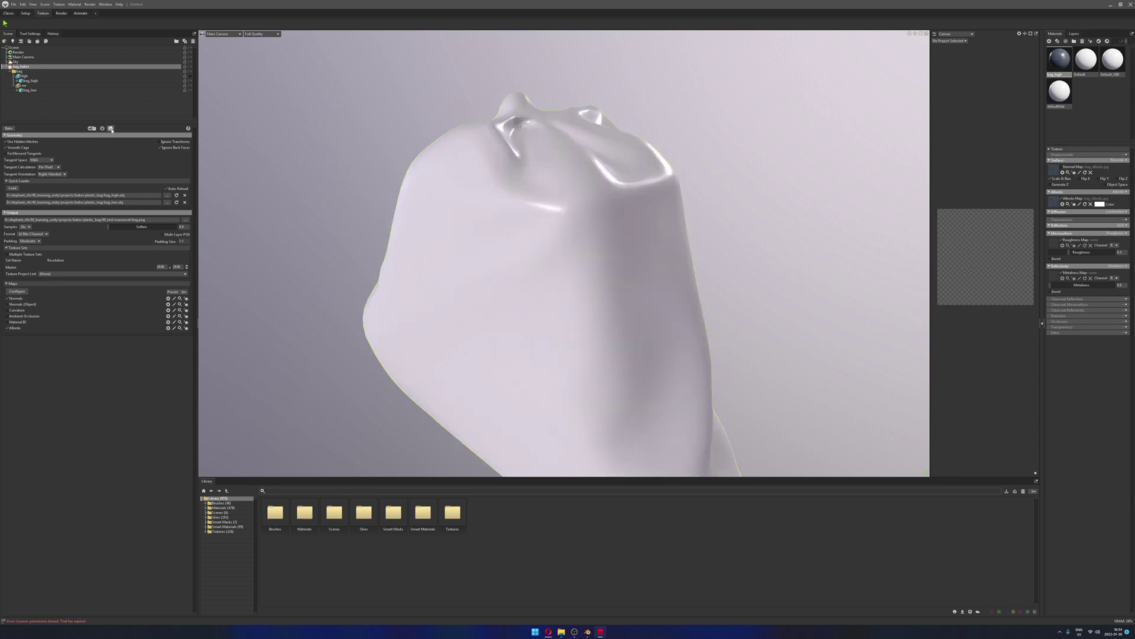
left_click(111, 129)
left_click(112, 129)
scroll(215, 131, "down", 2)
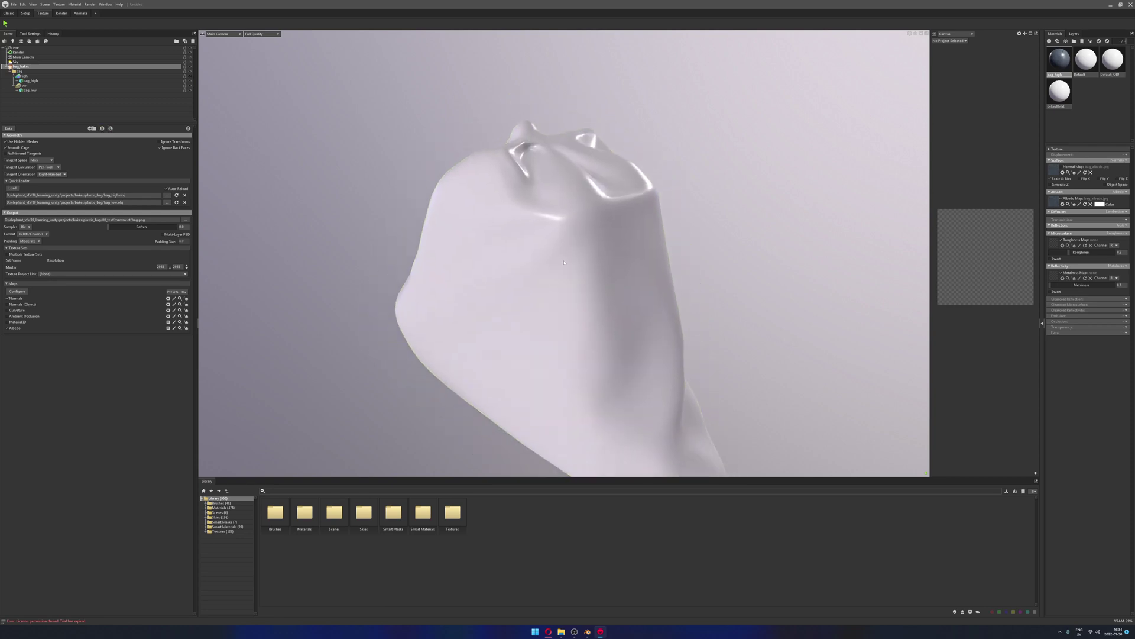
scroll(216, 131, "up", 1)
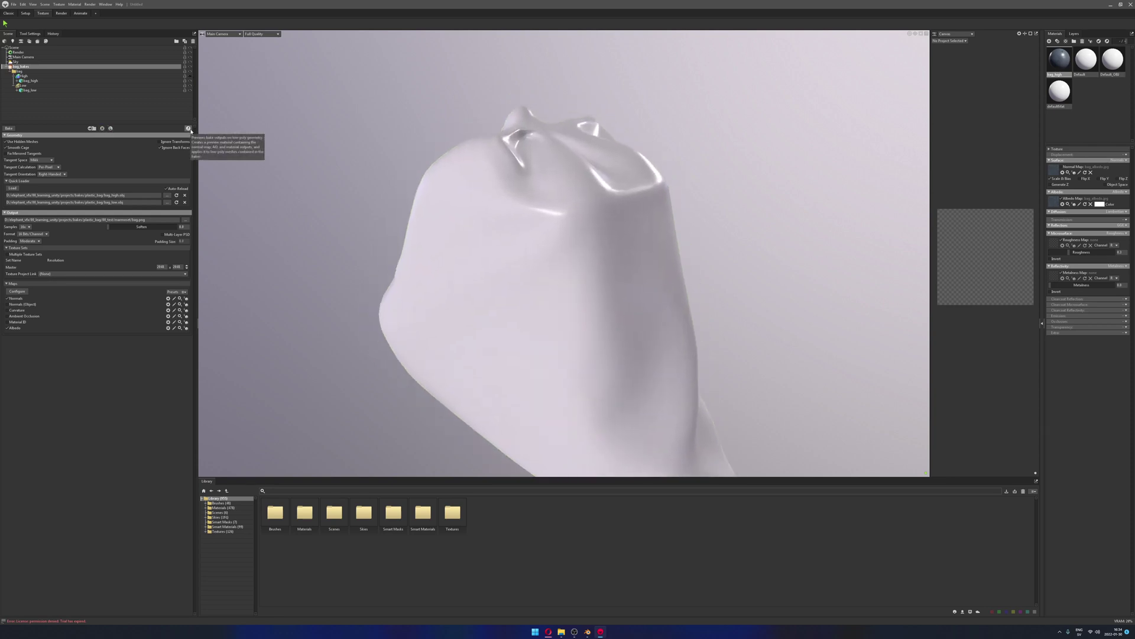
left_click(188, 128)
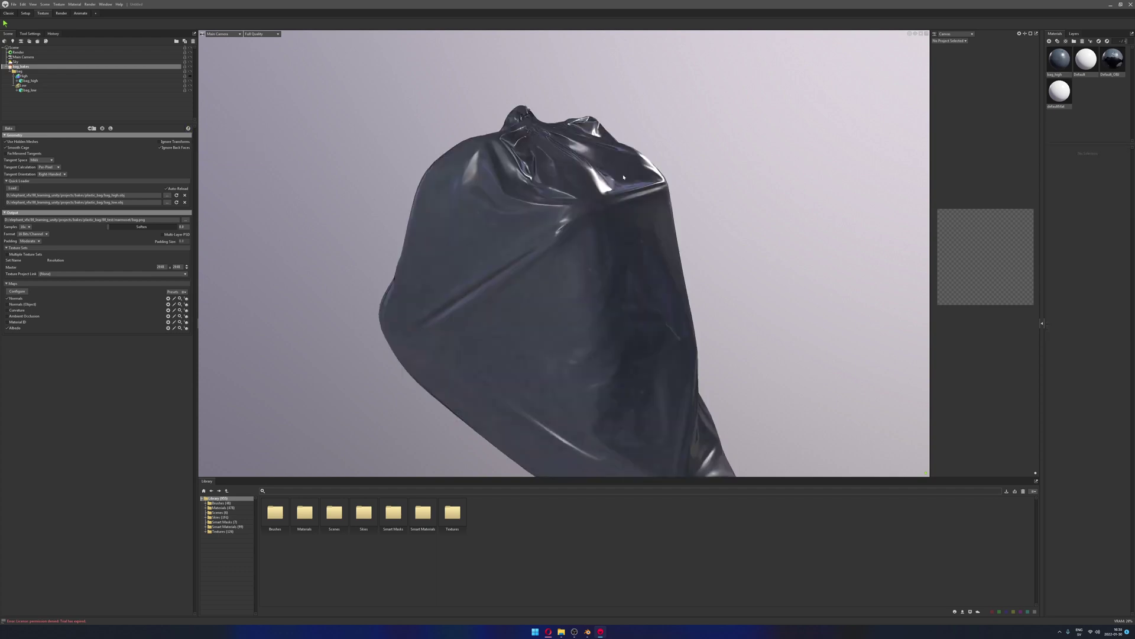
scroll(645, 183, "down", 2)
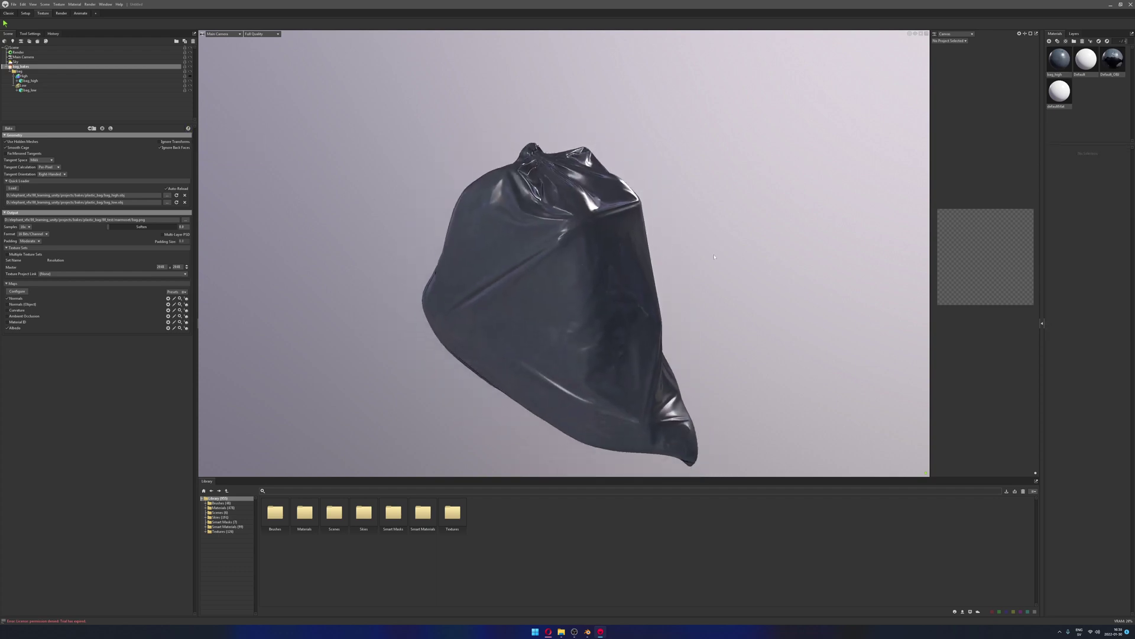
left_click(721, 195)
left_click_drag(709, 238, 398, 219)
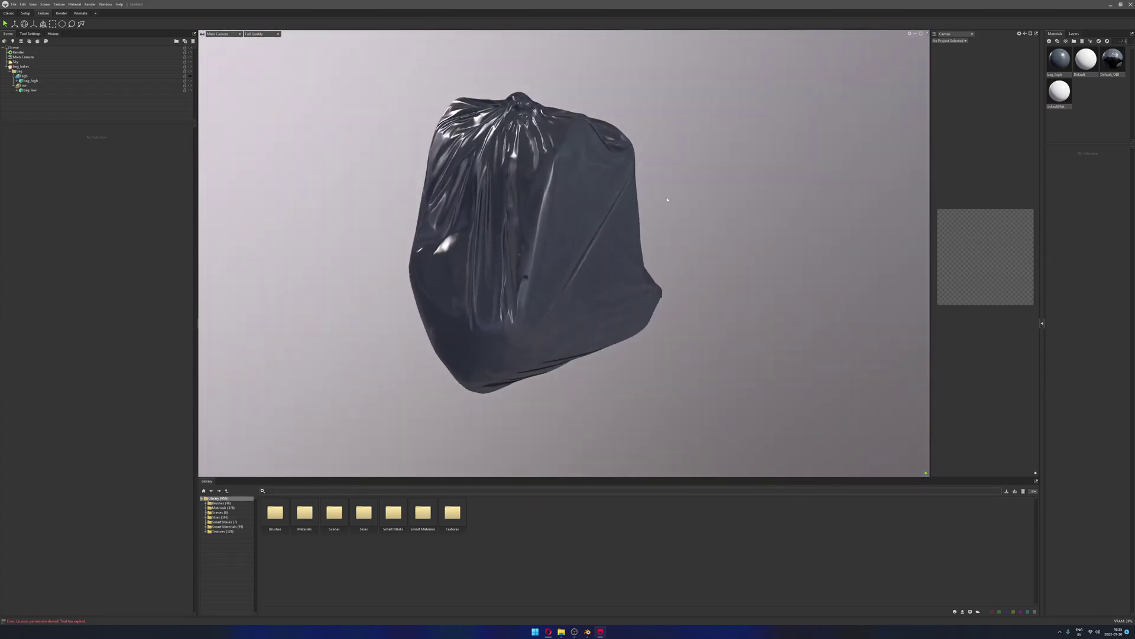
Switch to Blender and load bag_normal.png from the marmoset folder into the image texture feeding the Normal Map node
left_click(587, 632)
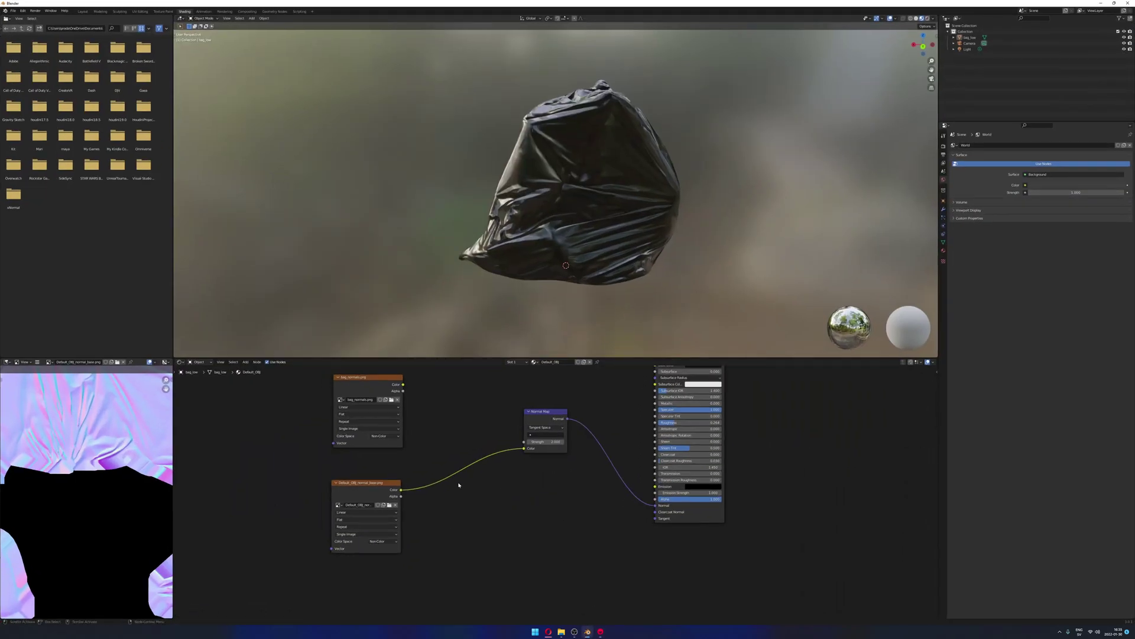
left_click(369, 487)
left_click(389, 504)
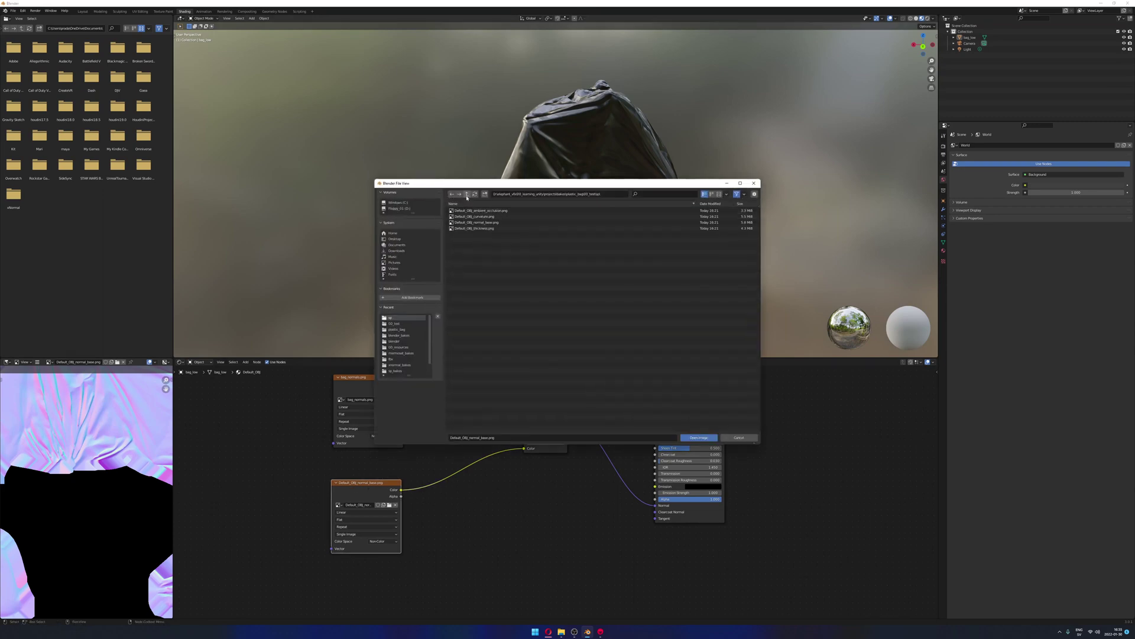
left_click(466, 195)
left_click(472, 211)
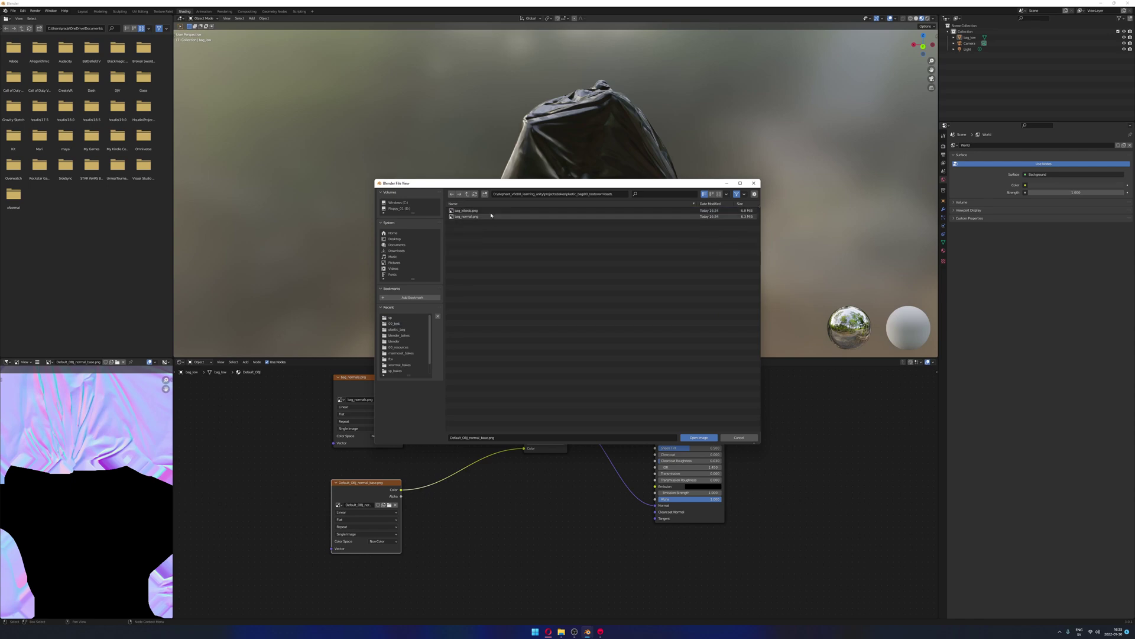
left_click(466, 216)
left_click(698, 437)
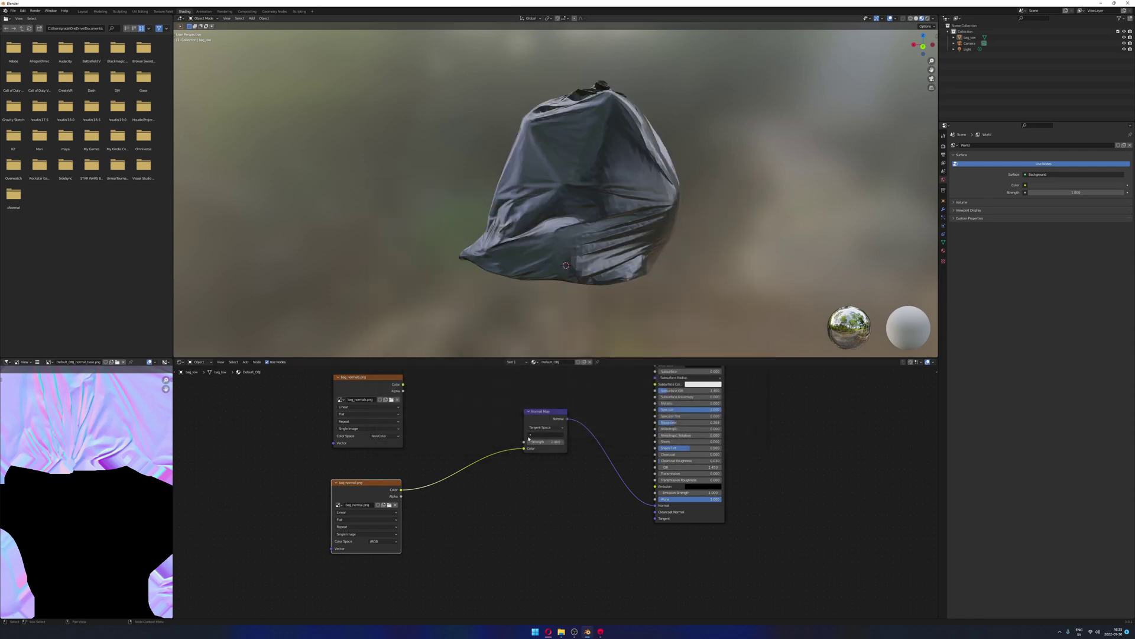
Set the normal texture's color space to Non-Color and check the shading on the bag
left_click(385, 541)
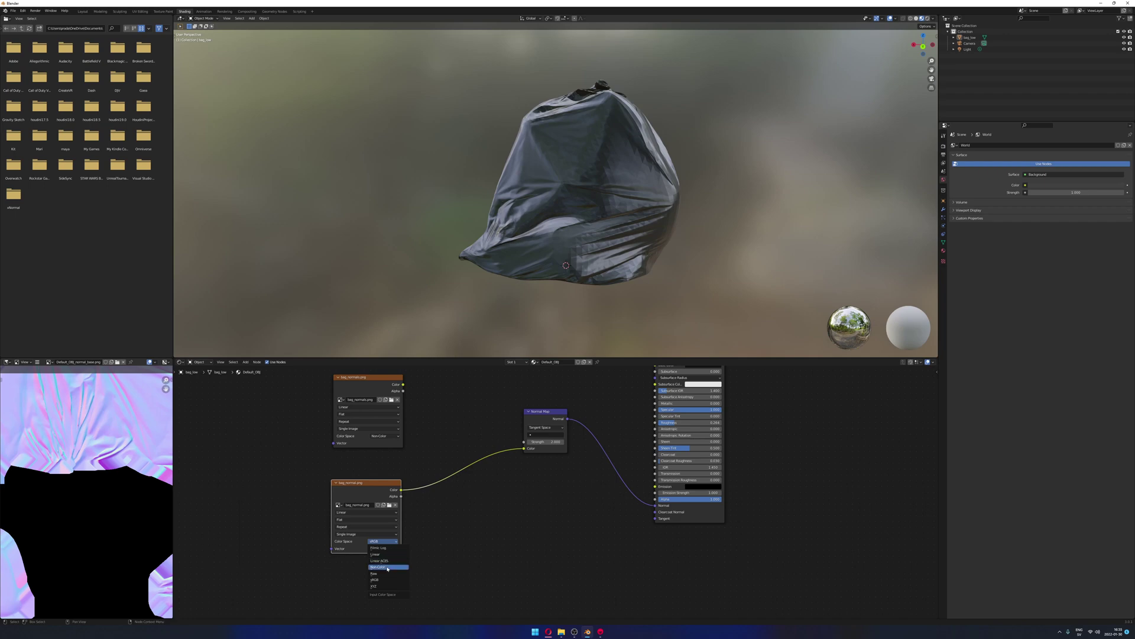
left_click(397, 555)
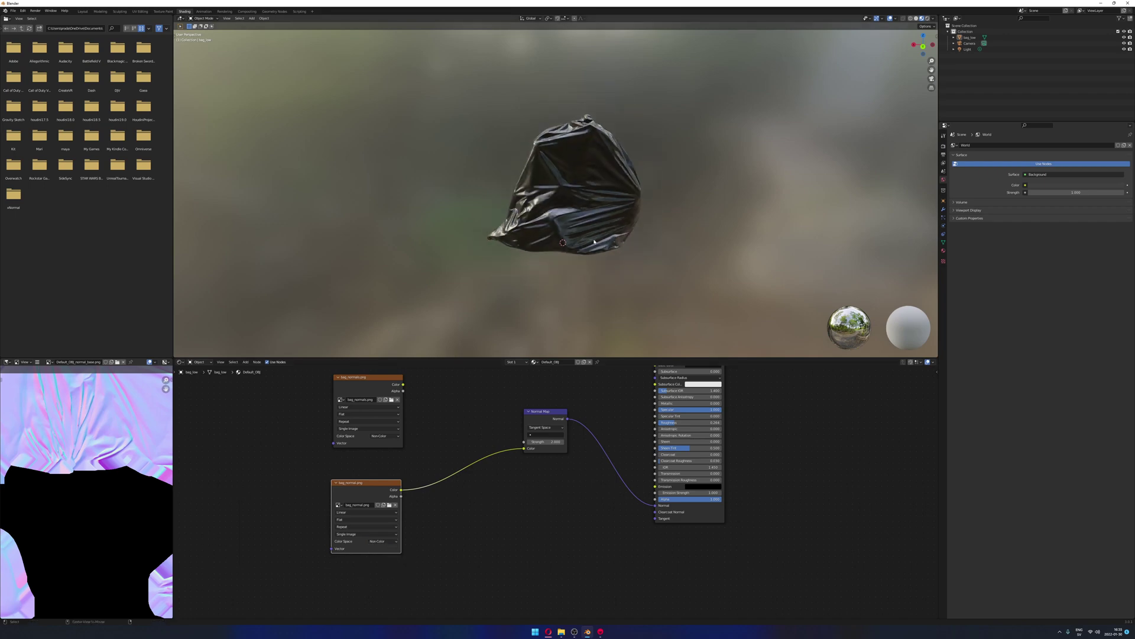
middle_click_drag(690, 196, 608, 207)
scroll(609, 207, "up", 4)
mouse_move(701, 233)
middle_mouse_down()
mouse_move(781, 203)
mouse_move(690, 228)
middle_mouse_up()
scroll(690, 229, "down", 2)
Set the unconnected image texture's color space to sRGB and load bag_albedo.png from the marmoset folder into it
middle_click_drag(428, 389, 410, 449)
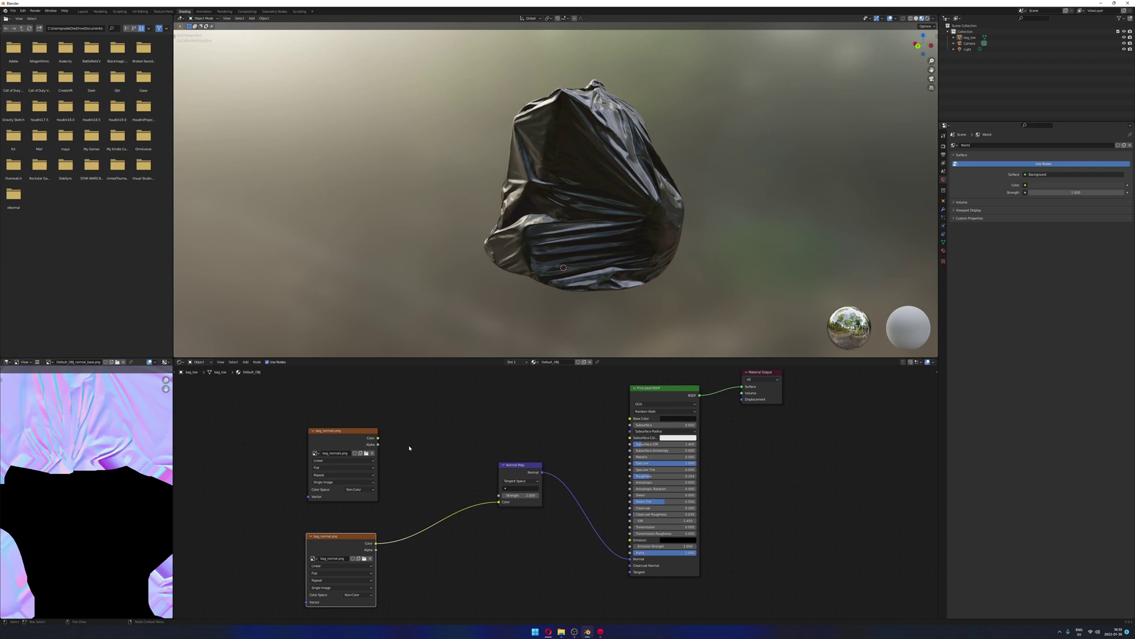
left_click(345, 438)
left_click(366, 490)
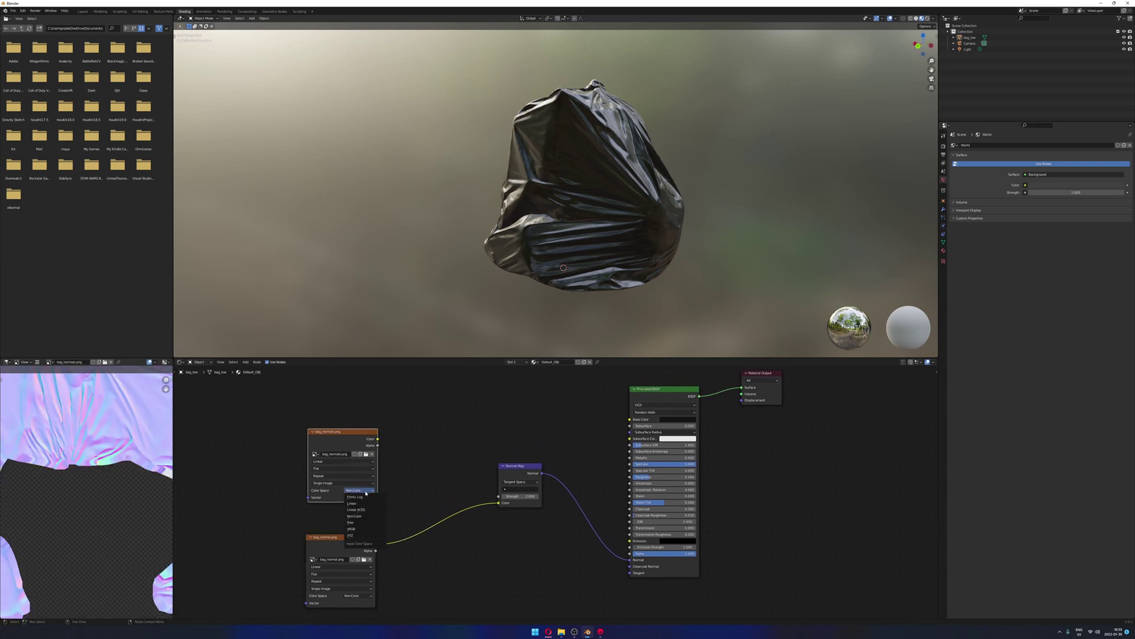
left_click(351, 528)
left_click(366, 454)
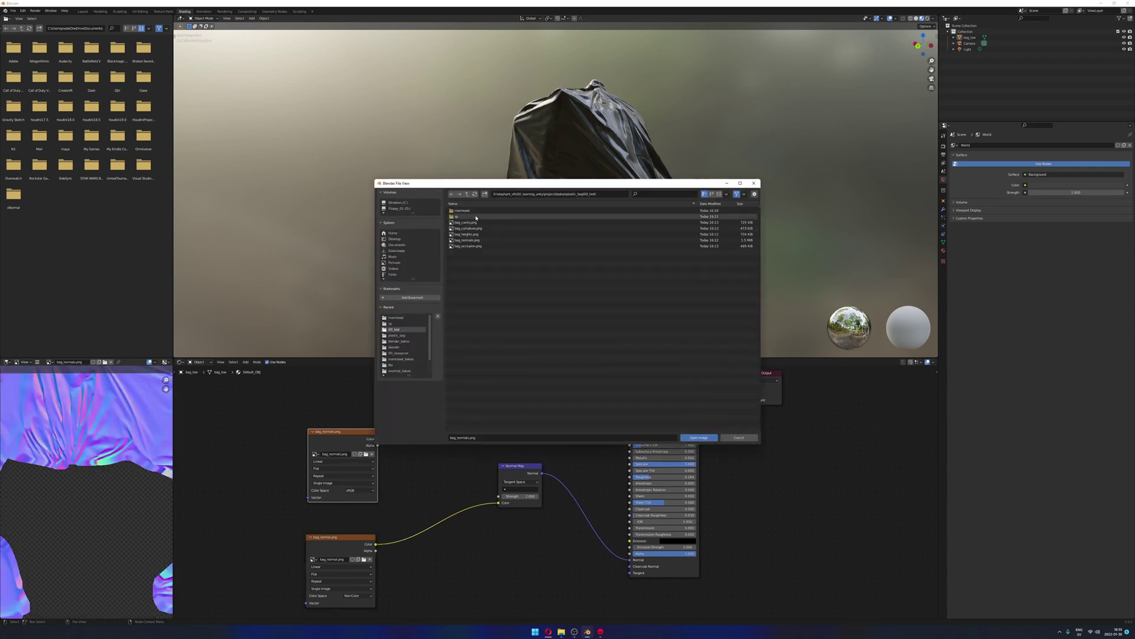
double_click(476, 216)
left_click(466, 210)
left_click(699, 437)
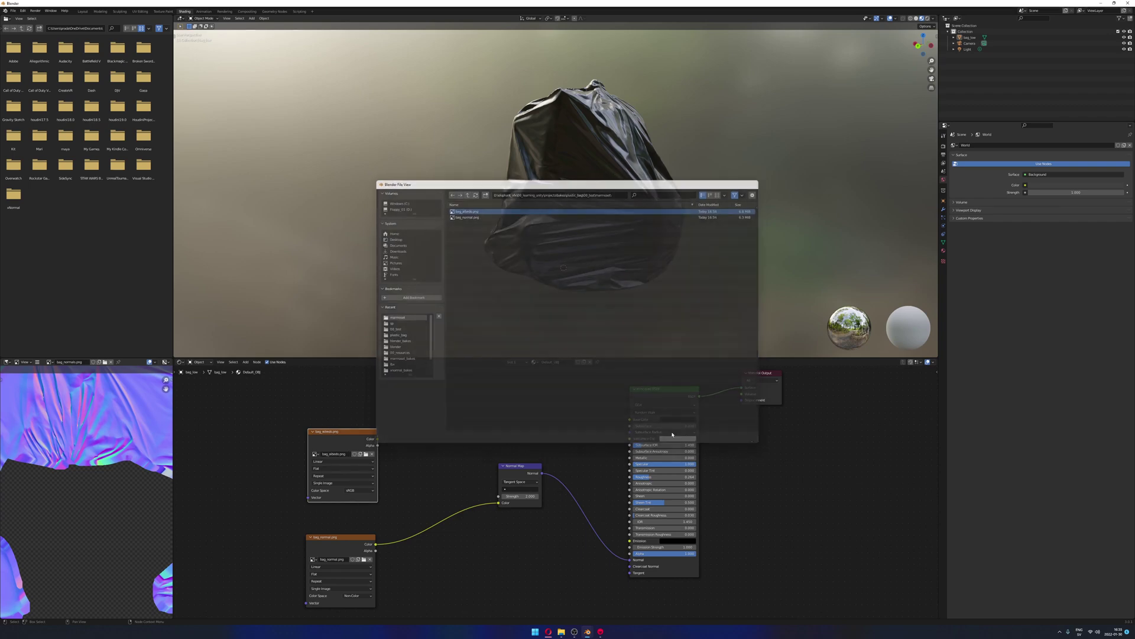
Connect the albedo texture's Color output to the Principled BSDF's Base Color and inspect the textured bag
left_click_drag(398, 441, 630, 420)
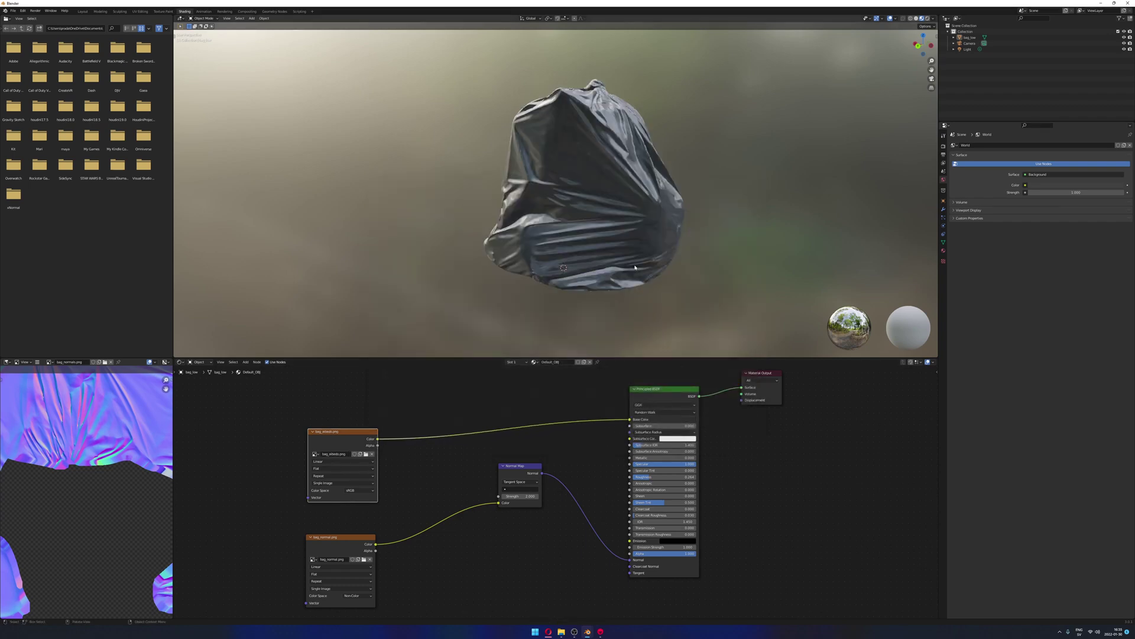
middle_click_drag(757, 197, 631, 206)
scroll(608, 182, "up", 8)
scroll(607, 183, "down", 4)
scroll(607, 199, "down", 2)
scroll(607, 199, "down", 5)
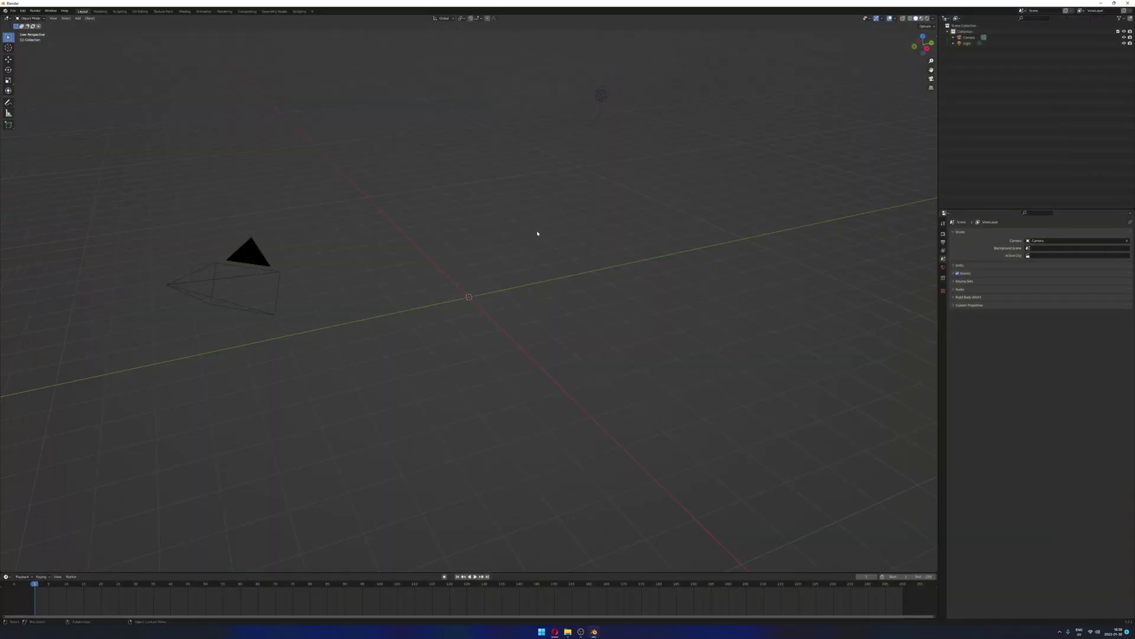
Import bag_high.obj from the plastic_bag folder as Wavefront OBJ into the empty scene and frame it in view
middle_click_drag(538, 234, 520, 225)
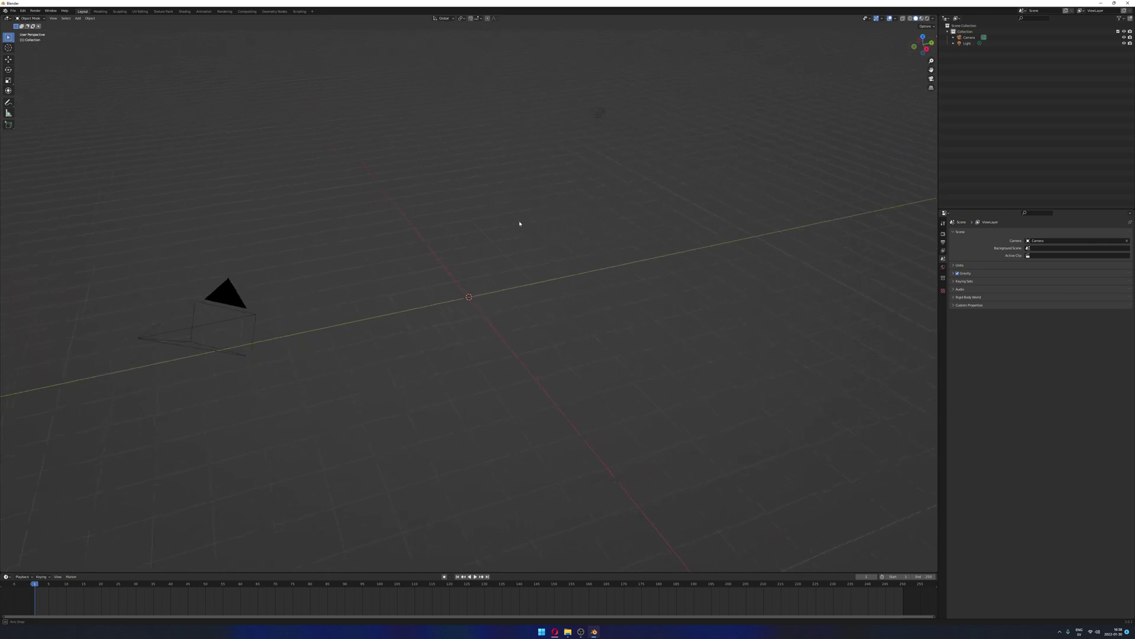
left_click(12, 11)
left_click(13, 11)
left_click(13, 10)
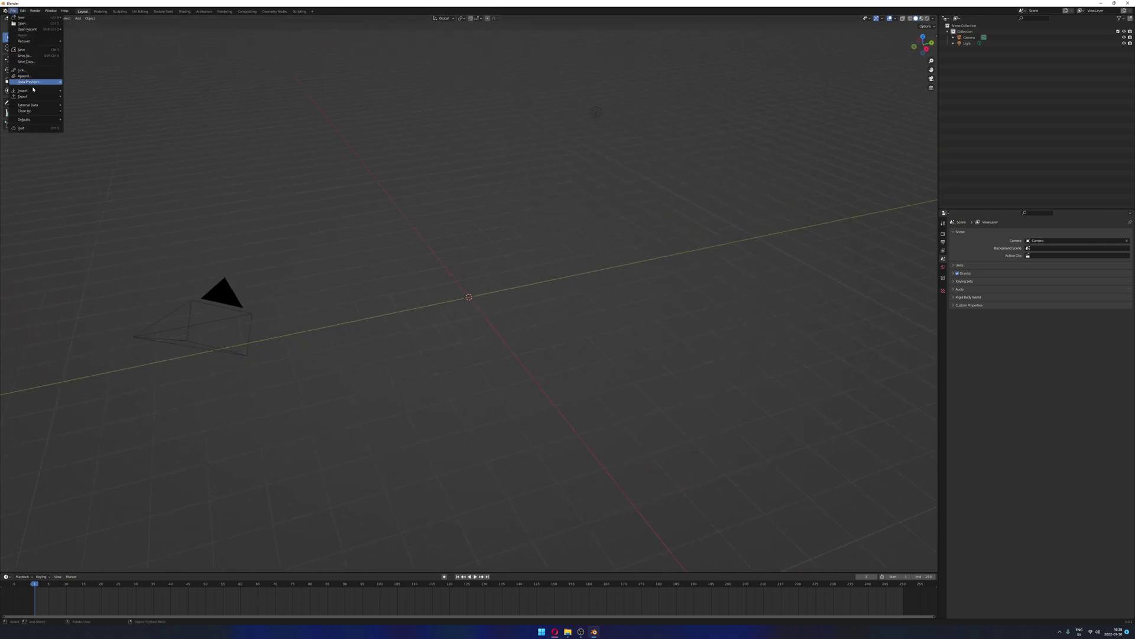
mouse_move(32, 92)
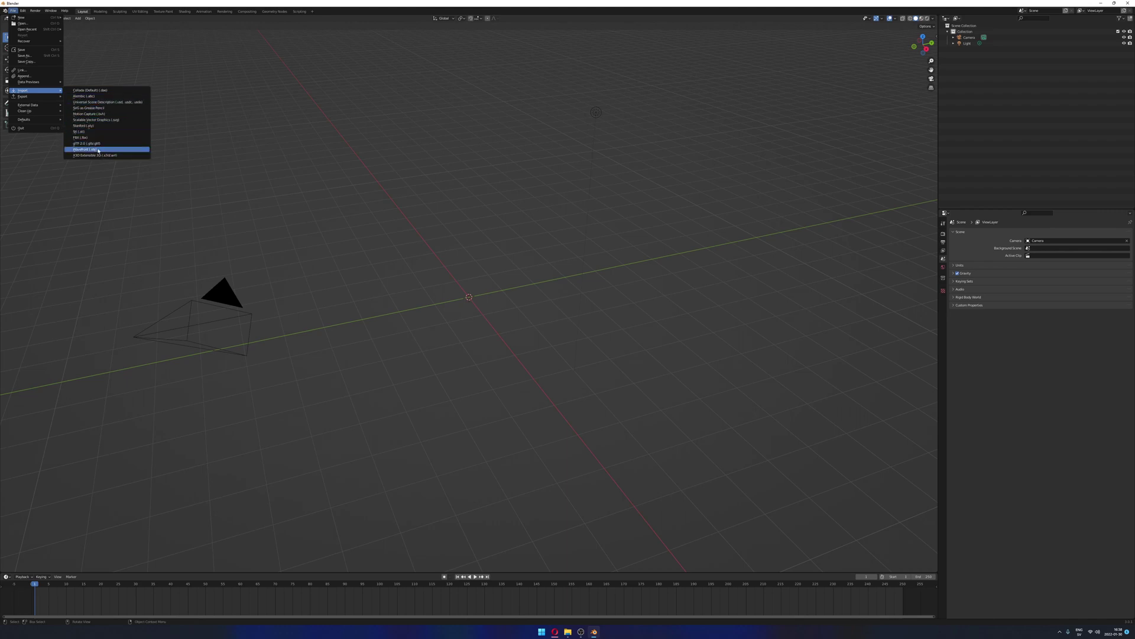
left_click(98, 149)
left_click(527, 194)
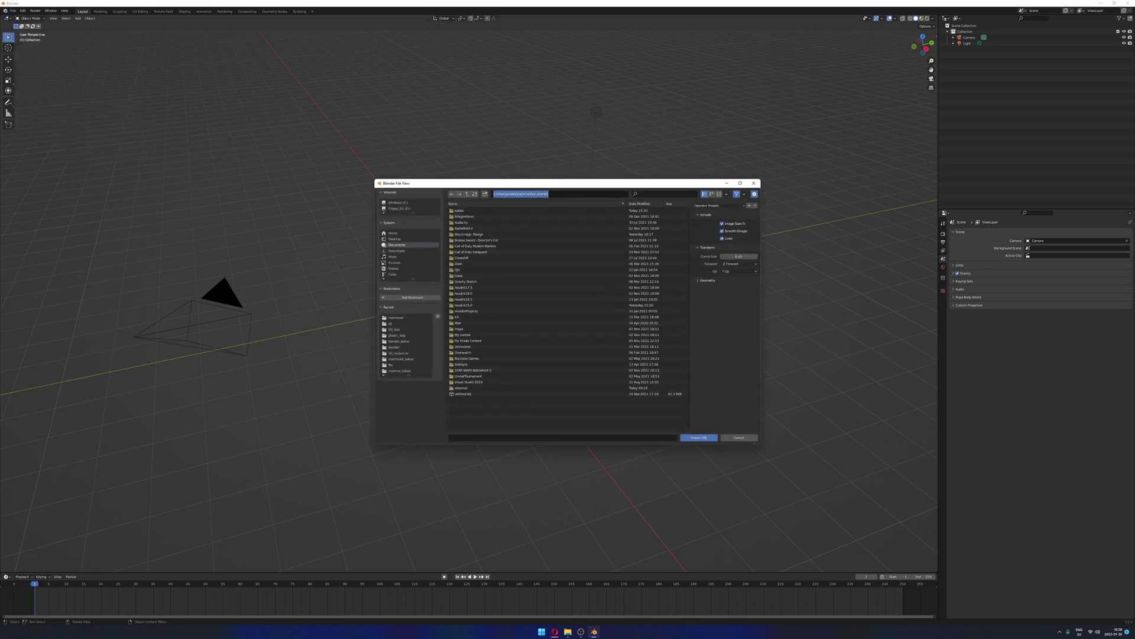
type("D:\\elephant_vfx\\00_learning_unity\\projects\\bakes\\plastic_bag\\00_testsp")
key("BackSpace")
key("BackSpace")
key("BackSpace")
key("BackSpace")
key("Return")
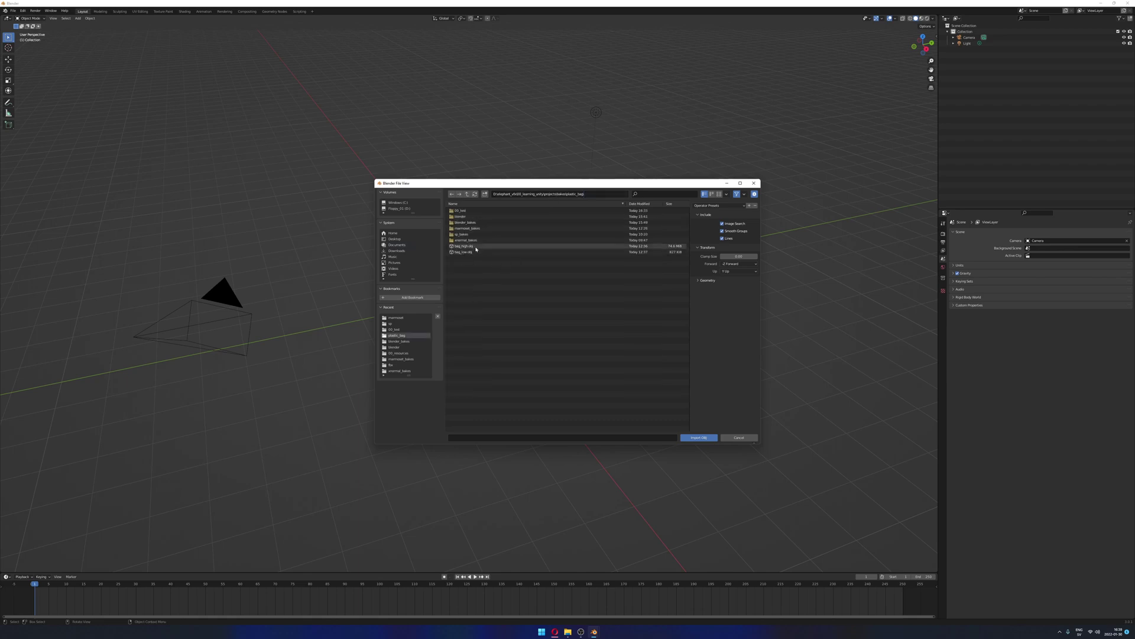
left_click(464, 246)
left_click(695, 437)
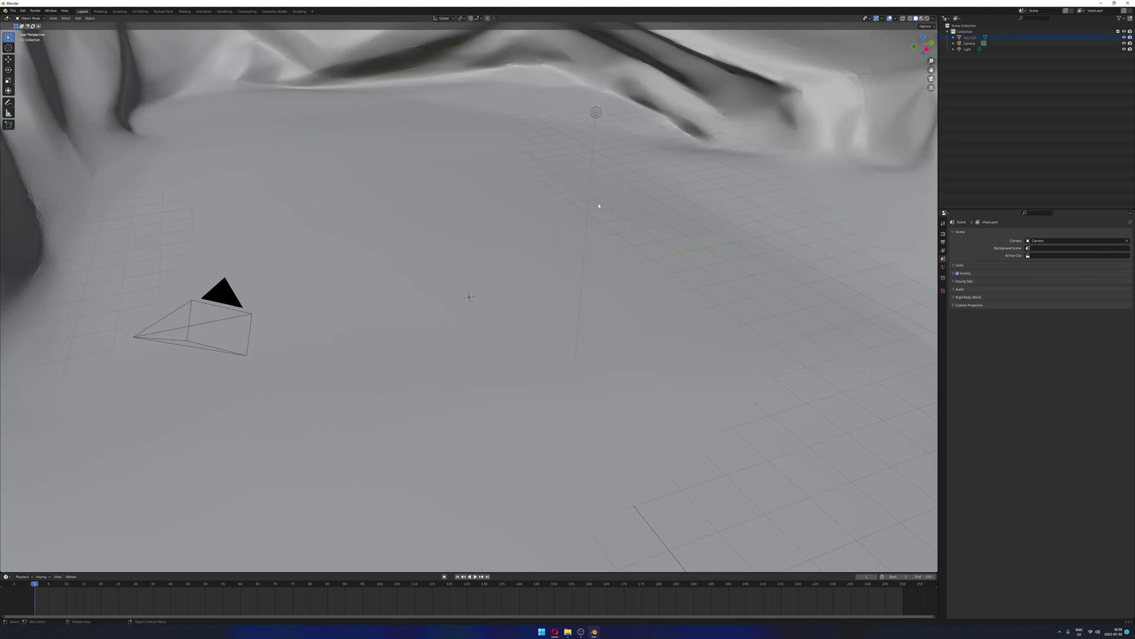
key("KP_Decimal")
scroll(597, 211, "down", 2)
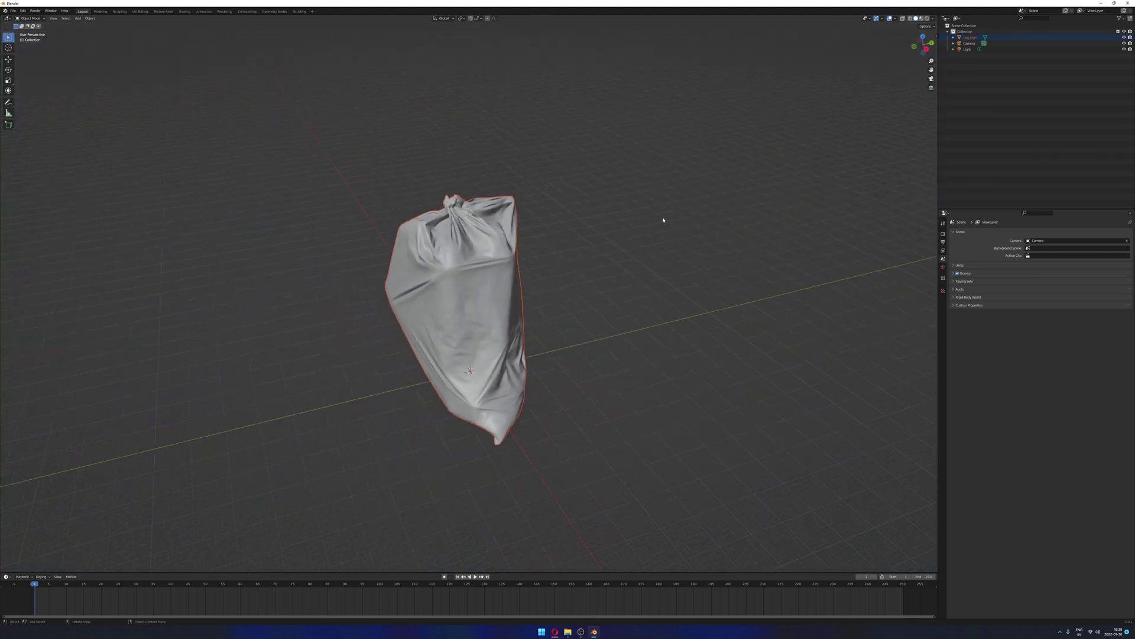
Make bag_high the active object, clear the selection, and reveal the viewport's transform sidebar
left_click(973, 37)
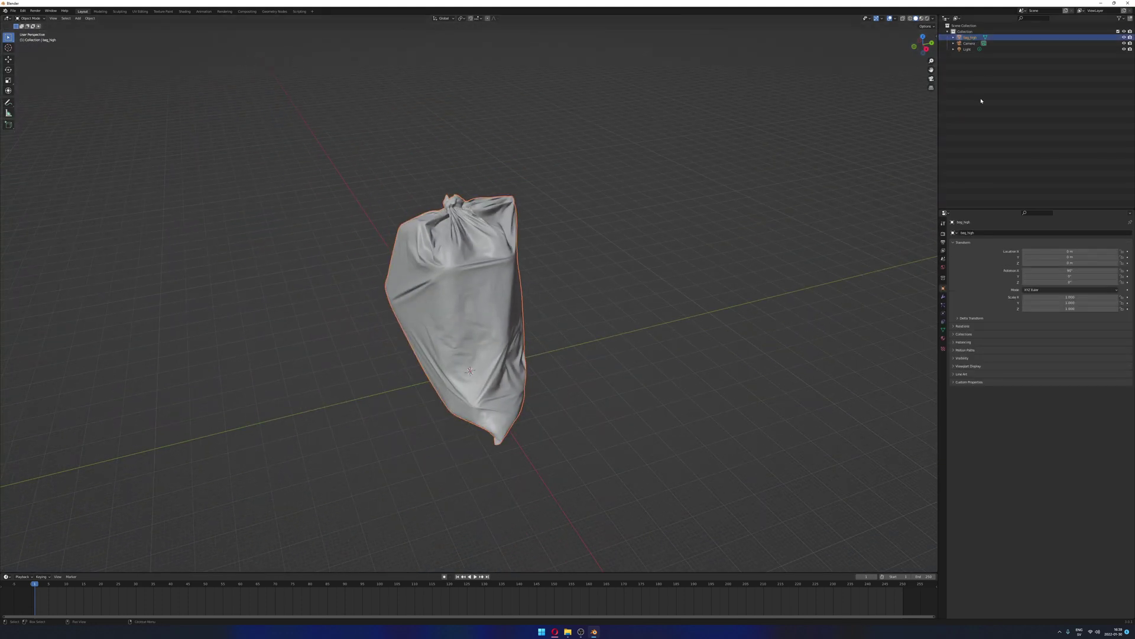
key("alt+a")
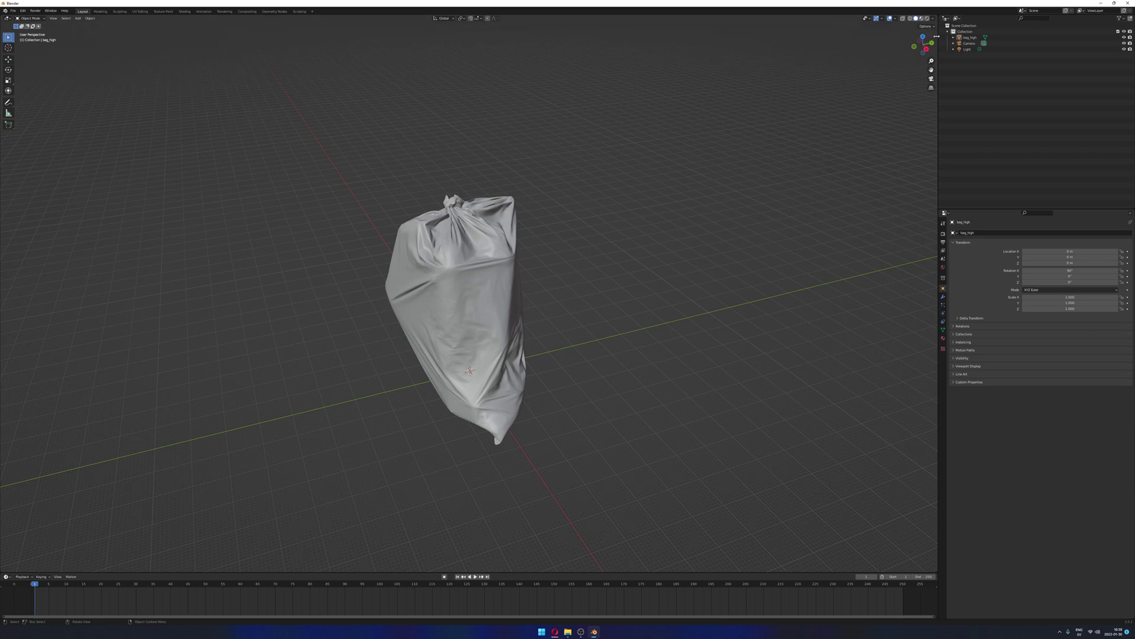
left_click_drag(936, 36, 878, 36)
Import bag_low.obj from the plastic_bag folder as Wavefront OBJ into the scene with the high-poly bag
left_click(13, 11)
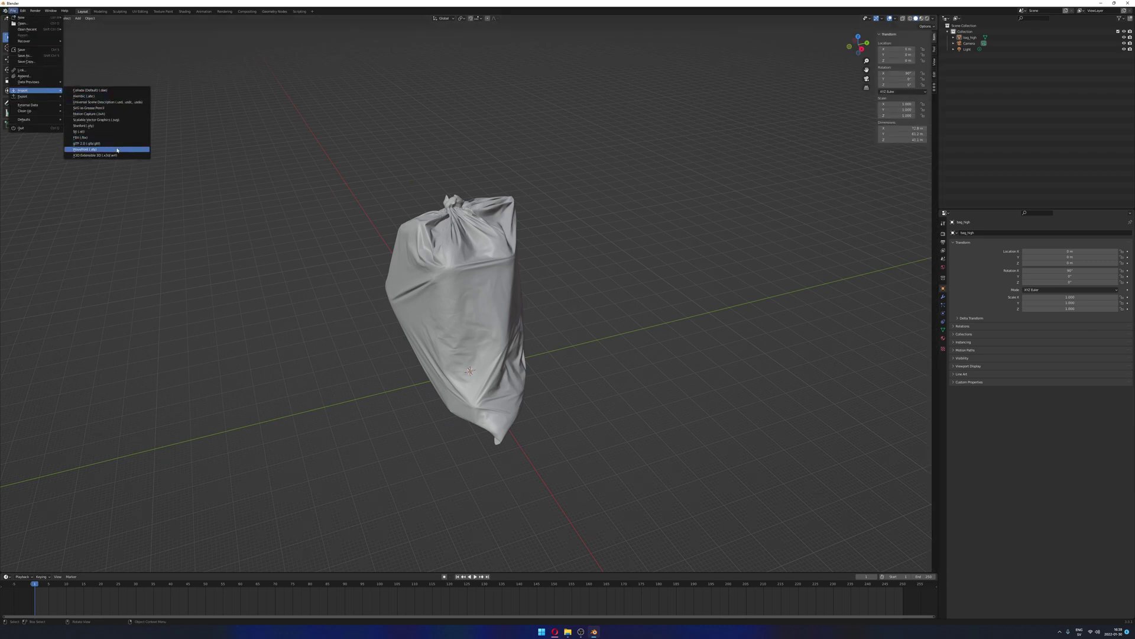
left_click(117, 150)
left_click(593, 252)
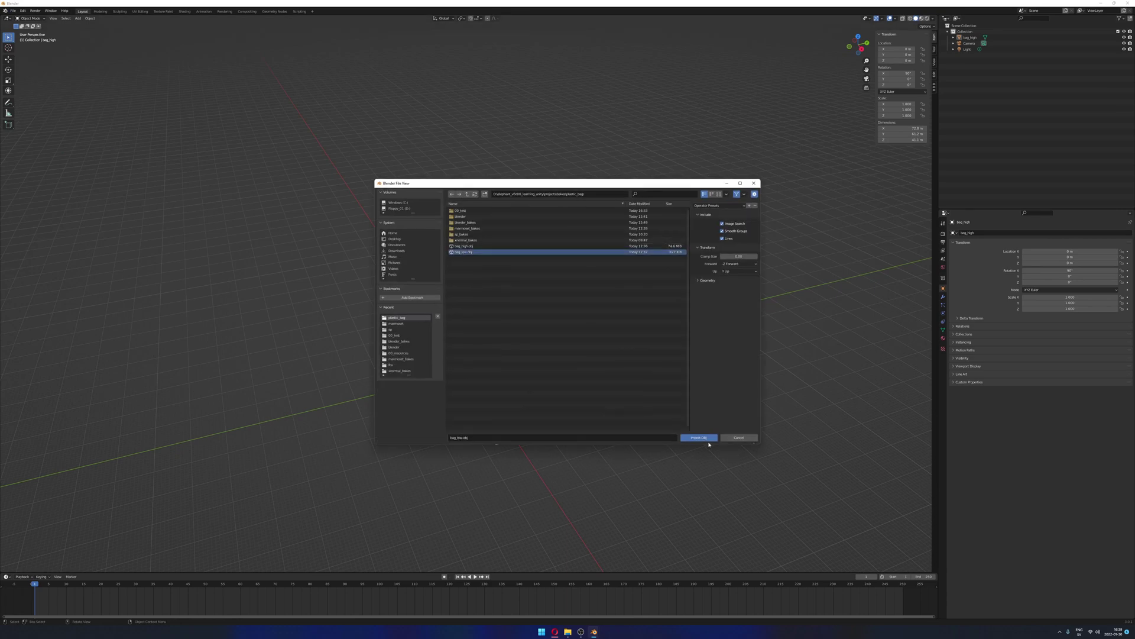
left_click(705, 438)
middle_click_drag(629, 270, 643, 261)
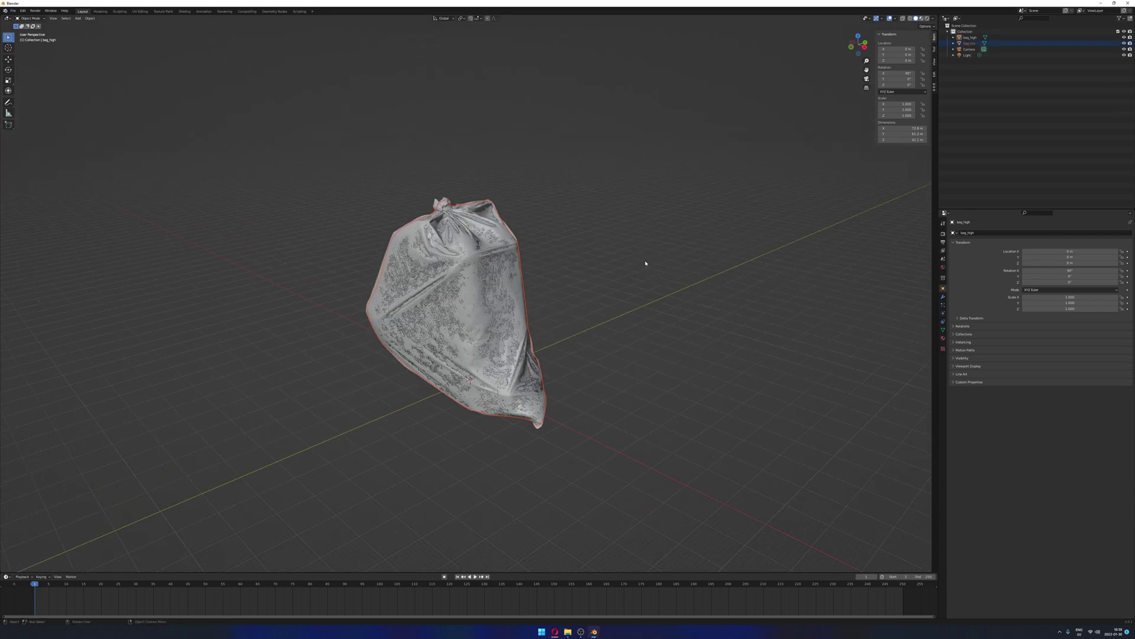
Compare the overlapping bags by hiding and showing bag_high and bag_low in turn, and examine them up close
left_click(1124, 38)
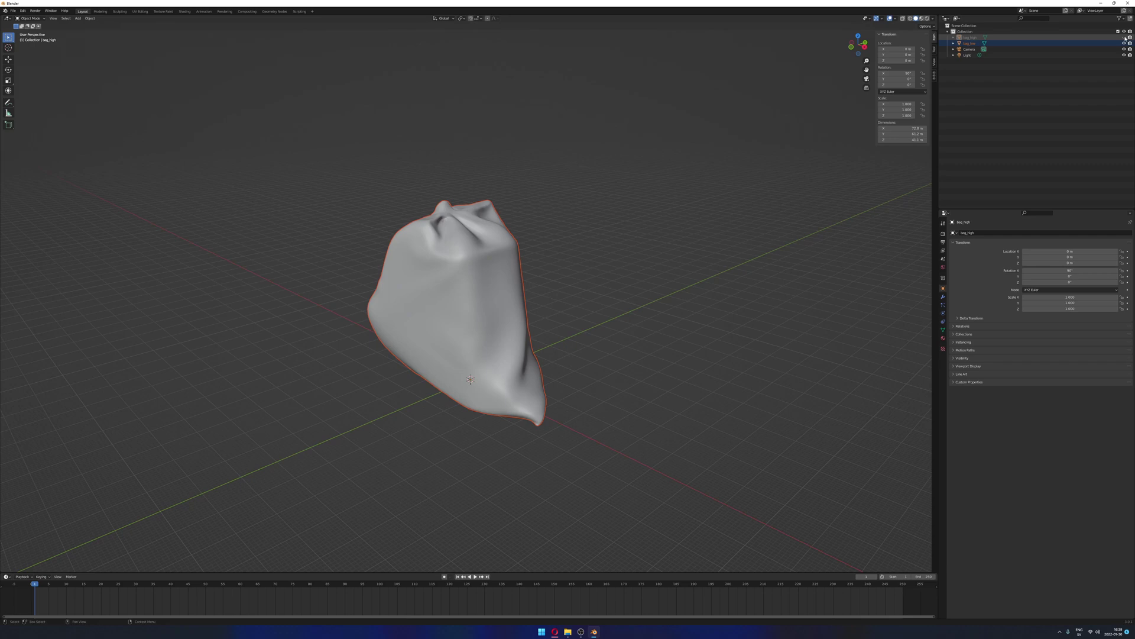
left_click(1125, 37)
left_click(1124, 44)
left_click(1124, 43)
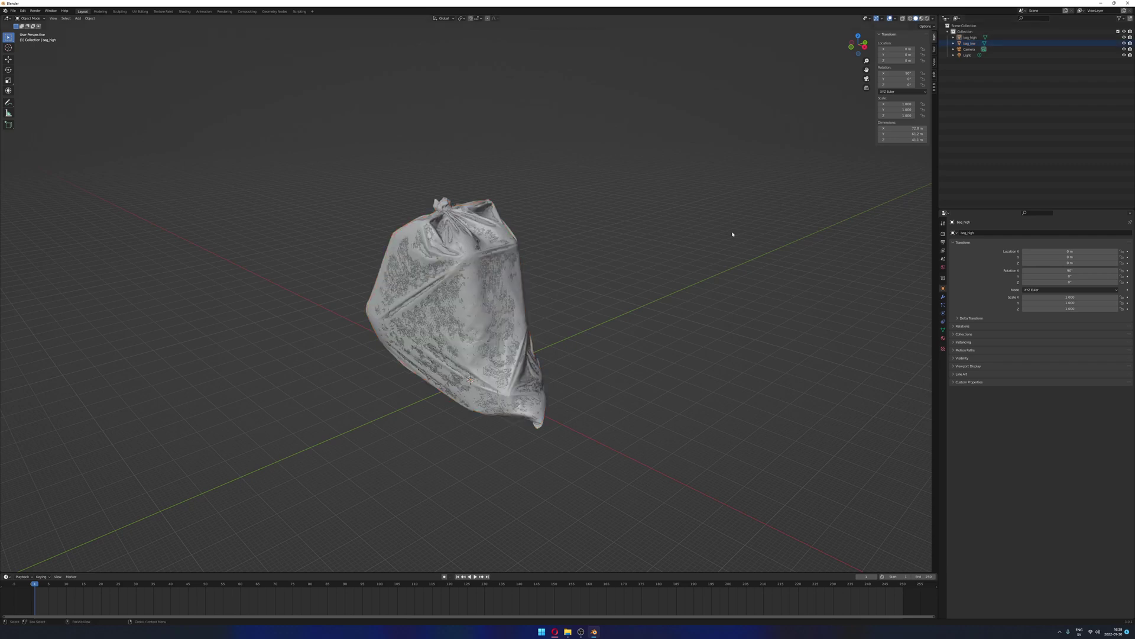
middle_click_drag(735, 236, 672, 268)
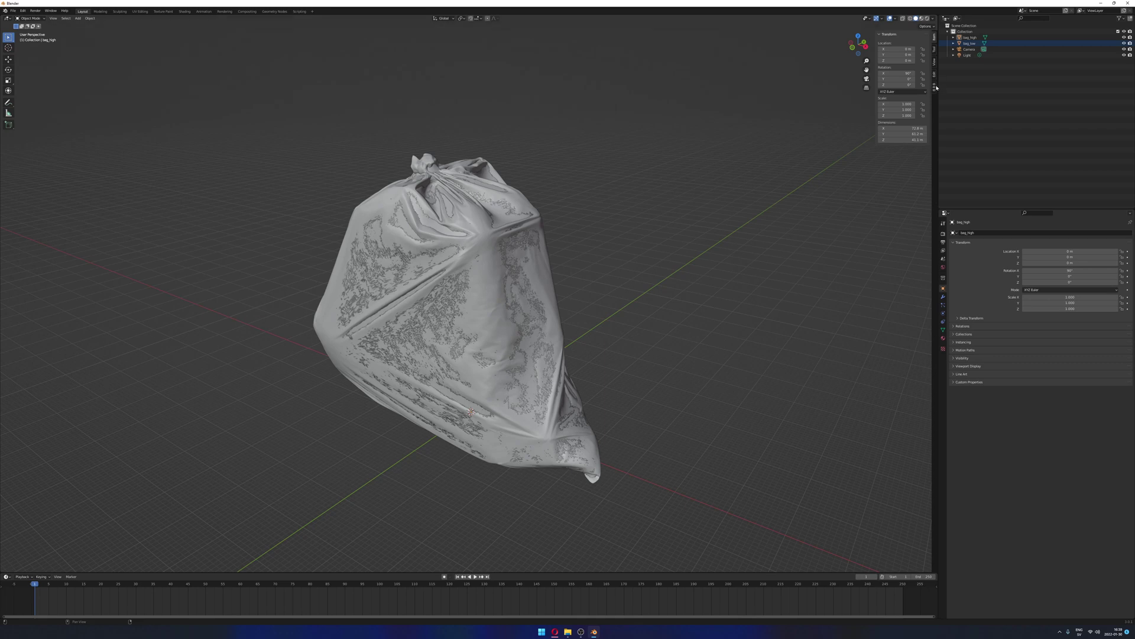
Bring up the Bystedts Blender Baker settings, widen them for reading, and compare them with Guided UI off and on
left_click(935, 87)
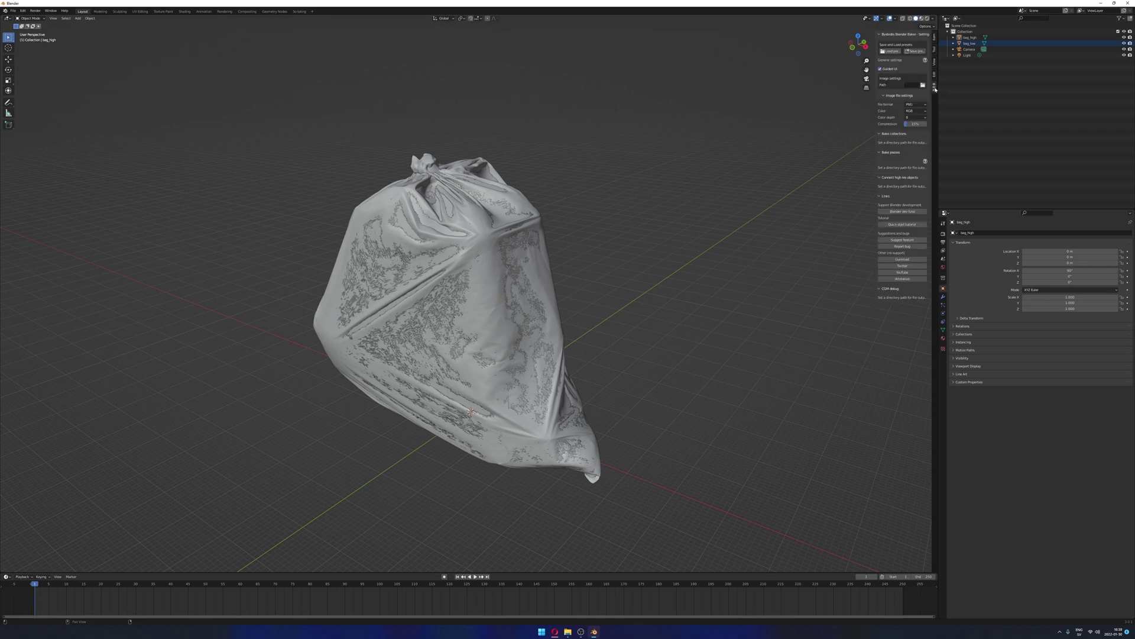
left_click_drag(876, 104, 690, 105)
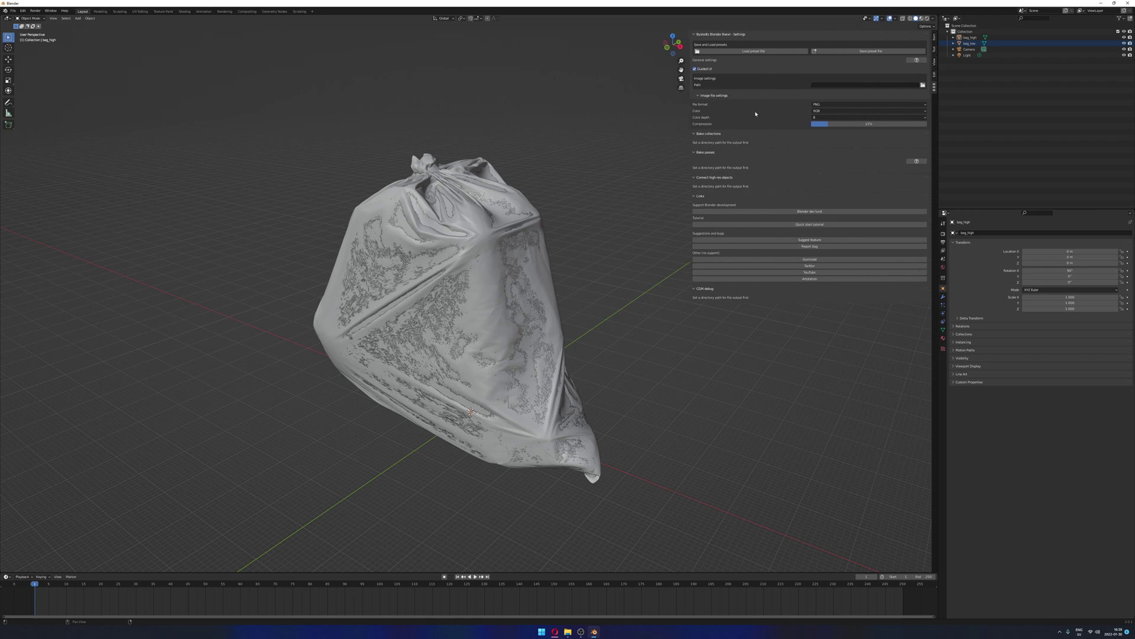
left_click(695, 69)
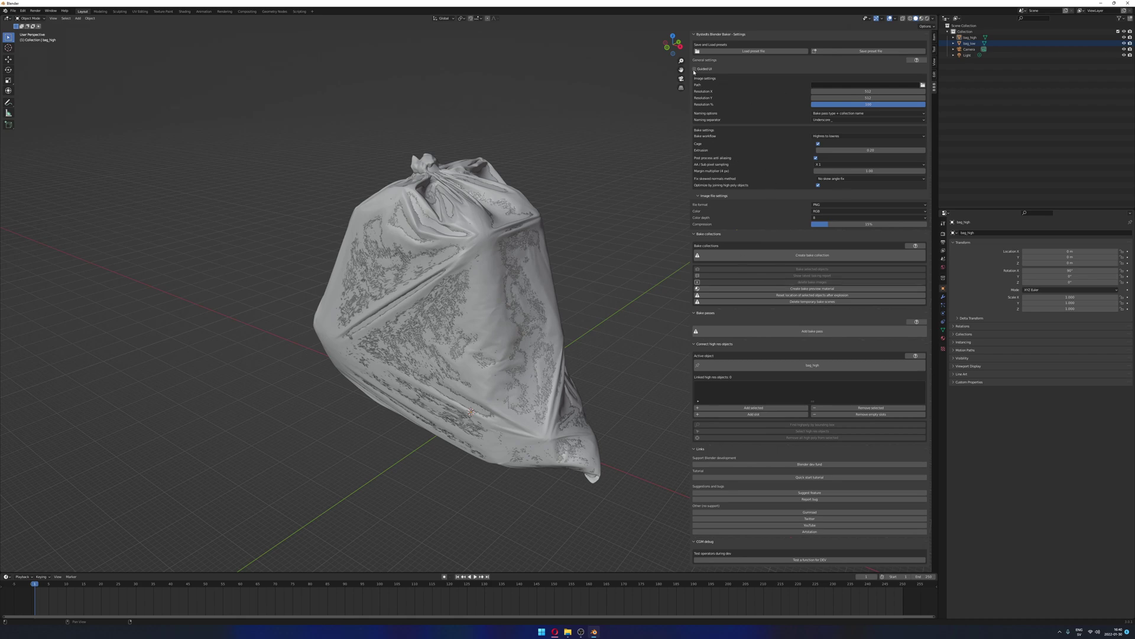
left_click(695, 69)
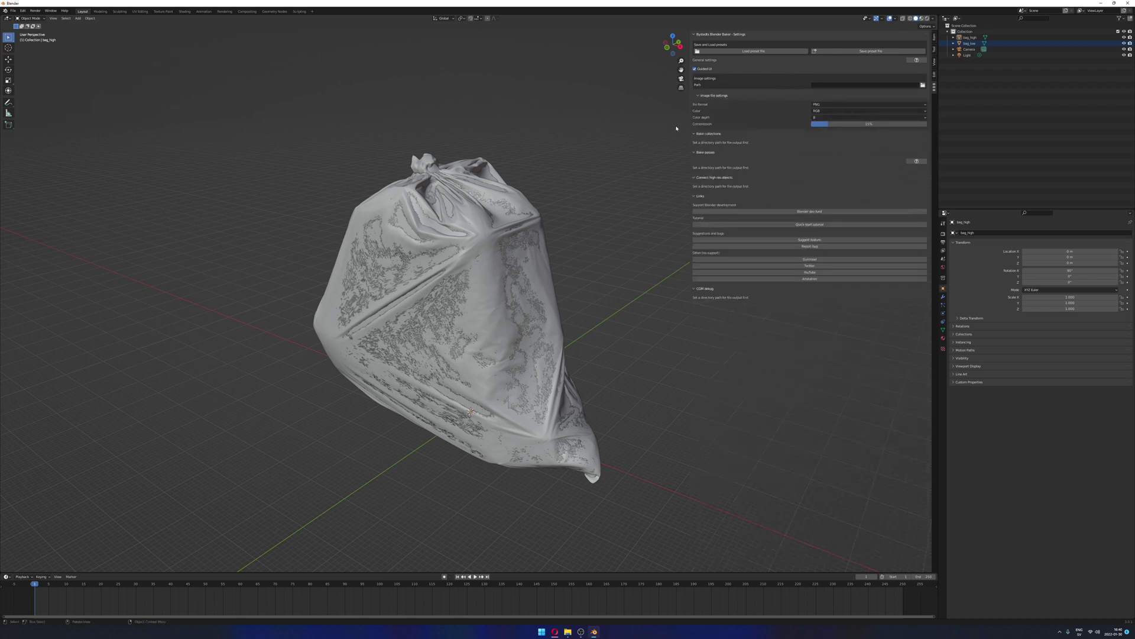
Create a folder named blender inside plastic_bag\00_test and set it as the baker's image output path
left_click(923, 85)
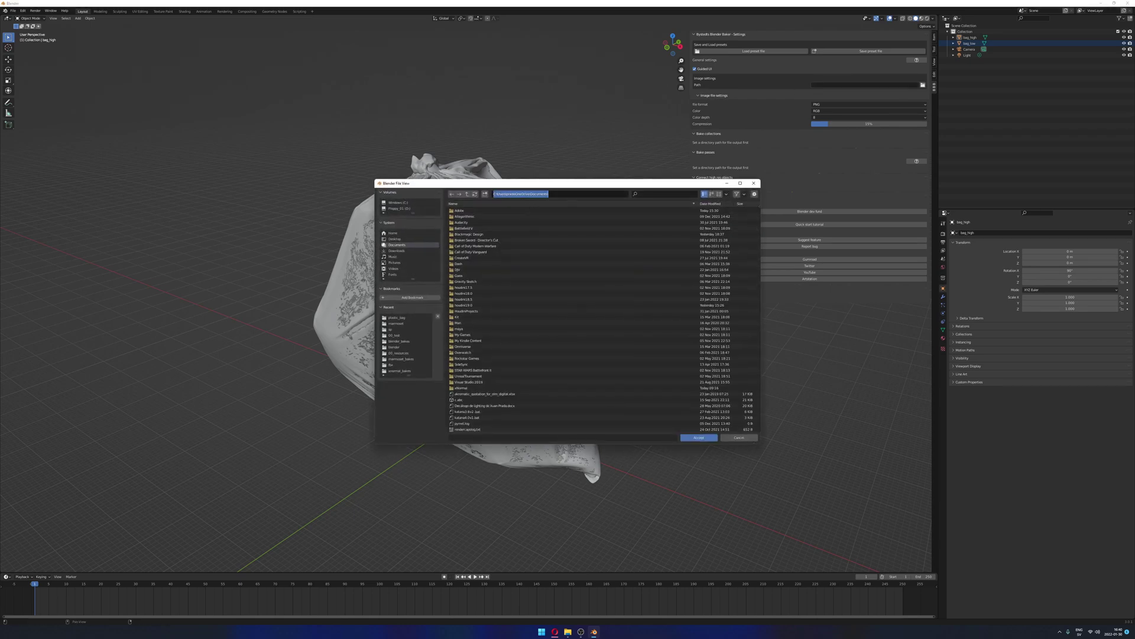
type("D:\\elephant_vfx\\00_learning_unity\\projects\\bakes\\plastic_bag\\00_test\\")
key("Return")
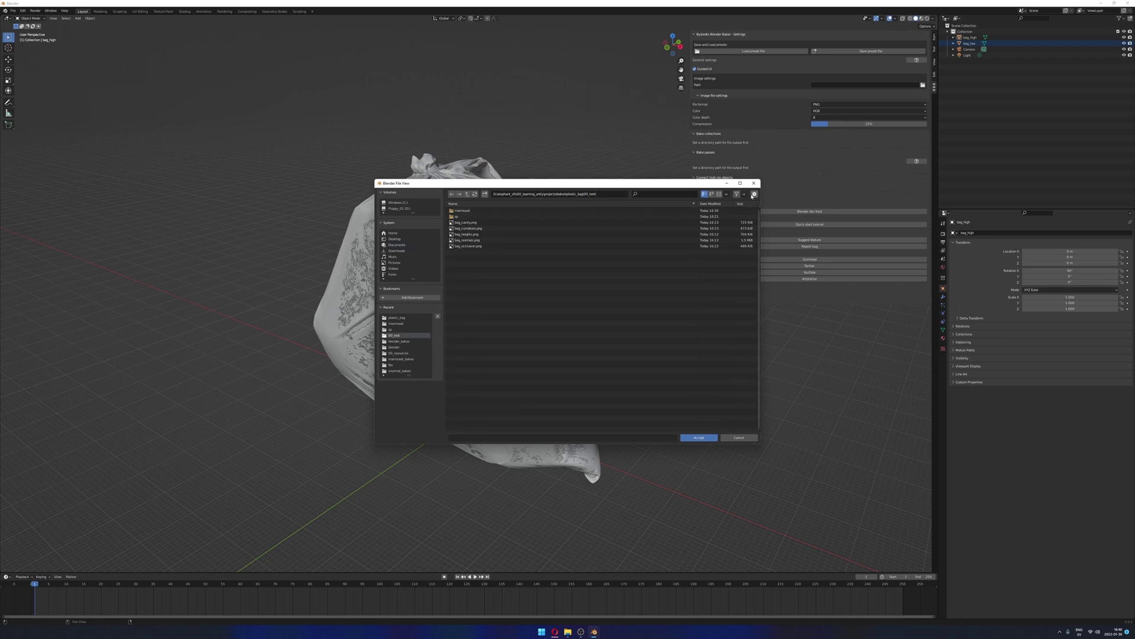
right_click(524, 340)
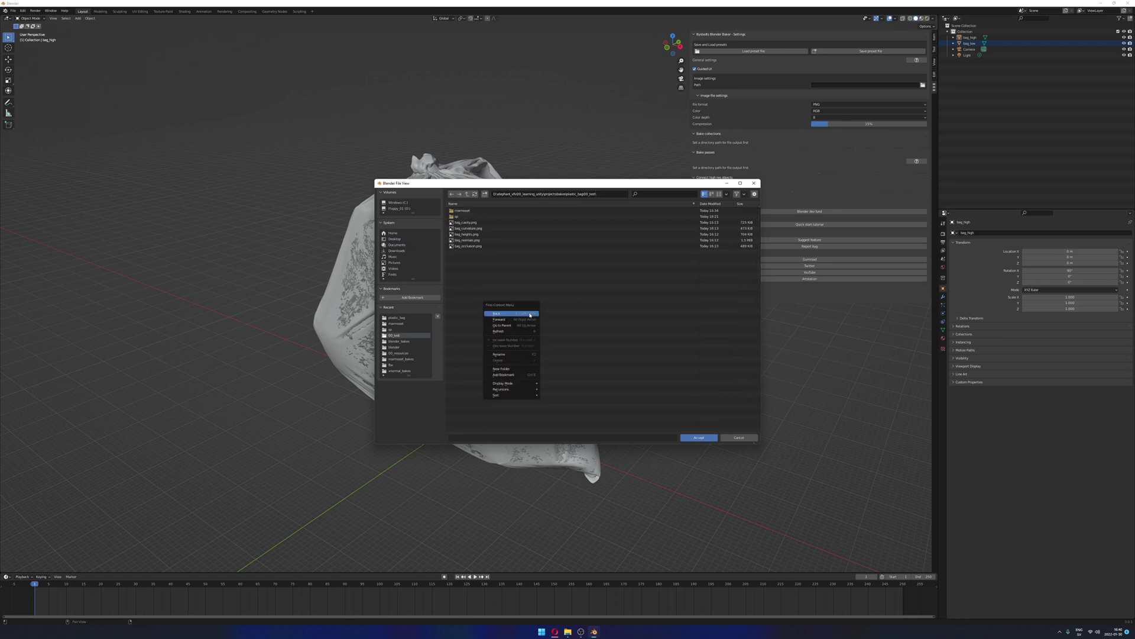
left_click(515, 368)
type("t\\b")
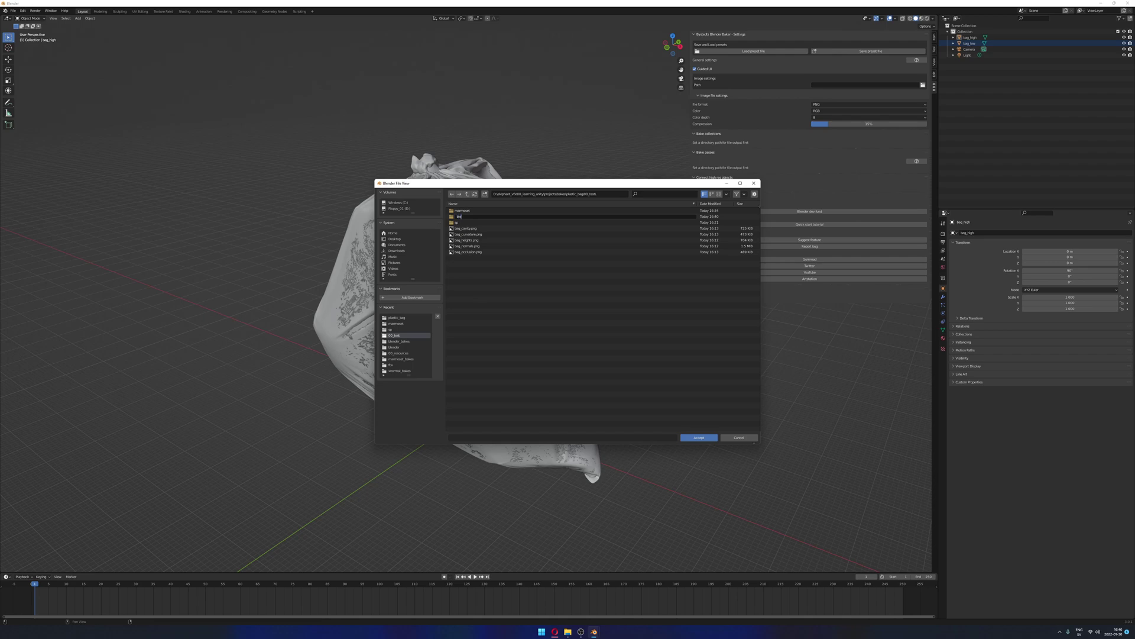
type("lender")
key("Return")
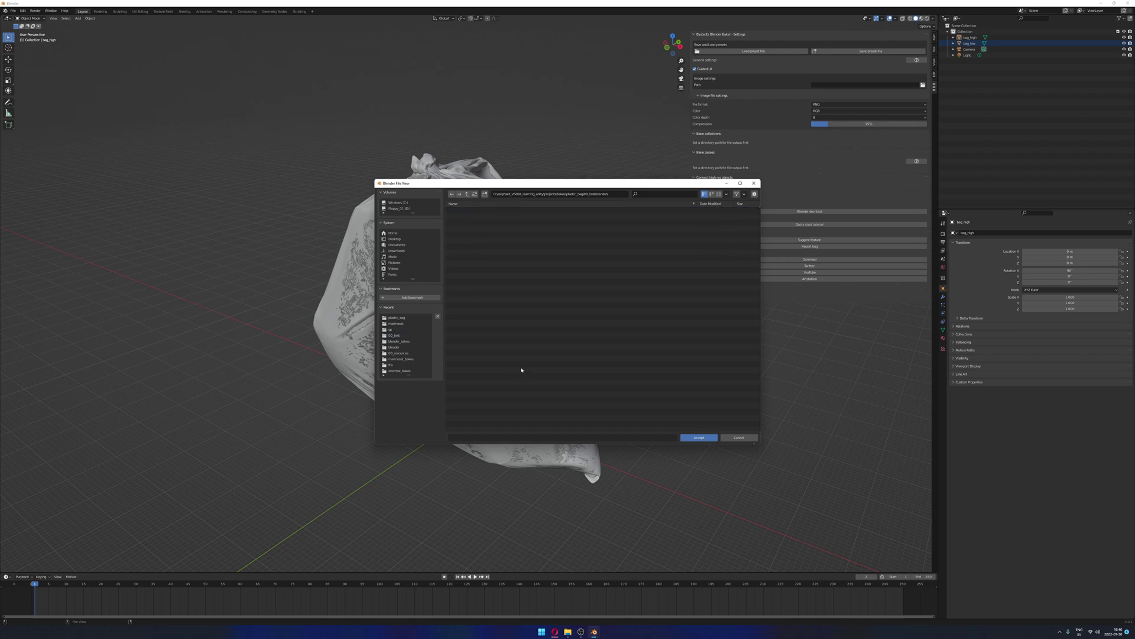
left_click(695, 437)
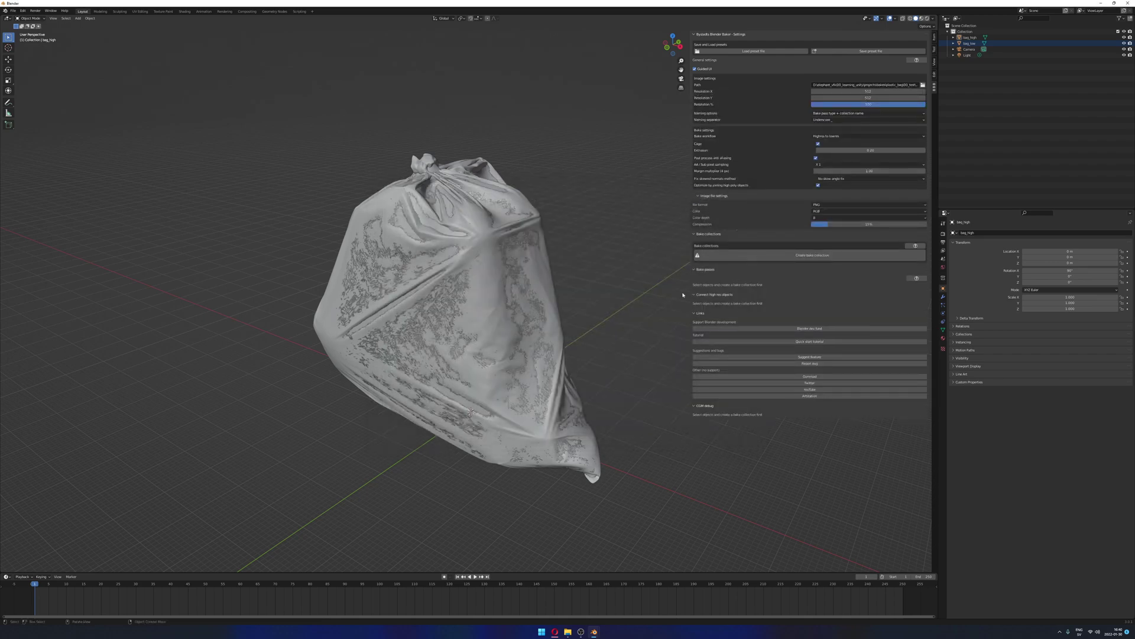
Set the baked image's X and Y resolution to 2048 each
left_click(868, 91)
type("2048")
key("Return")
left_click(877, 97)
type("2")
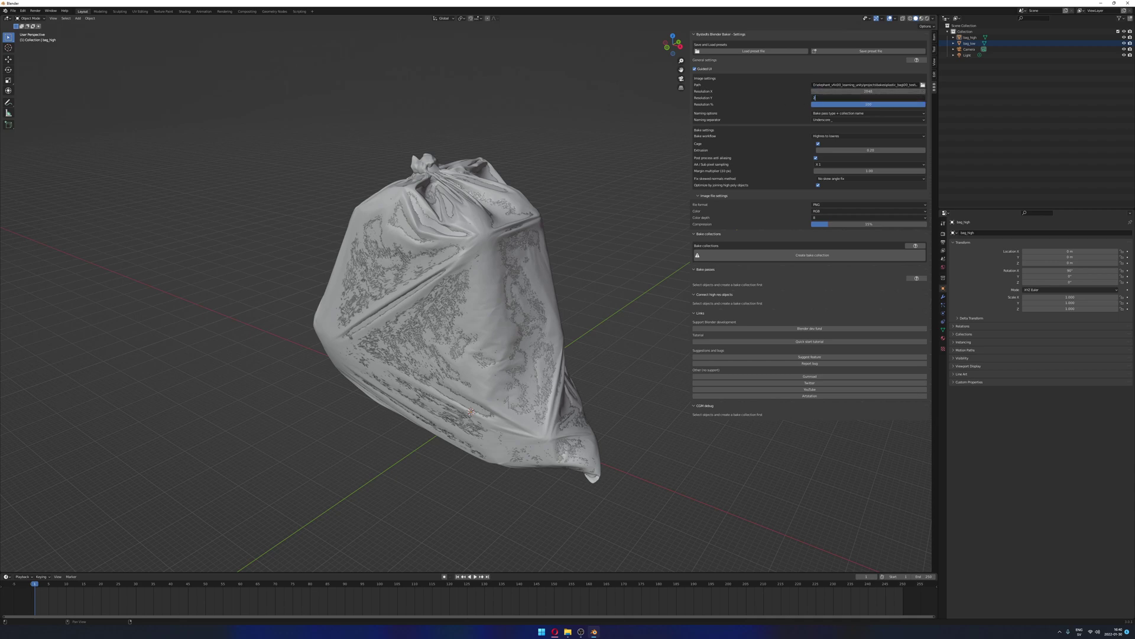
type("048")
key("Return")
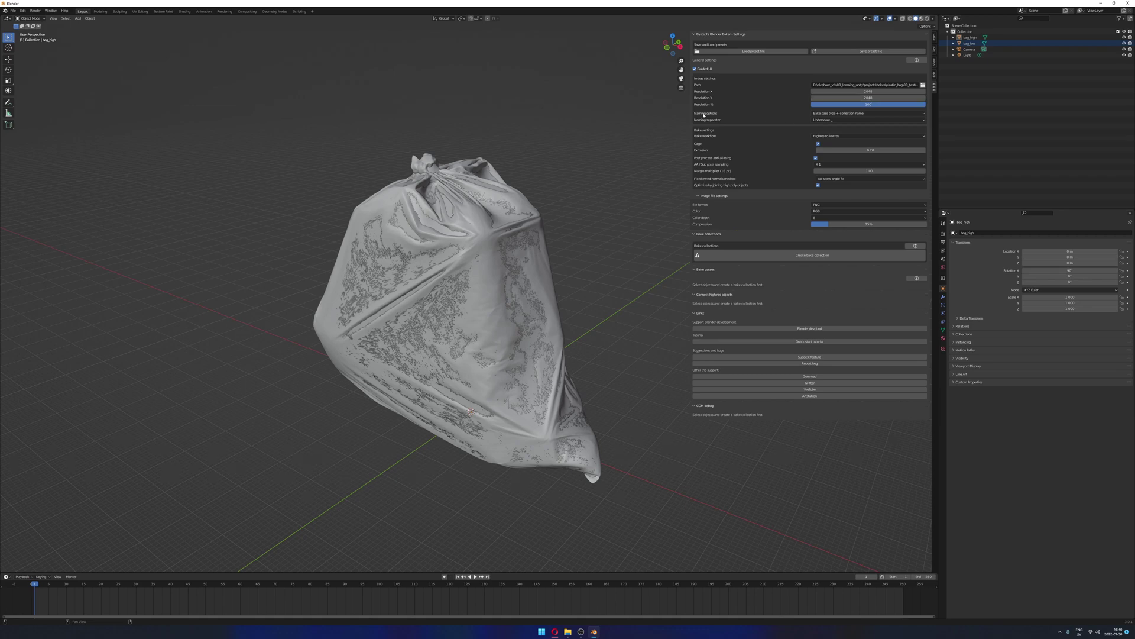
mouse_move(868, 104)
left_mouse_down()
mouse_move(752, 104)
mouse_move(875, 104)
left_mouse_up()
Set the bake extrusion to 1.00 and use No skew angle fix as the method for skewed normals
left_click(837, 136)
left_click(869, 151)
type("1")
key("Return")
left_click(860, 165)
left_click(833, 179)
left_click(875, 169)
key("Return")
left_click(851, 178)
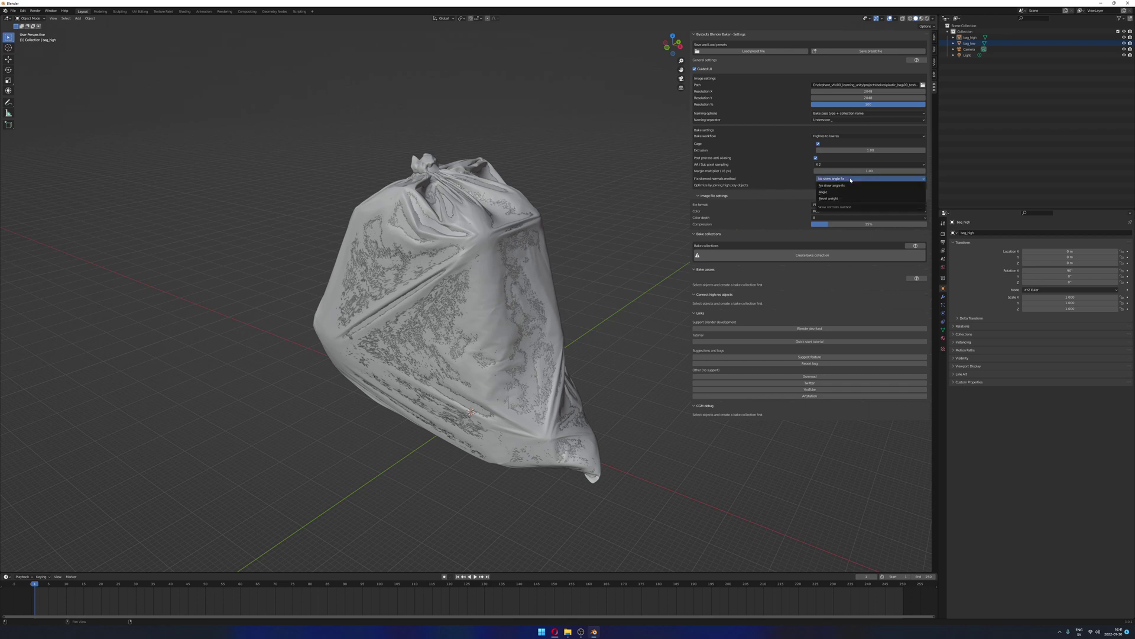
left_click(834, 185)
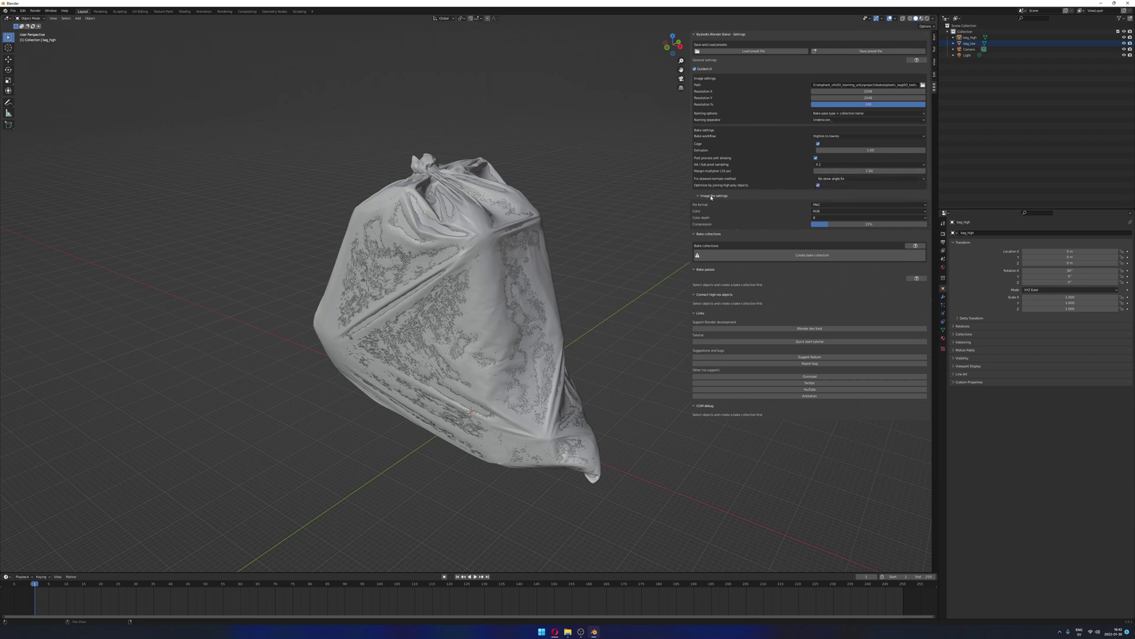
Set the PNG output's color depth to 16 and its compression to 0%
left_click(824, 218)
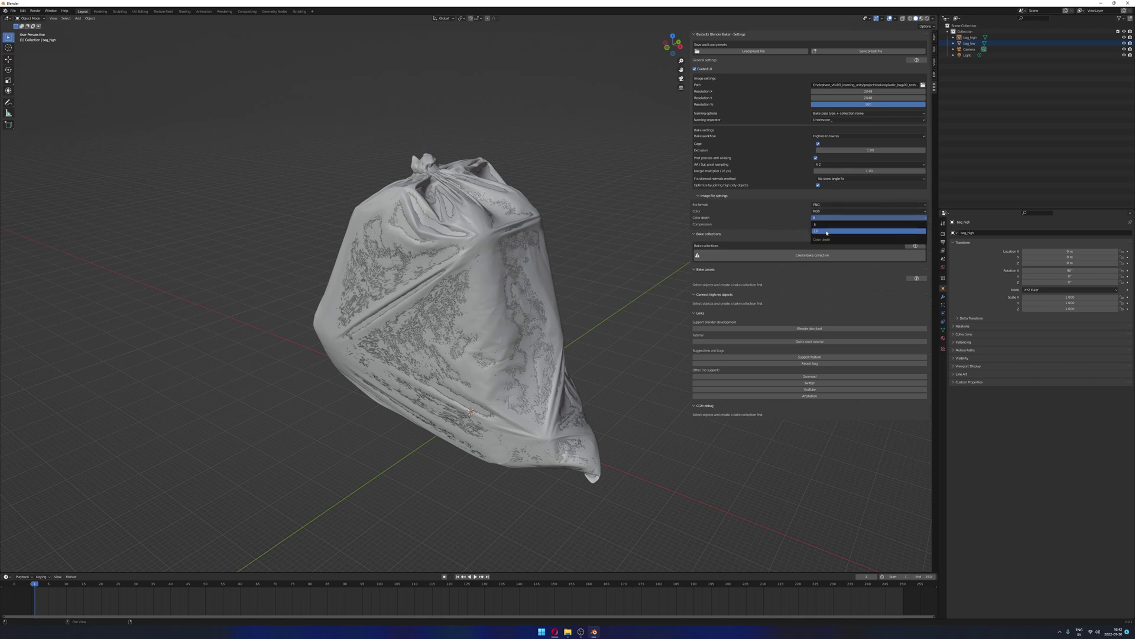
left_click(826, 233)
left_click_drag(836, 225, 769, 224)
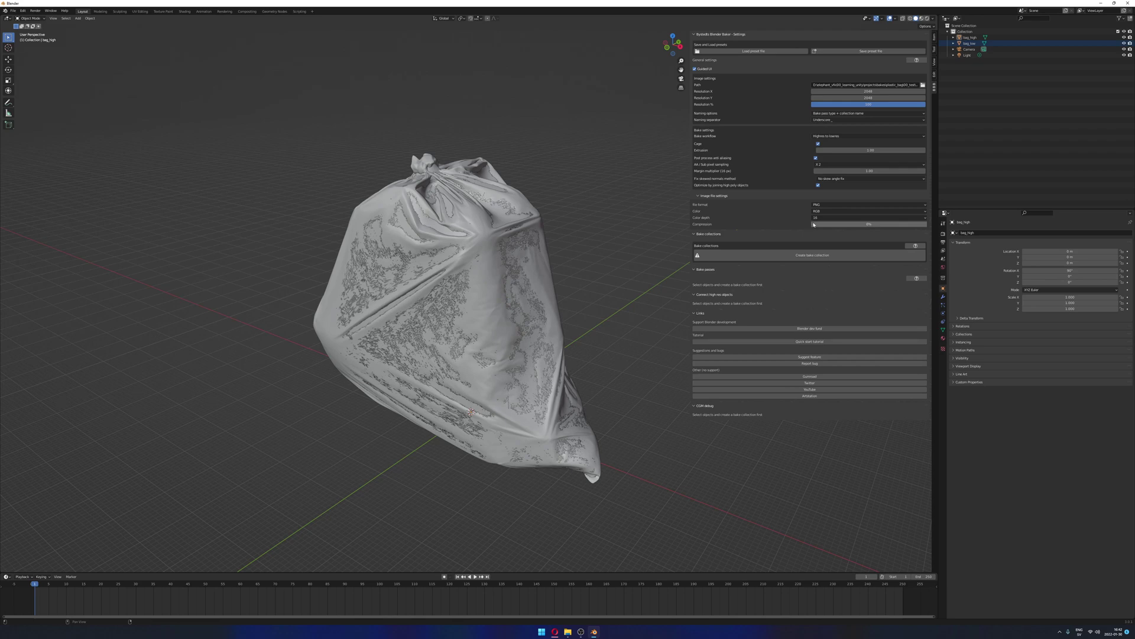
Create a bake collection named bag and move bag_low into it
left_click(798, 255)
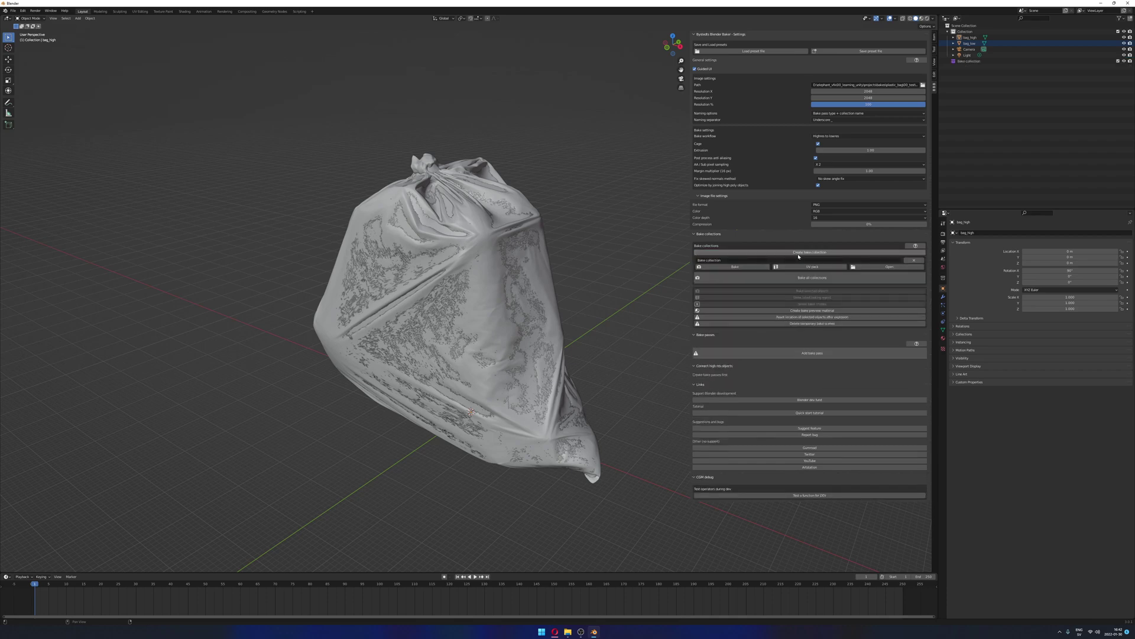
double_click(968, 61)
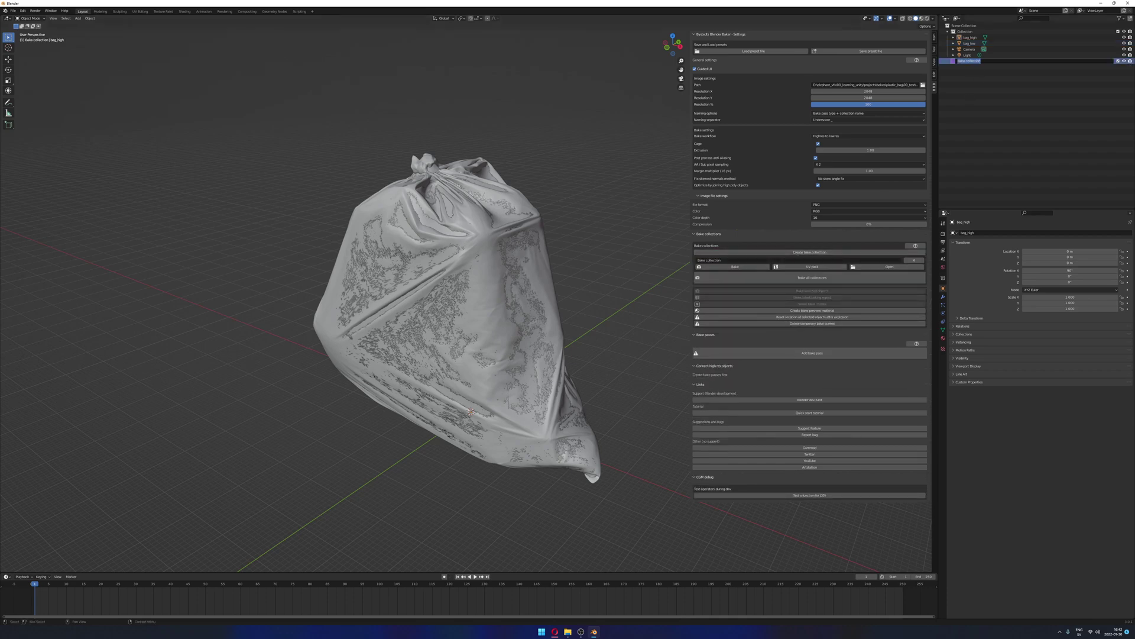
type("bag")
key("Return")
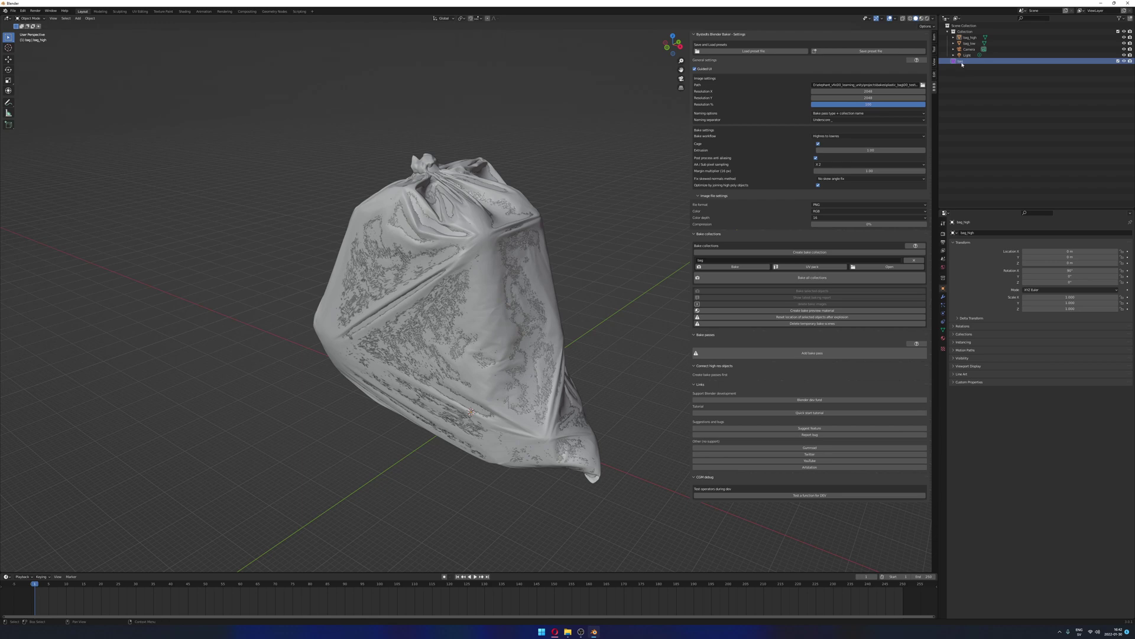
left_click_drag(970, 43, 995, 61)
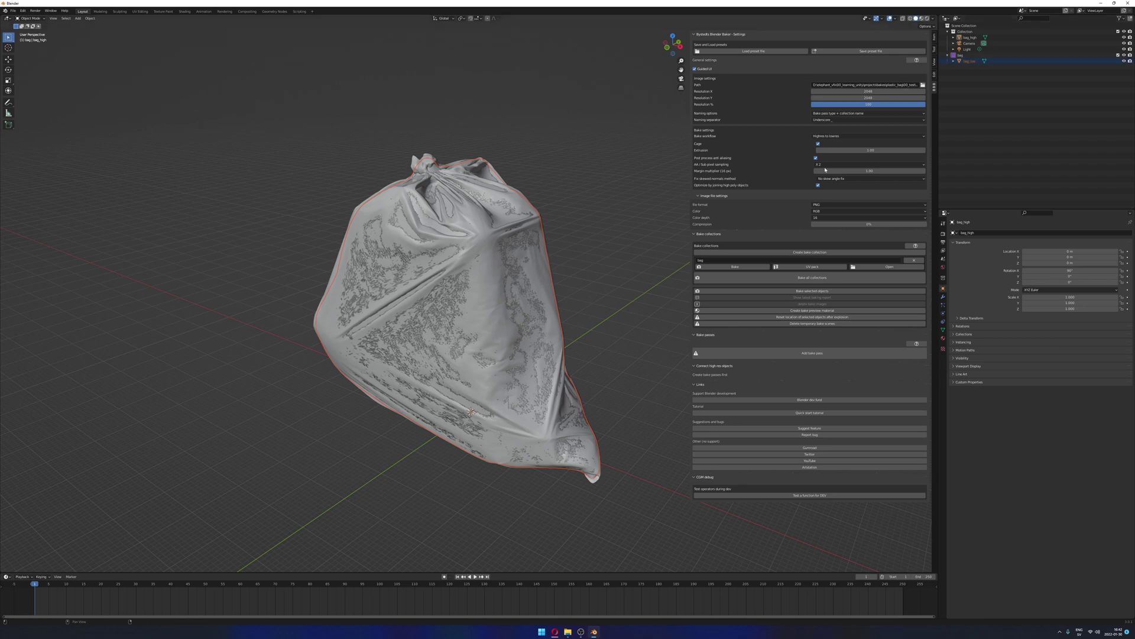
Add a bake pass and set its bake type to Normal
left_click(815, 353)
scroll(816, 361, "down", 2)
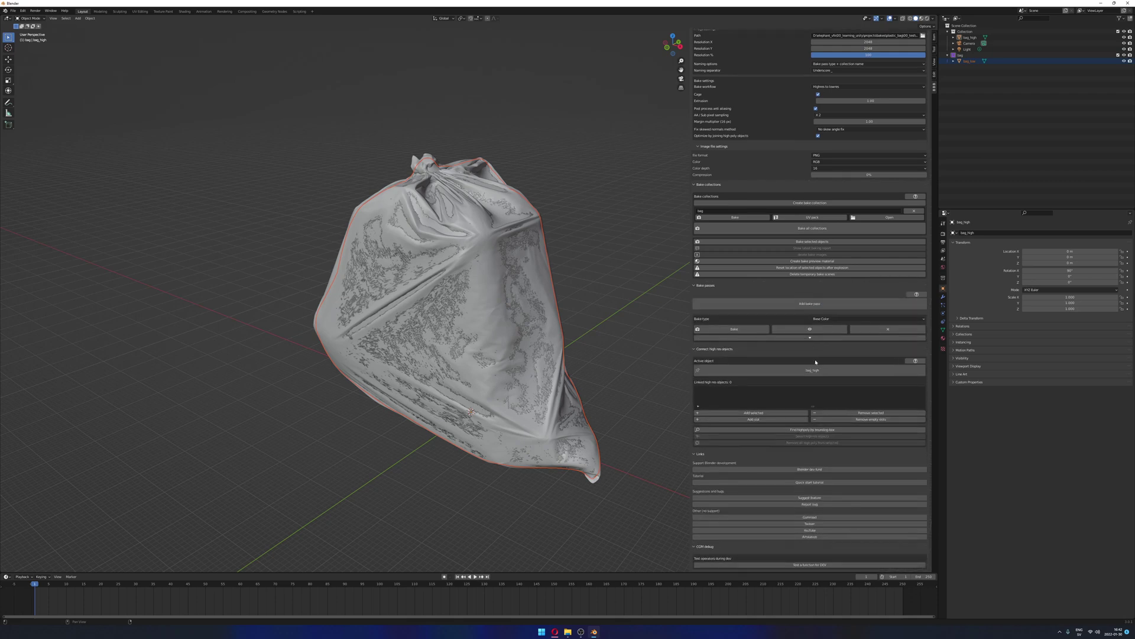
left_click(919, 320)
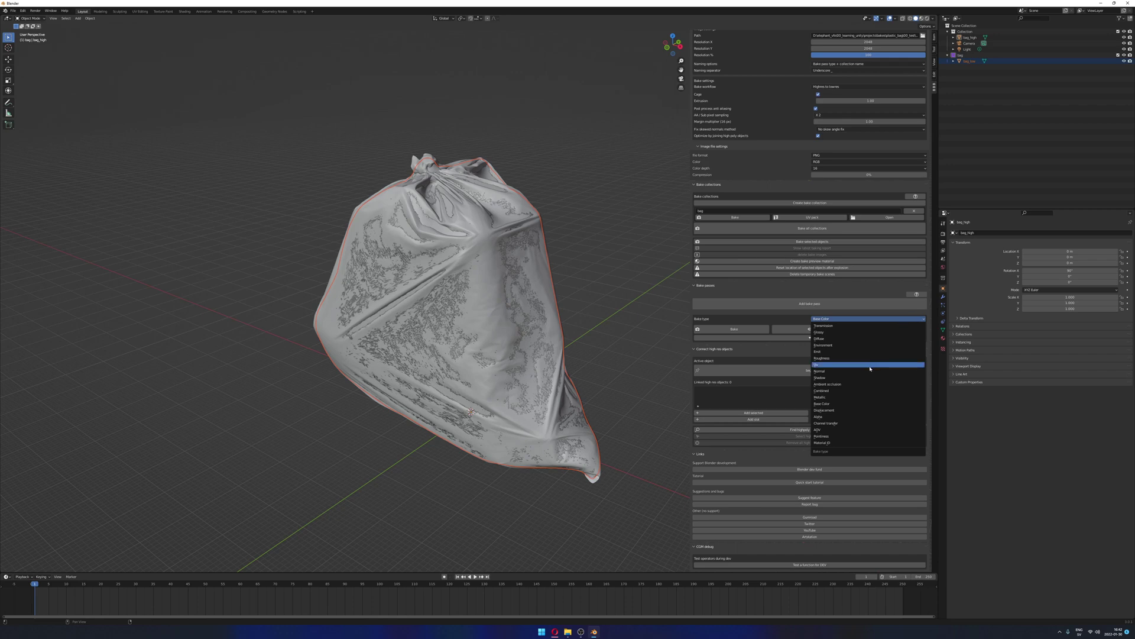
left_click(837, 371)
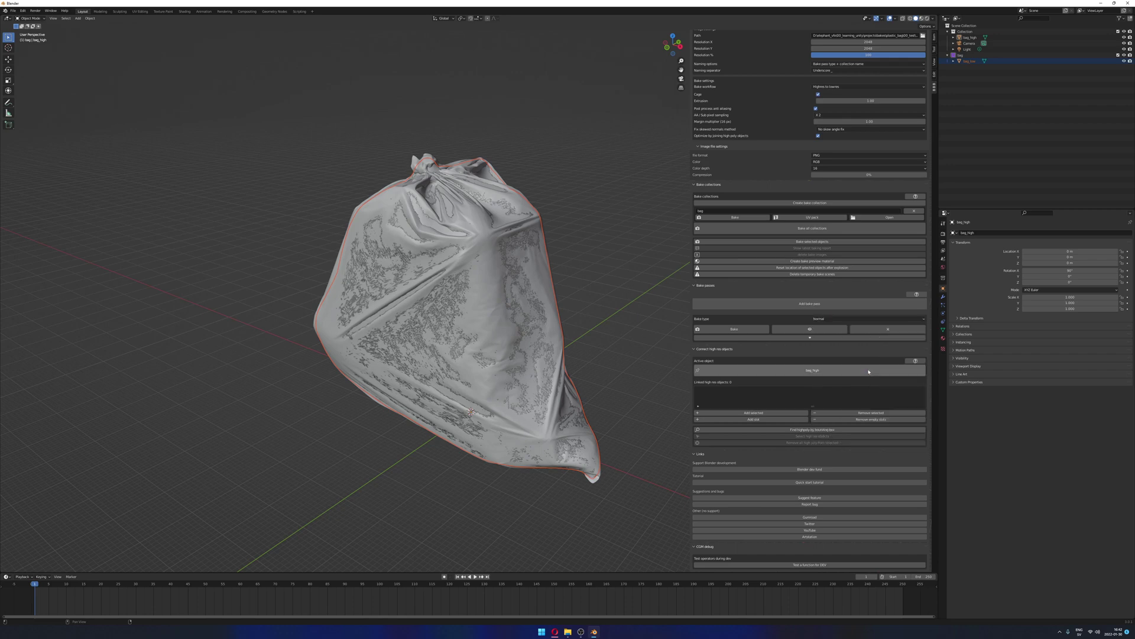
Add a second bake pass with the Ambient occlusion type, keeping only the Normal and Ambient occlusion passes
left_click(815, 305)
left_click(832, 352)
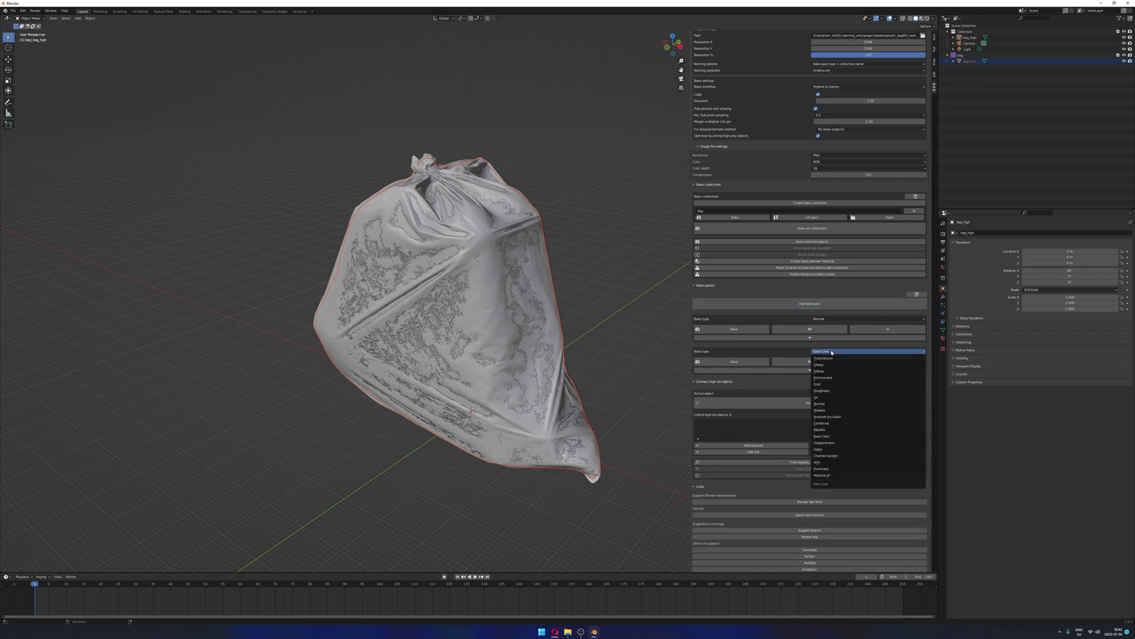
key("Up")
key("Up")
key("Up")
key("Up")
key("Up")
key("Up")
key("Up")
key("Up")
key("Up")
key("Up")
key("Return")
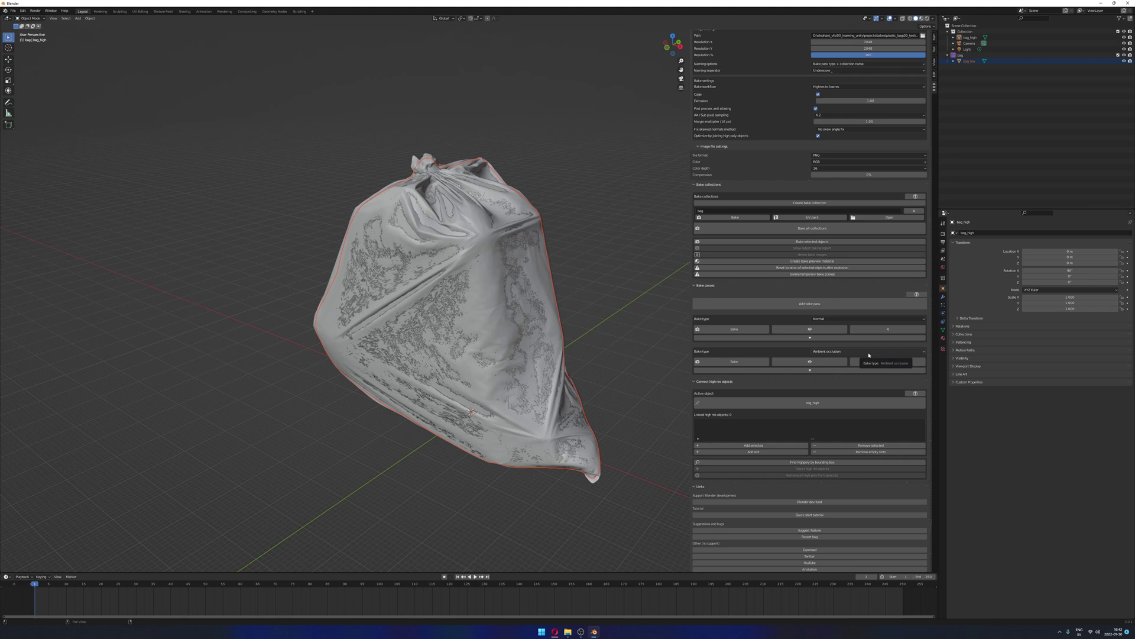
left_click(851, 304)
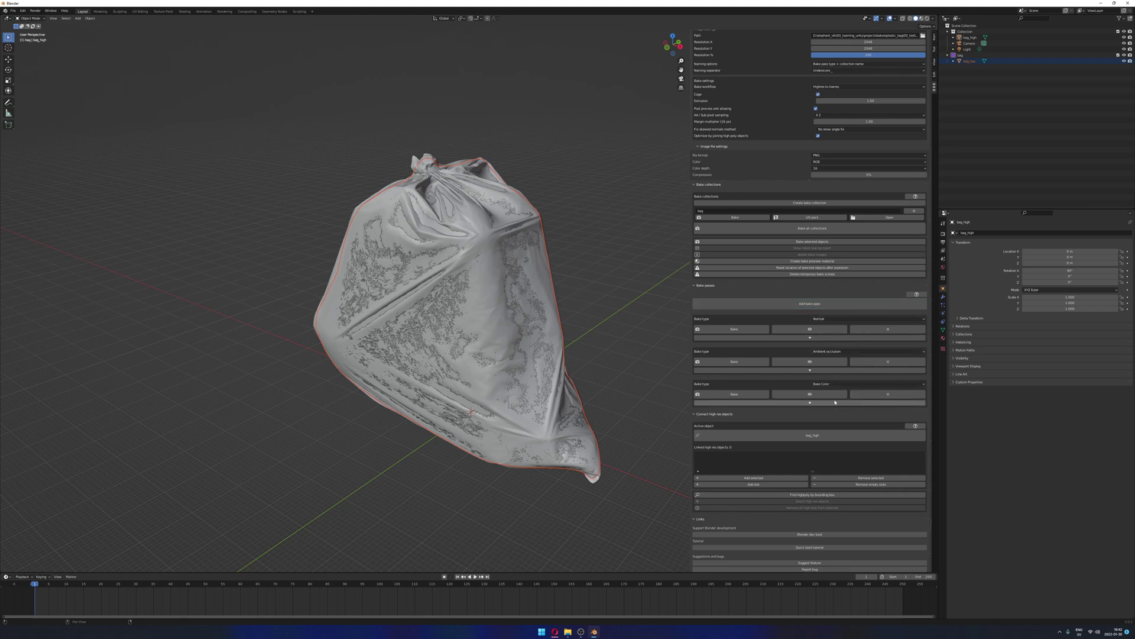
left_click(890, 394)
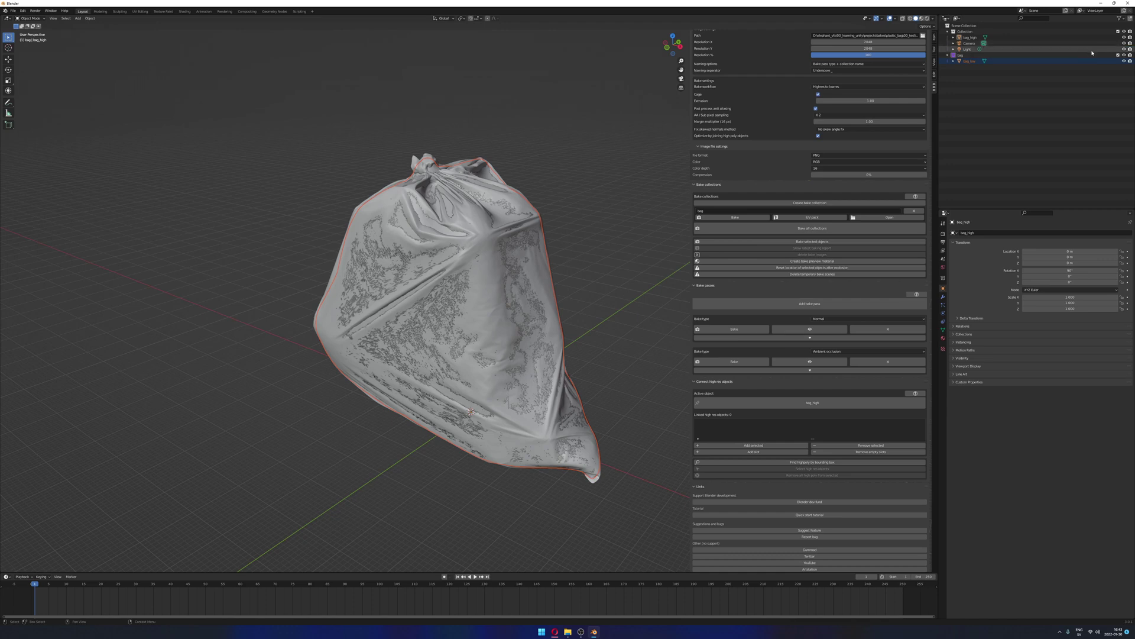
Hide the bag collection in the viewport and select the bag_high mesh
left_click(1125, 58)
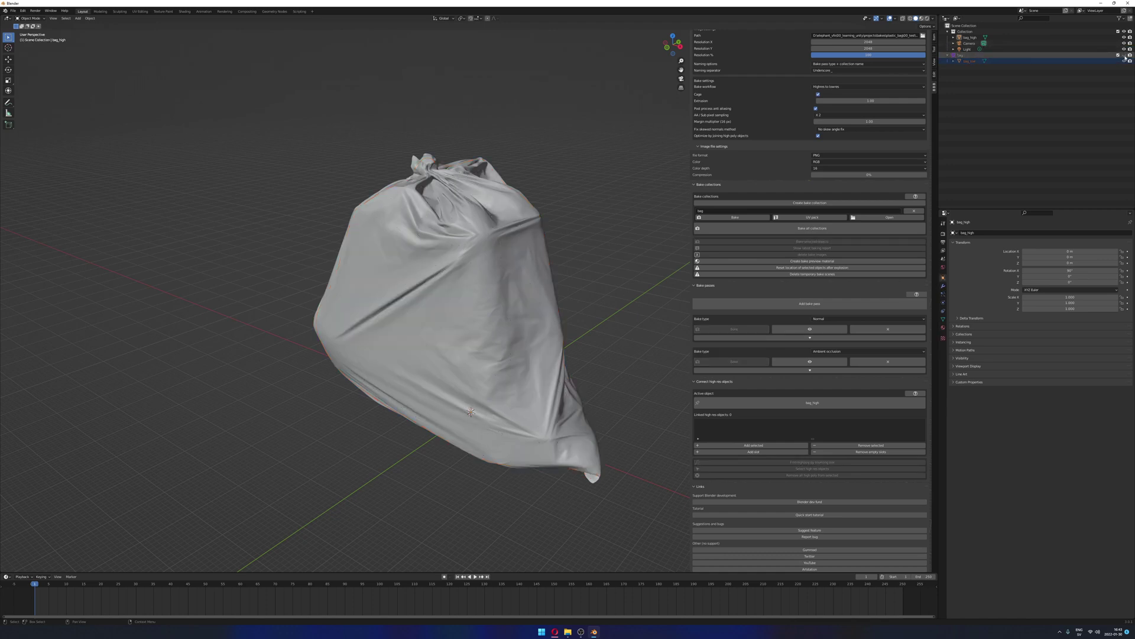
left_click(481, 241)
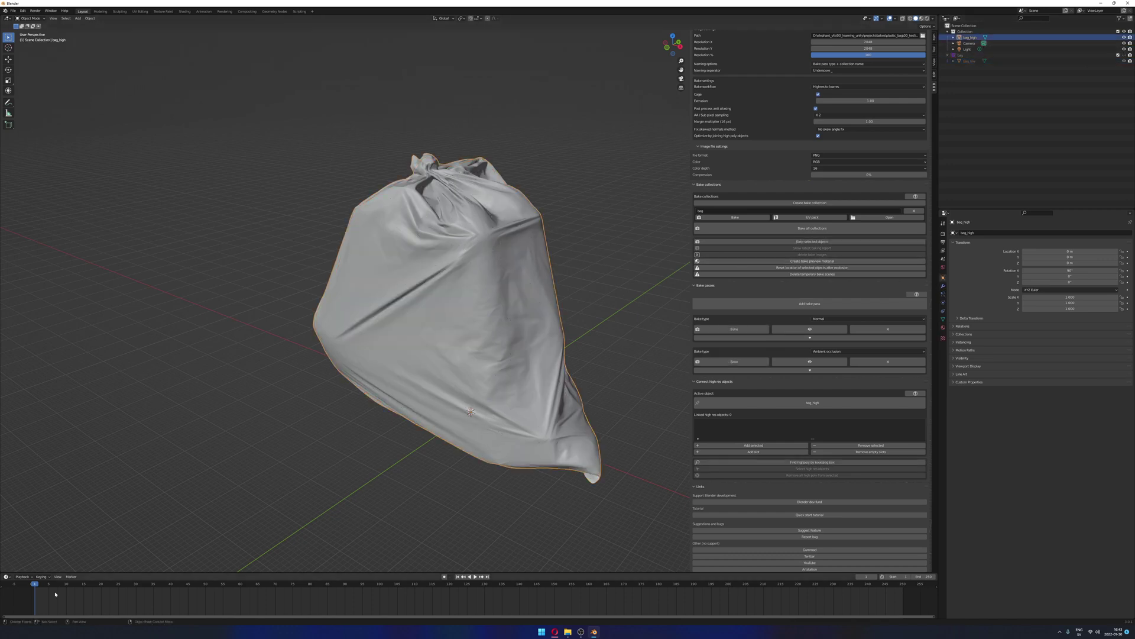
Split the 3D viewport horizontally and turn the lower area into a Shader Editor
left_click_drag(1, 572, 80, 341)
left_click(7, 345)
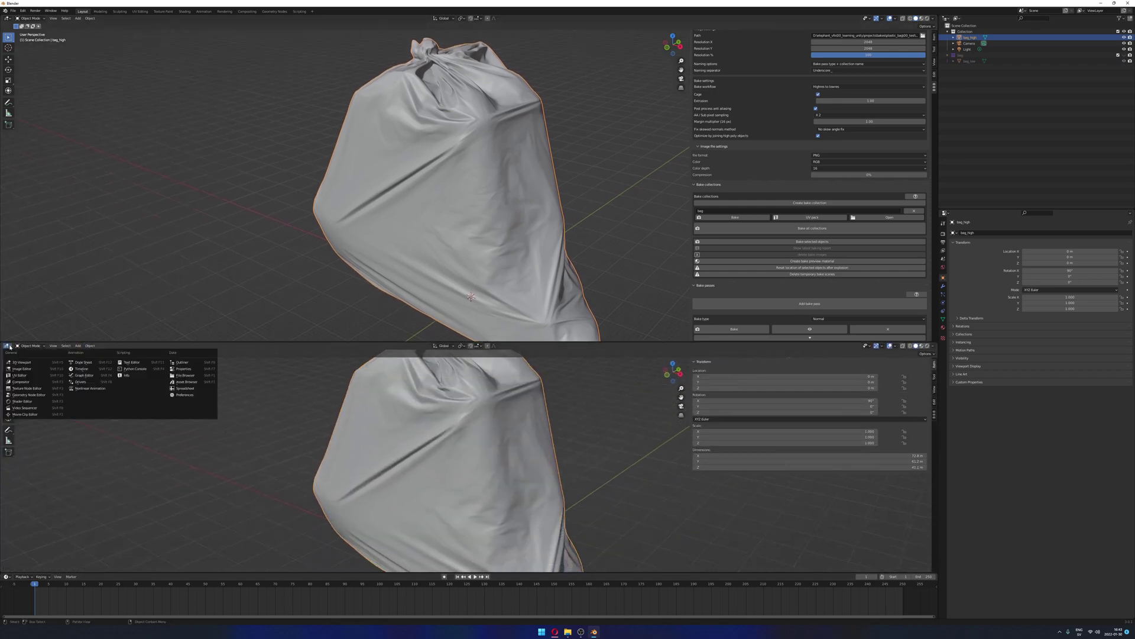
left_click(7, 345)
left_click(46, 400)
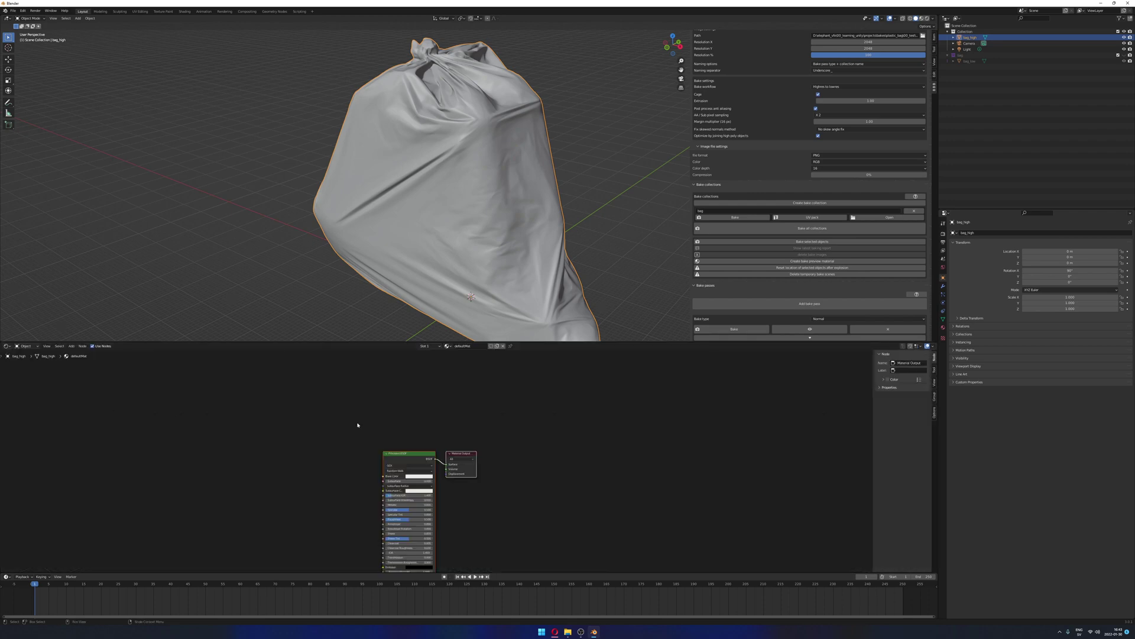
Spread out the Principled BSDF and Material Output nodes of the bag_high material
scroll(410, 458, "up", 3)
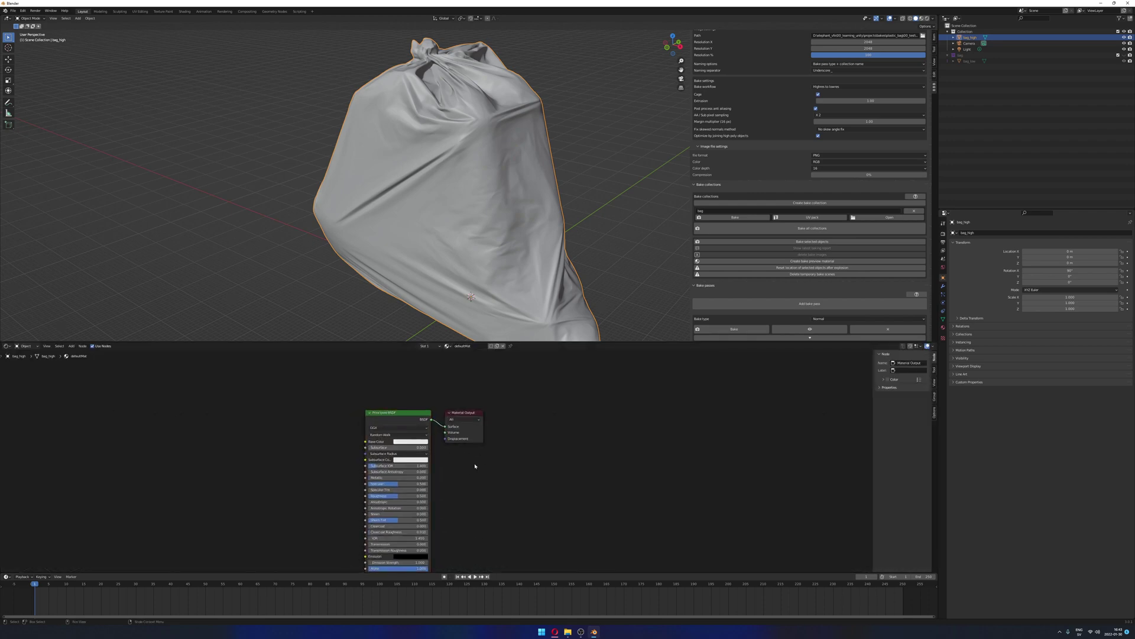
key("g")
left_click_drag(509, 409, 537, 408)
left_click(473, 440)
left_click_drag(401, 413, 405, 404)
left_click(281, 418)
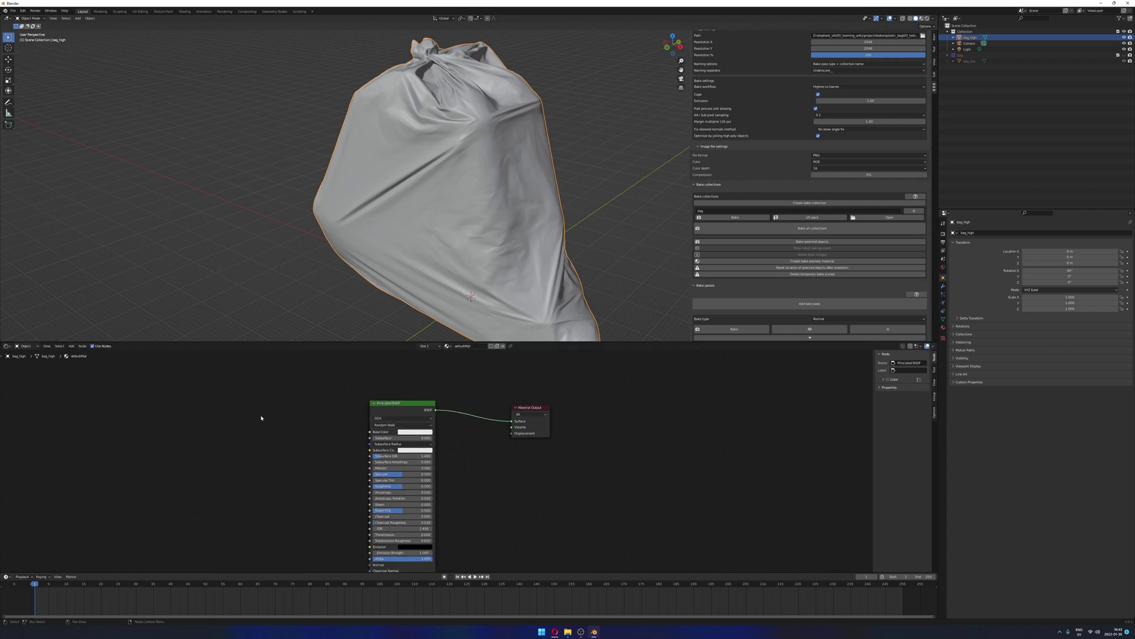
Add an Image Texture node beside the Principled BSDF in the bag_high material
key("shift+a")
left_click(262, 416)
type("image")
key("Return")
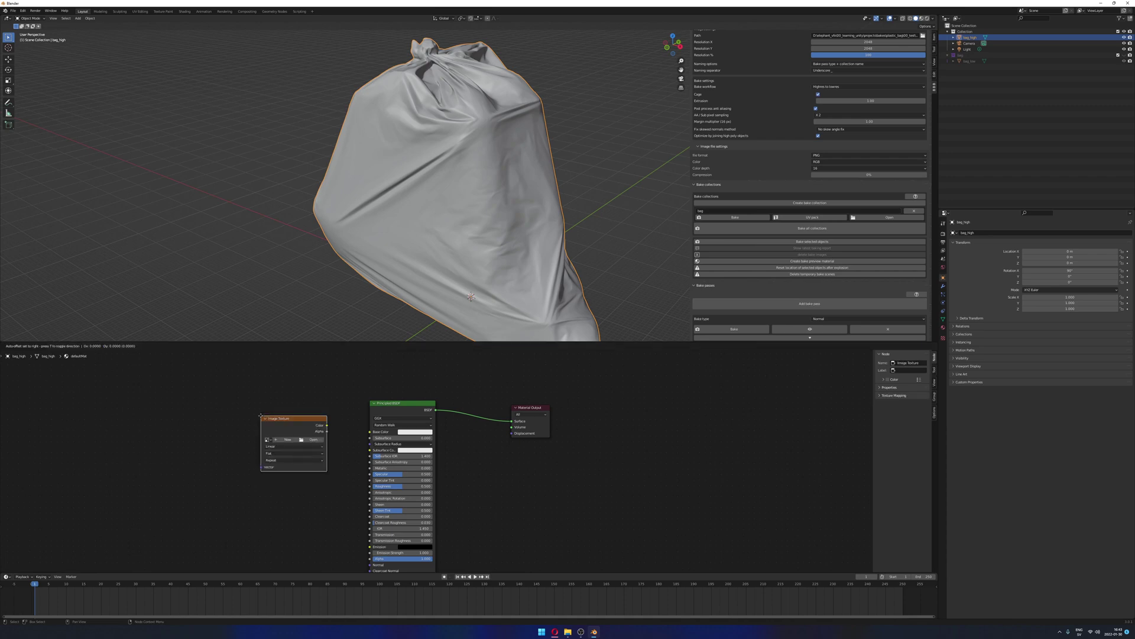
left_click(271, 441)
Load bag_albedo.jpg from the plastic_bag project folder into the Image Texture node
left_click(287, 436)
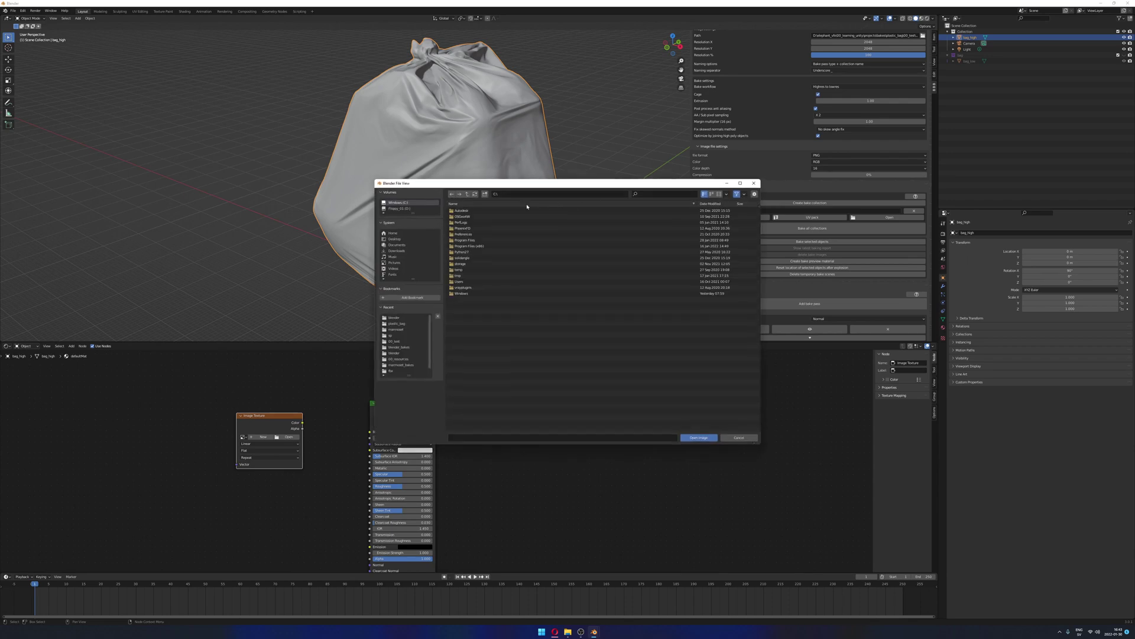
type("D:\\elephant_vfx\\00_learning_unity\\projects\\bakes\\plastic_bag\\00_test\\sp")
key("Return")
left_click(467, 194)
left_click(466, 193)
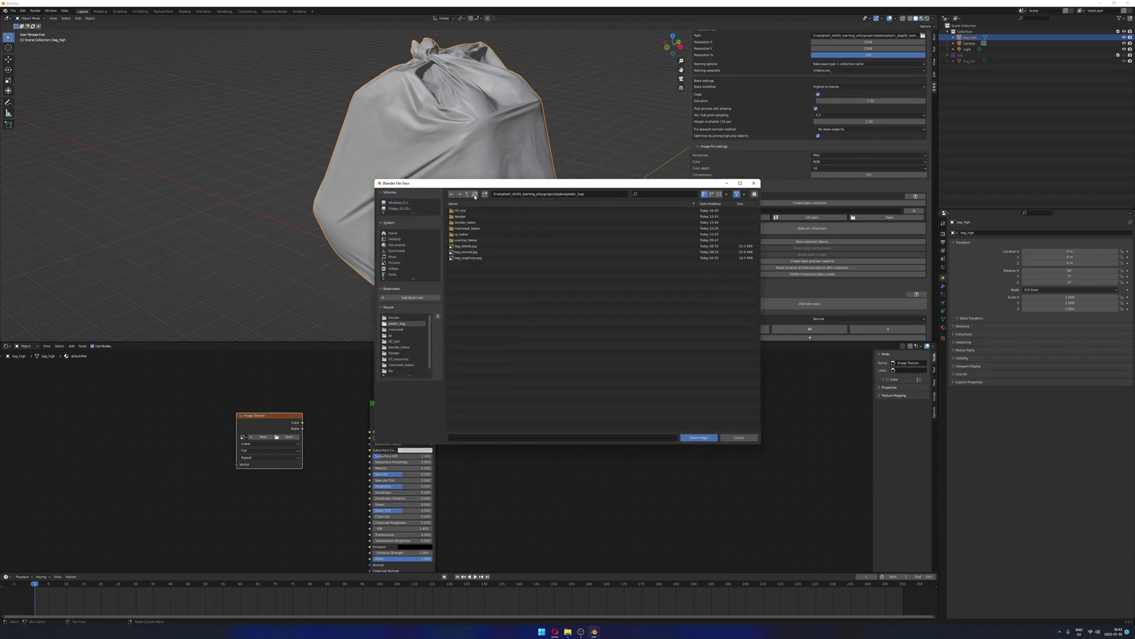
left_click(532, 245)
left_click(699, 438)
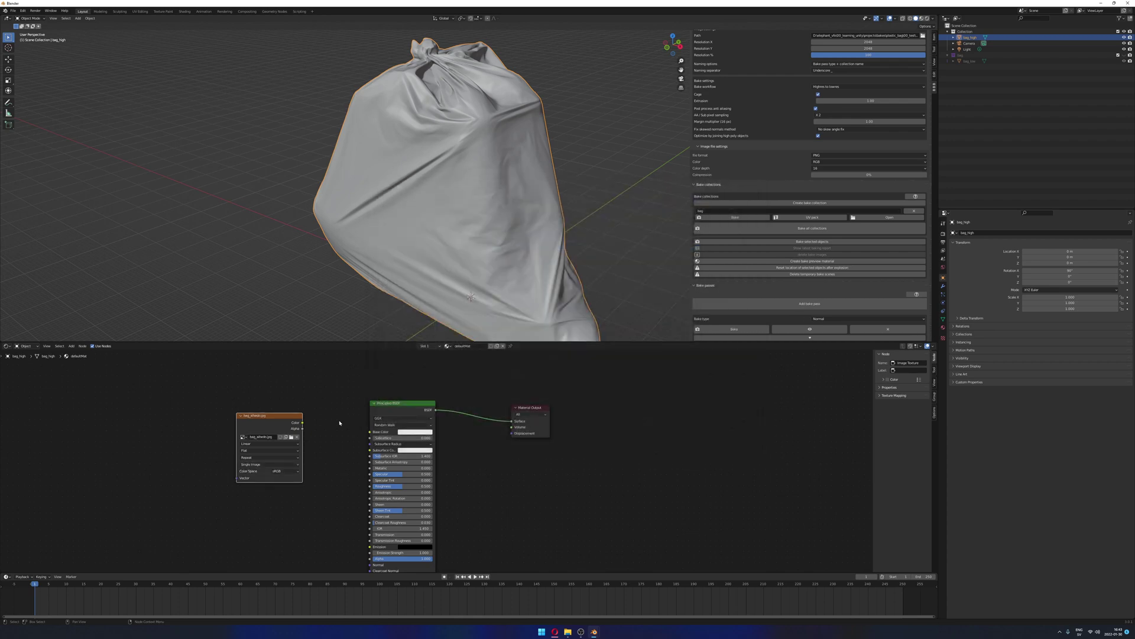
Connect the albedo texture's Color to the Principled BSDF's Base Color and show the bag with Material Preview shading in a taller viewport
left_click_drag(303, 423, 369, 431)
left_click(921, 18)
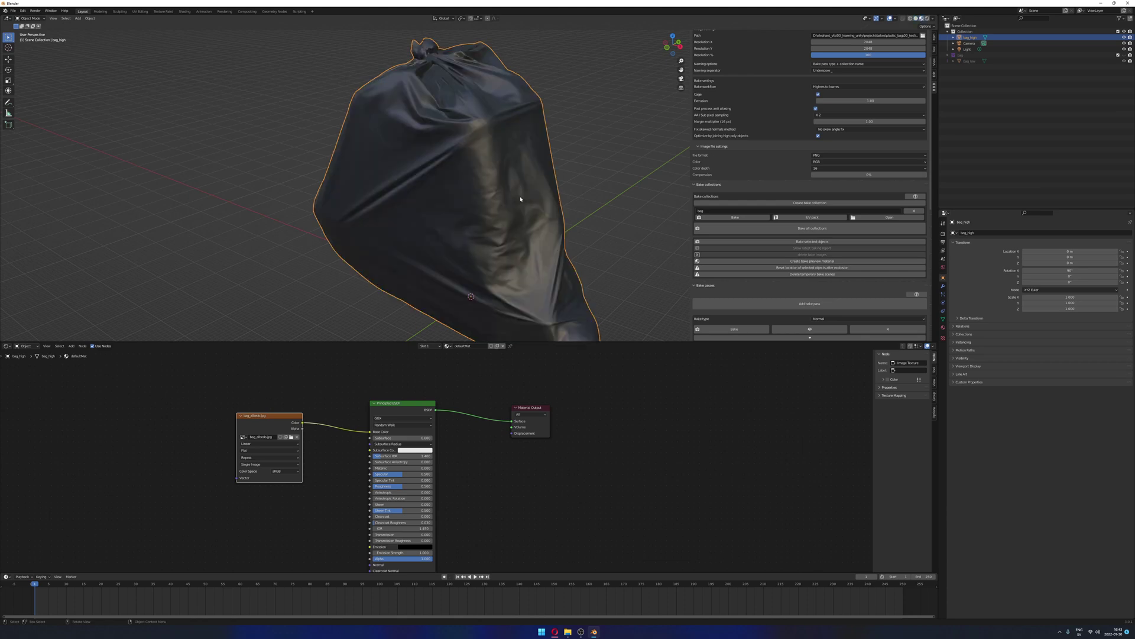
scroll(520, 195, "down", 2)
scroll(583, 186, "up", 1)
left_click(649, 445)
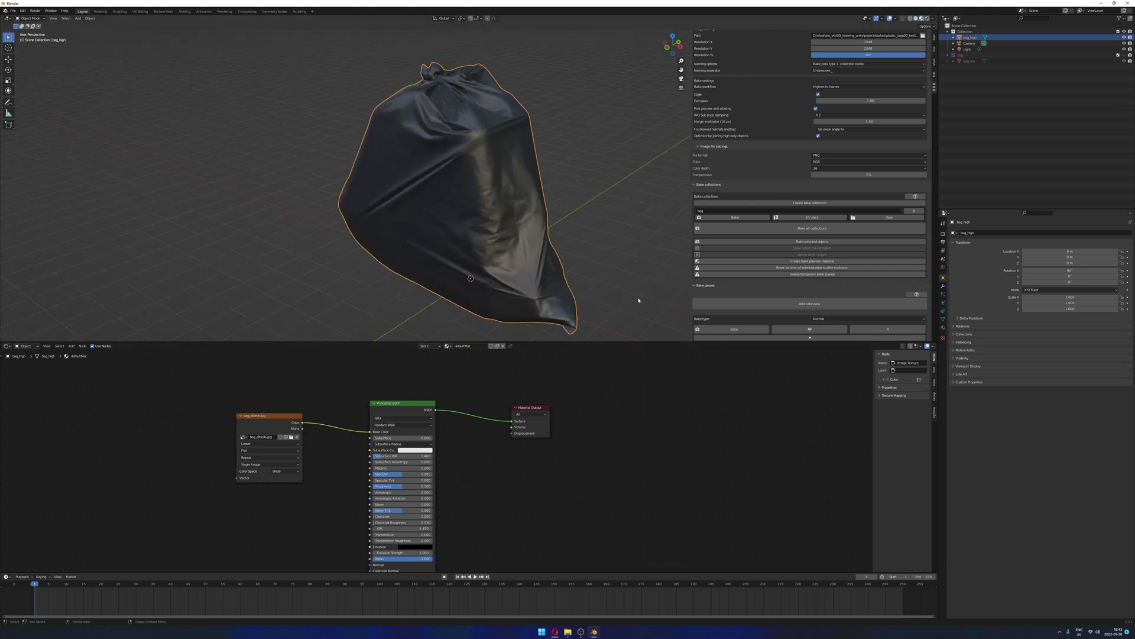
left_click_drag(628, 341, 628, 466)
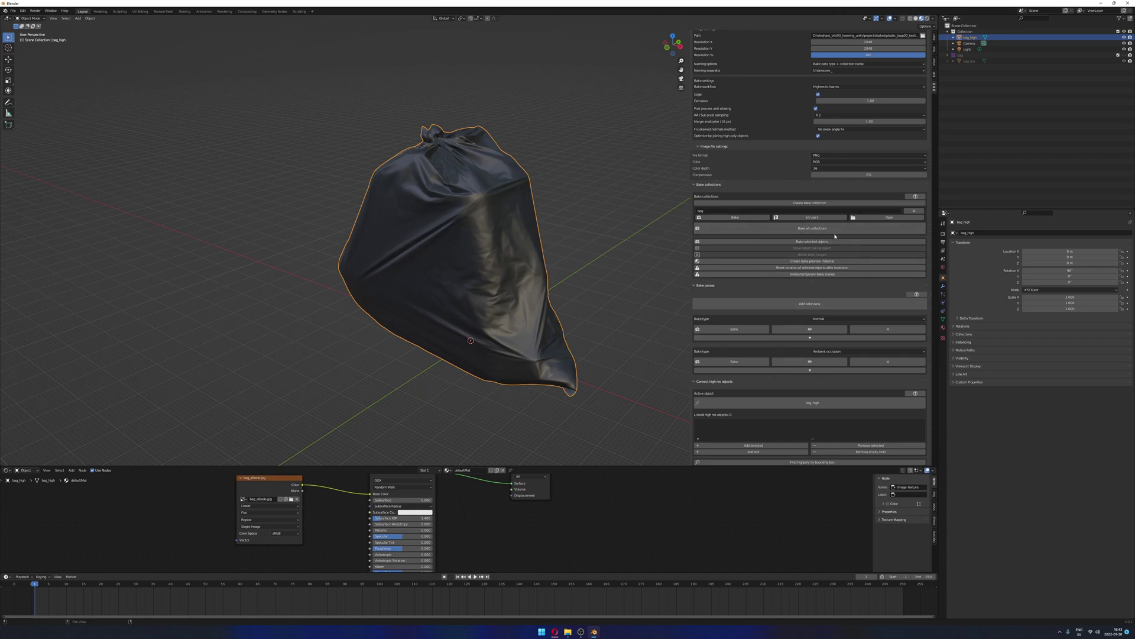
Remove the Ambient occlusion bake pass
scroll(822, 301, "down", 5)
scroll(814, 298, "down", 1)
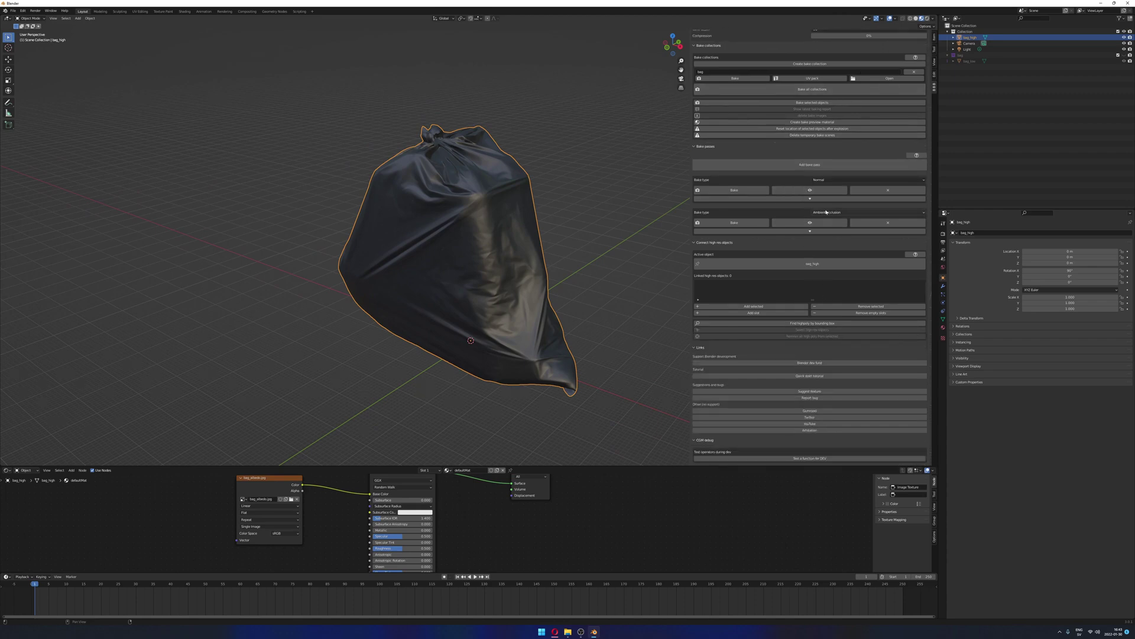
left_click(888, 222)
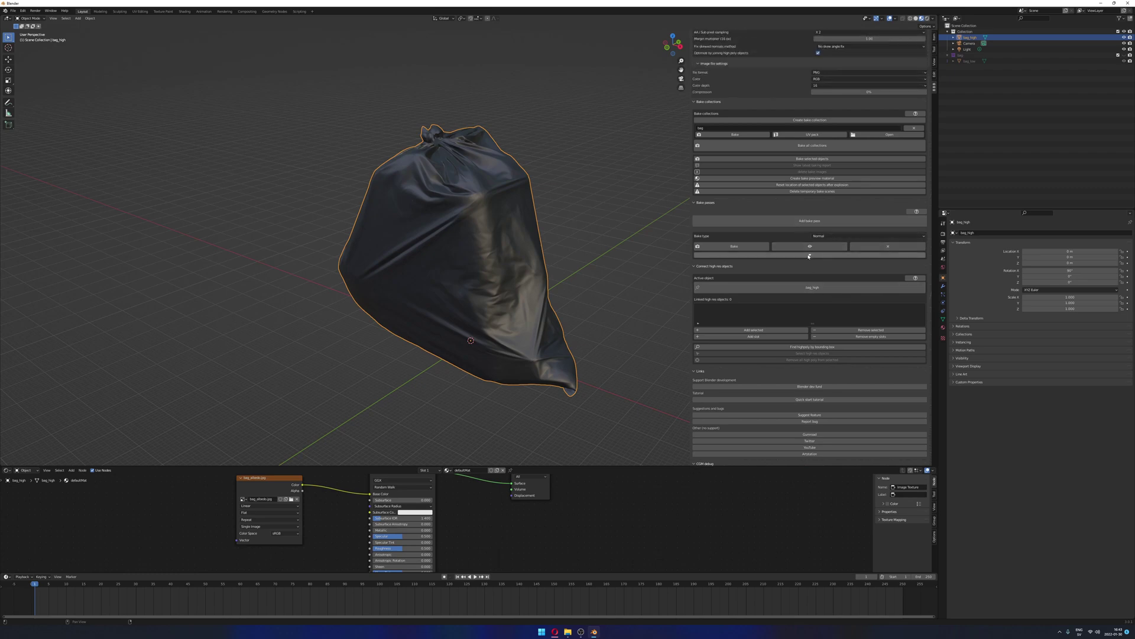
Add a second bake pass with the Base Color type below the Normal pass
scroll(809, 255, "down", 1)
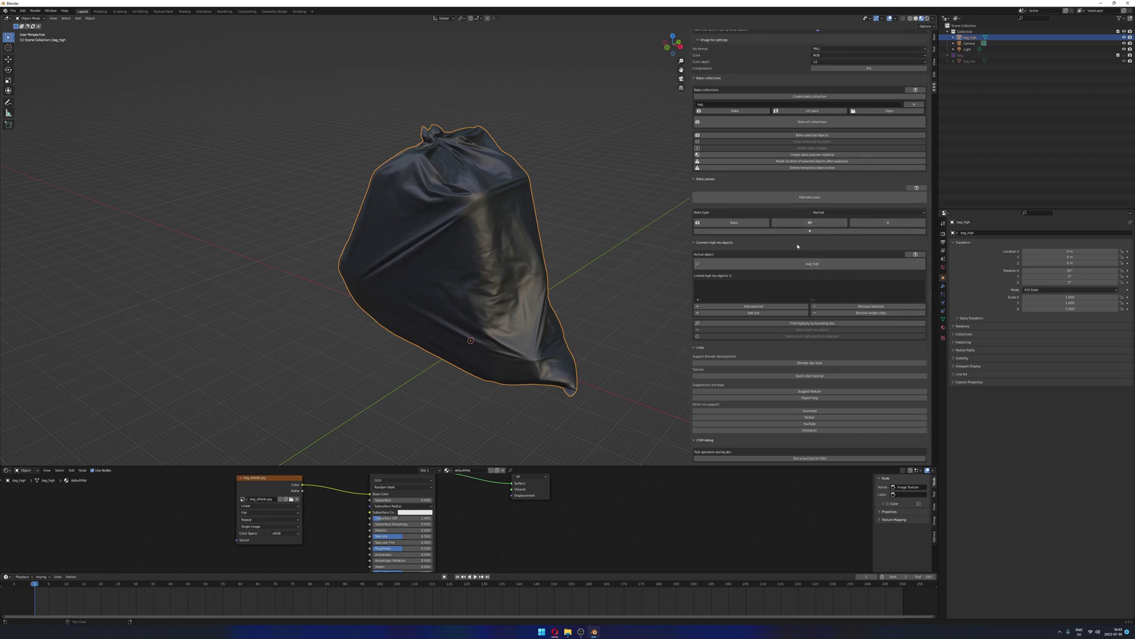
scroll(797, 246, "up", 1)
left_click(825, 221)
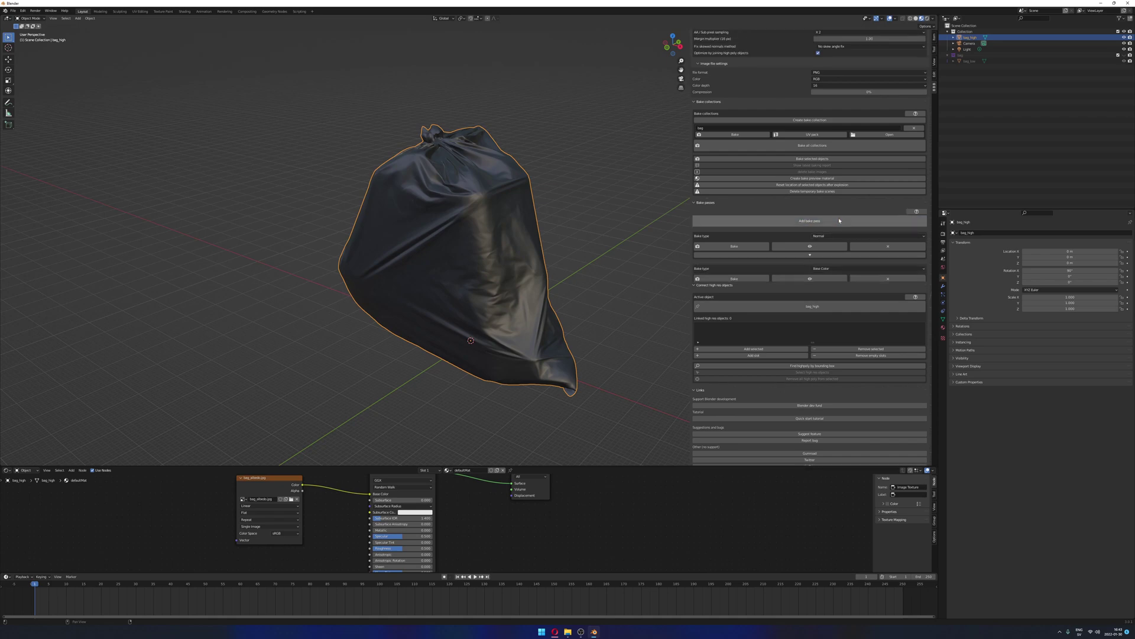
left_click(830, 266)
left_click(827, 270)
left_click(828, 270)
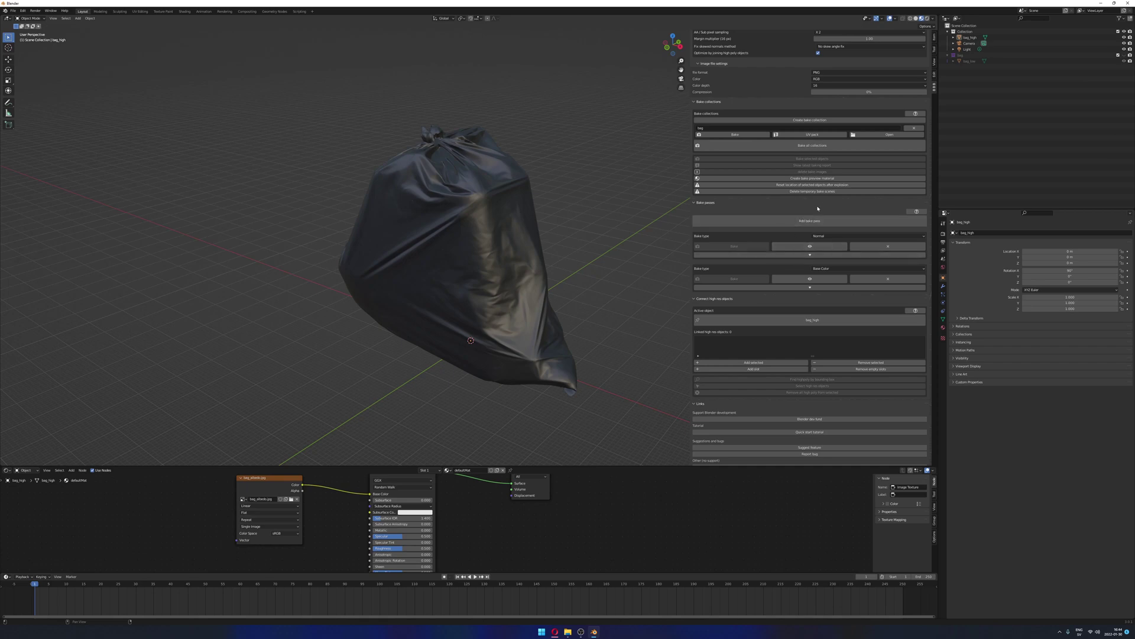
Select the bag_low mesh and unhide the bag collection in the viewport
scroll(817, 208, "up", 2)
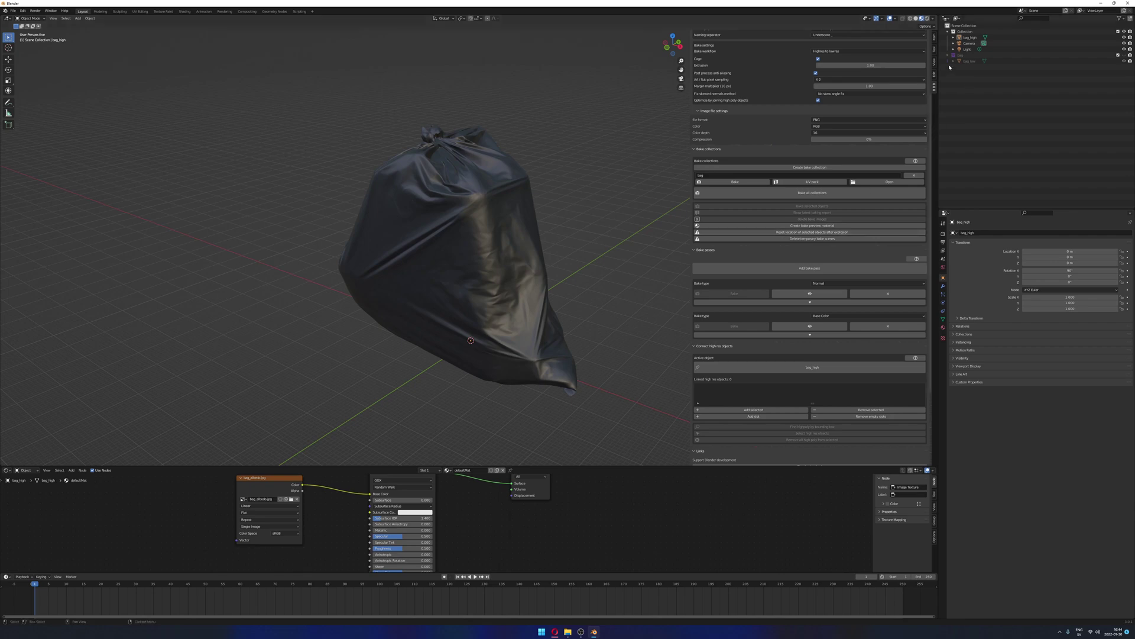
left_click(970, 63)
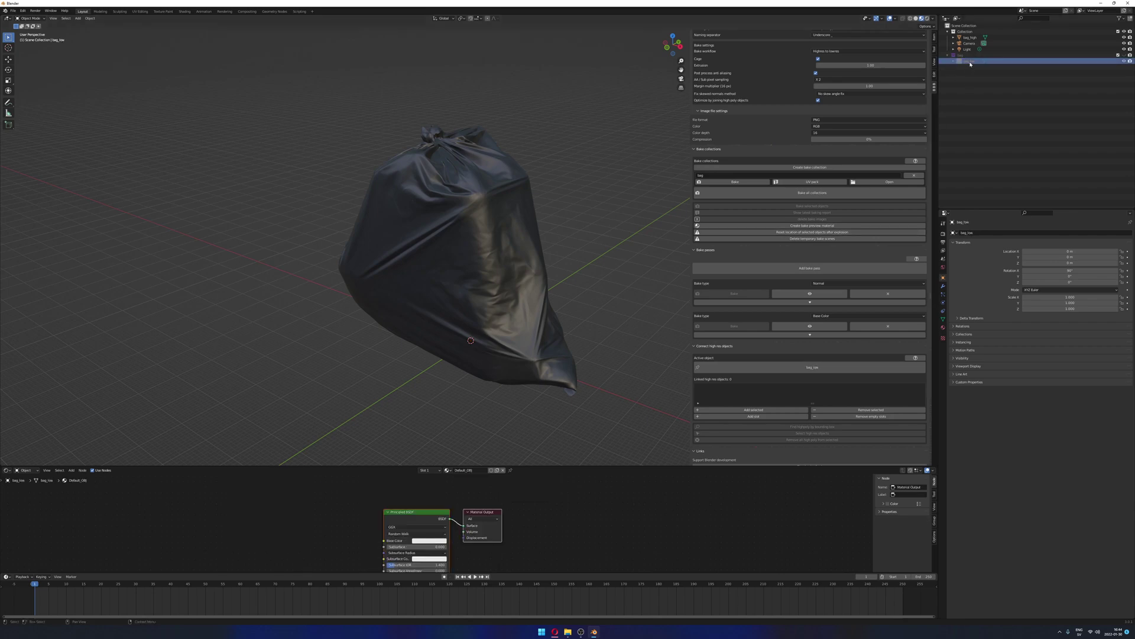
left_click(1124, 55)
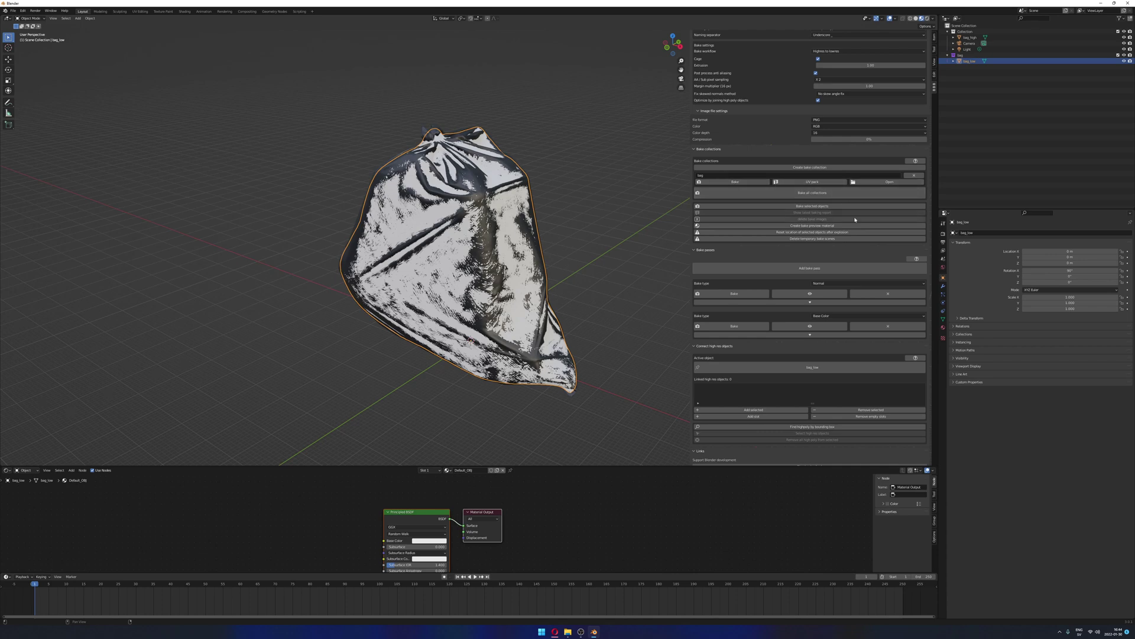
Link bag_high as the high-res object of bag_low by finding high-poly meshes by bounding box in world space
scroll(792, 243, "down", 1)
scroll(793, 242, "down", 1)
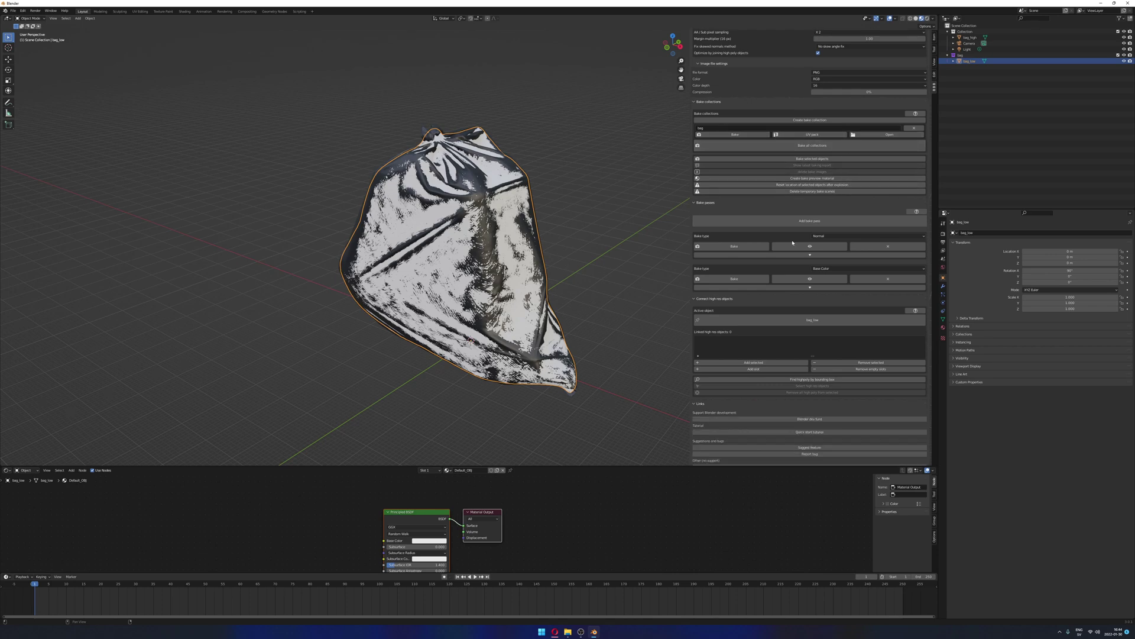
scroll(793, 243, "down", 2)
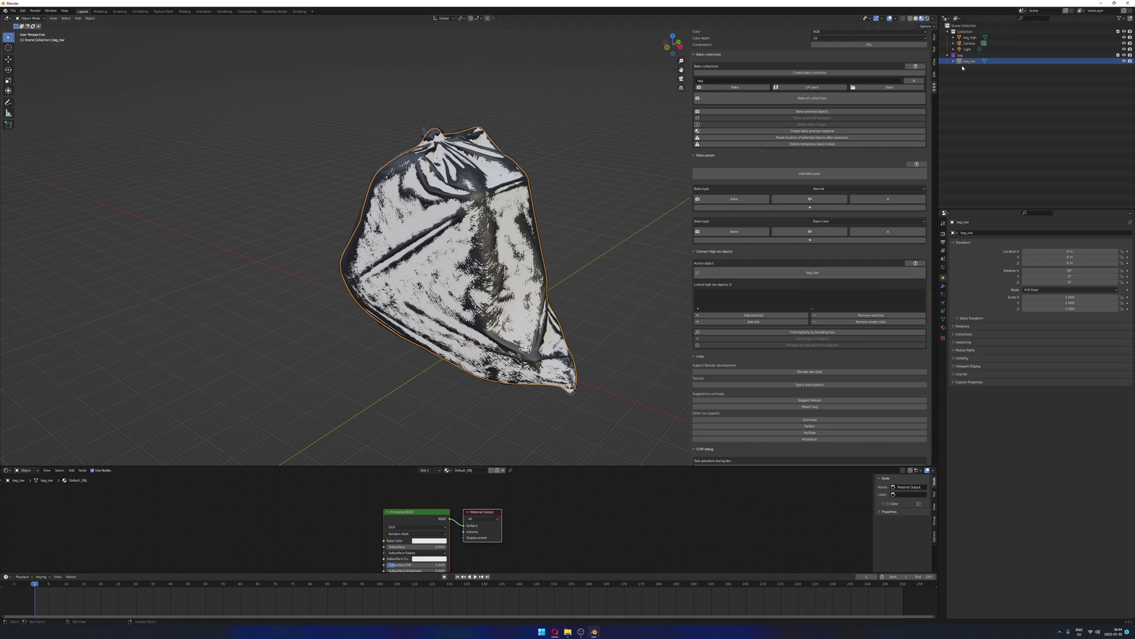
left_click(969, 37)
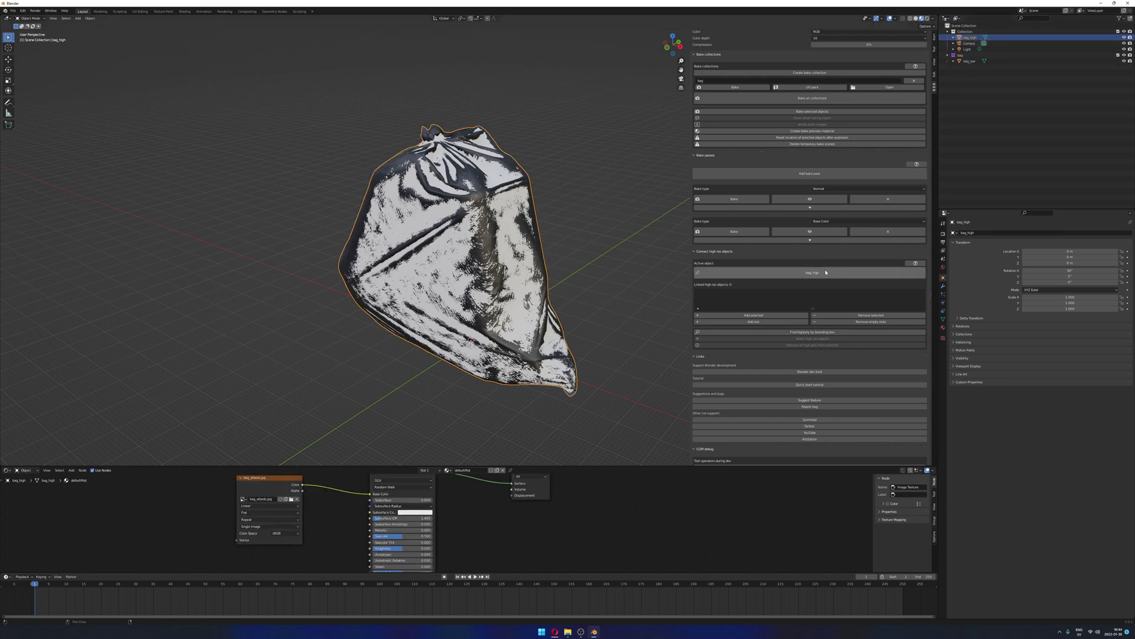
left_click(970, 61)
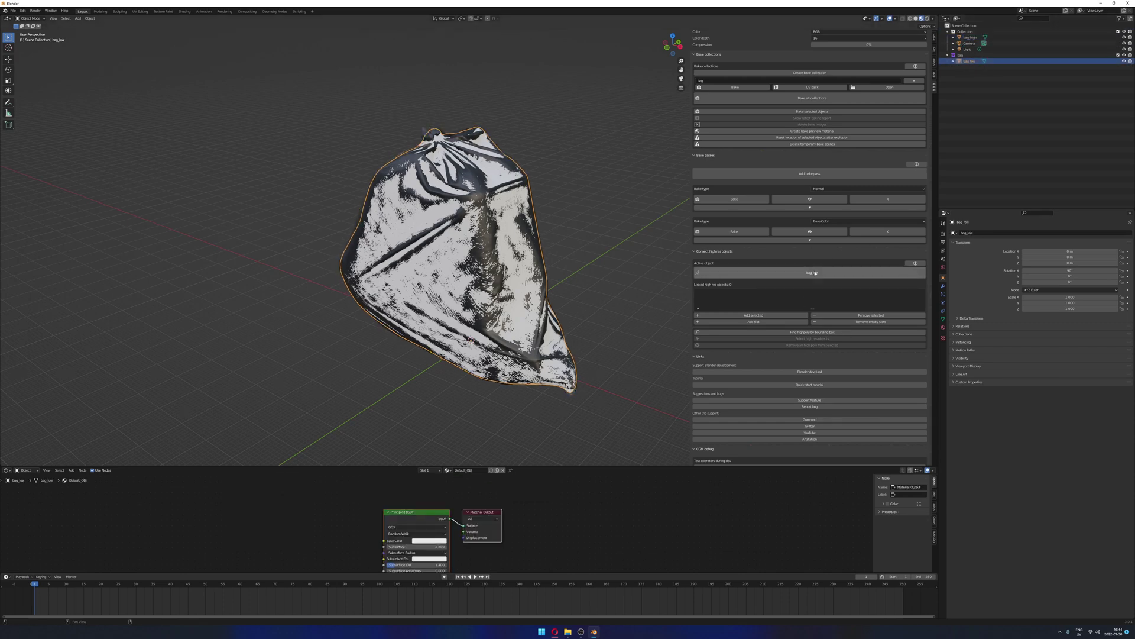
left_click(754, 315)
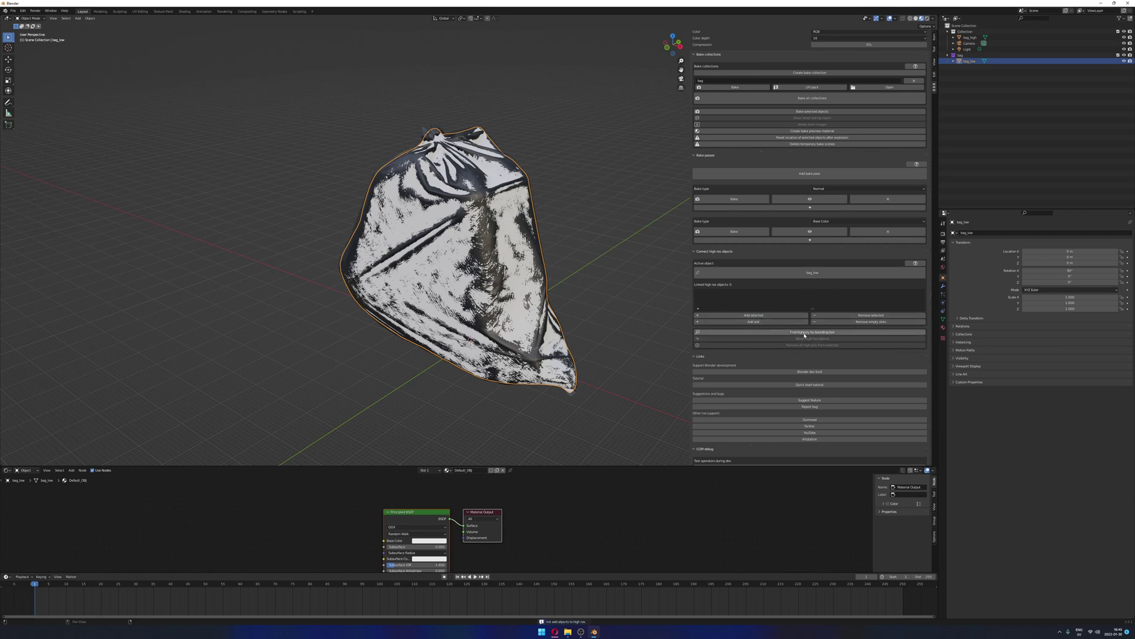
left_click(810, 332)
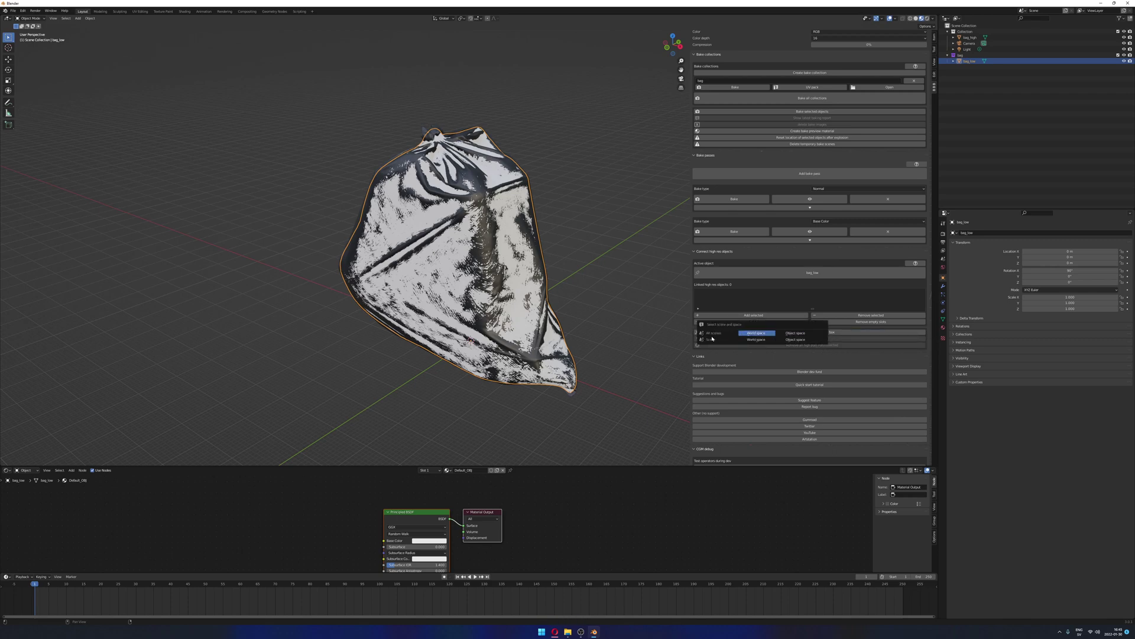
left_click(761, 341)
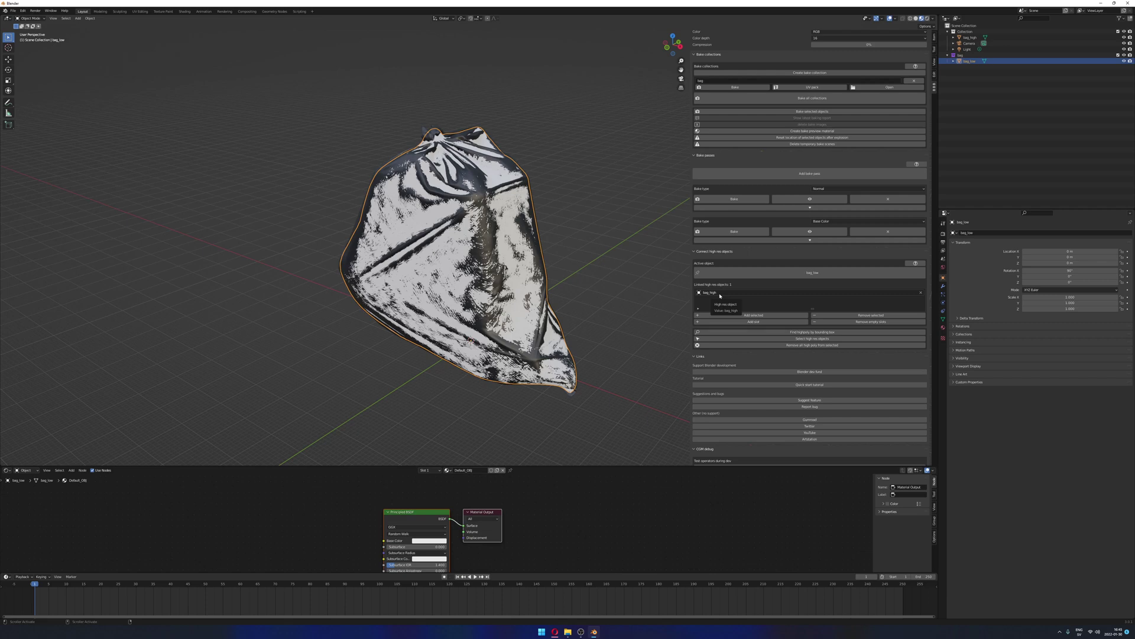
Bake all bake collections with the Normal and Base Color passes
scroll(763, 292, "up", 5)
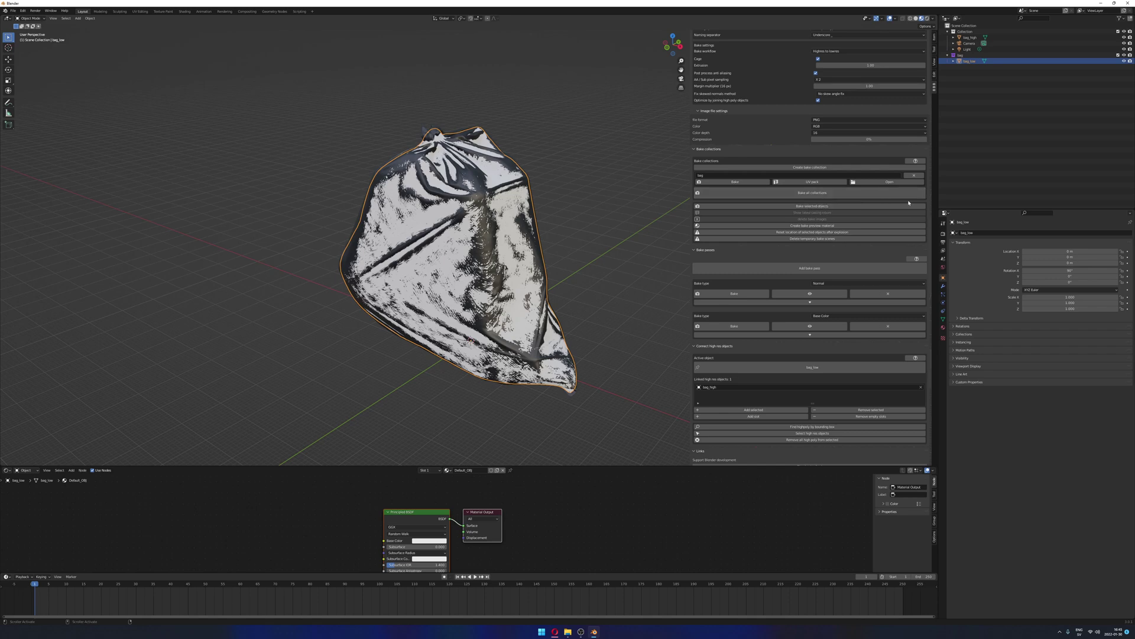
scroll(870, 287, "down", 3)
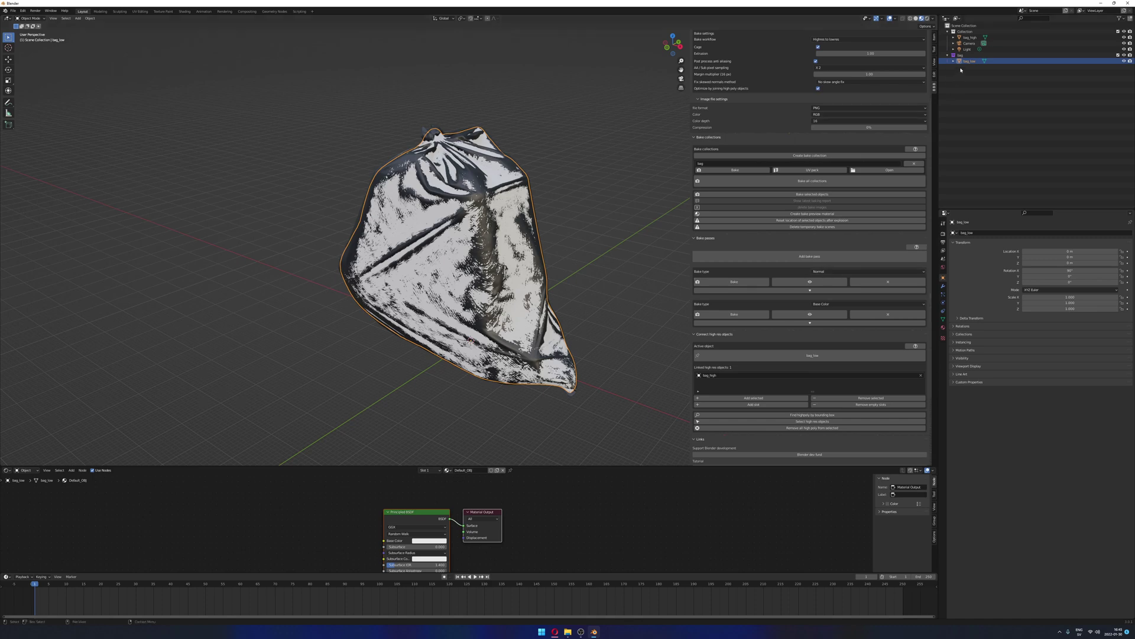
scroll(769, 236, "up", 5)
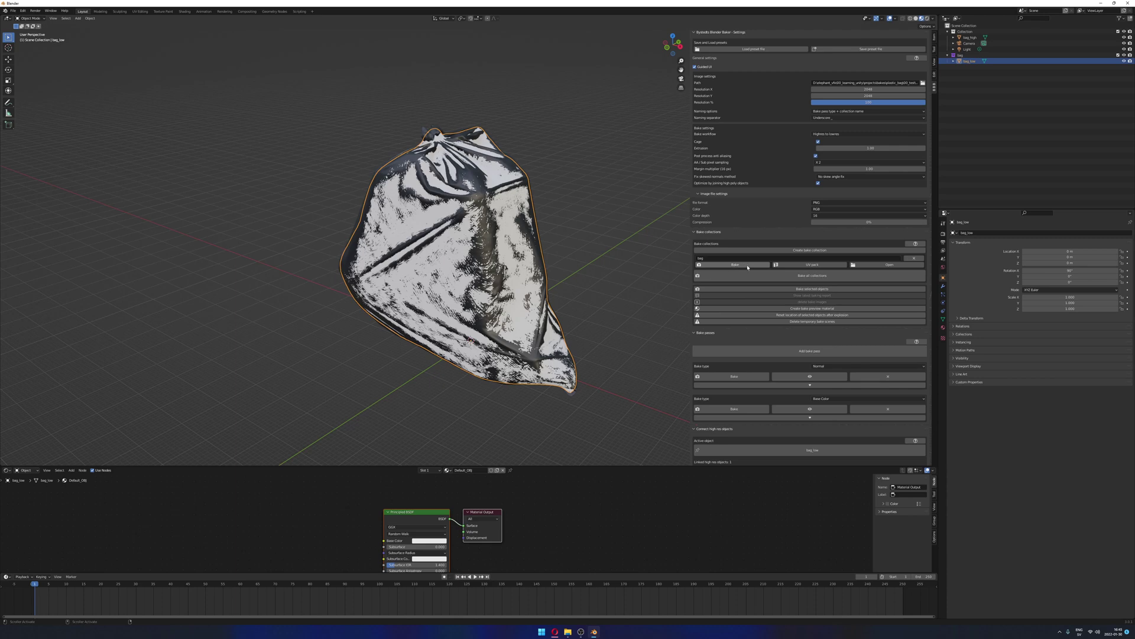
left_click(825, 279)
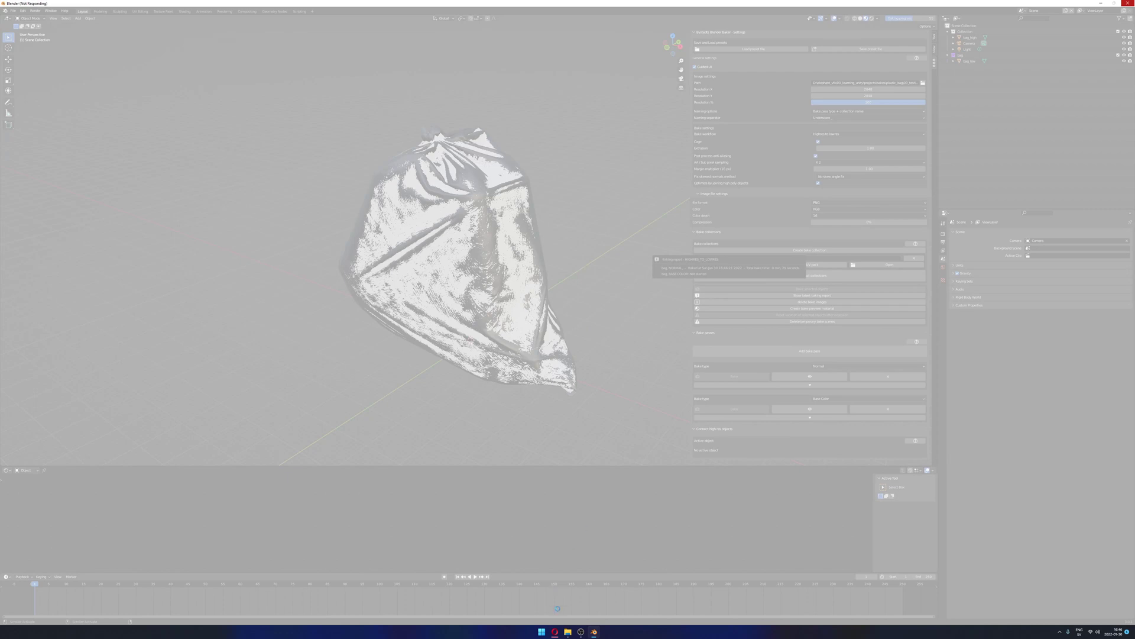
Switch to File Explorer and check the baked files in the bag folder under 00_test\blender, then minimize it
mouse_move(568, 630)
left_click(542, 600)
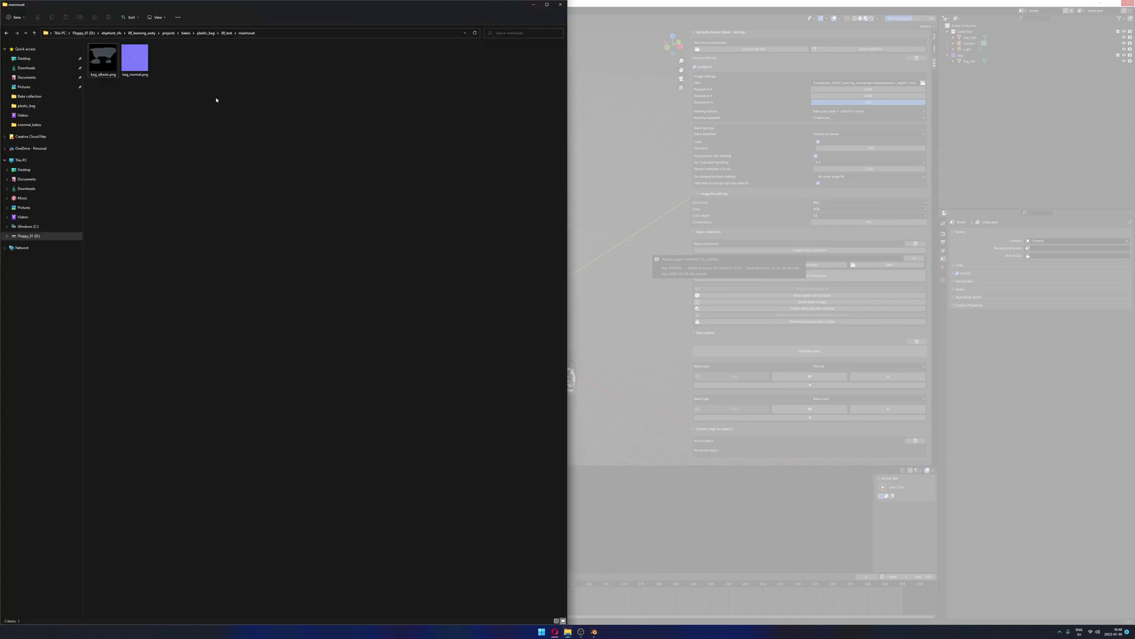
left_click(226, 32)
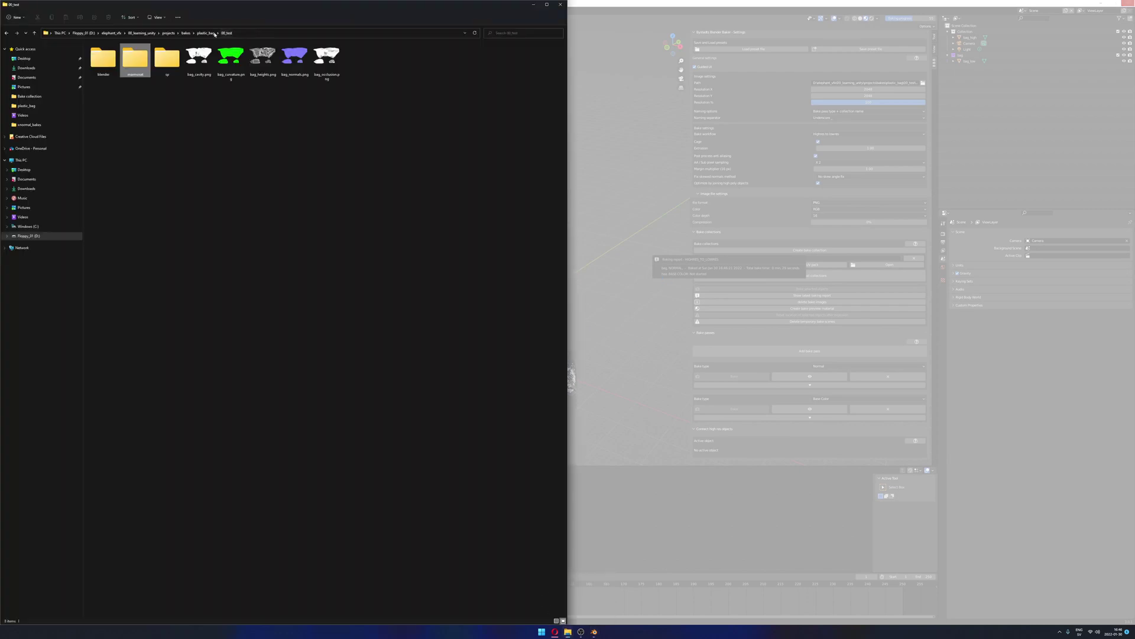
left_click(102, 63)
double_click(101, 63)
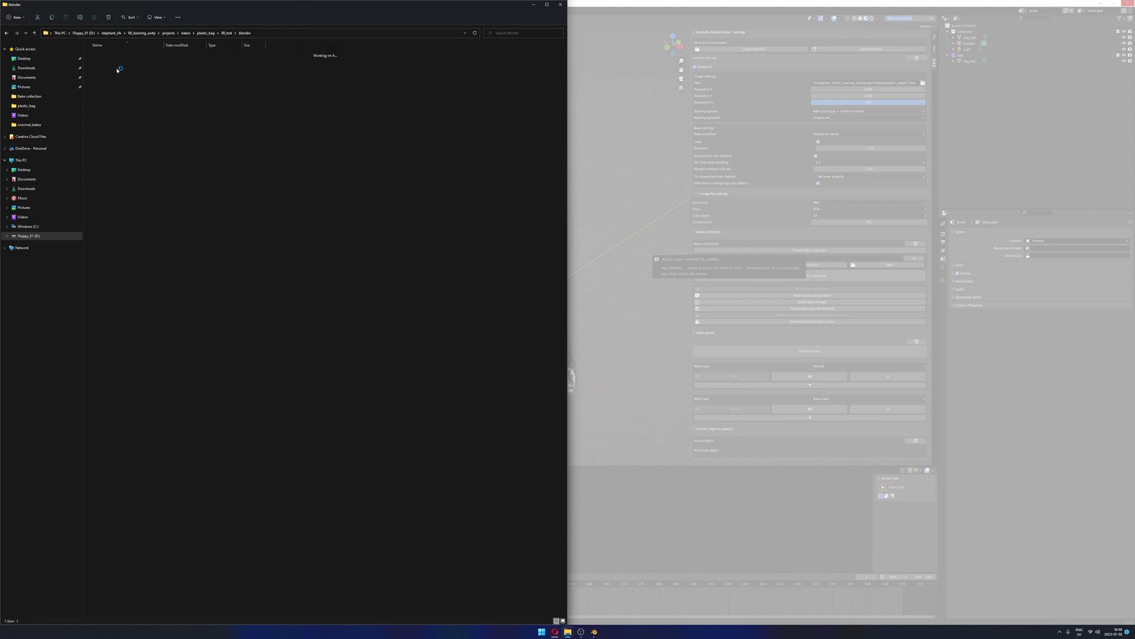
left_click(108, 56)
double_click(108, 56)
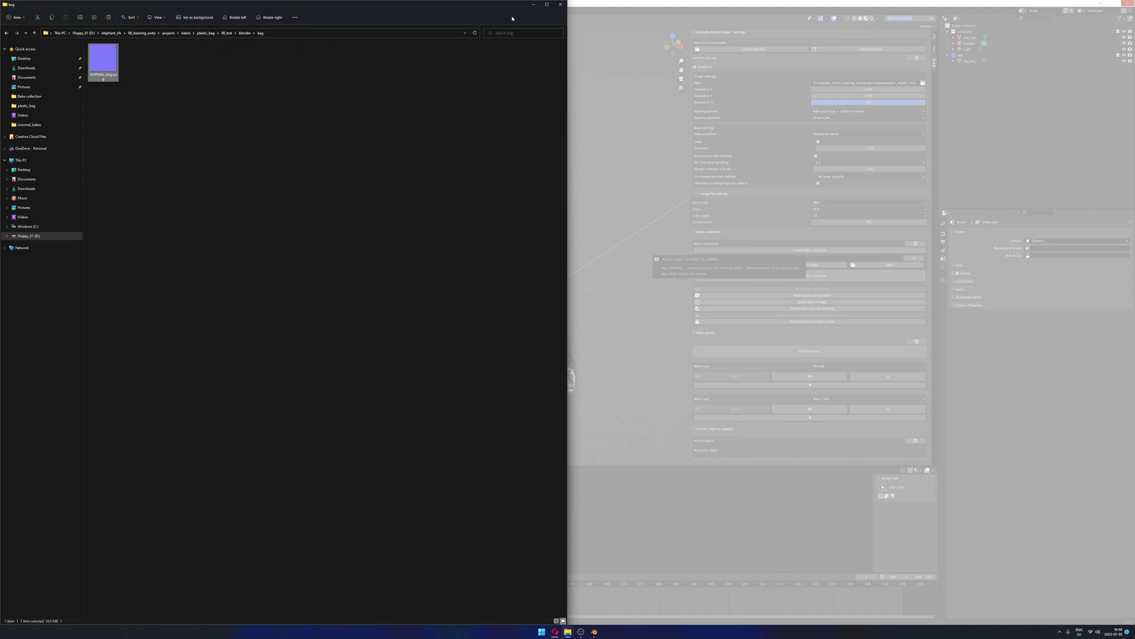
left_click(533, 4)
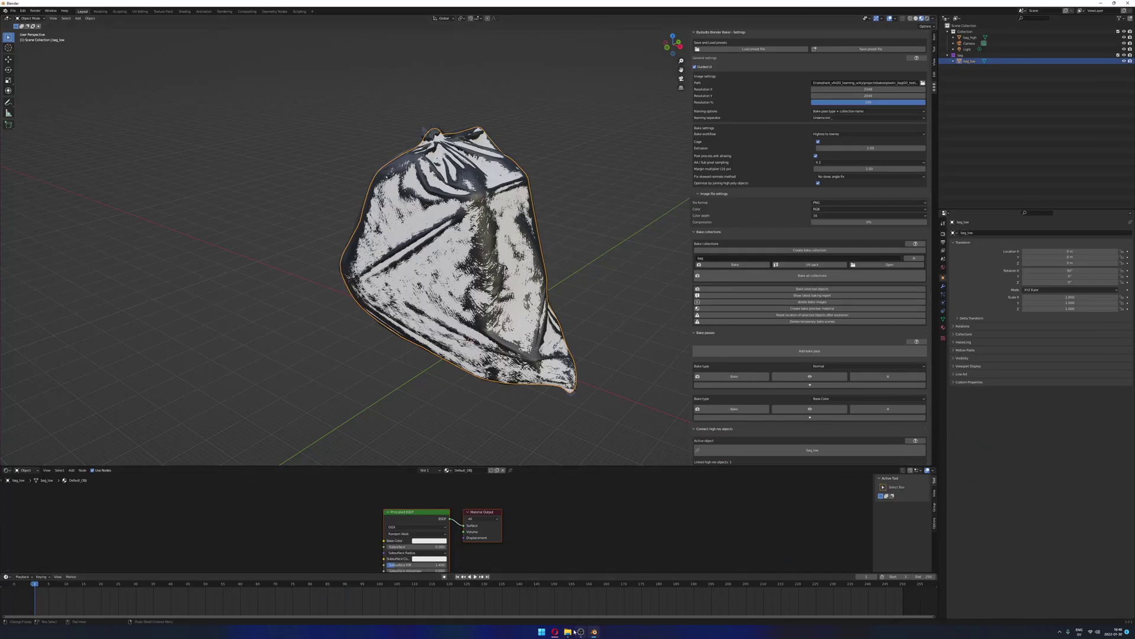
Switch to File Explorer and view the baked NORMAL_bag.png and BASE COLOR_bag.png images from the bag folder
mouse_move(572, 633)
left_click(544, 598)
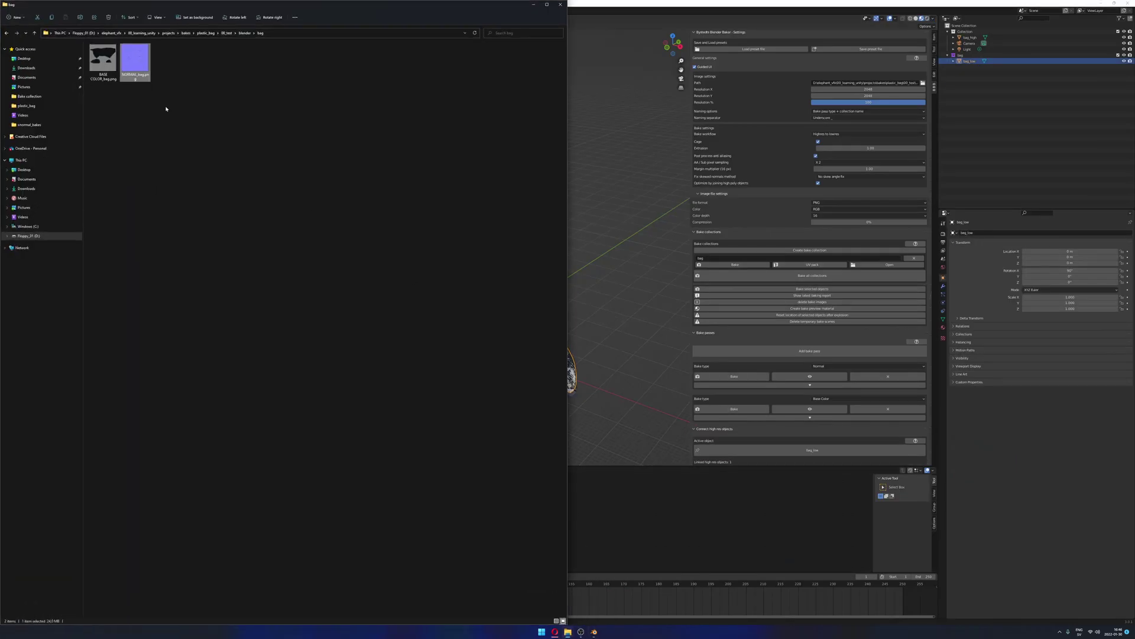
double_click(135, 61)
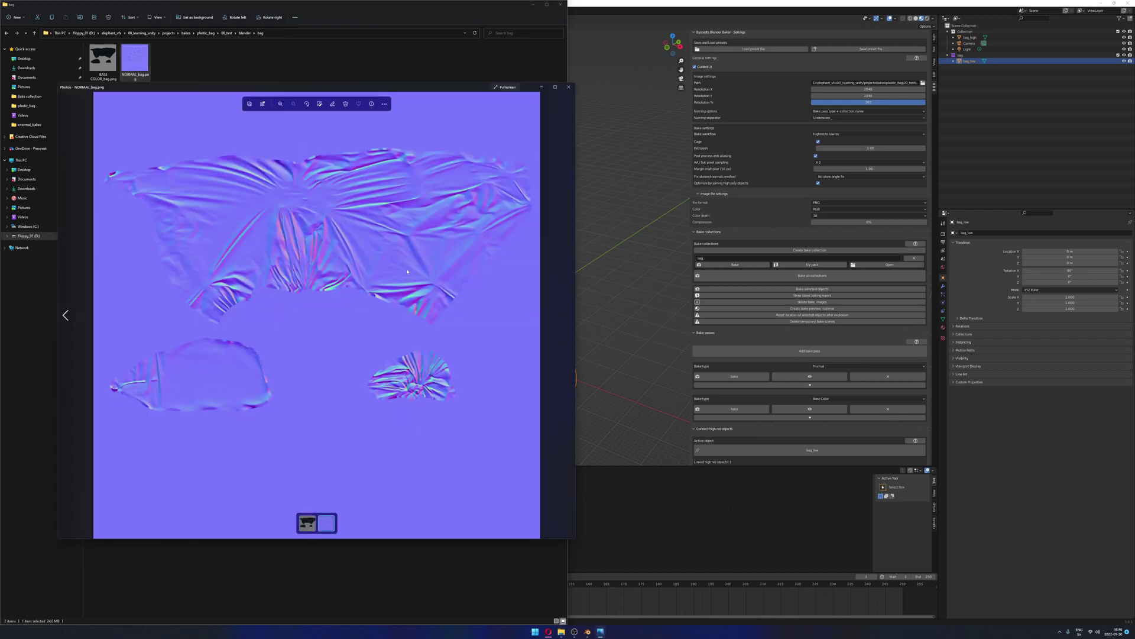
left_click(65, 315)
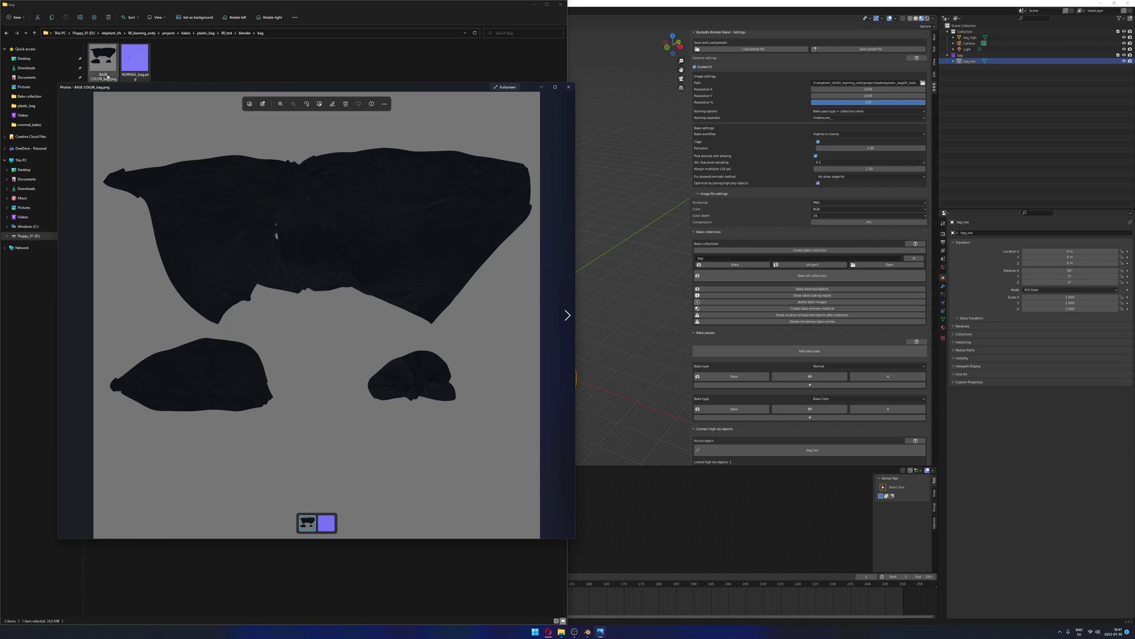
Examine the middle of the baked base color map up close for missed areas, then close the image viewer
left_click_drag(385, 96, 525, 79)
scroll(395, 219, "up", 5)
scroll(395, 219, "up", 4)
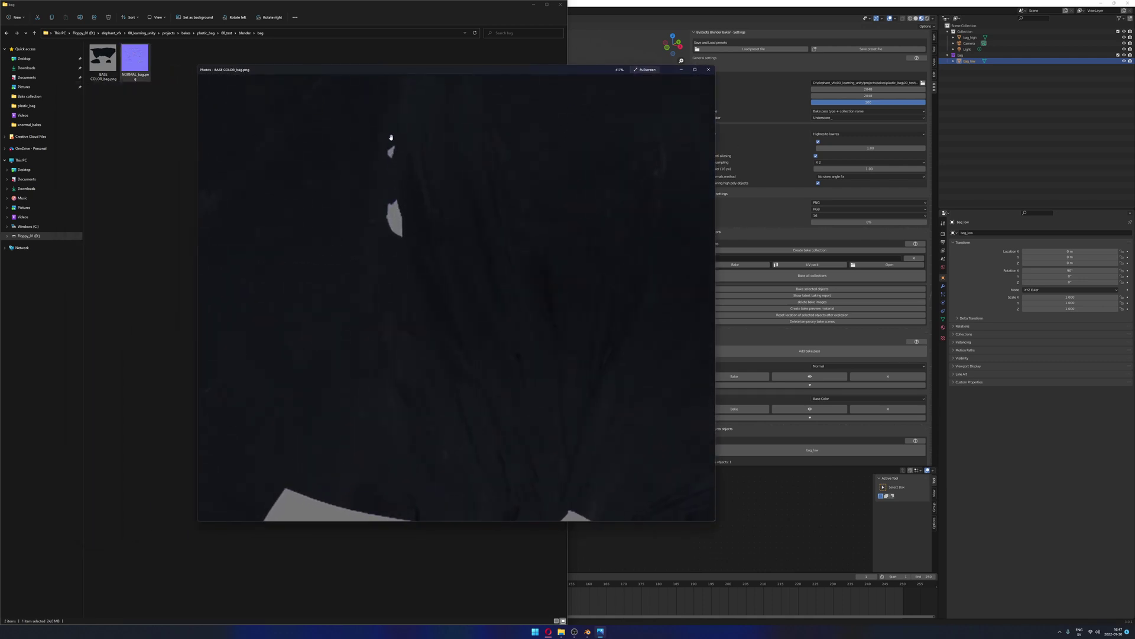
scroll(424, 269, "down", 10)
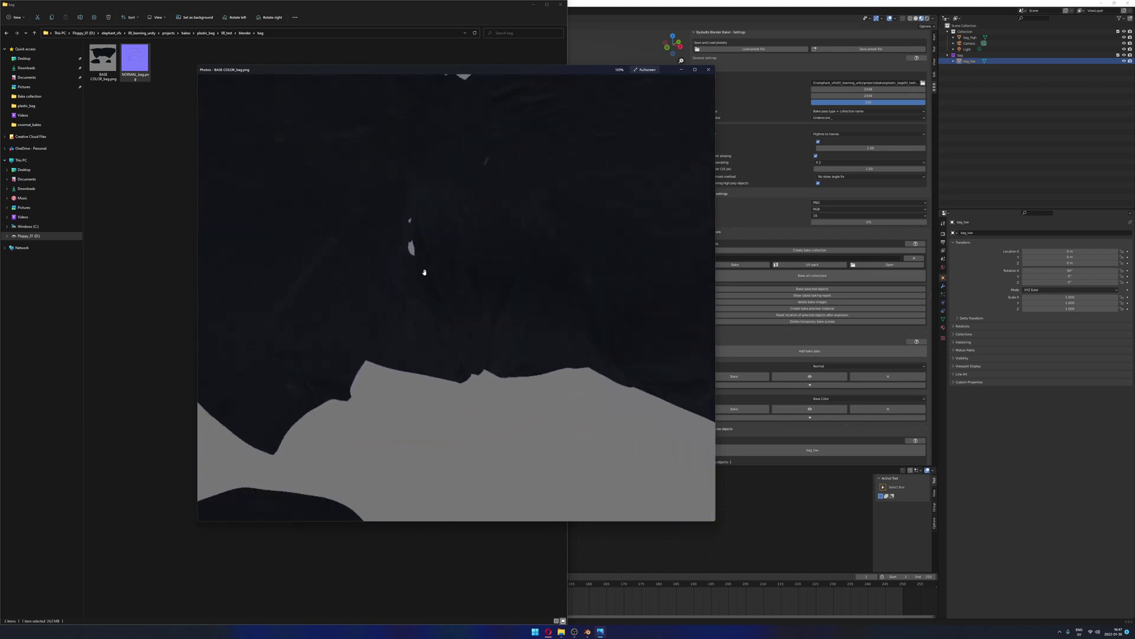
scroll(416, 236, "up", 4)
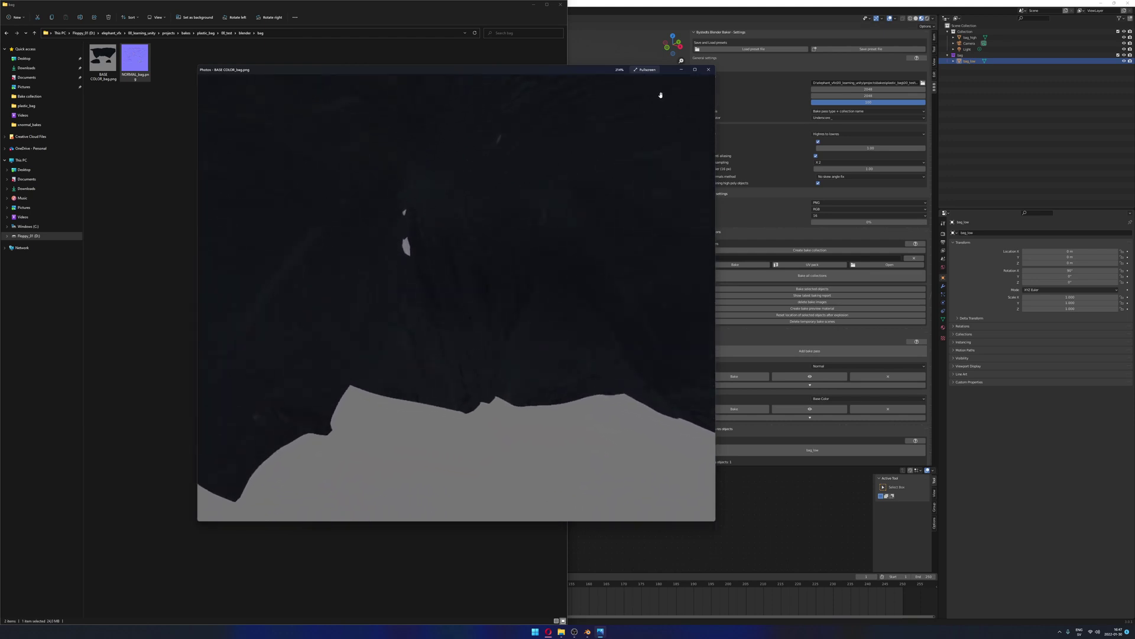
left_click(708, 69)
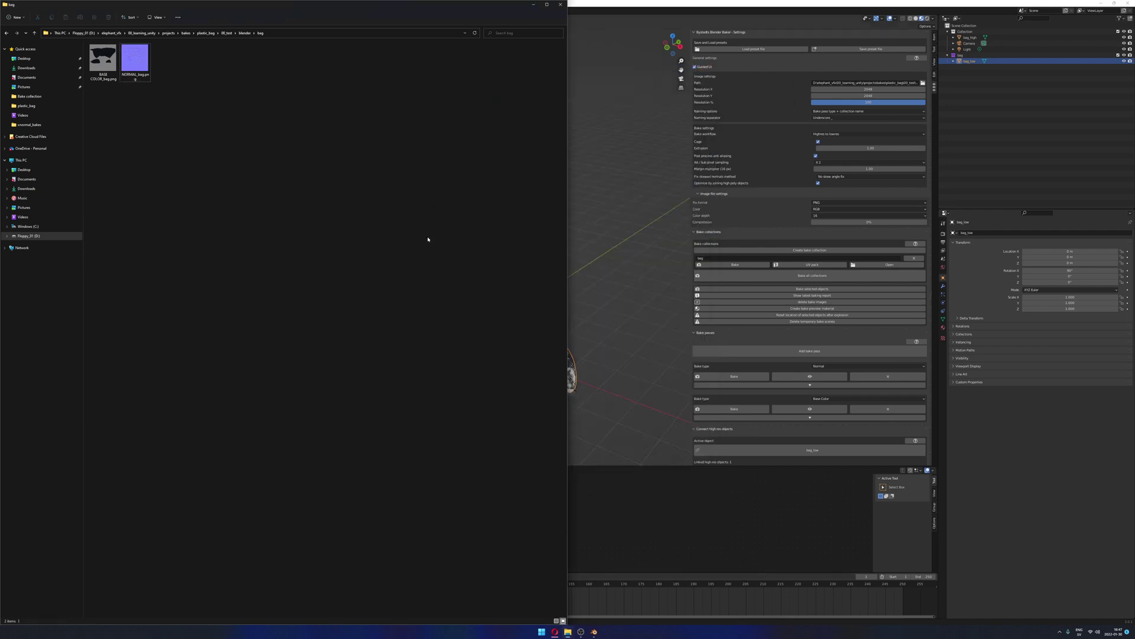
Switch back to Blender and collapse the baker's Bake passes section, keeping Bake collections expanded
left_click(768, 3)
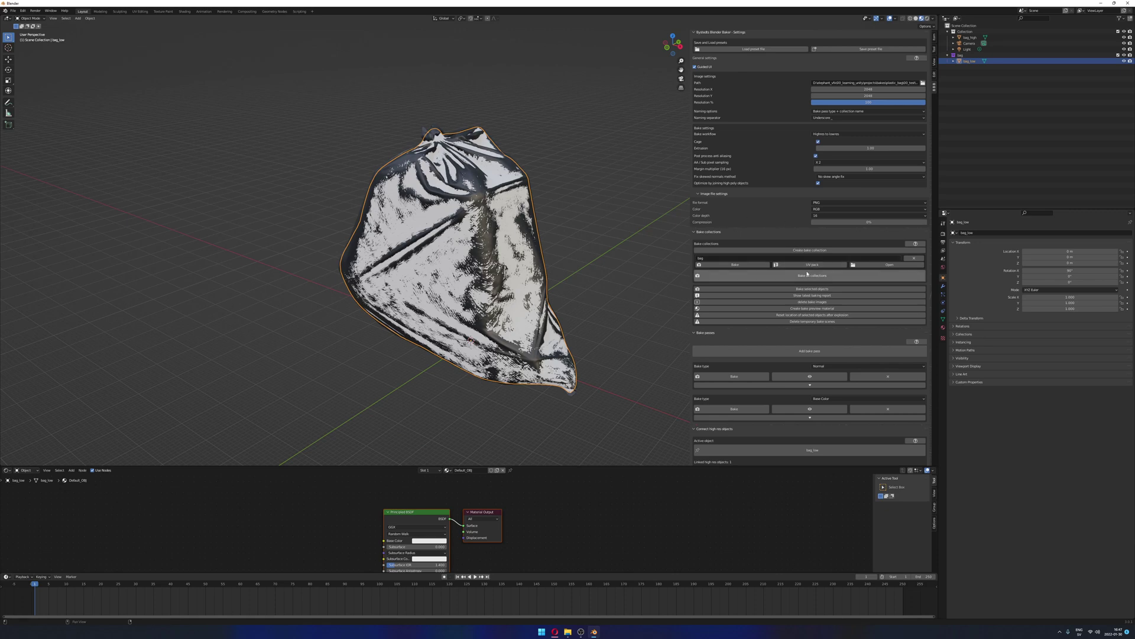
scroll(808, 290, "down", 4)
scroll(808, 299, "down", 1)
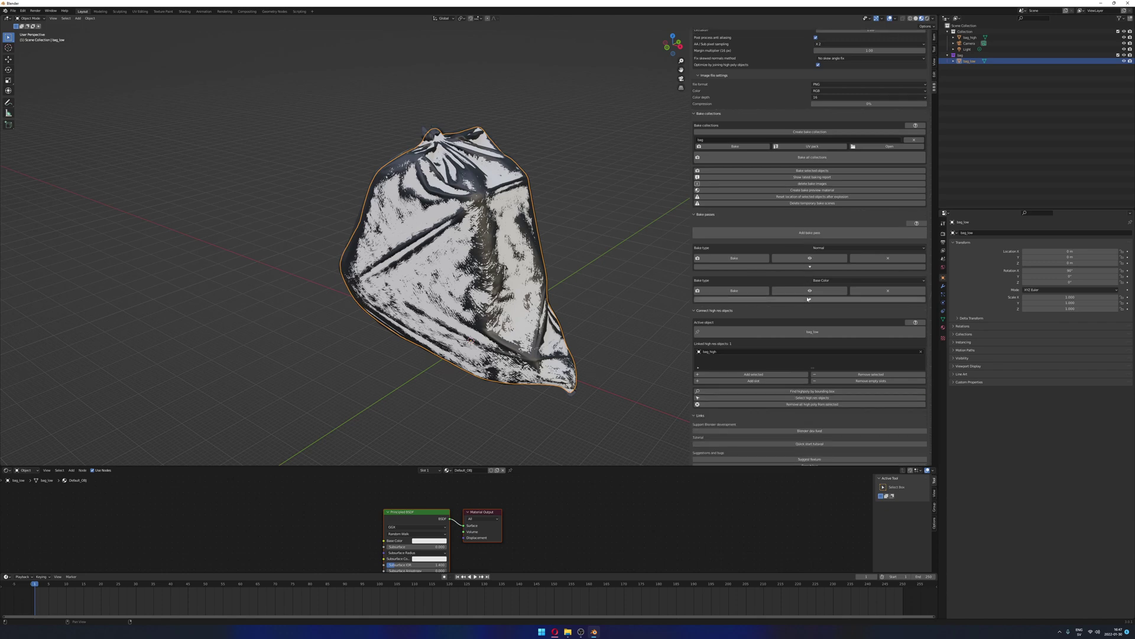
scroll(809, 290, "up", 2)
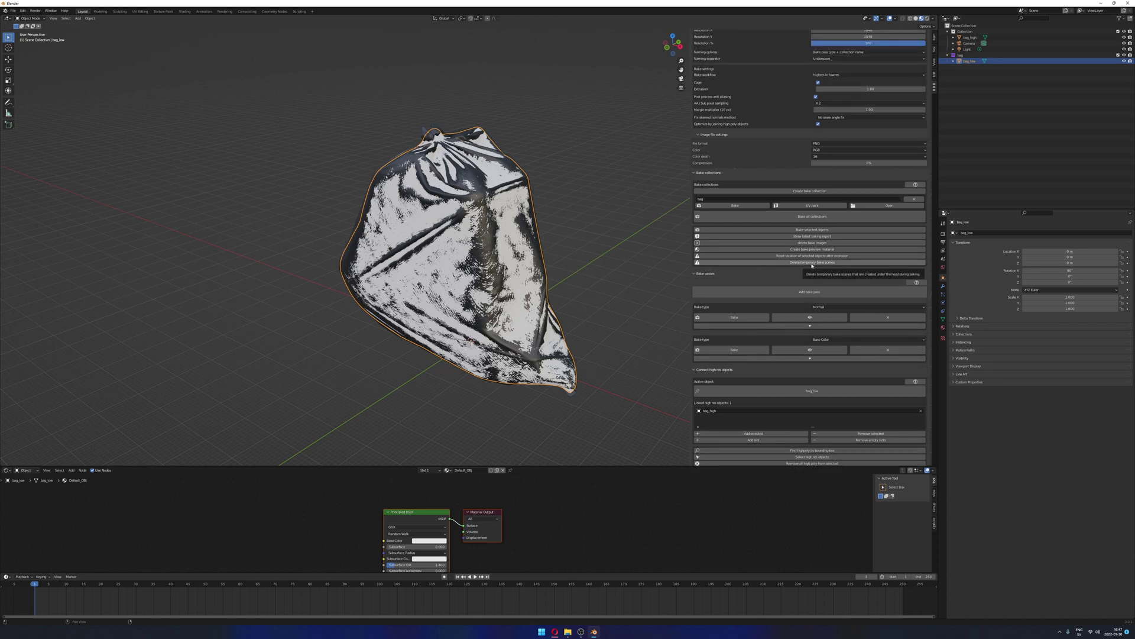
scroll(812, 265, "down", 5)
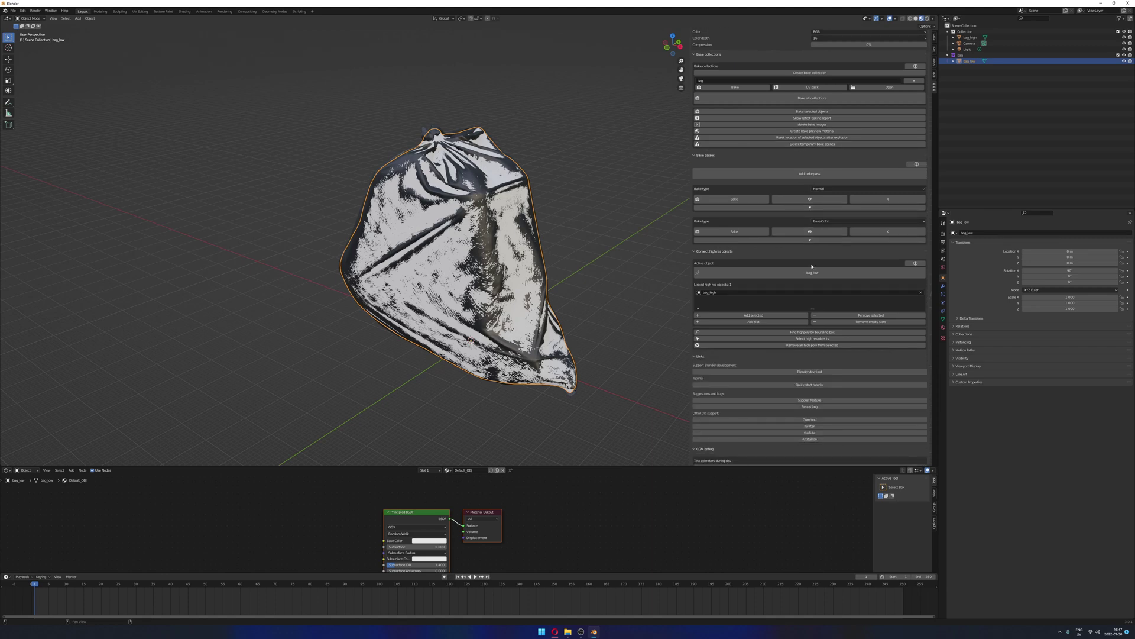
scroll(811, 266, "up", 8)
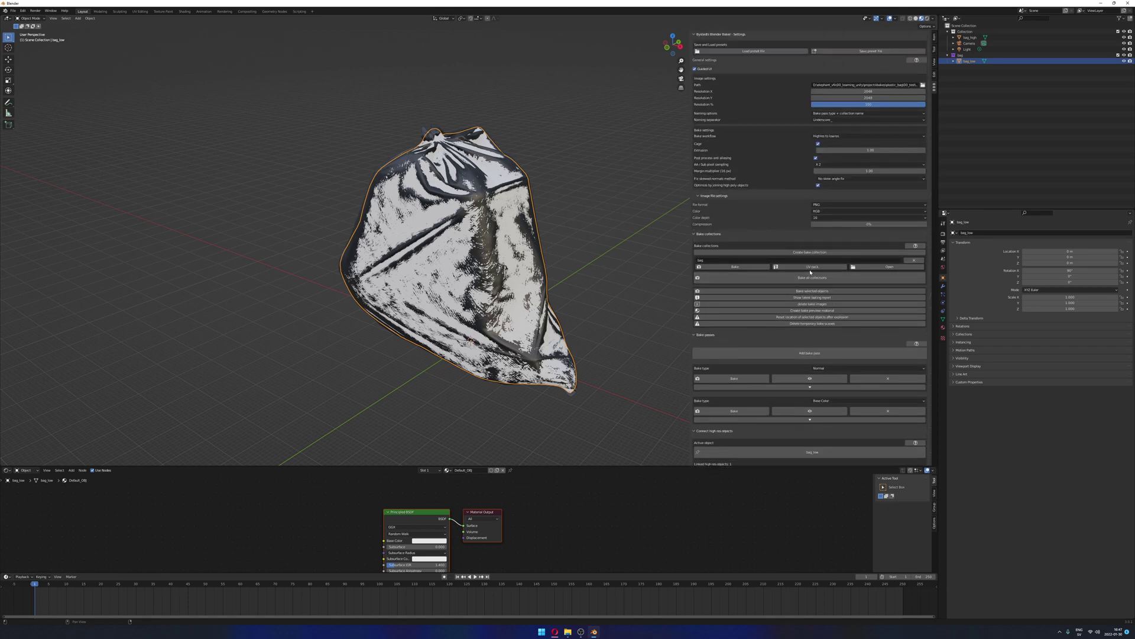
left_click(697, 235)
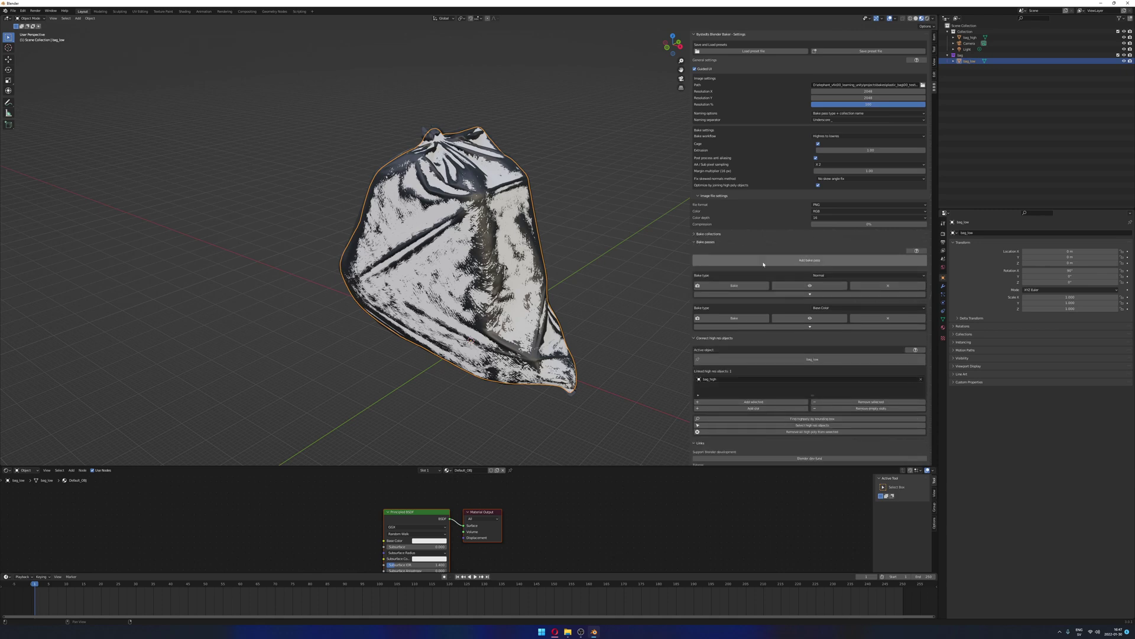
scroll(769, 266, "down", 4)
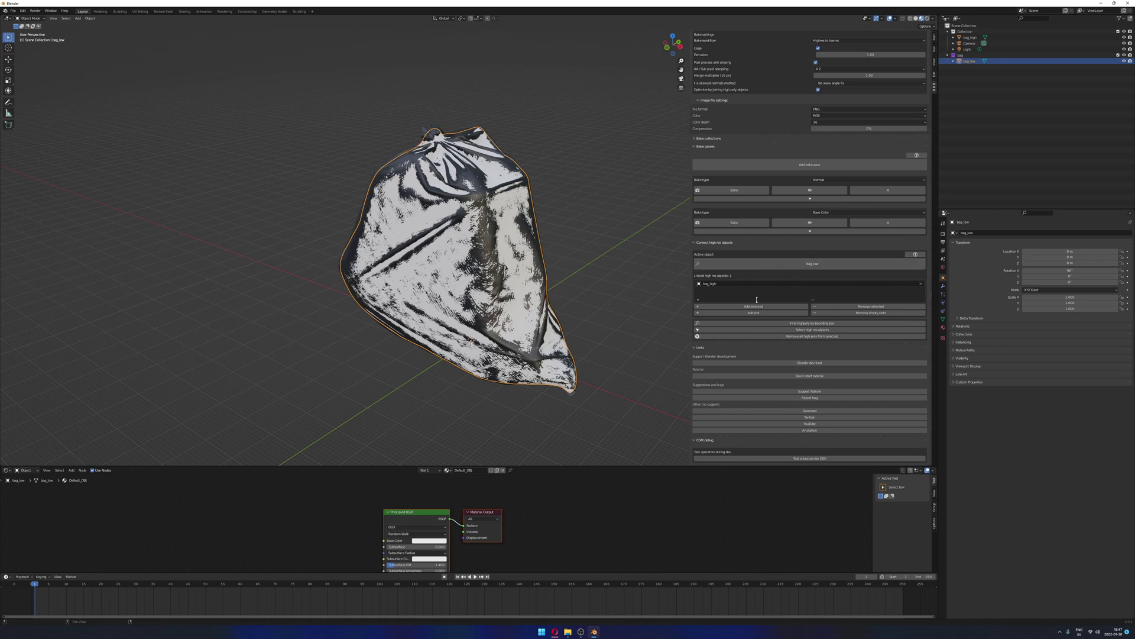
left_click(695, 147)
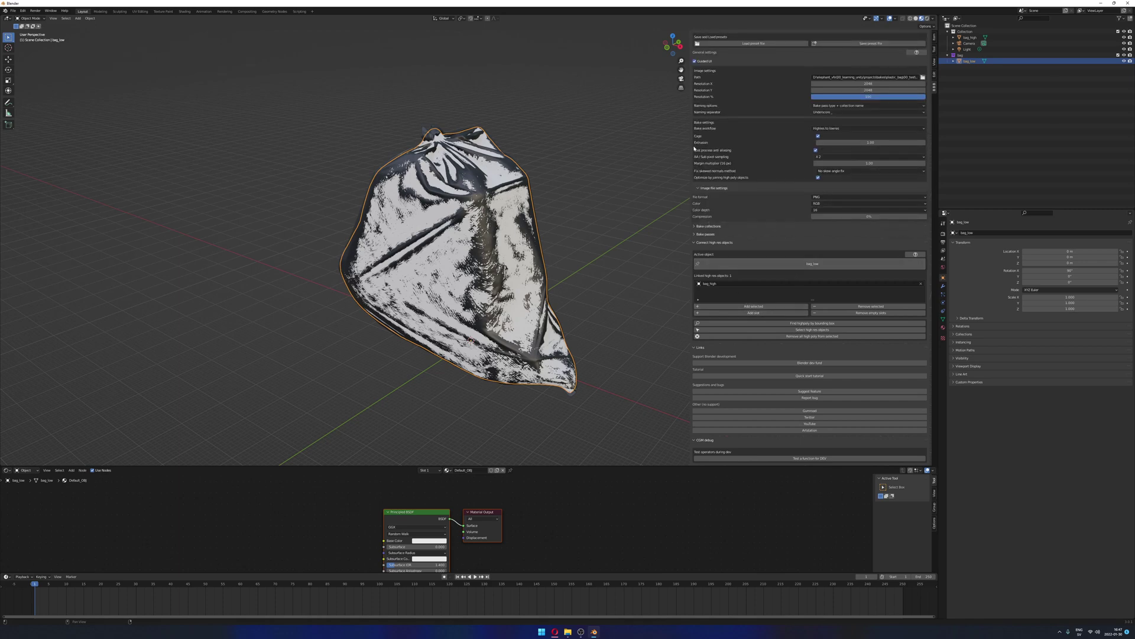
left_click(695, 228)
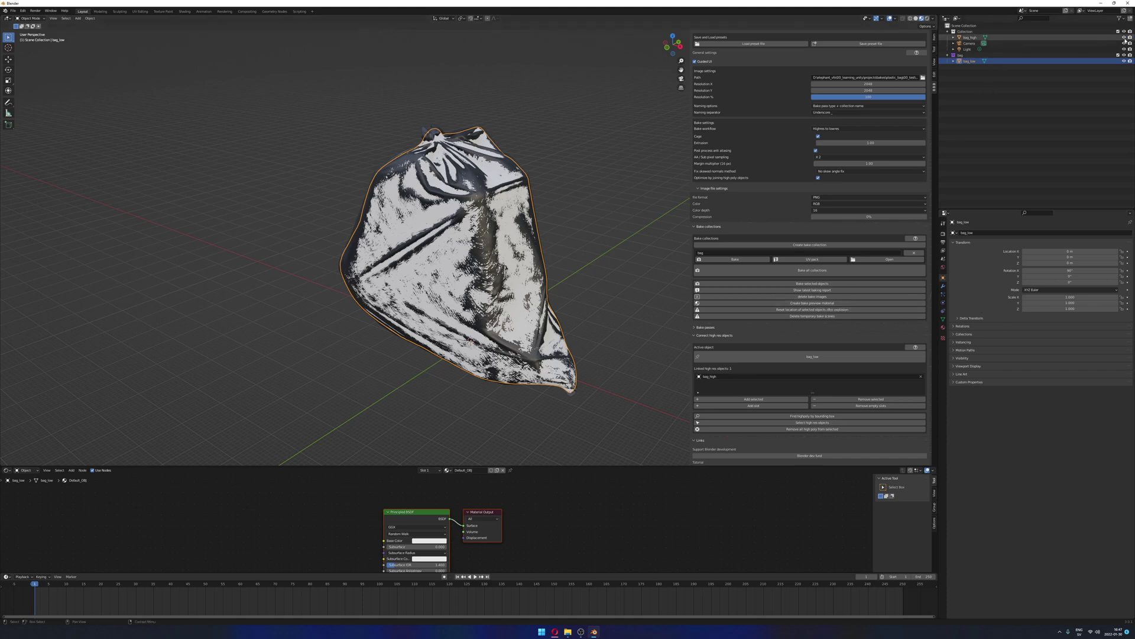
Hide bag_high in the viewport and create a bake preview material for bag_low
left_click(1125, 38)
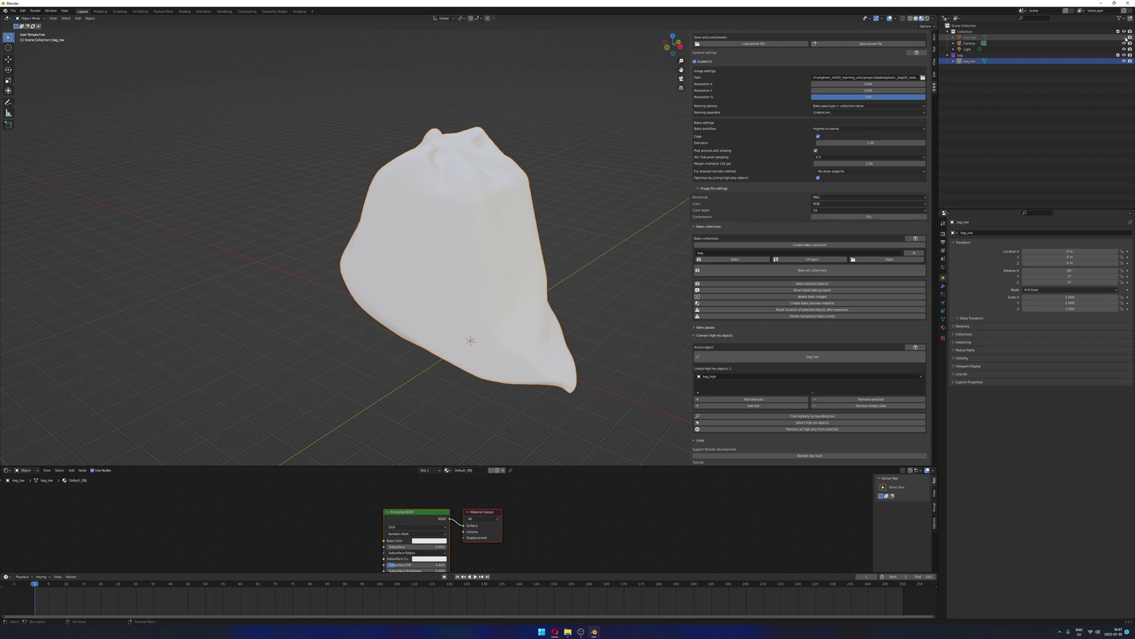
left_click(816, 304)
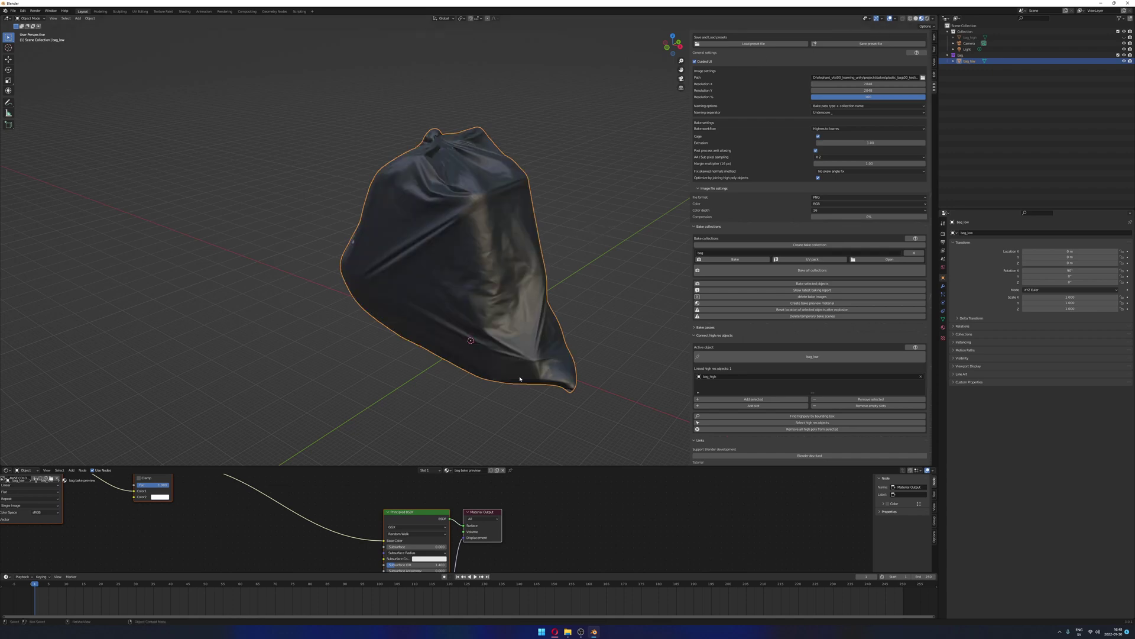
Enlarge the node editor and spread out the nodes of the bag bake preview material
left_click_drag(521, 465, 520, 264)
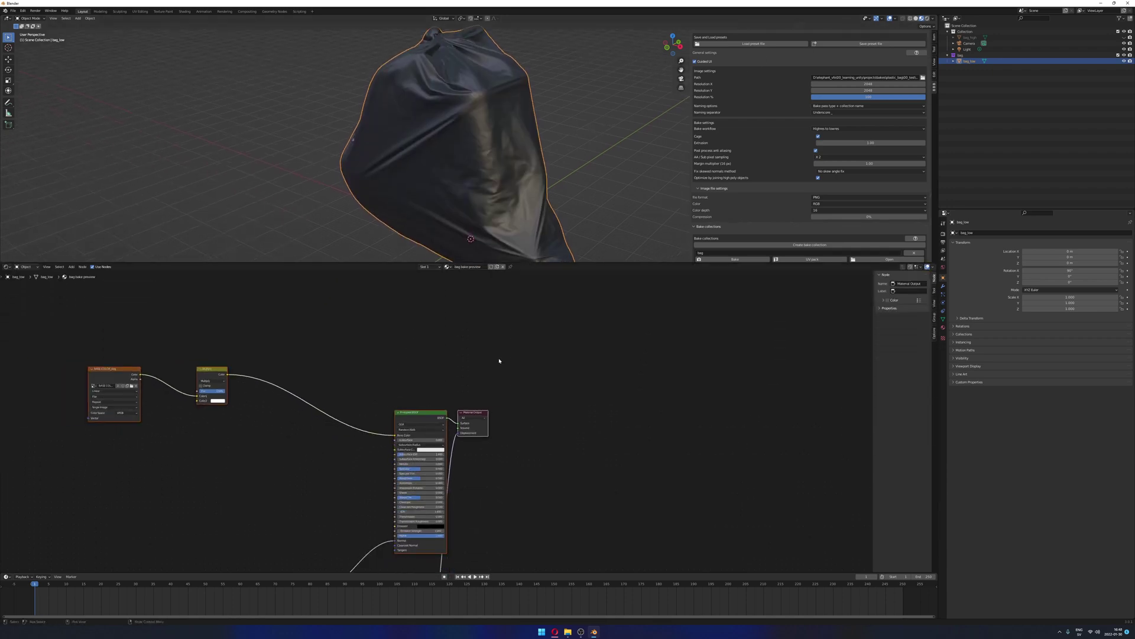
scroll(602, 367, "up", 2)
key("h")
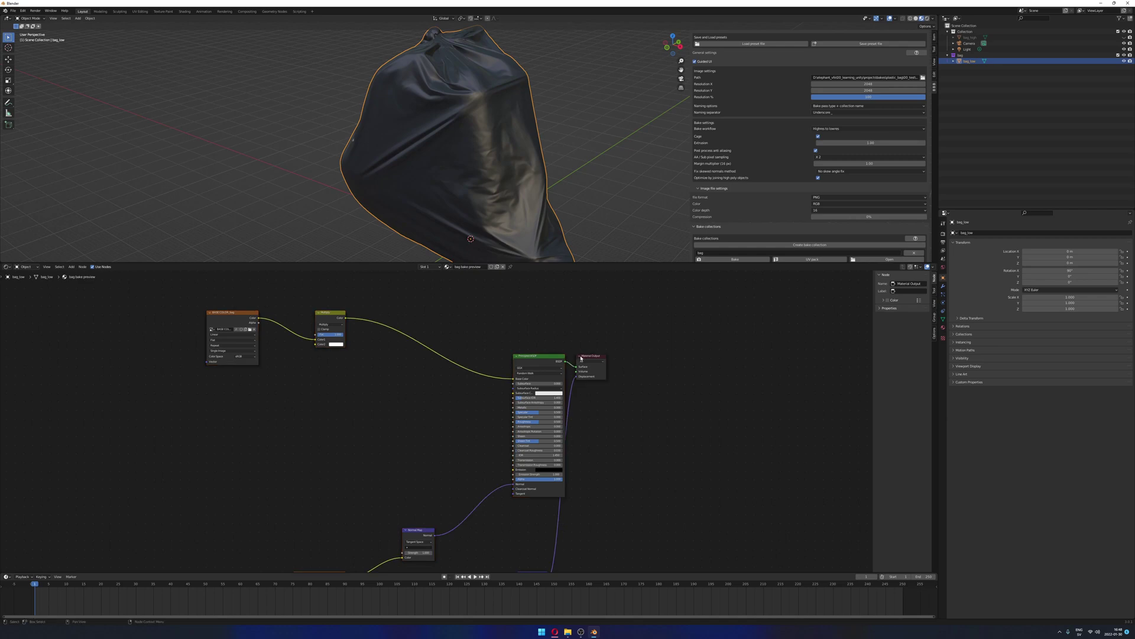
left_click_drag(591, 357, 714, 381)
left_click_drag(536, 359, 538, 335)
left_click_drag(191, 390, 365, 283)
middle_click_drag(393, 384, 407, 298)
middle_click_drag(388, 402, 396, 336)
left_click_drag(252, 368, 388, 514)
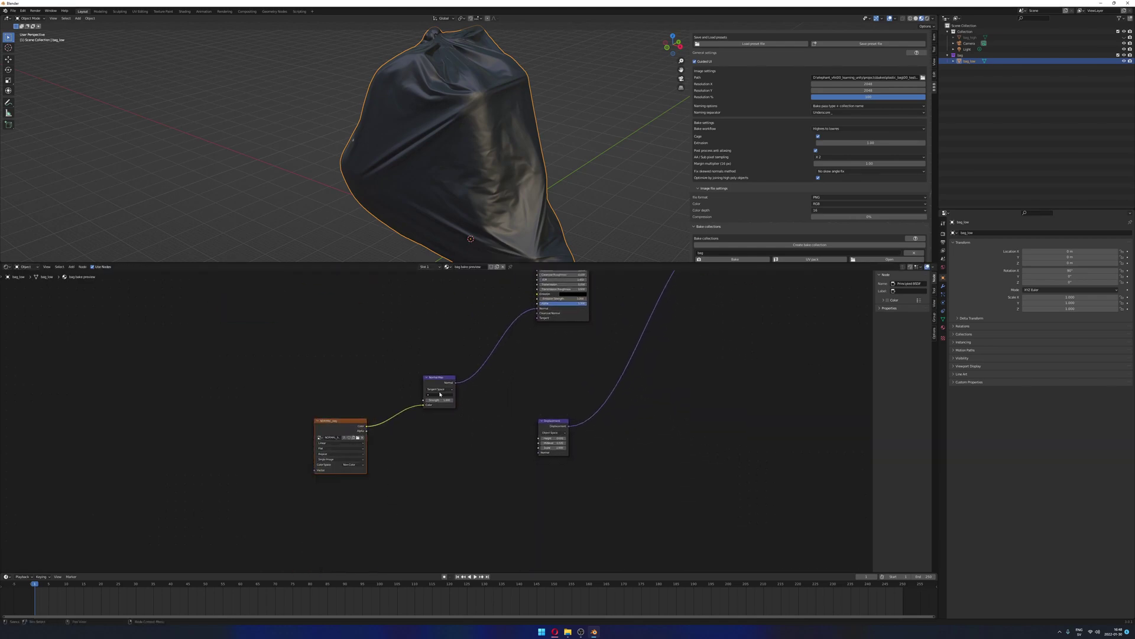
Set the Normal Map node's strength to 3 and inspect the bag's surface from several angles
scroll(451, 403, "up", 2)
left_click(448, 396)
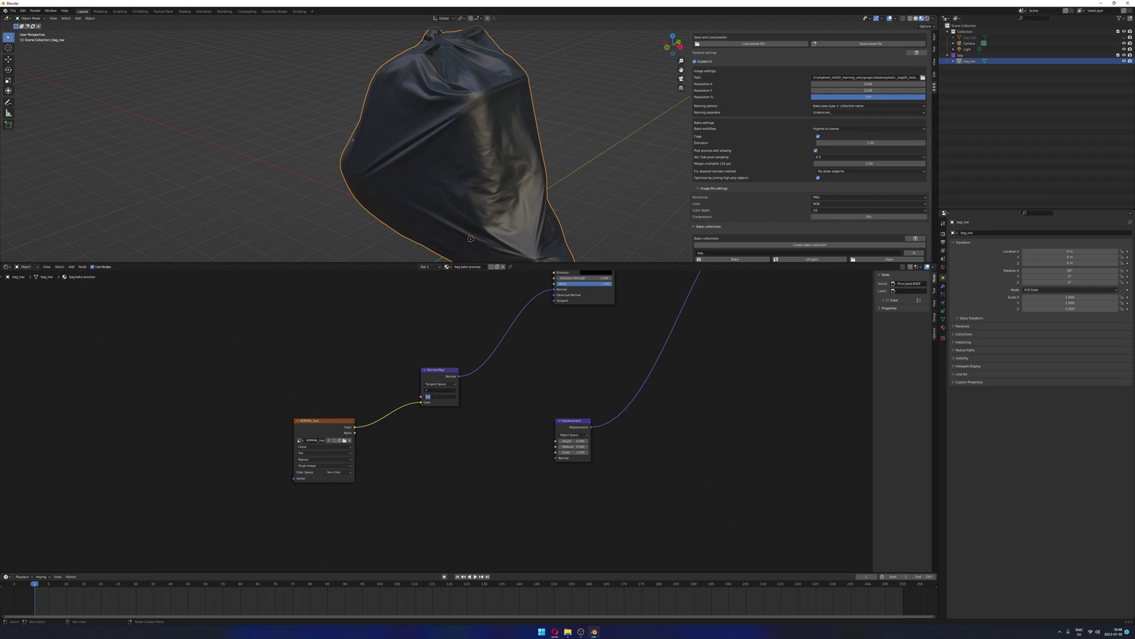
type("3")
key("Return")
middle_click_drag(624, 143, 401, 145)
scroll(485, 140, "up", 2)
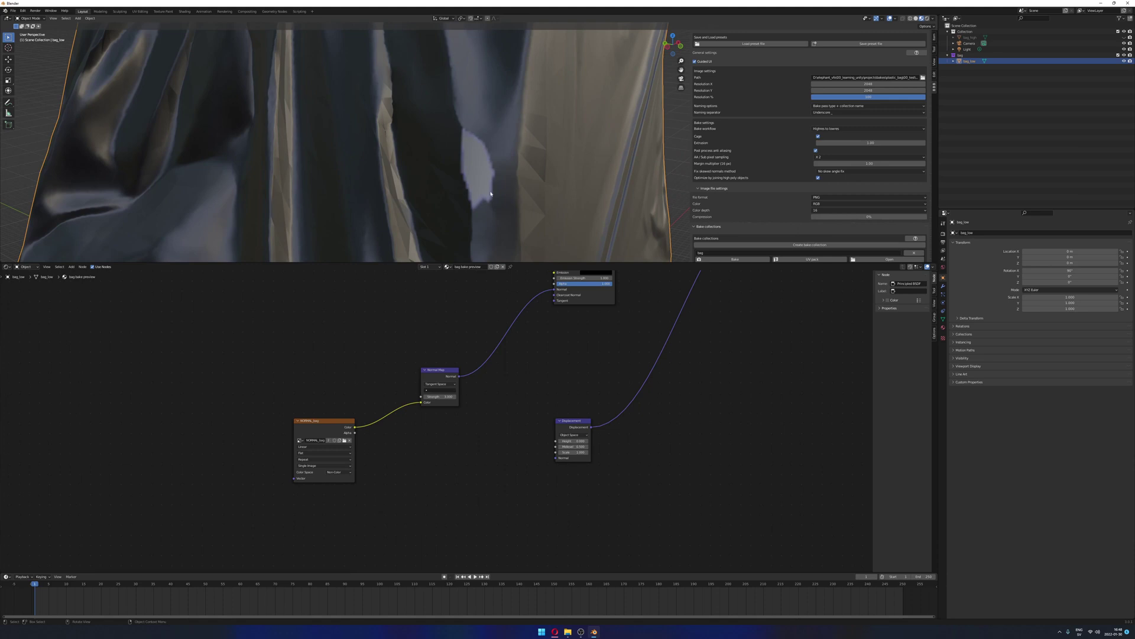
scroll(472, 156, "down", 10)
middle_click_drag(471, 155, 508, 238)
left_click(562, 136)
scroll(500, 177, "up", 3)
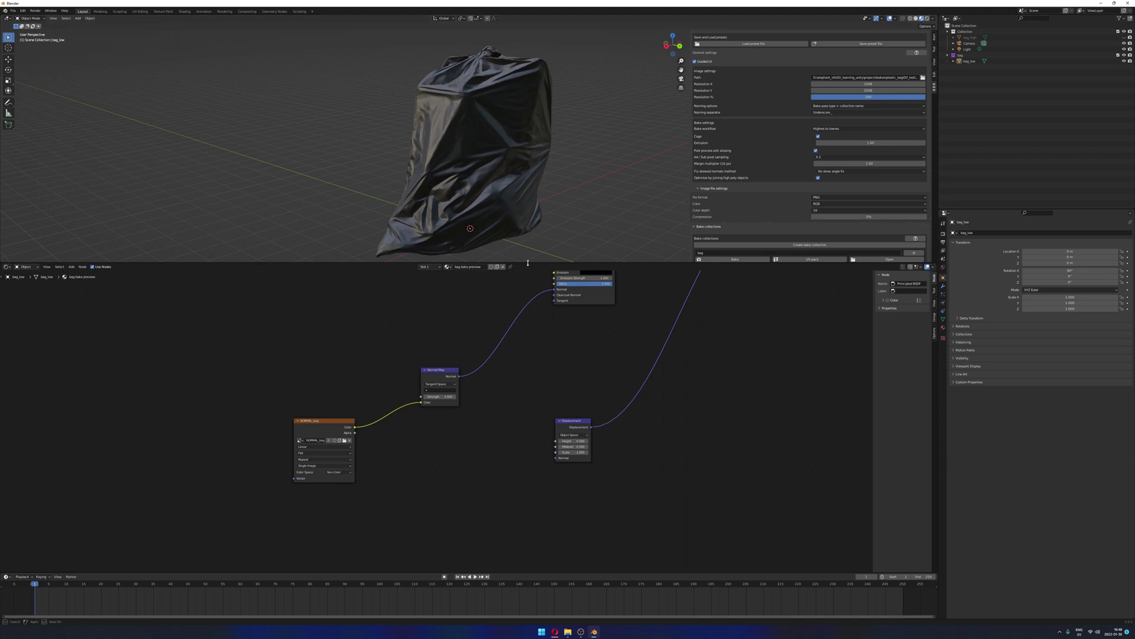
Remove the bake preview material from bag_low and assign a new material in its place
left_click_drag(528, 264, 528, 413)
scroll(593, 289, "down", 2)
middle_click_drag(633, 215, 543, 198)
scroll(554, 437, "down", 4)
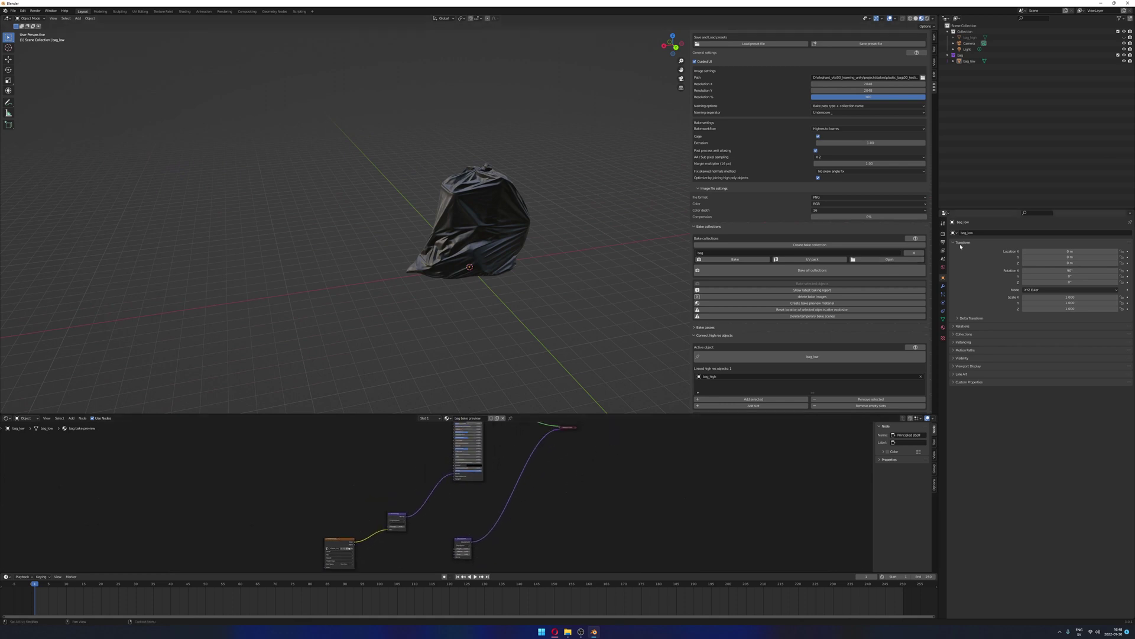
left_click(943, 327)
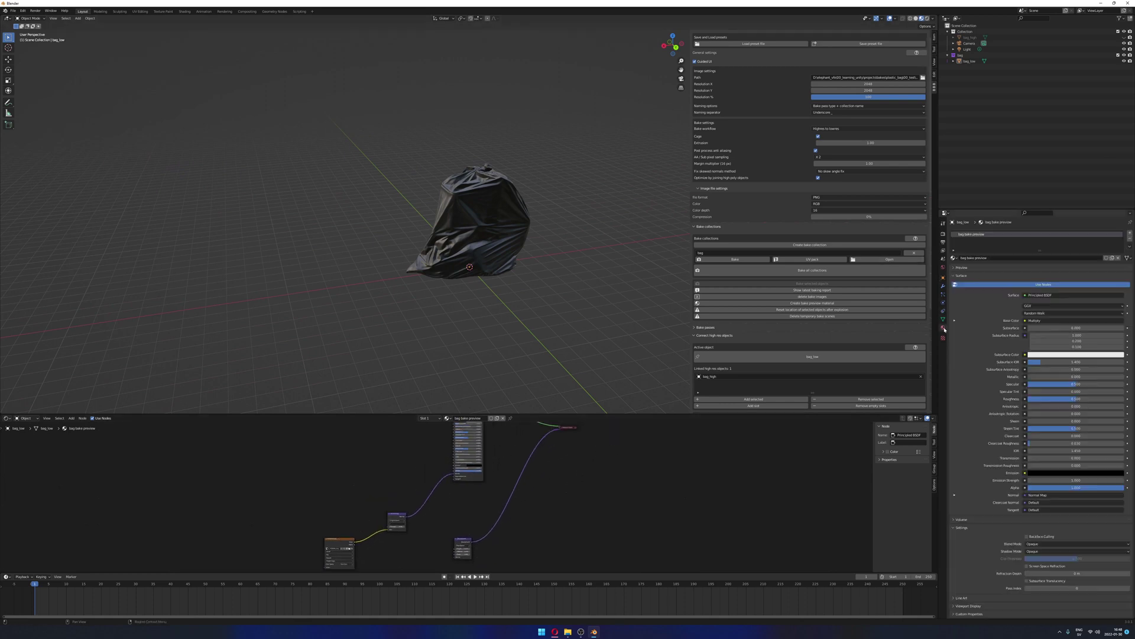
left_click(1130, 240)
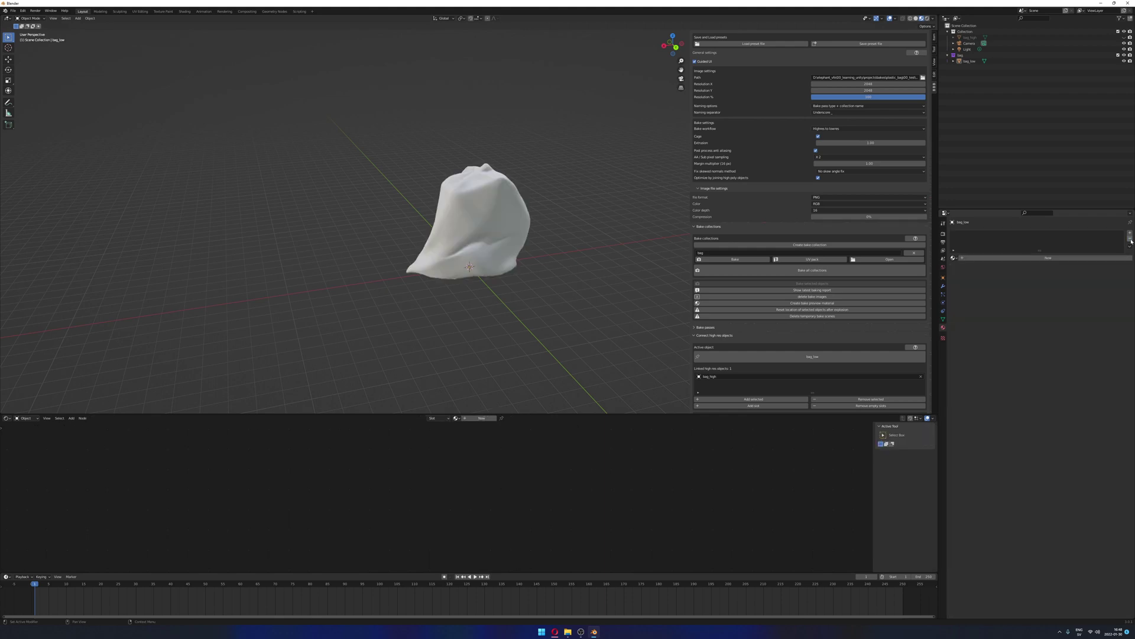
left_click(1048, 258)
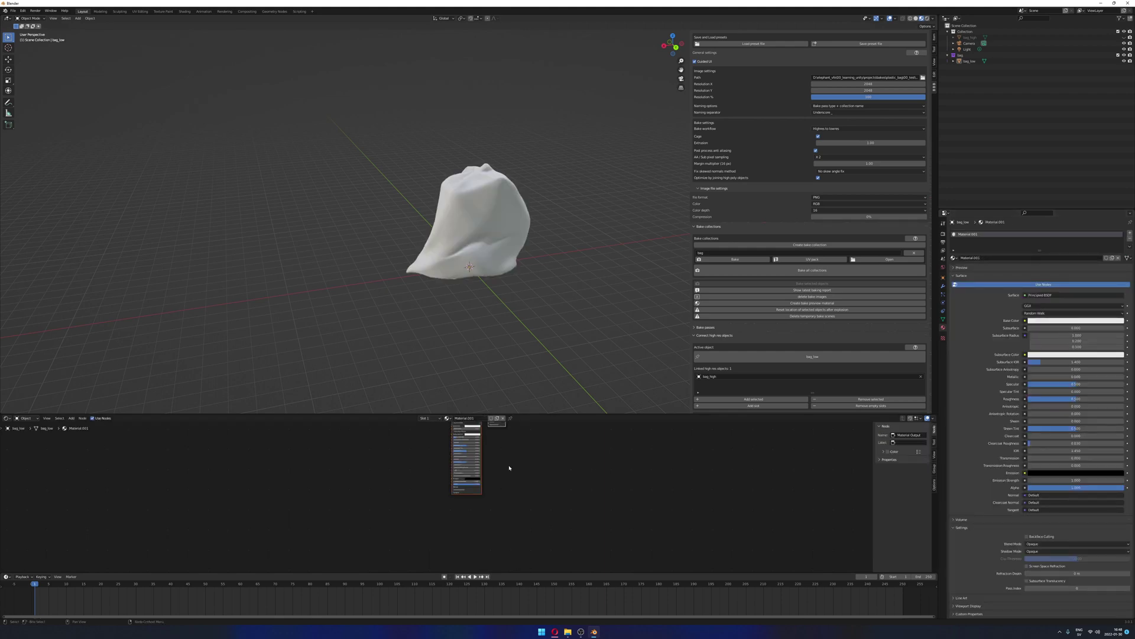
Add a Brick Texture node to the new material and connect its Color to the Principled BSDF's Base Color
key("Home")
left_click_drag(502, 415, 467, 374)
key("Home")
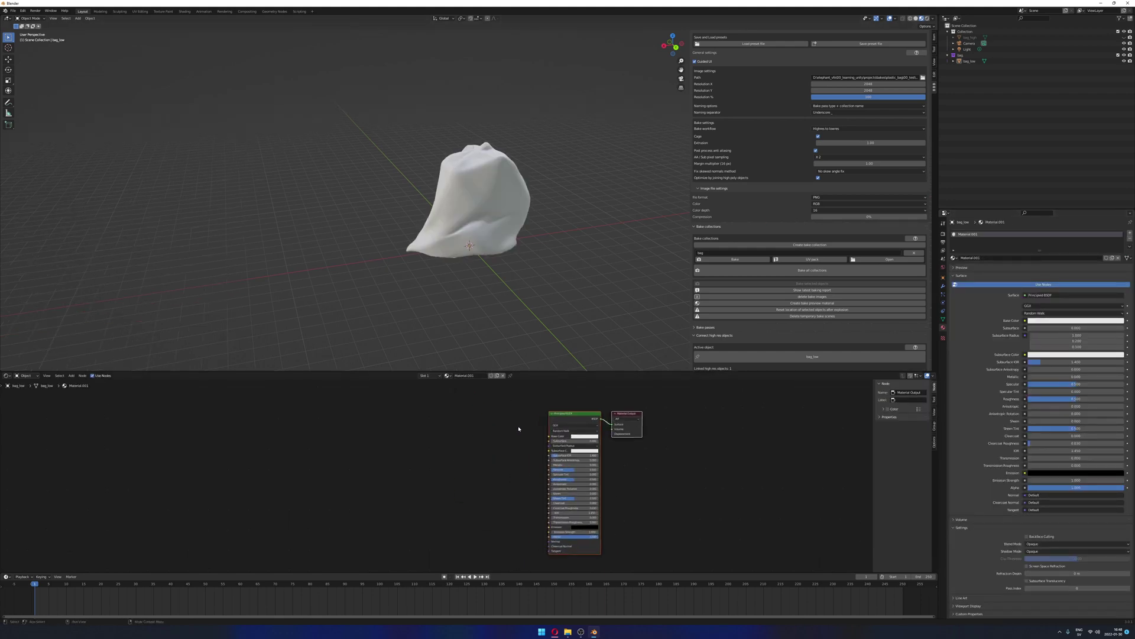
middle_click_drag(456, 431, 406, 428)
scroll(431, 431, "up", 1)
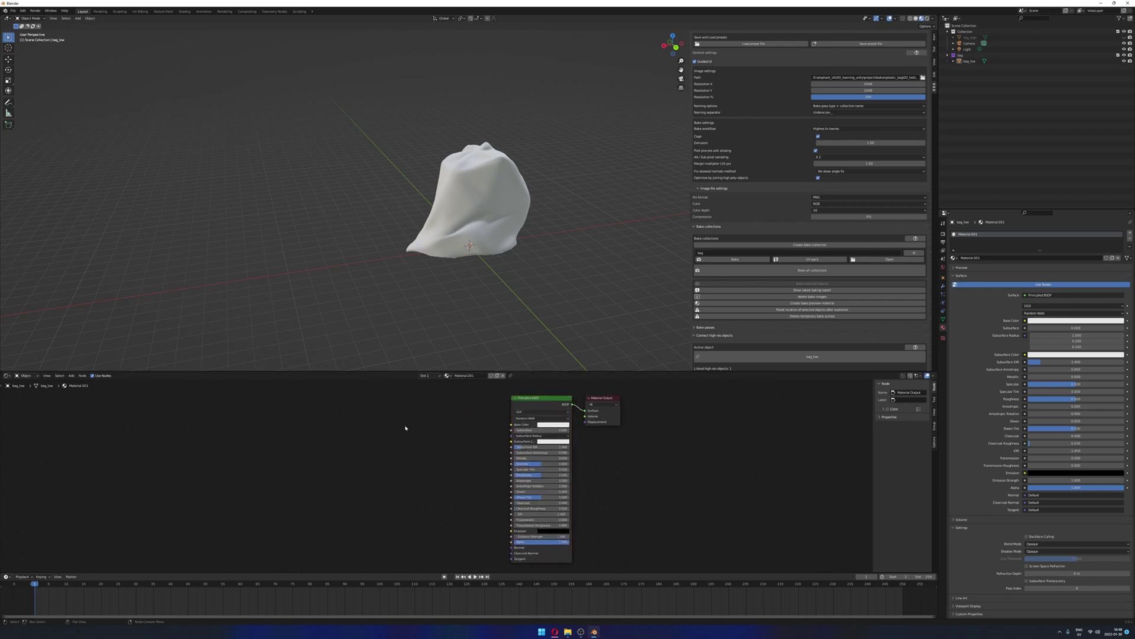
key("shift+a")
mouse_move(379, 452)
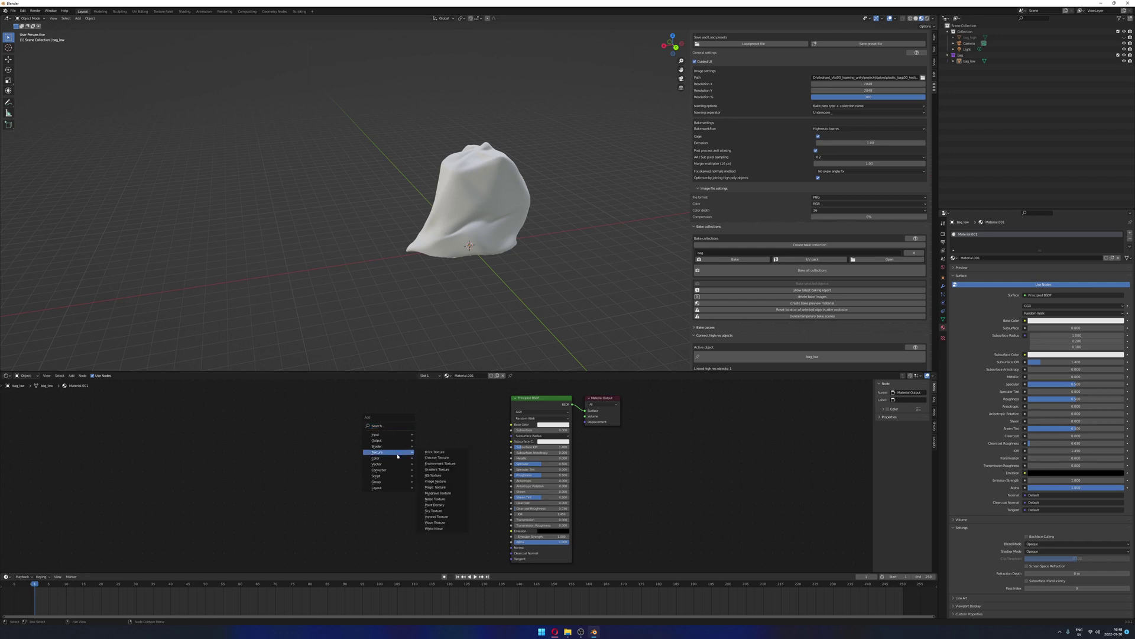
left_click(435, 452)
left_click(359, 421)
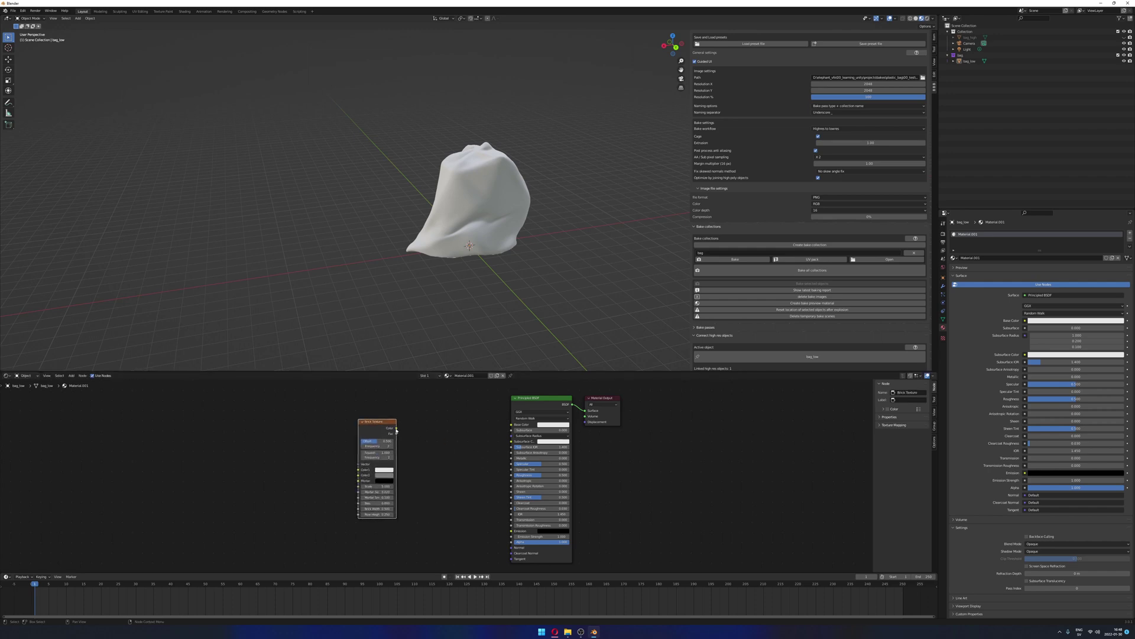
left_click_drag(397, 430, 512, 424)
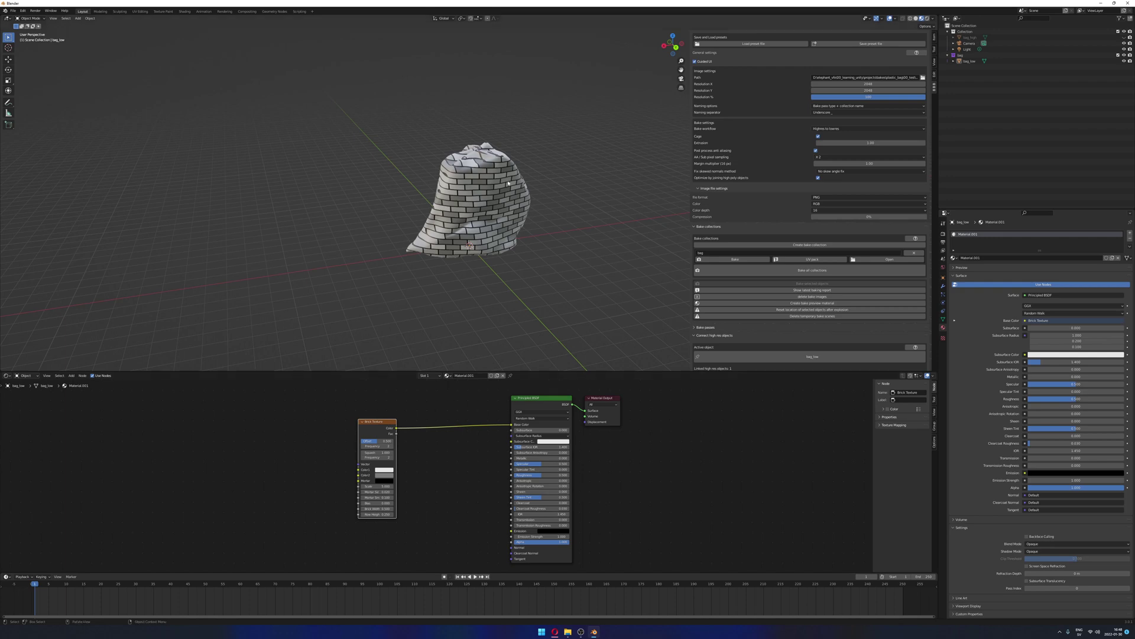
Move the Brick Texture node slightly up and away from the Principled BSDF node
scroll(508, 183, "up", 2)
scroll(437, 436, "down", 3)
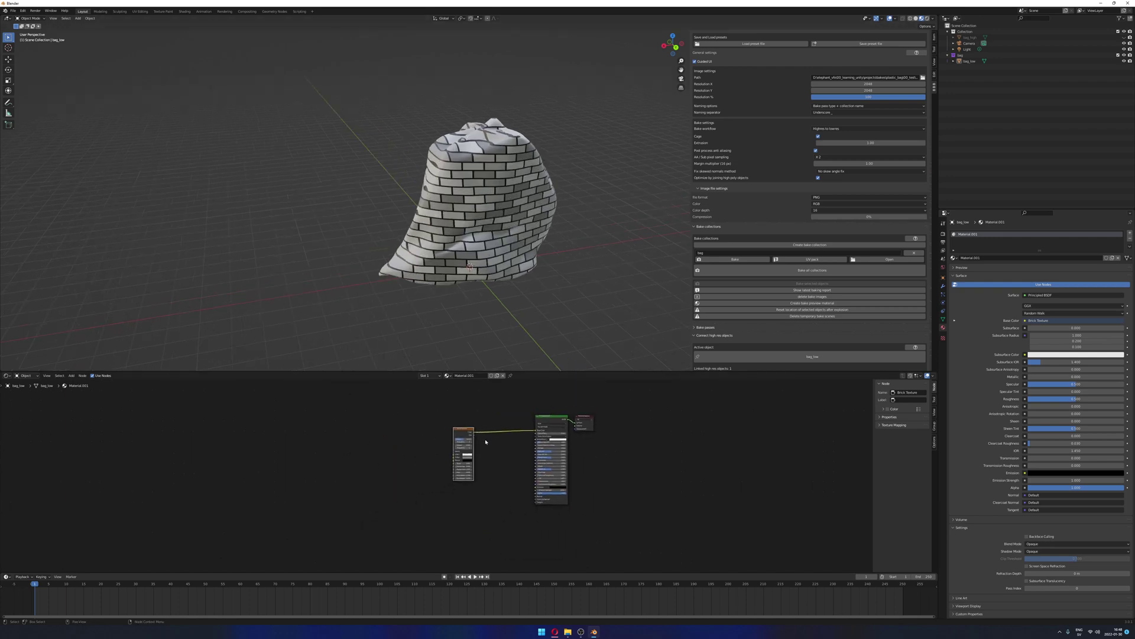
left_click_drag(459, 428, 444, 408)
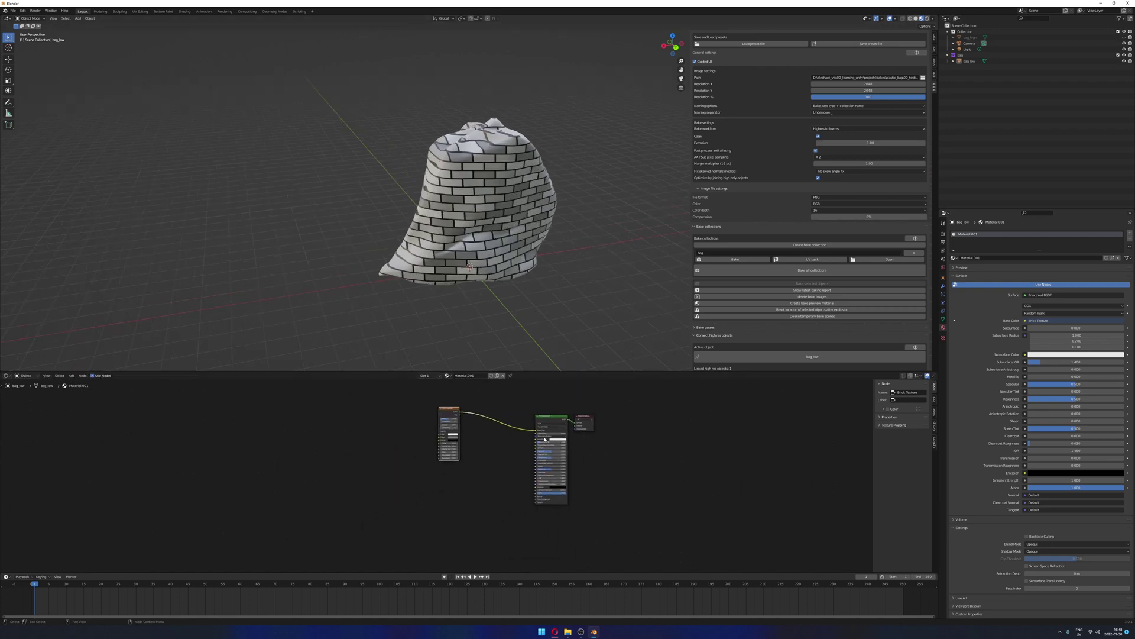
Enlarge the 3D viewport slightly and set the bake workflow to Bake lowres surface
left_click(400, 419)
left_click_drag(526, 373, 526, 384)
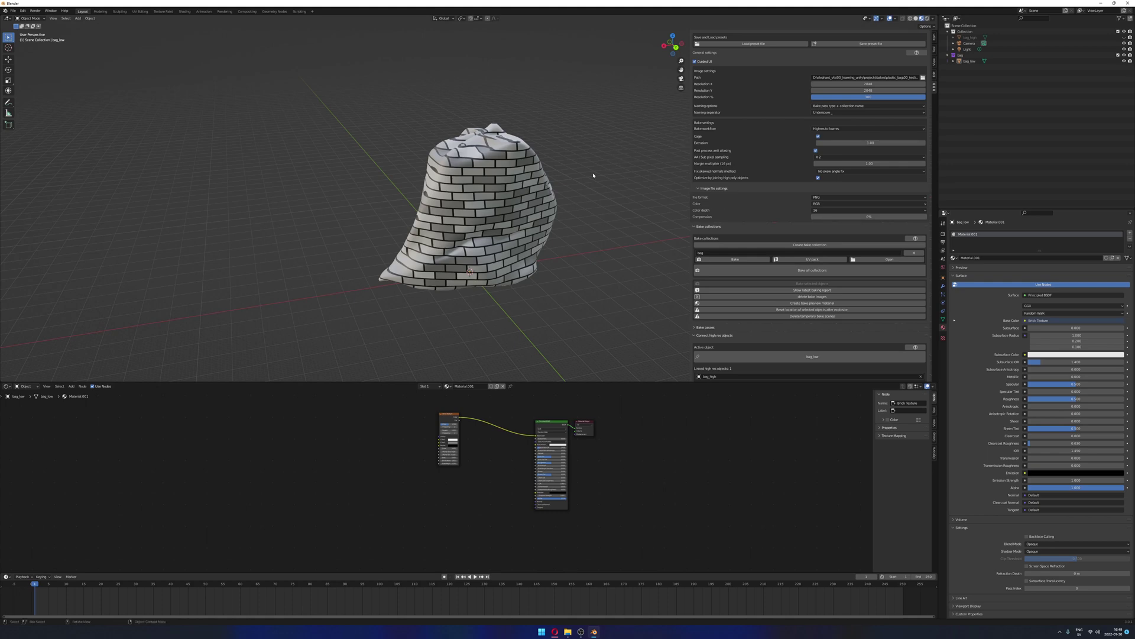
scroll(593, 175, "up", 3)
scroll(593, 175, "down", 2)
middle_click_drag(594, 175, 623, 144)
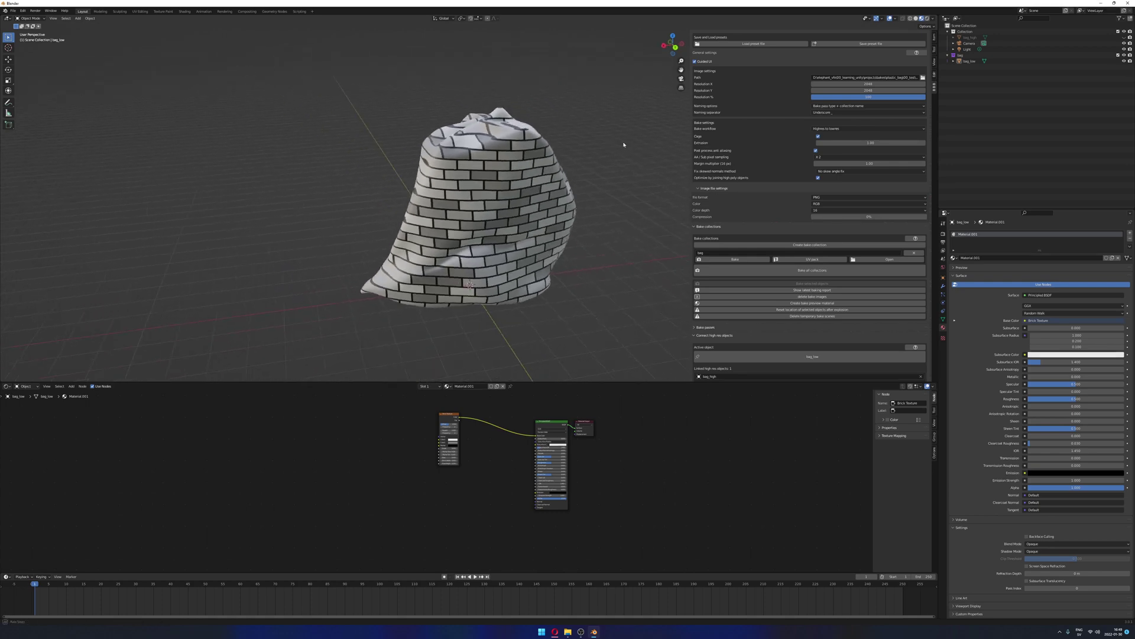
scroll(748, 148, "up", 1)
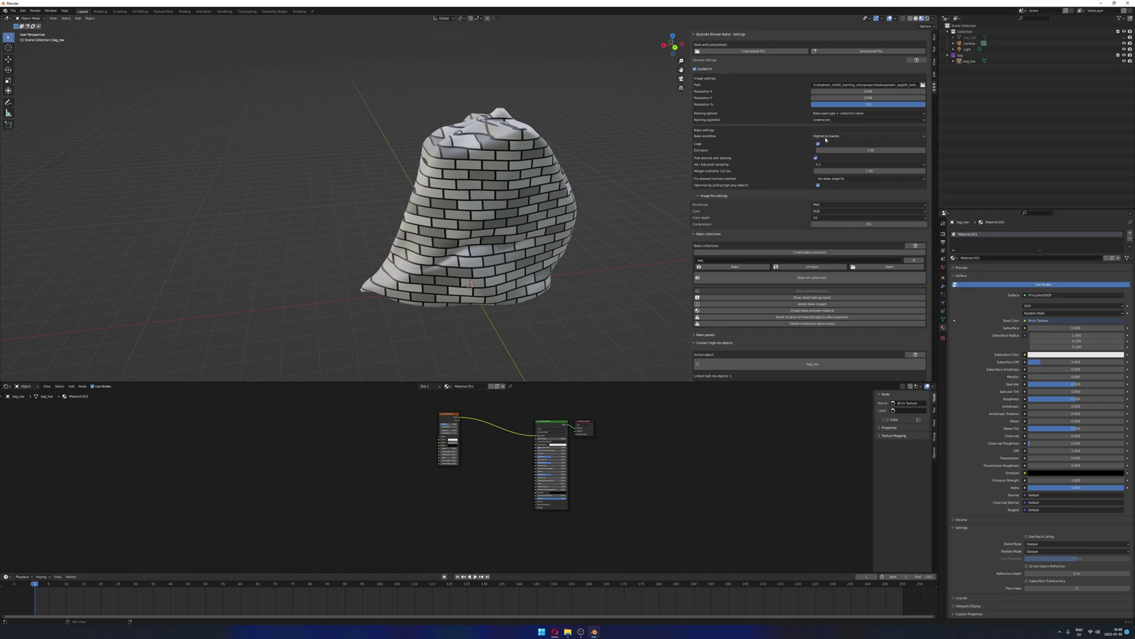
left_click(846, 137)
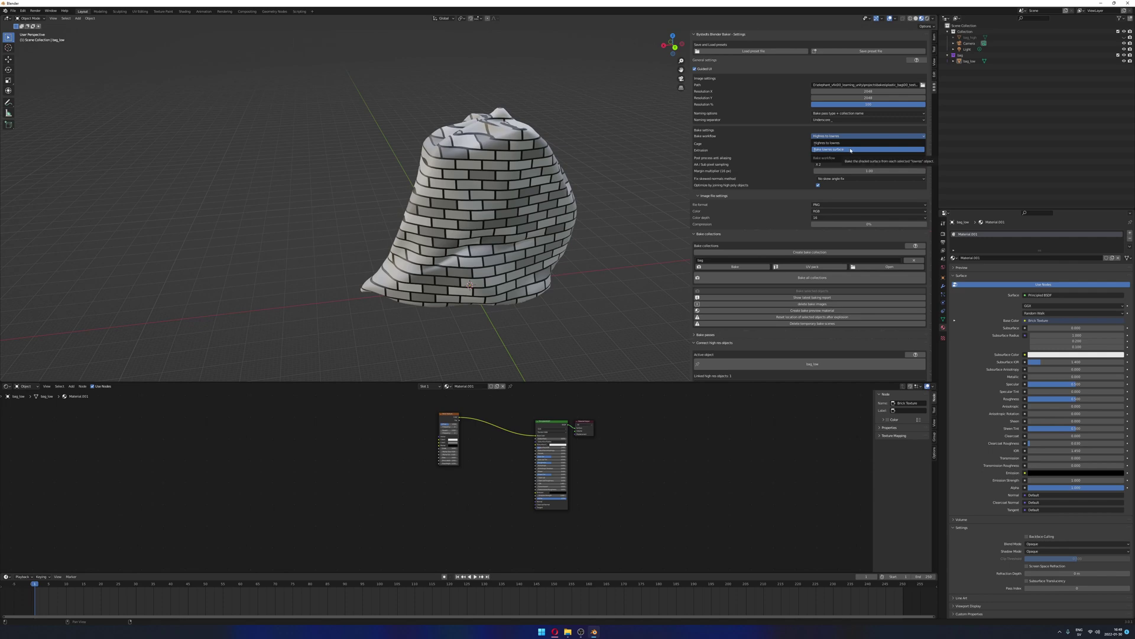
left_click(851, 150)
Expand the bake passes and remove the Normal pass, keeping only the Base Color pass
scroll(532, 446, "up", 3)
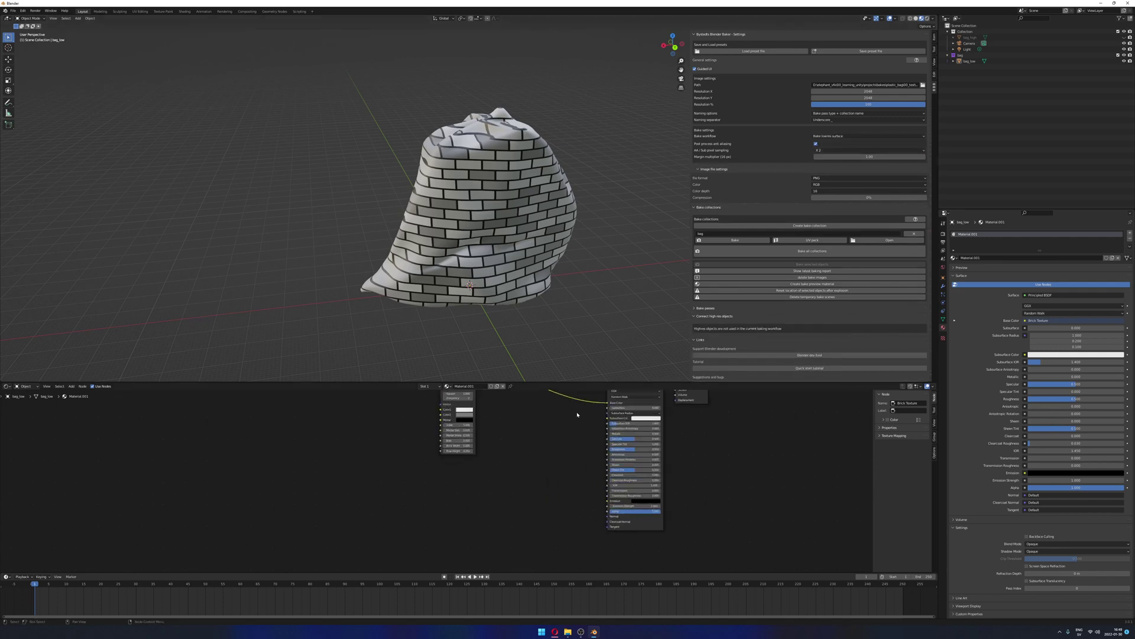
scroll(560, 418, "up", 1)
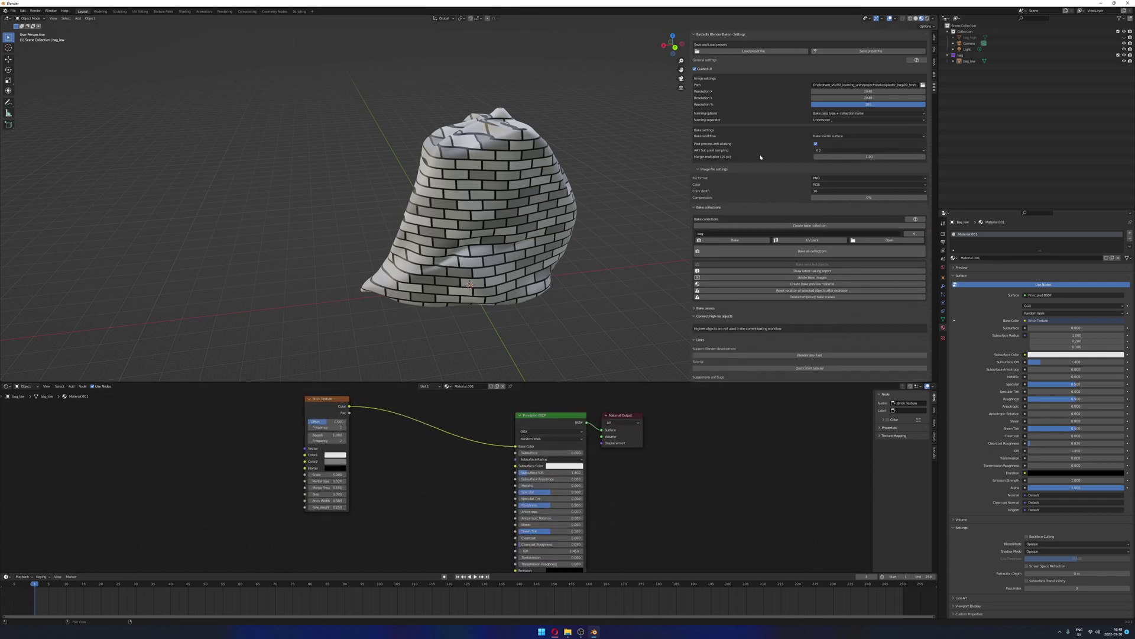
scroll(744, 194, "down", 5)
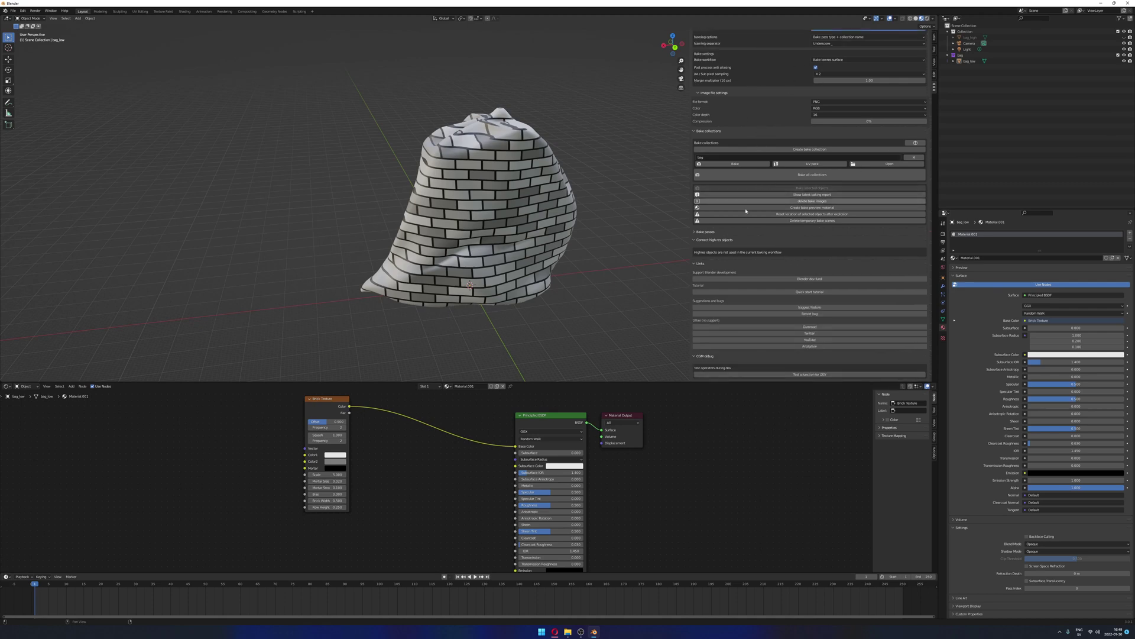
scroll(745, 204, "up", 5)
scroll(754, 204, "down", 5)
left_click(704, 233)
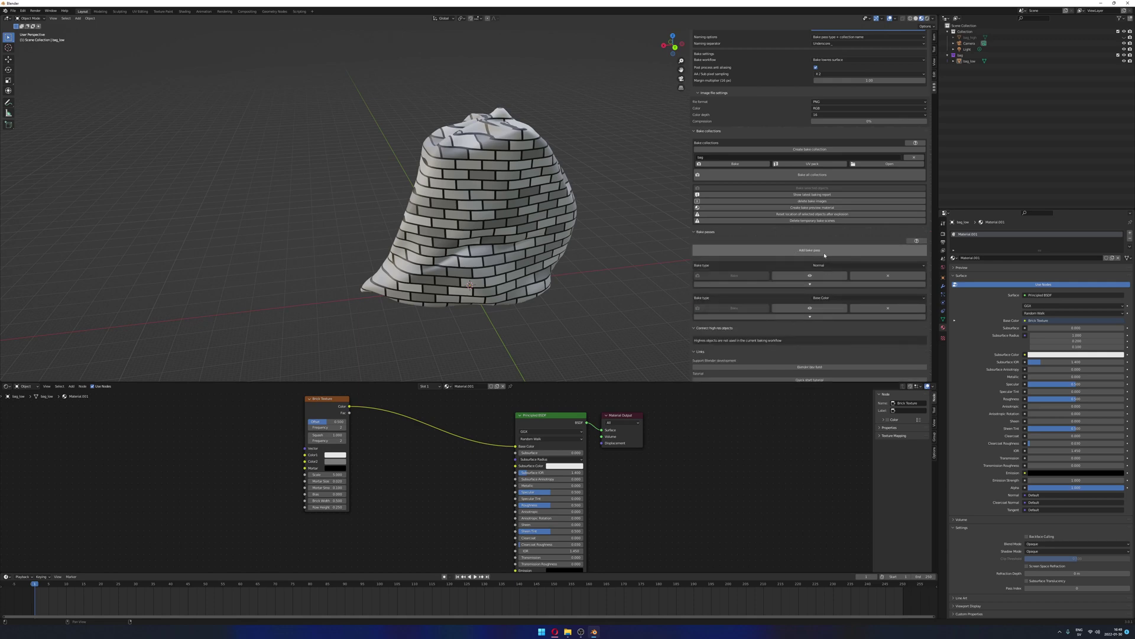
scroll(794, 252, "down", 4)
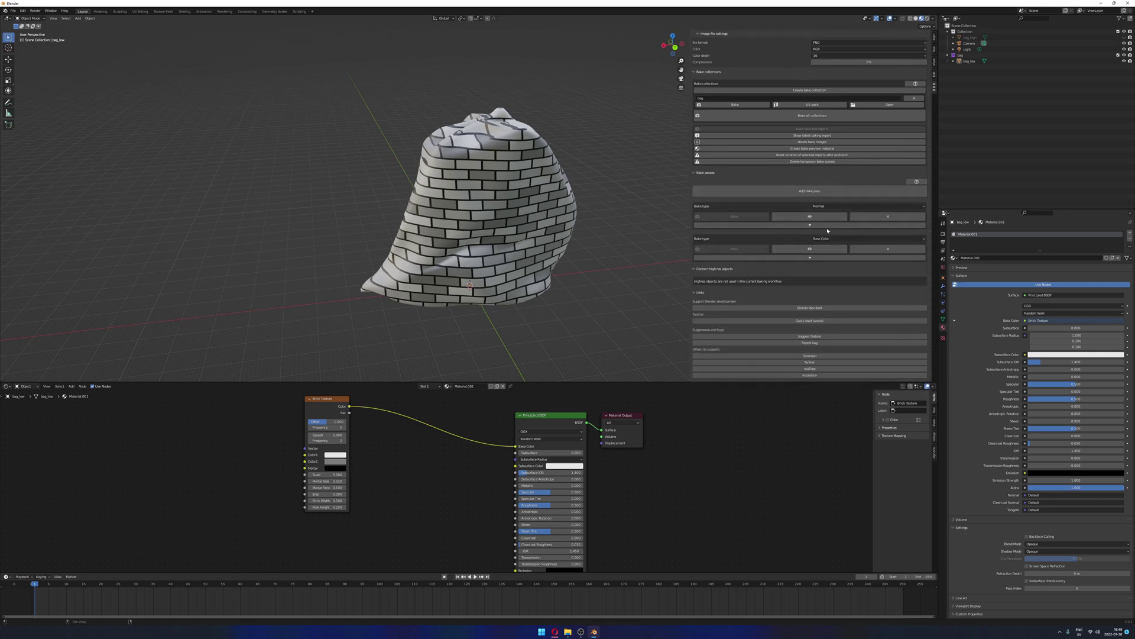
left_click(906, 220)
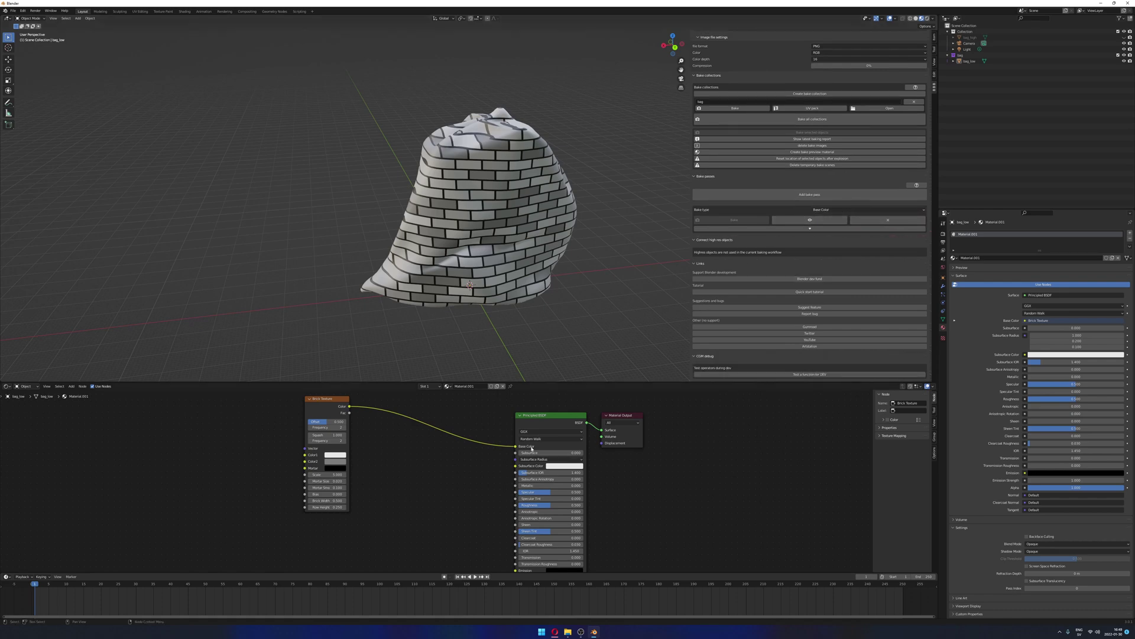
Move the Principled BSDF node slightly closer to the Brick Texture node and bake the bag collection
left_click_drag(558, 419, 534, 412)
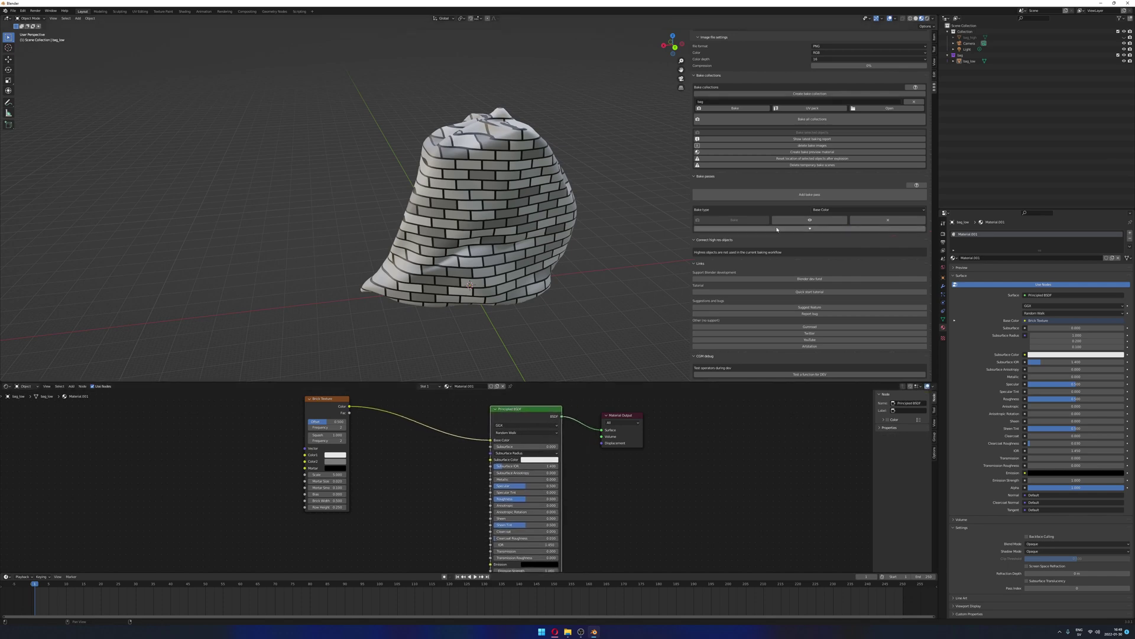
scroll(750, 264, "up", 3)
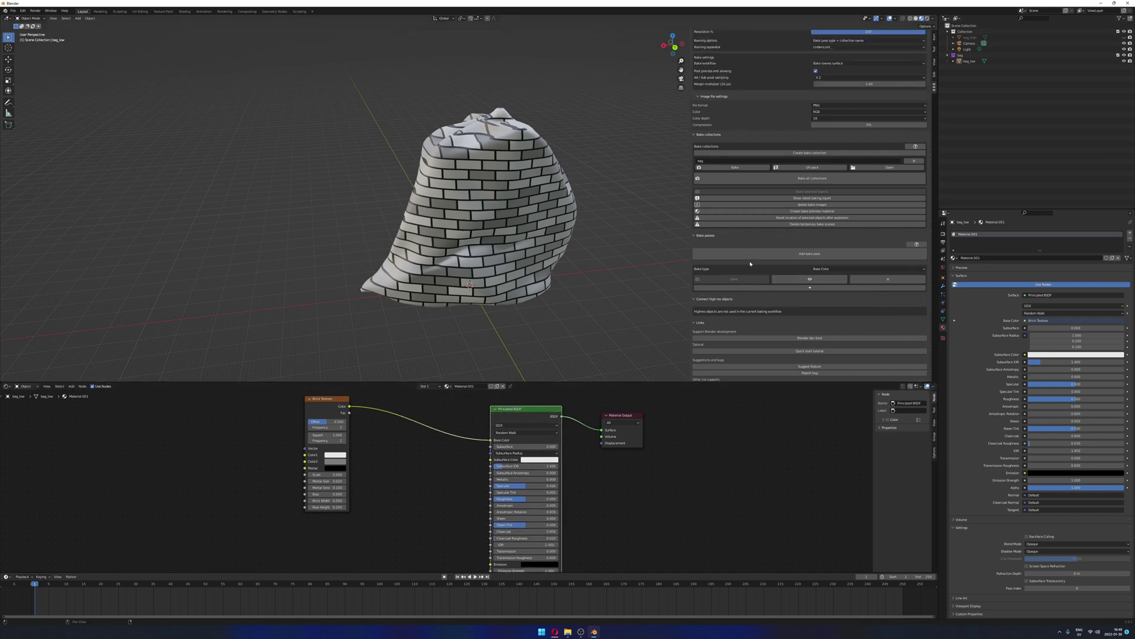
left_click(736, 168)
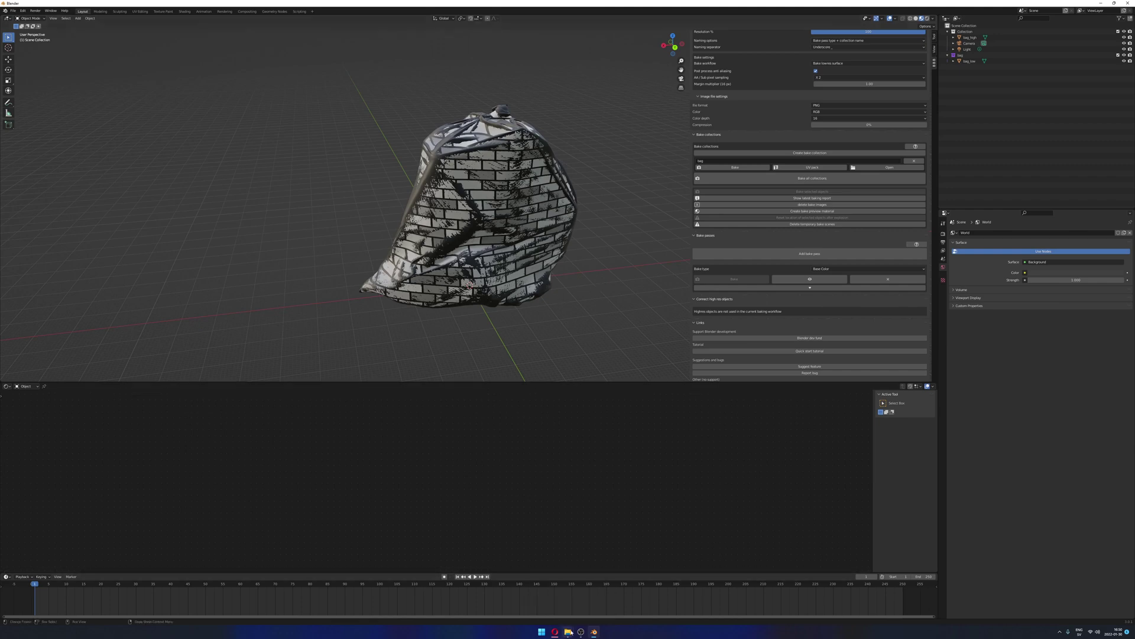
Switch to File Explorer, examine the baked BASE COLOR_bag.png image up close, and return to Blender
left_click(567, 597)
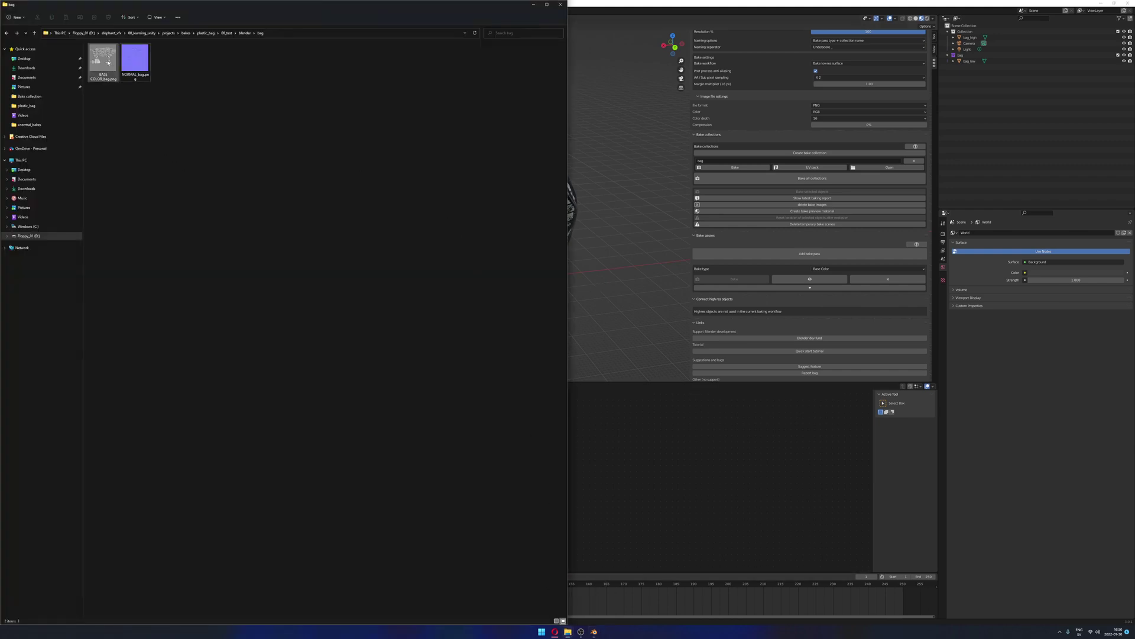
double_click(103, 58)
scroll(524, 178, "up", 3)
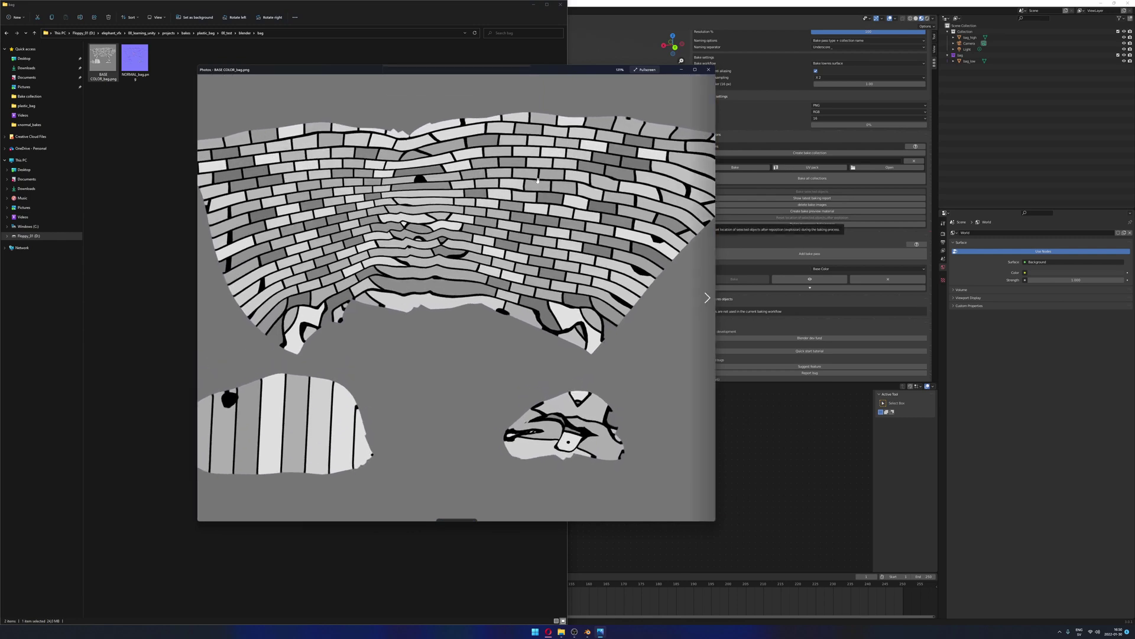
left_click_drag(368, 245, 486, 227)
scroll(425, 248, "down", 5)
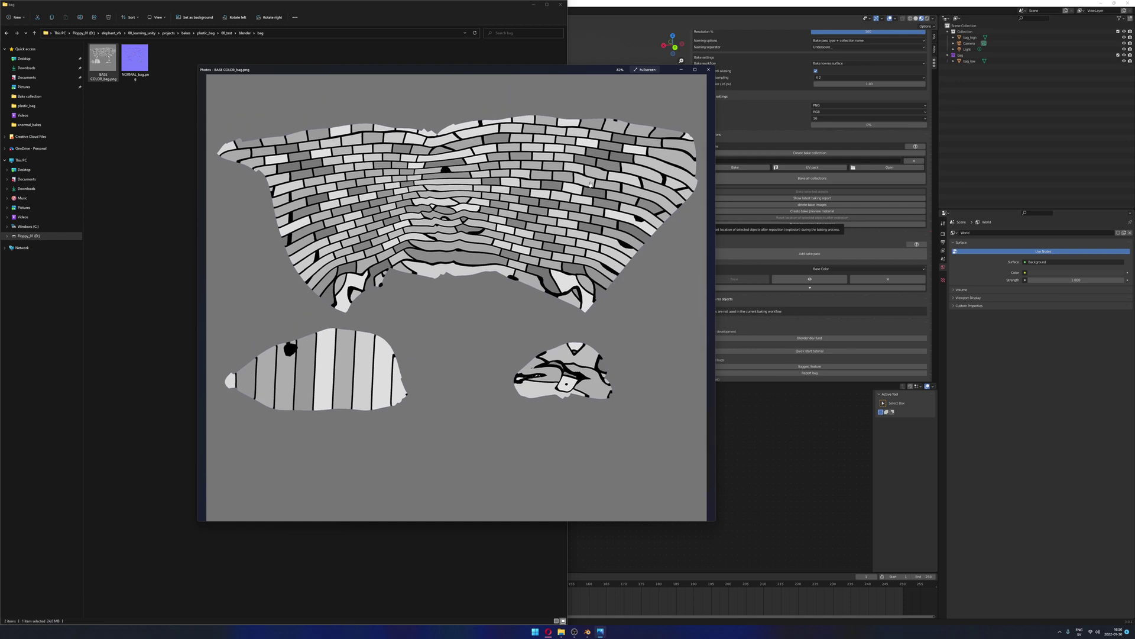
left_click(707, 70)
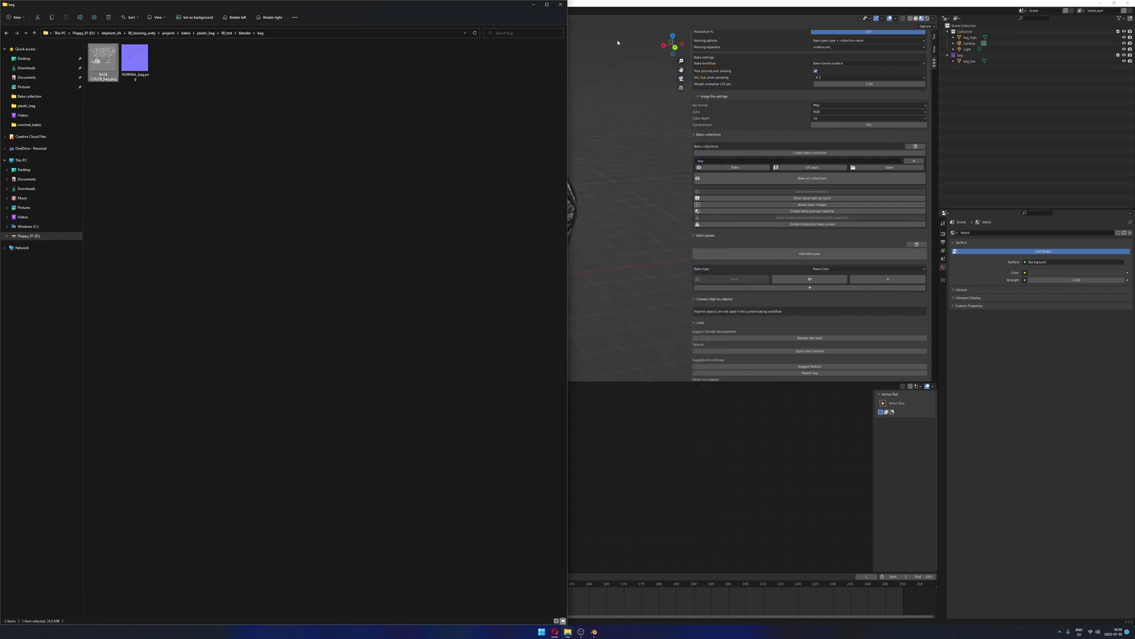
left_click(638, 7)
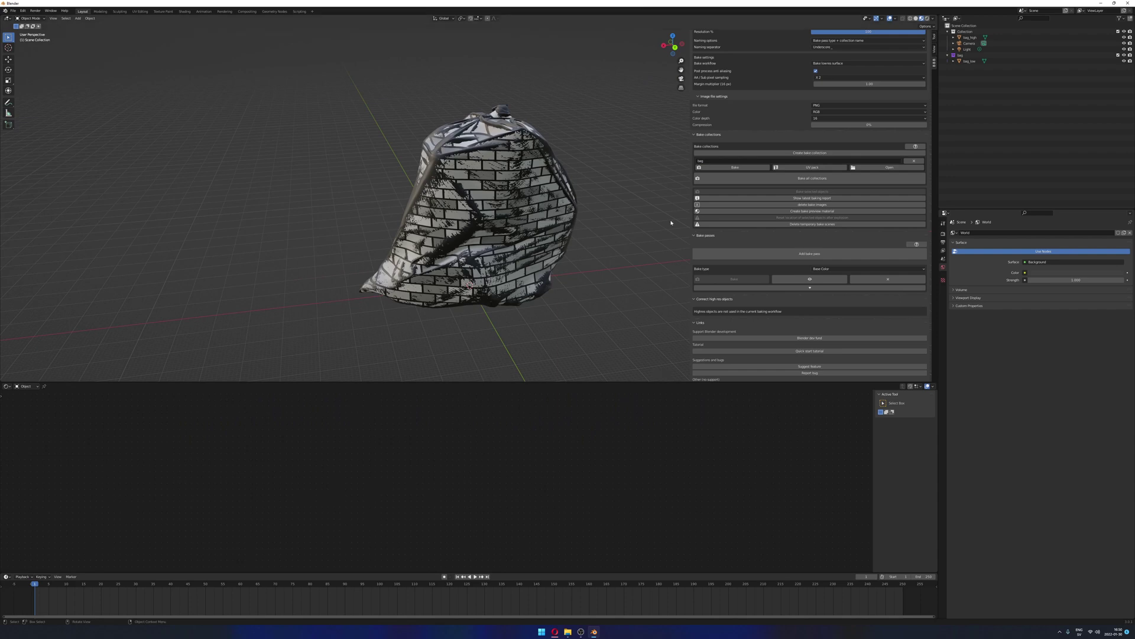
Hide bag_high and preview the baked Base Color texture on the low-poly bag
left_click(1124, 38)
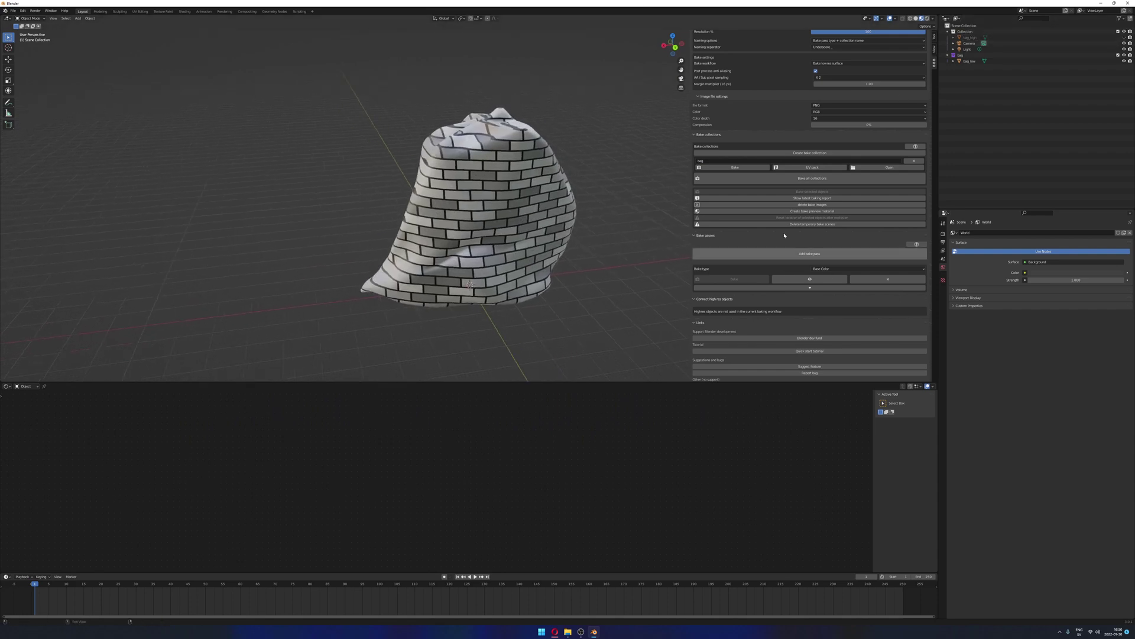
scroll(825, 201, "up", 1)
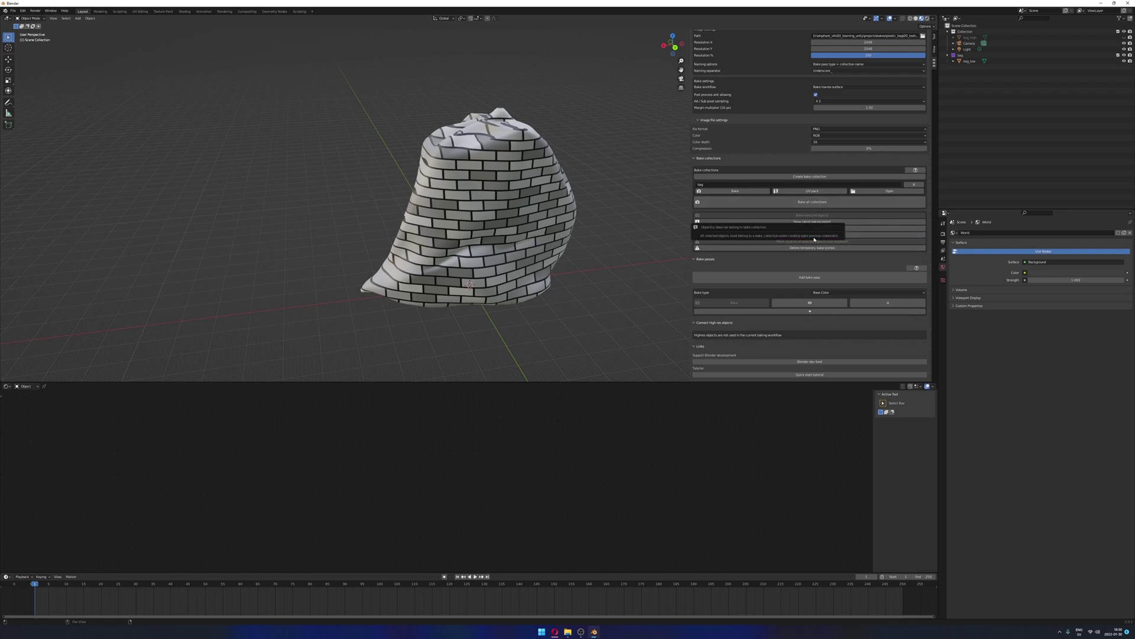
scroll(819, 233, "down", 4)
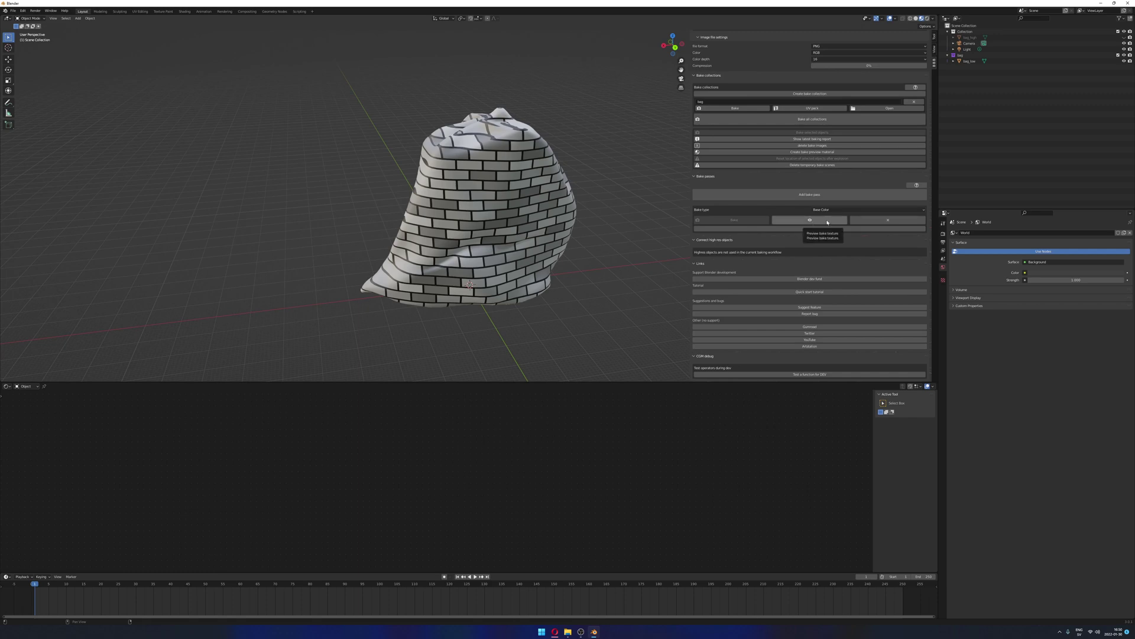
left_click(810, 221)
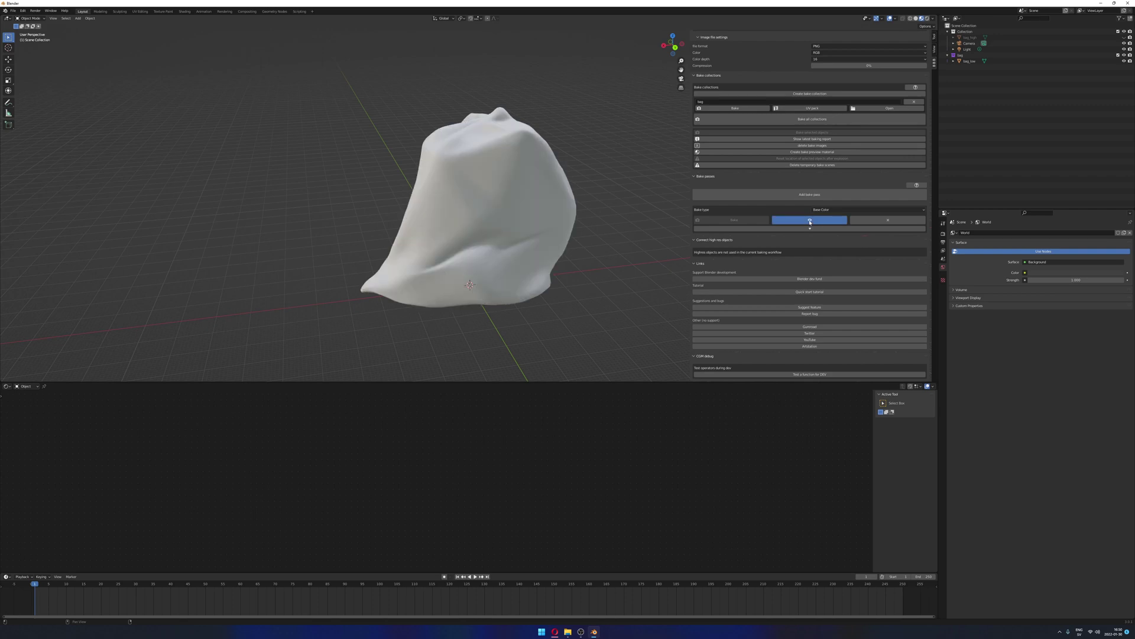
middle_click_drag(608, 198, 634, 194)
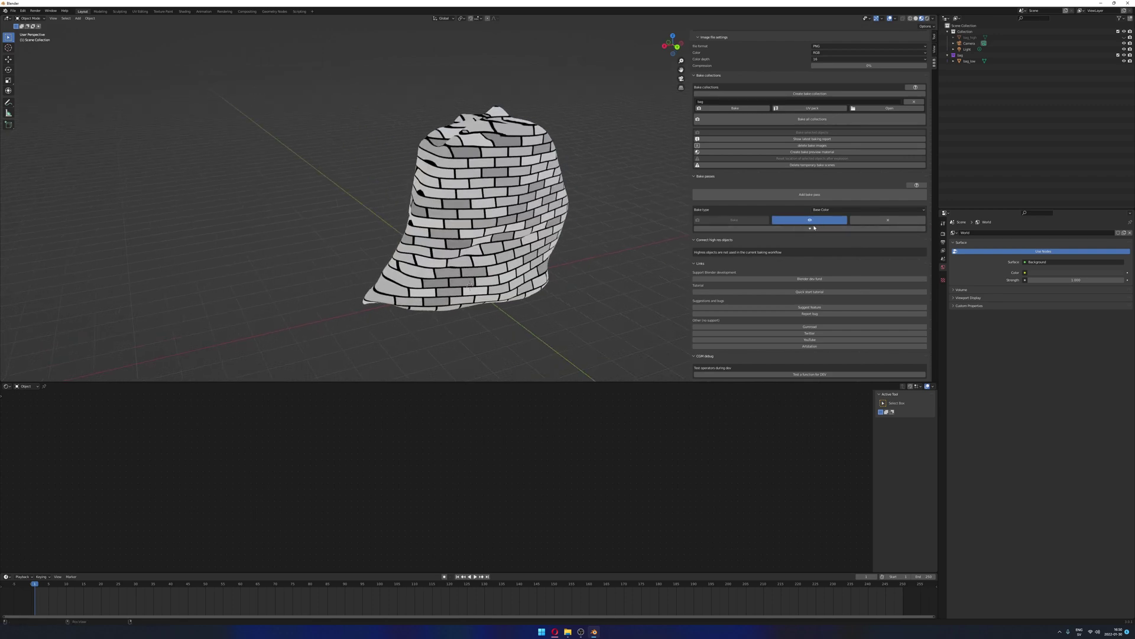
Select bag_low and spread out its Material Output, Emission and BASE COLOR_bag image texture nodes in the shader graph
left_click(559, 243)
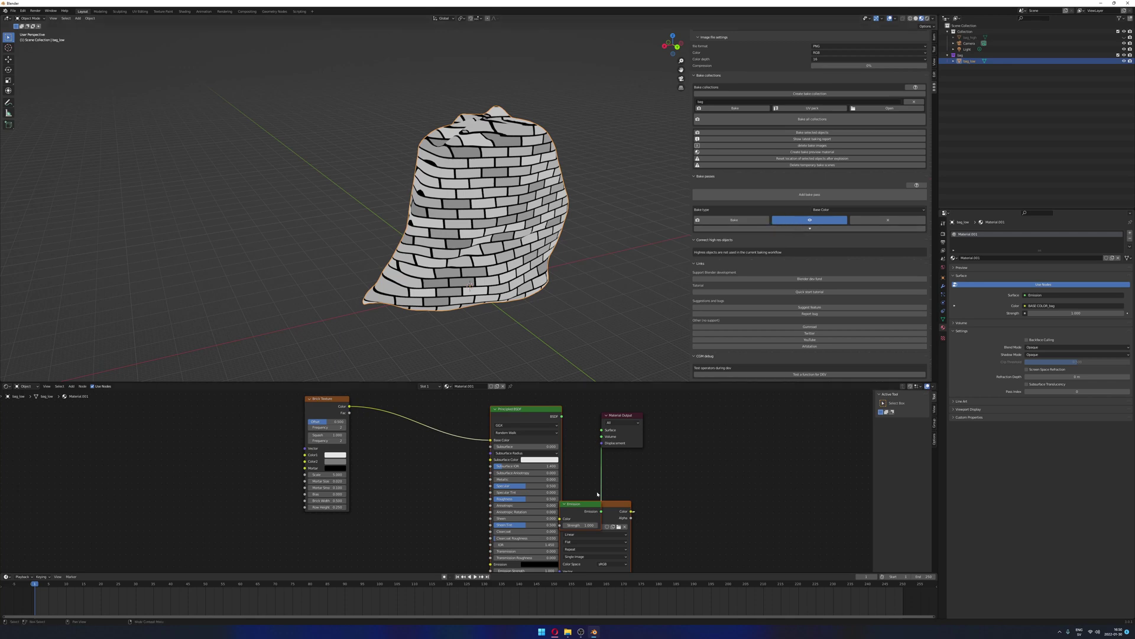
scroll(672, 444, "down", 2)
middle_click_drag(652, 458, 531, 452)
left_click_drag(485, 419, 652, 415)
left_click_drag(434, 504, 573, 427)
left_click(516, 500)
left_click_drag(517, 500, 479, 482)
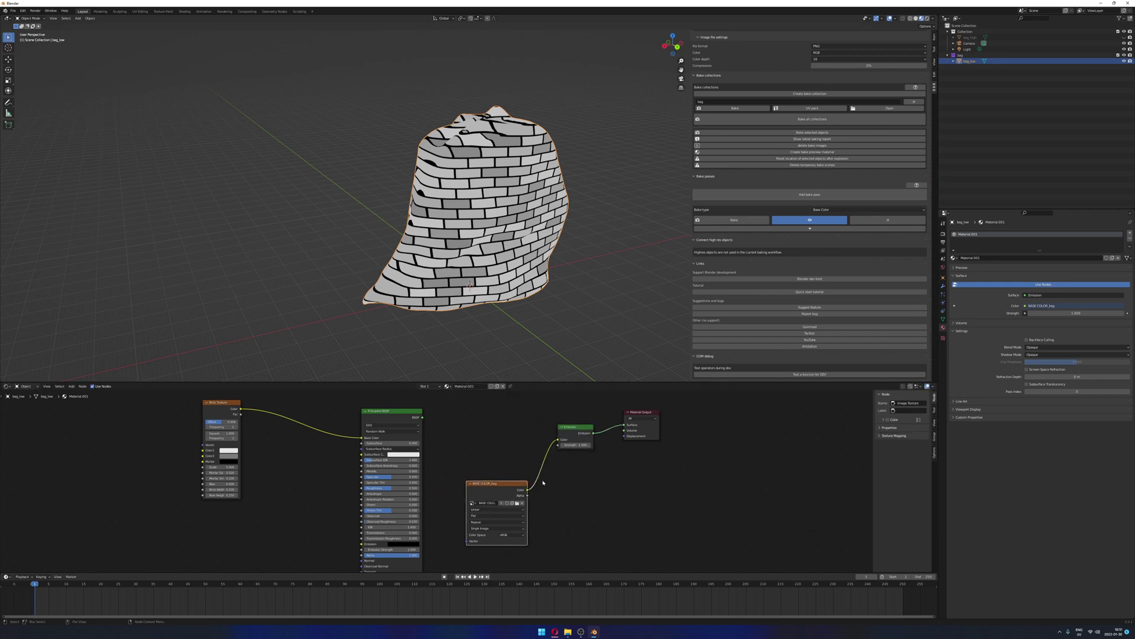
left_click_drag(591, 432, 578, 432)
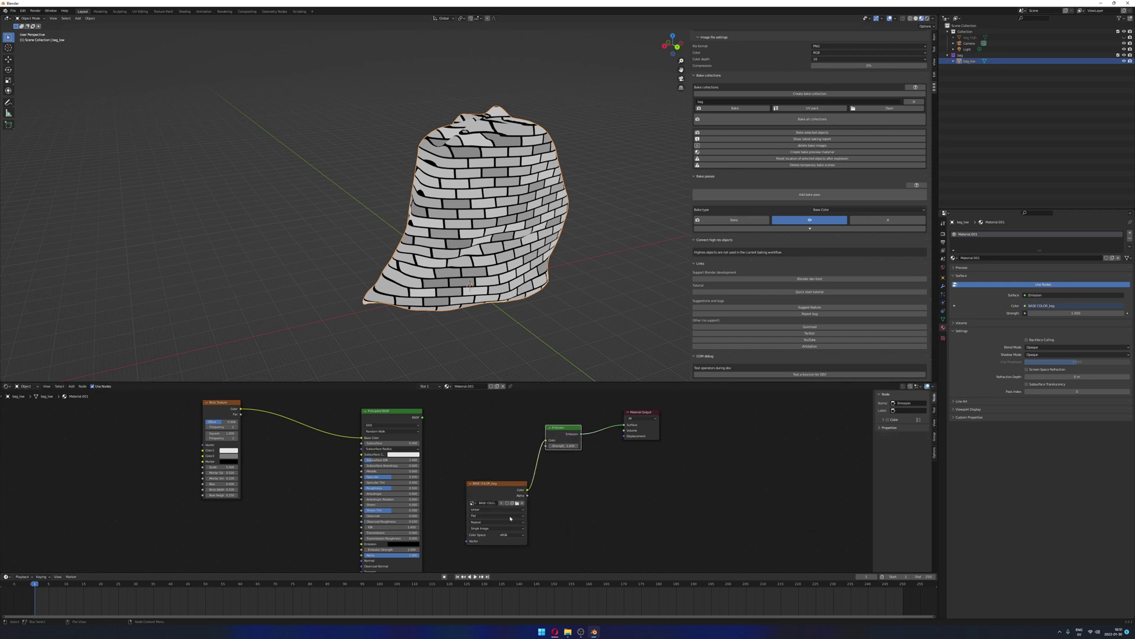
left_click_drag(497, 486, 496, 465)
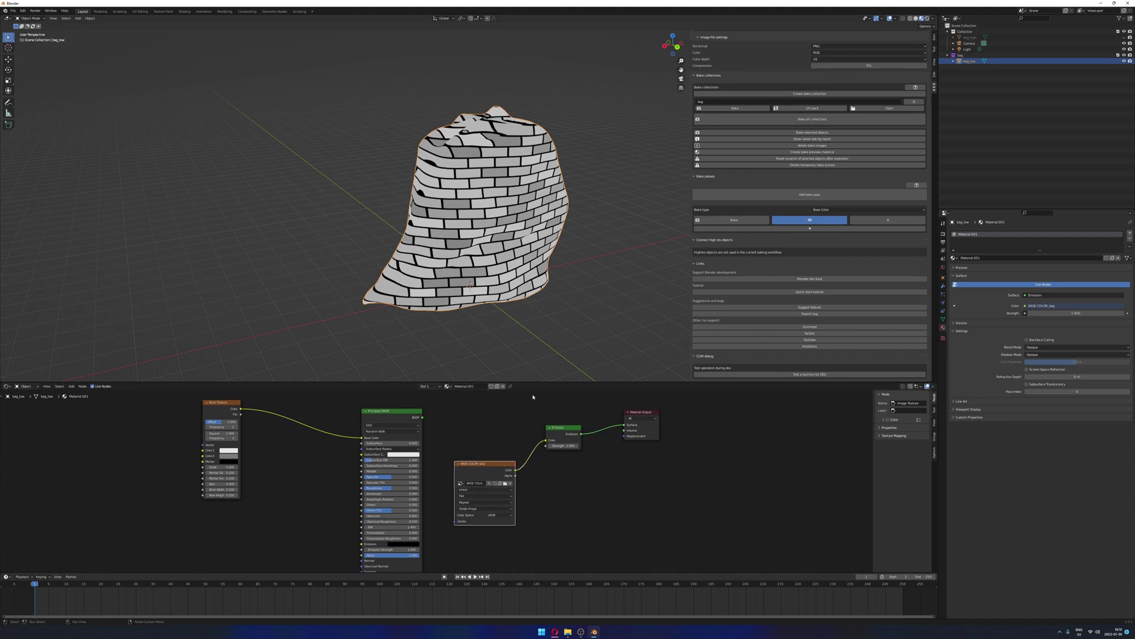
Create the bake preview material for bag_low, shift its Principled BSDF node slightly up, and inspect the bag's shading and node setup
left_click(813, 153)
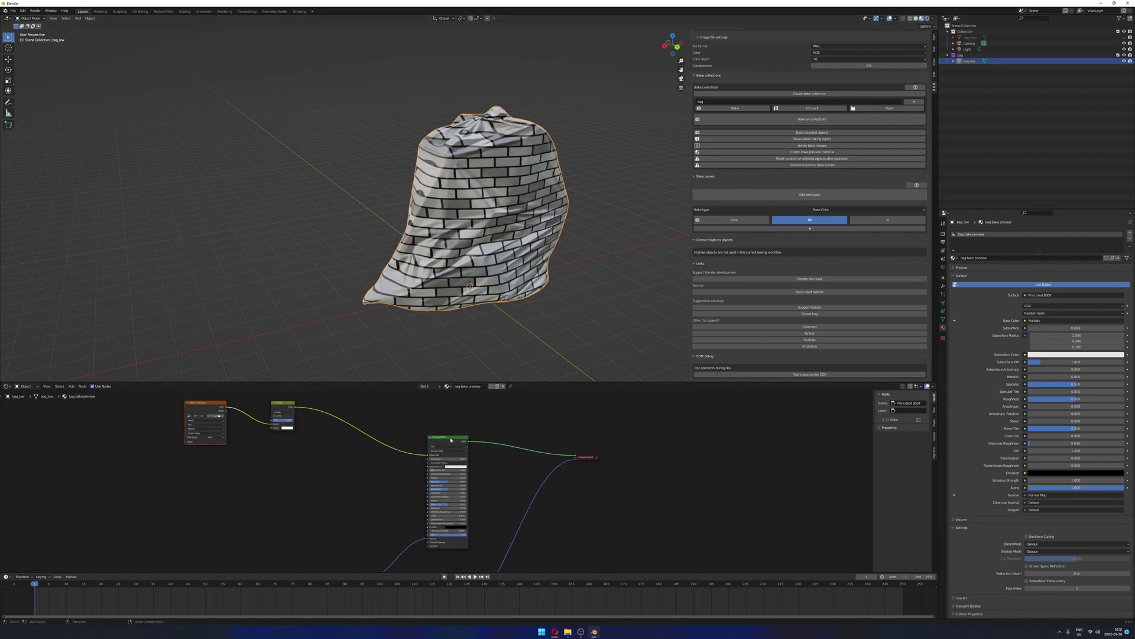
left_click_drag(451, 439, 462, 419)
scroll(351, 480, "down", 2)
middle_click_drag(363, 505, 410, 470)
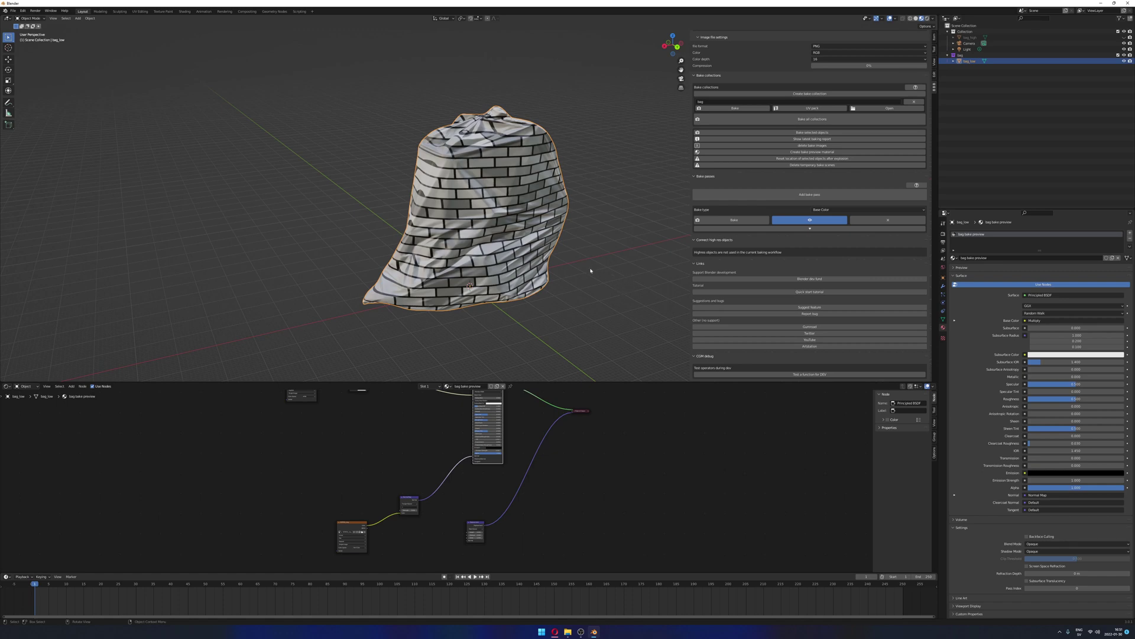
mouse_move(590, 271)
middle_mouse_down()
mouse_move(576, 284)
mouse_move(583, 256)
mouse_move(578, 271)
middle_mouse_up()
left_click(623, 291)
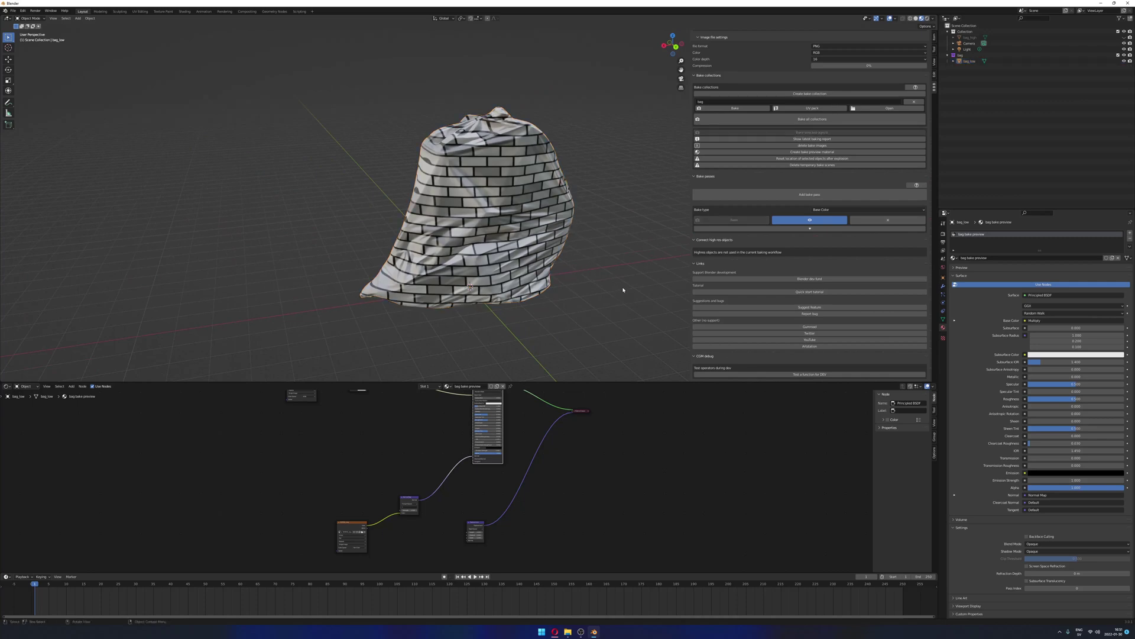